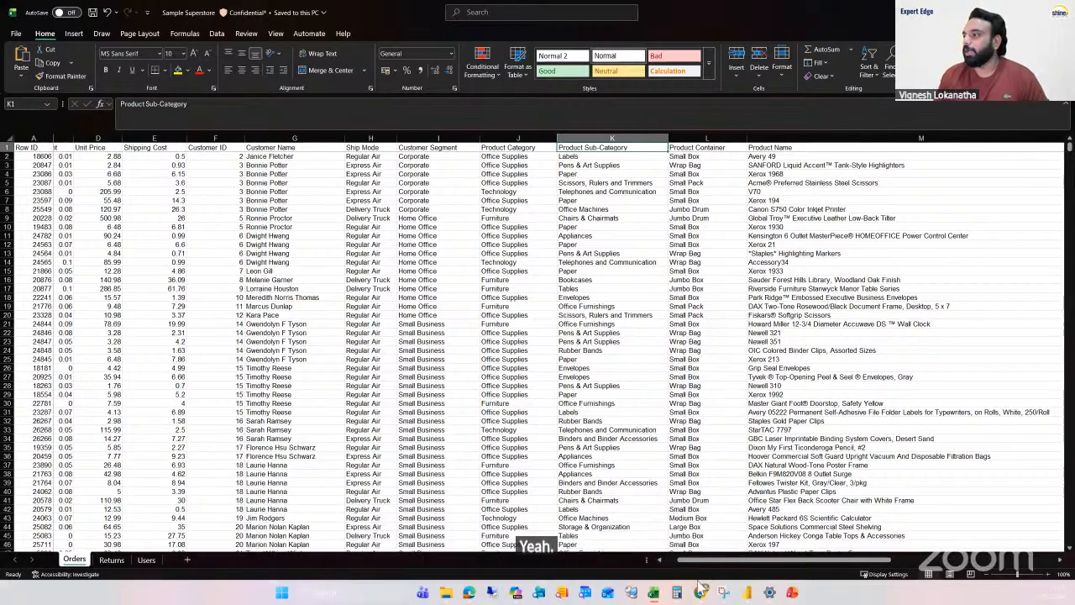
Step: Switch to Power BI Desktop and load the selected Orders, Returns and Users sheets from Sample Superstore.xlsx
left_click(746, 592)
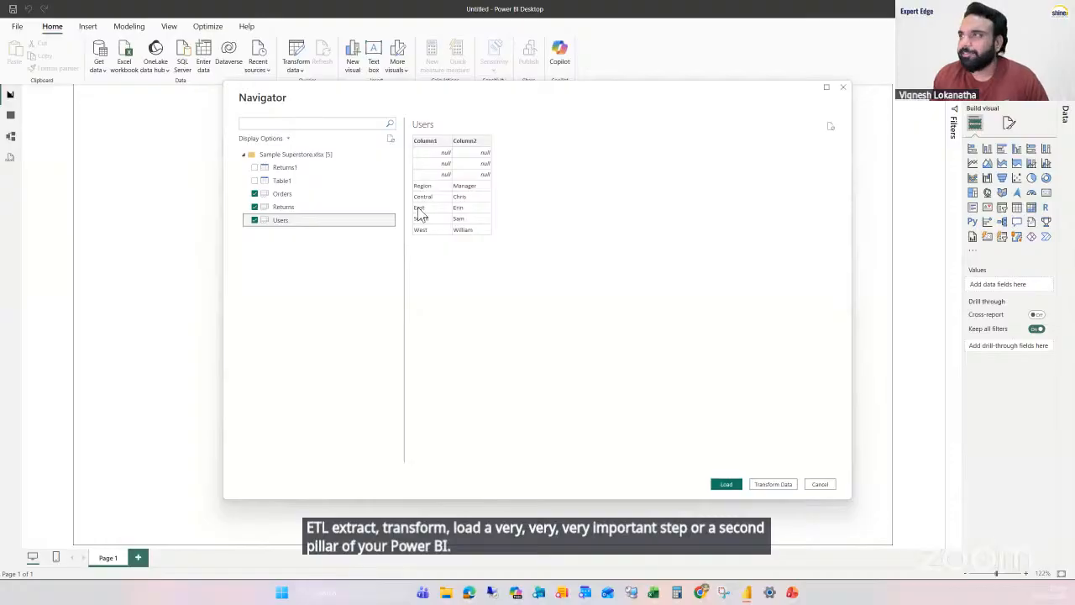
left_click(724, 484)
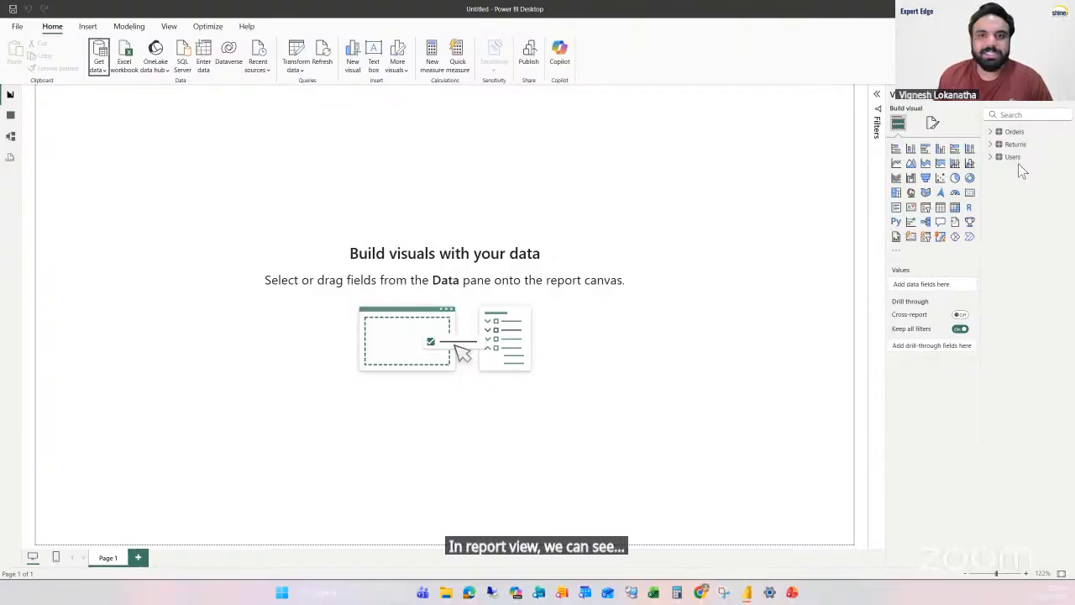
Step: Switch to the Sample Superstore workbook in Excel and examine the column headers of the Orders sheet, such as Row ID and Discount
mouse_move(658, 599)
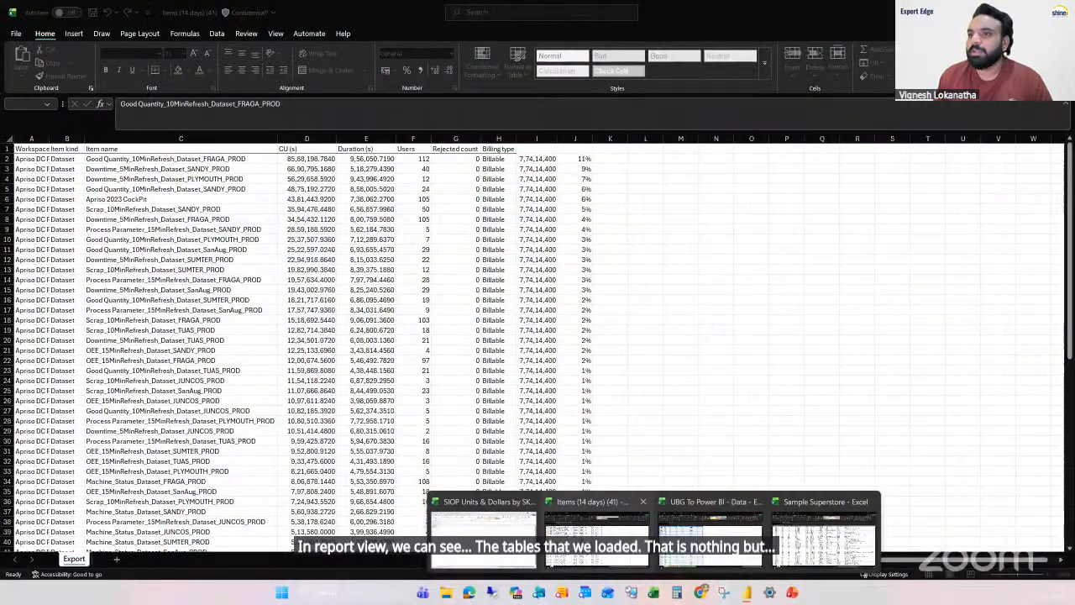
left_click(823, 530)
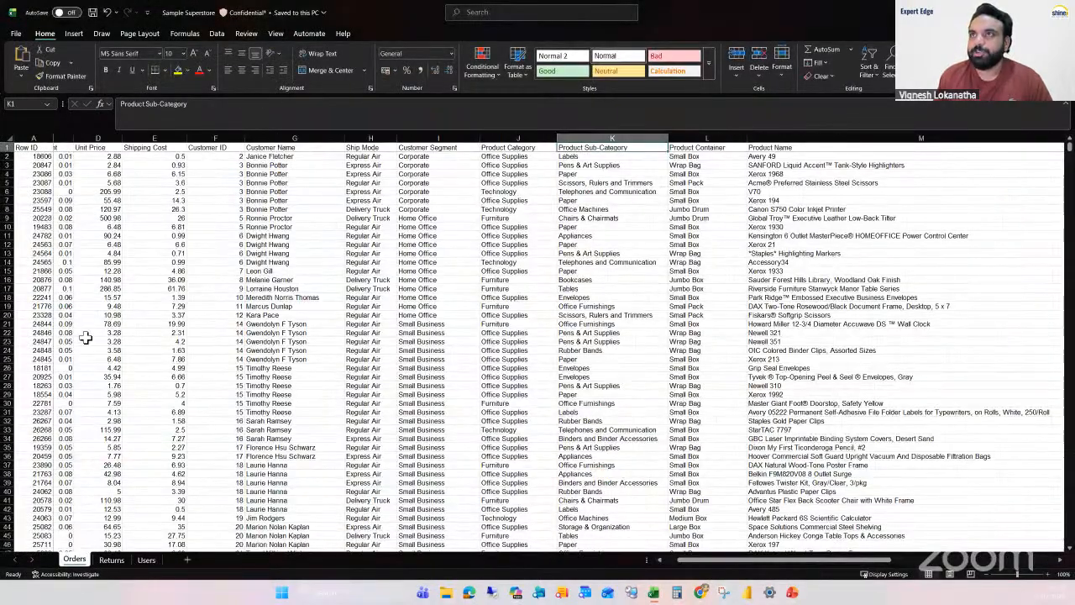
left_click(18, 147)
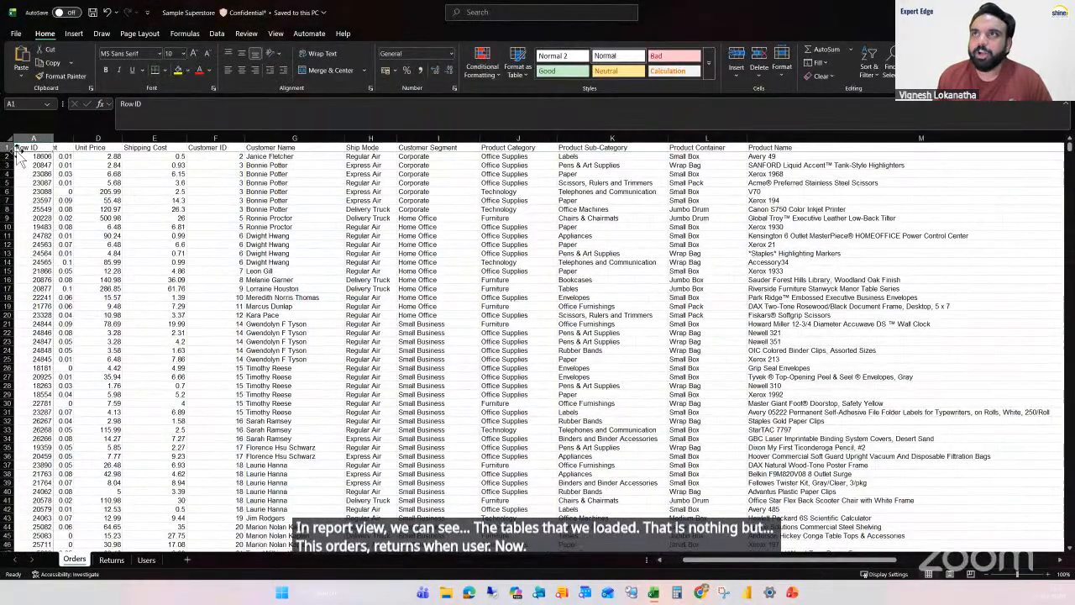
left_click(62, 148)
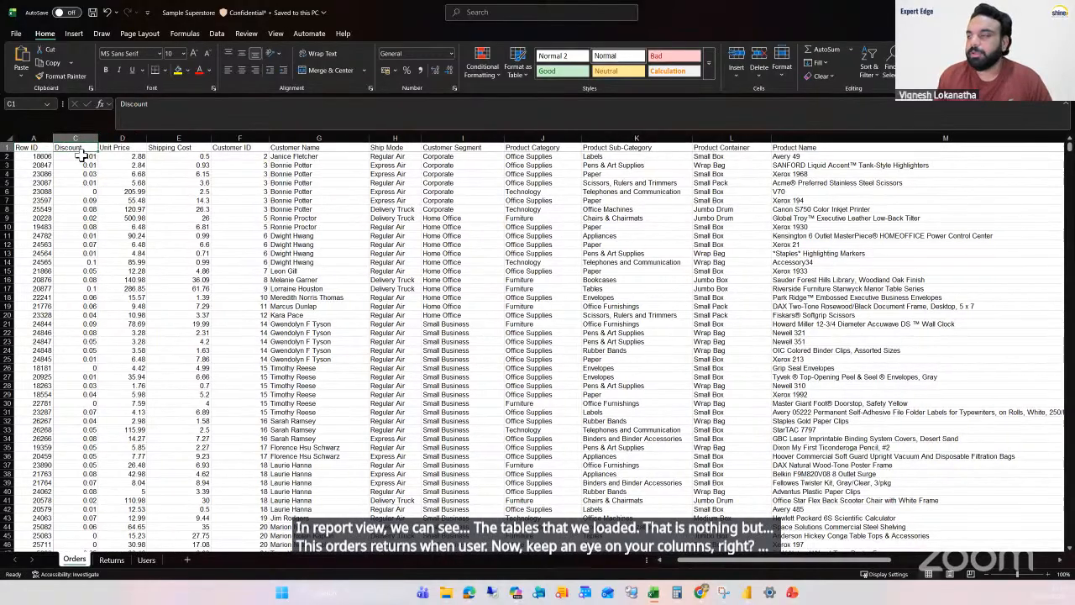
Step: Switch to Power BI Desktop and expand the Orders and Users tables to examine their loaded fields
left_click(746, 593)
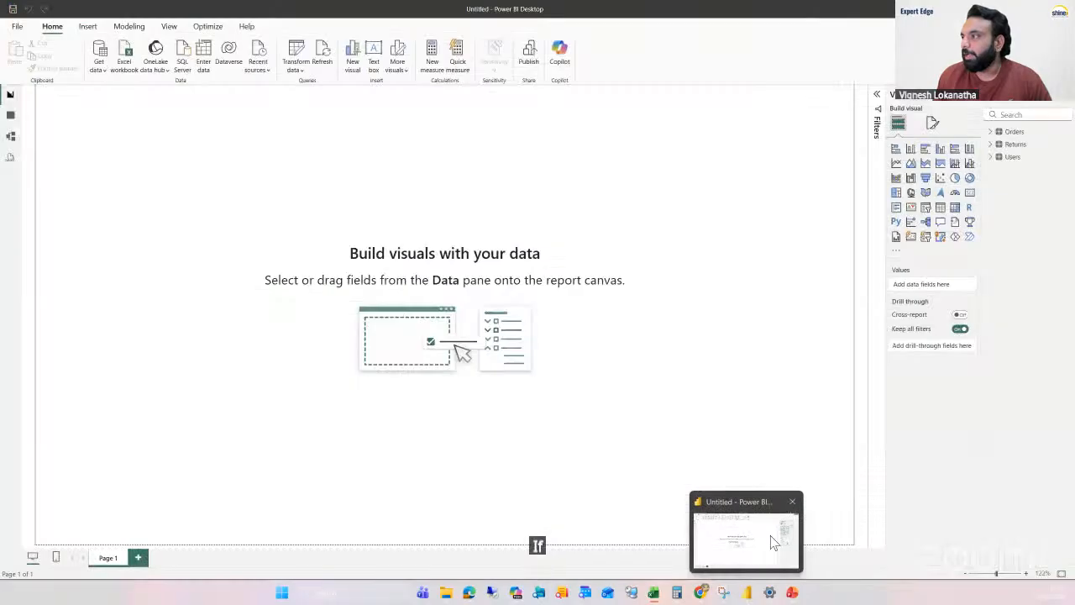
left_click(990, 132)
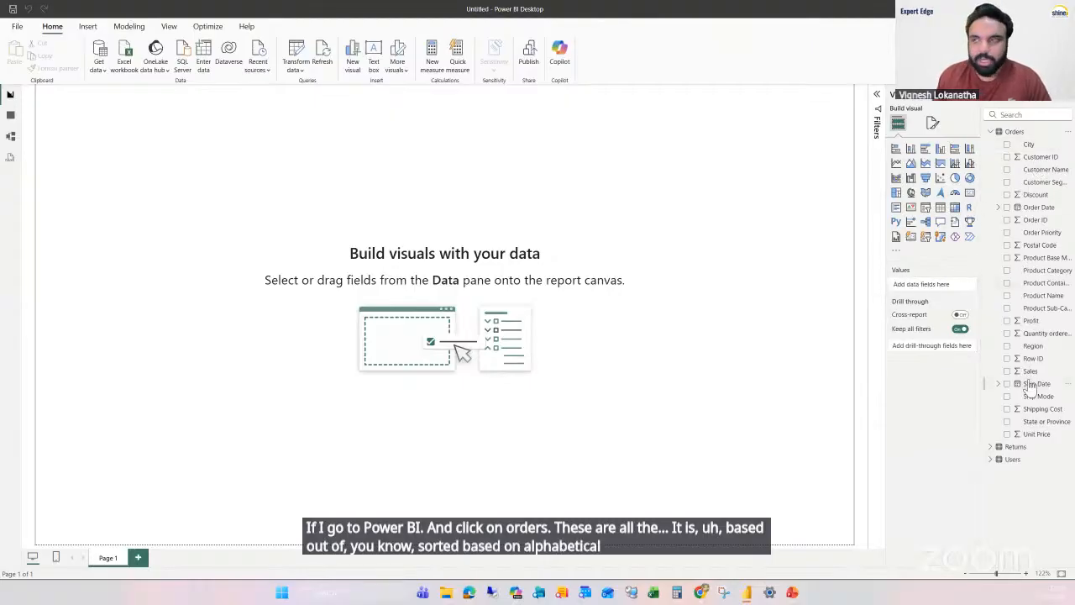
left_click(991, 460)
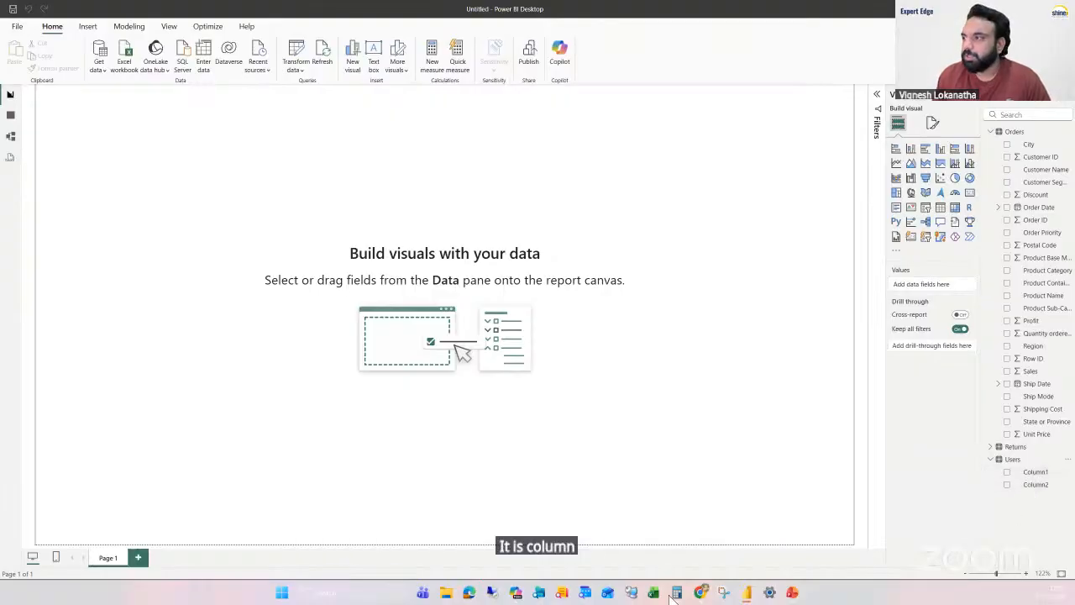
Step: Switch to the Sample Superstore workbook in Excel and examine the Users sheet's Region and Manager headers and the cells above them
mouse_move(653, 593)
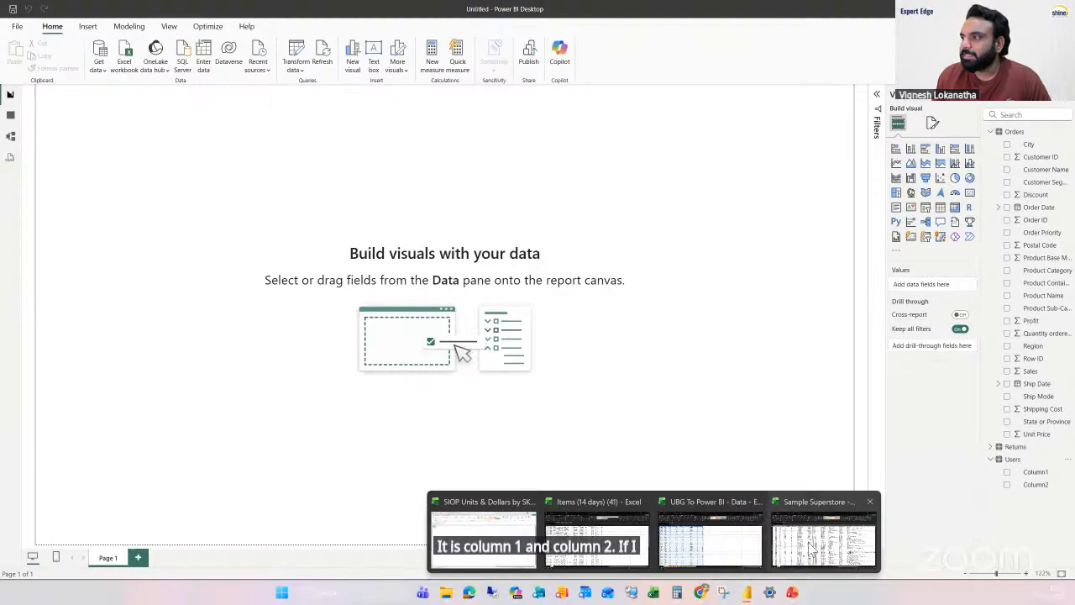
mouse_move(811, 547)
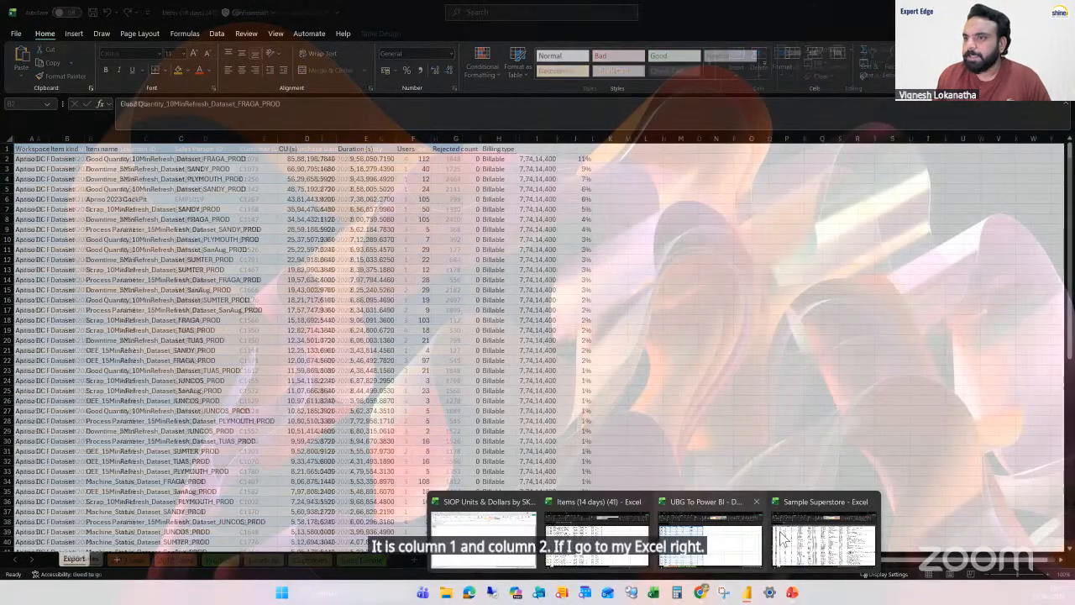
left_click(781, 538)
left_click(147, 559)
left_click(173, 361)
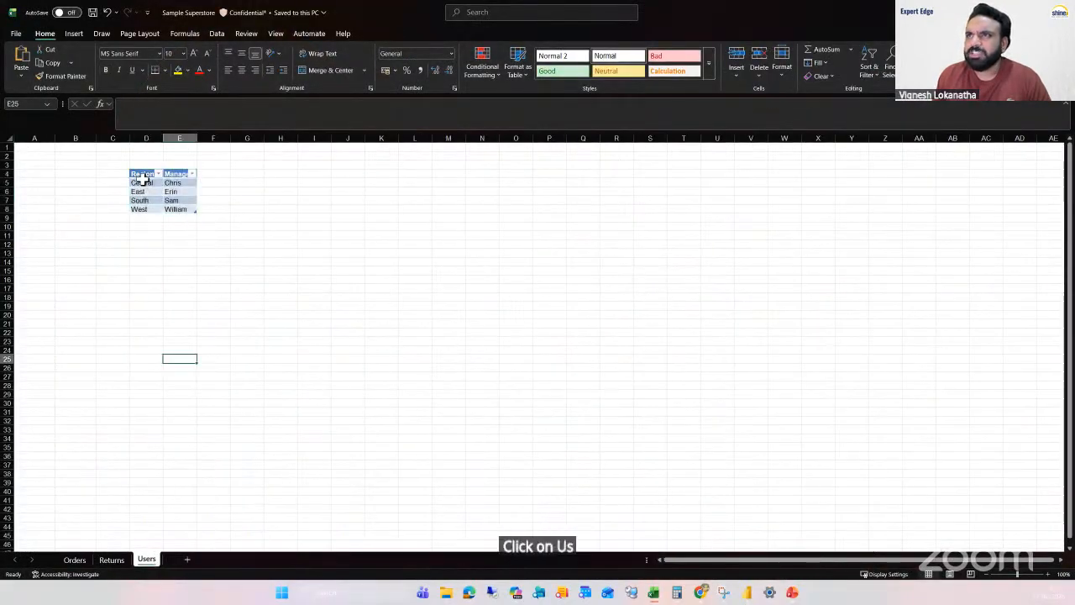
left_click(142, 174)
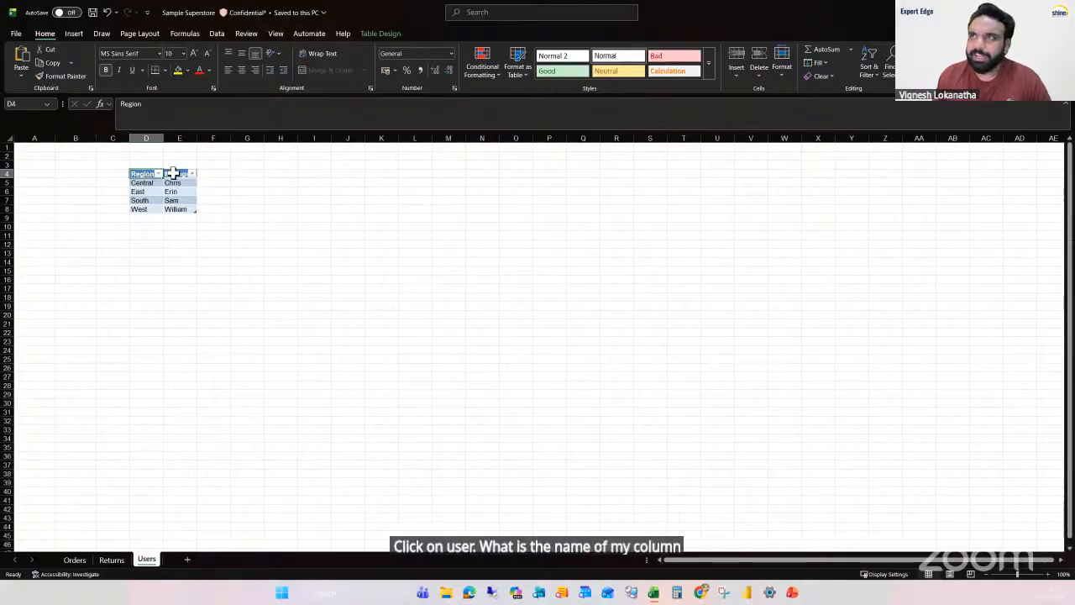
left_click(174, 174)
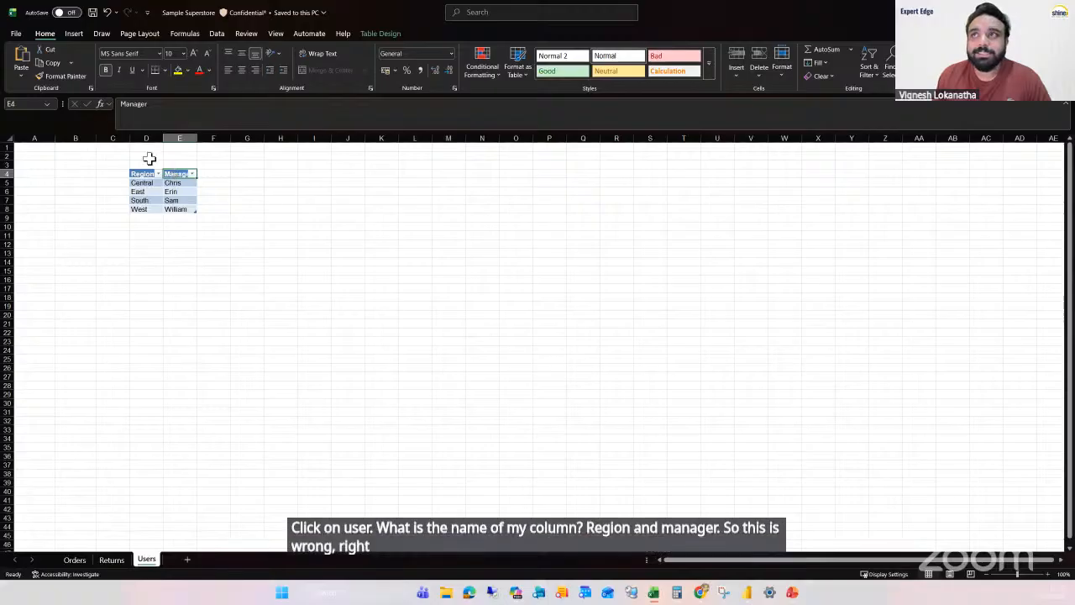
left_click_drag(146, 147, 146, 158)
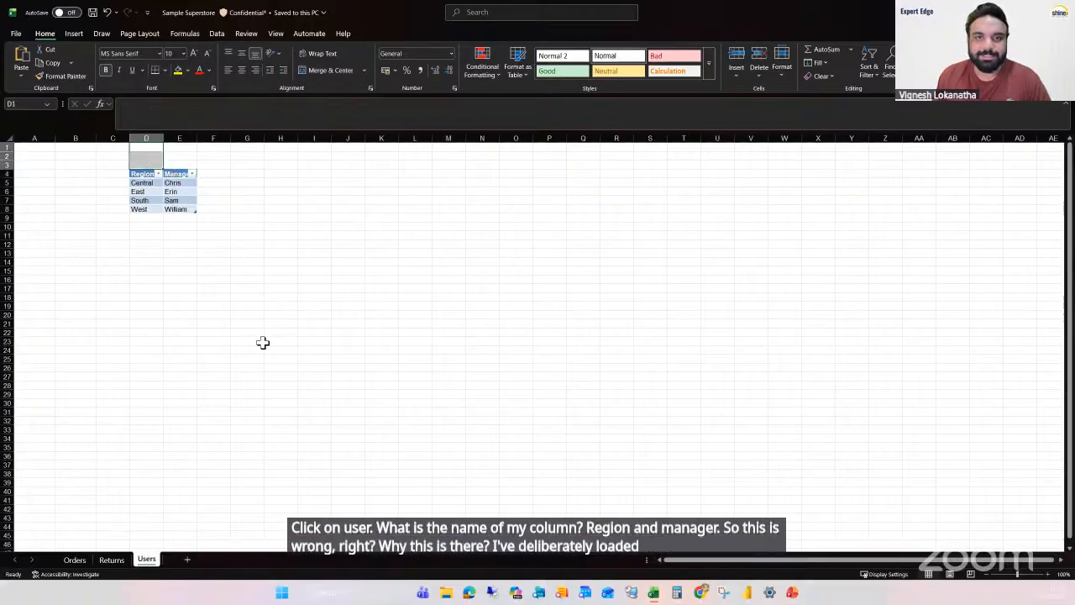
Step: Switch to Power BI Desktop and display the Users table's rows in Table view
left_click(744, 592)
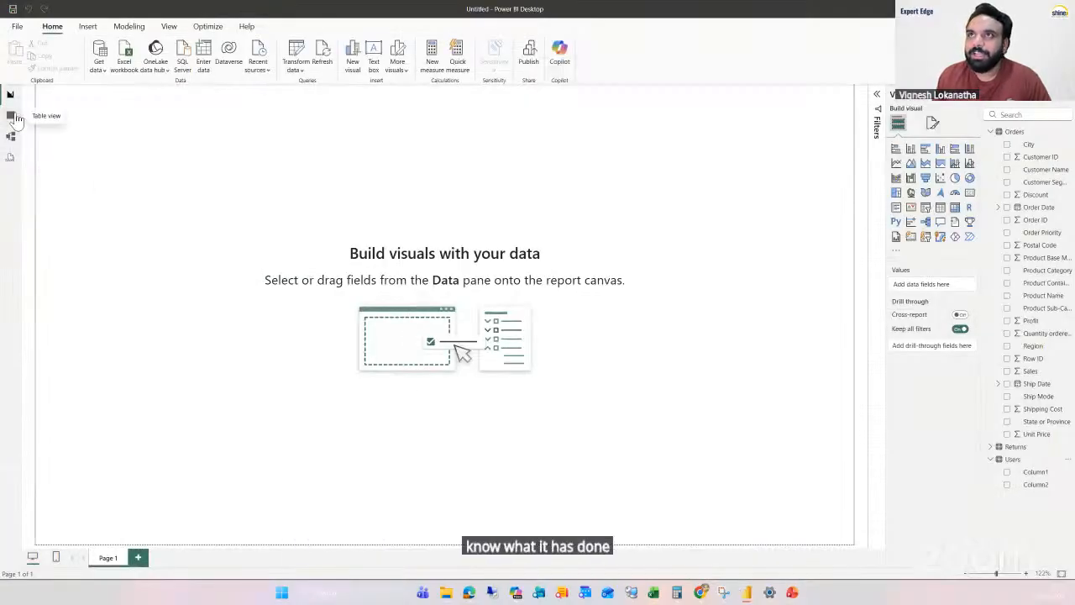
left_click(16, 118)
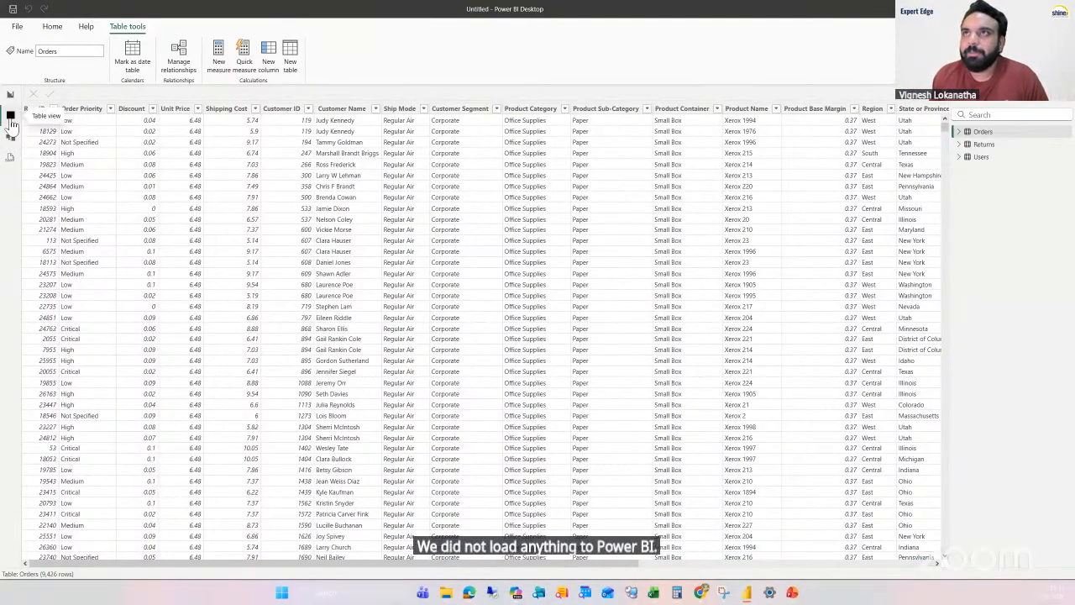
left_click(978, 157)
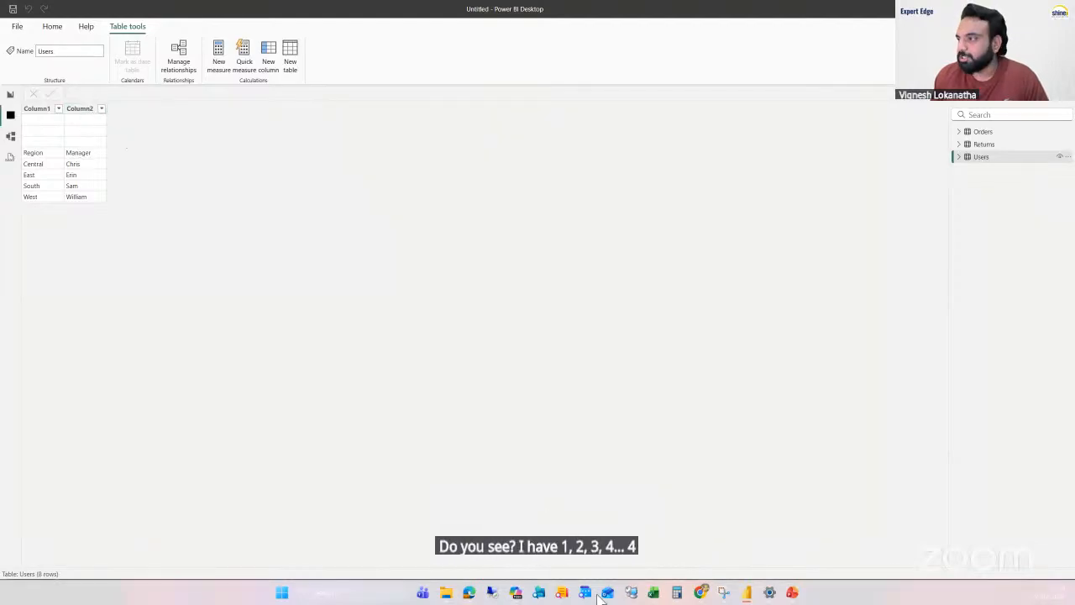
Step: Switch back to the Excel Users sheet and check the blank rows above the Region and Manager header row
mouse_move(653, 592)
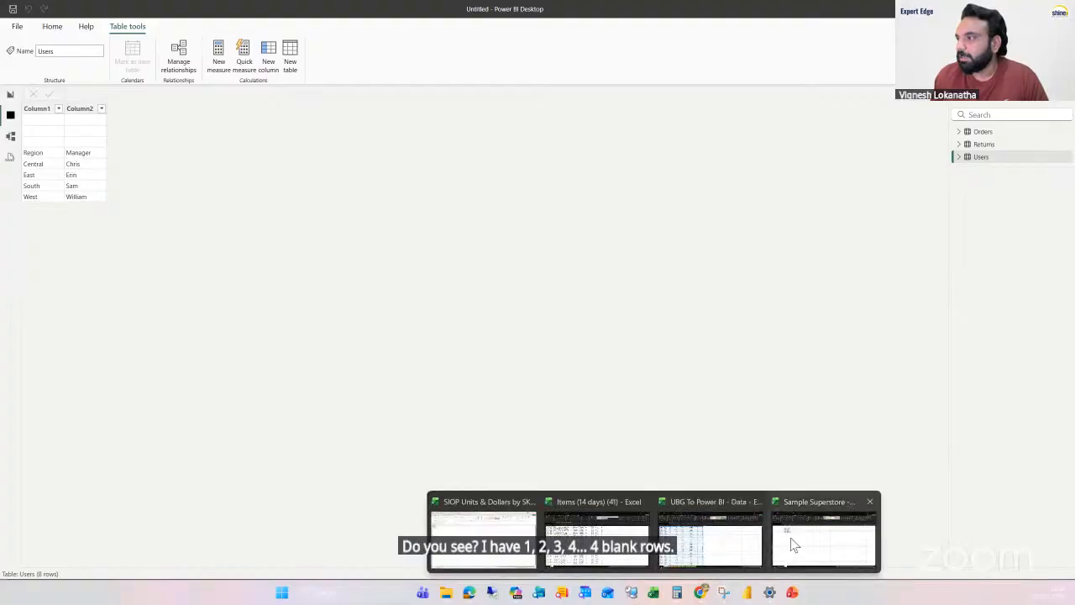
left_click(790, 540)
left_click(183, 156)
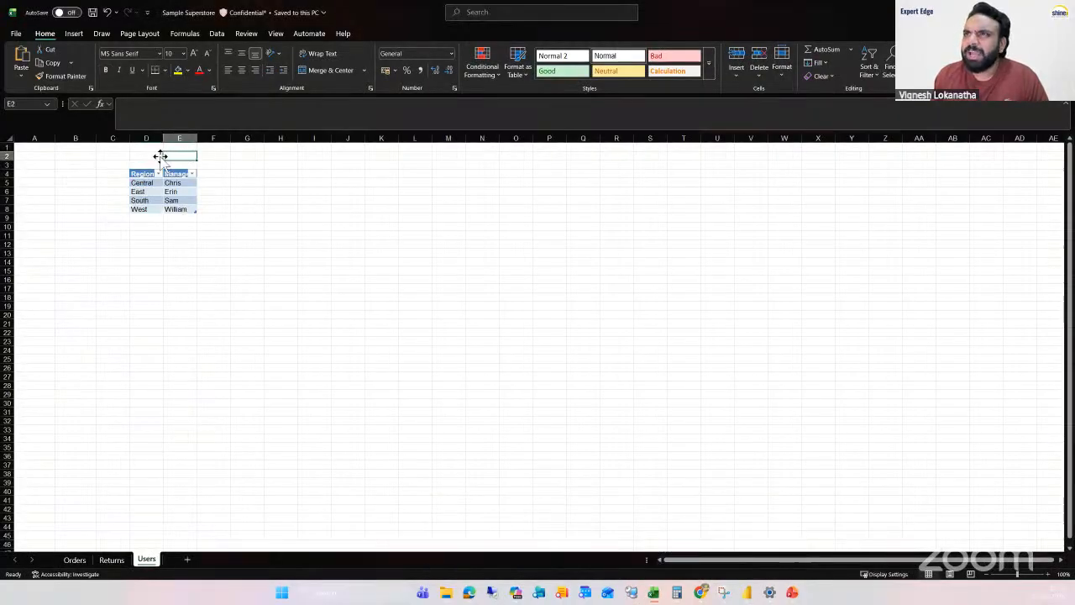
left_click(143, 174)
left_click(147, 137)
left_click(307, 251)
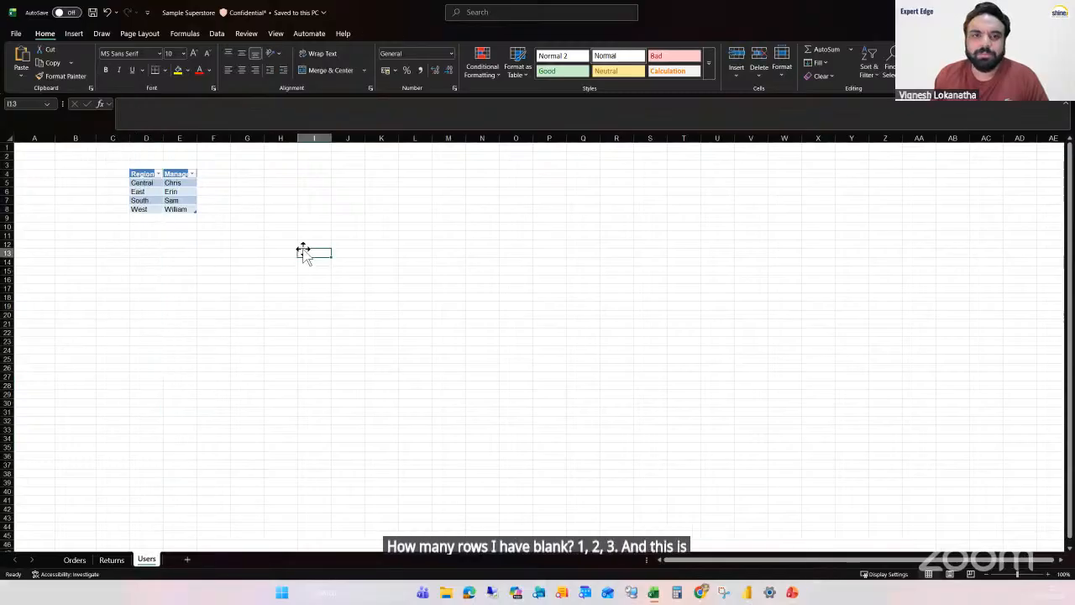
left_click_drag(135, 147, 141, 166)
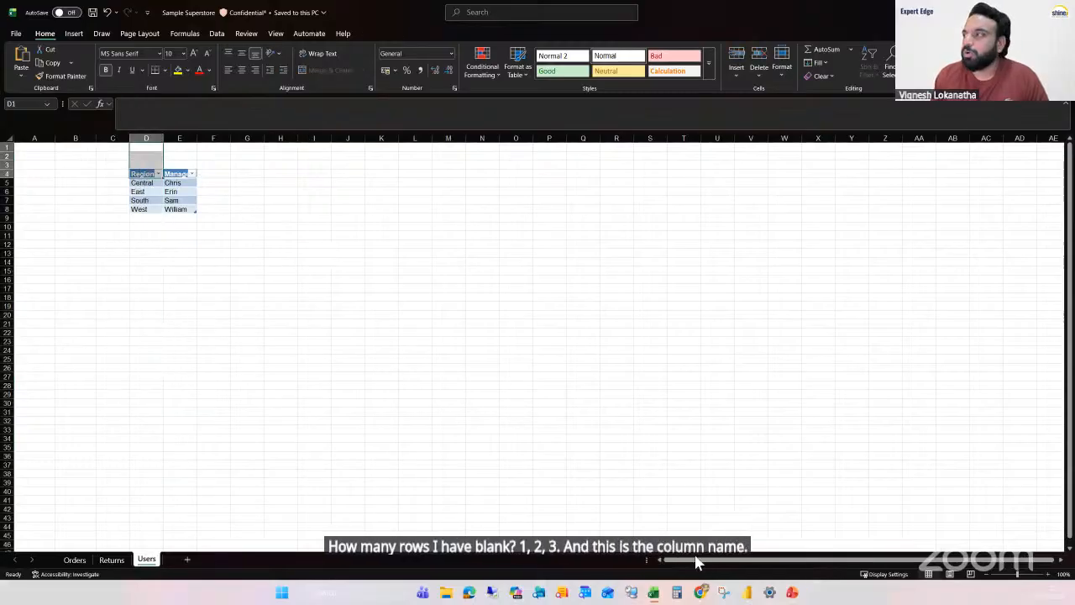
Step: Switch to Power BI Desktop and review the Returns, Orders and Users tables to compare how their data loaded
mouse_move(747, 591)
left_click(781, 524)
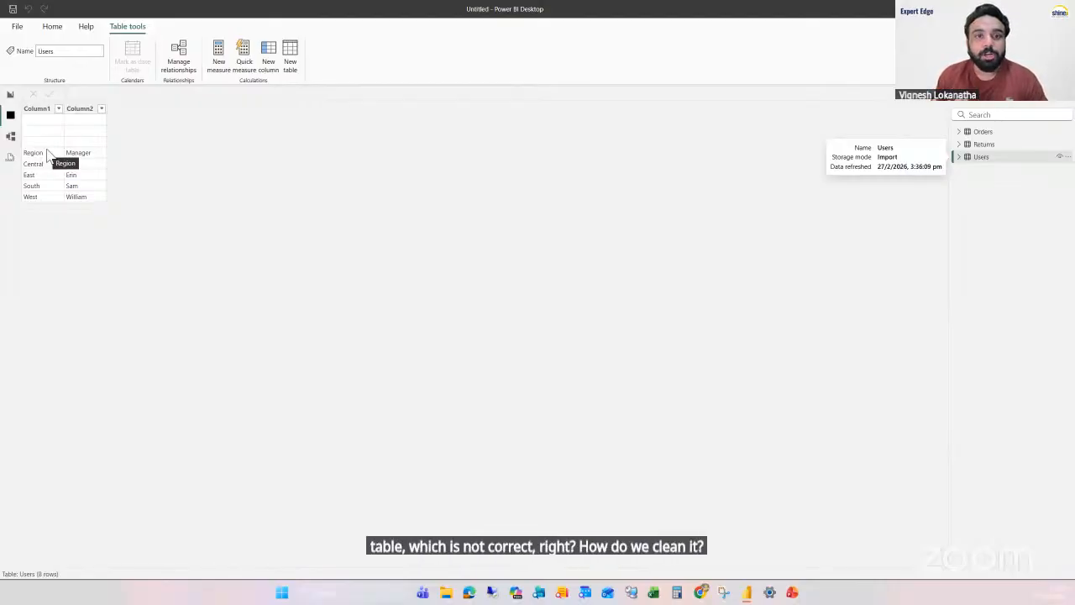
left_click(996, 146)
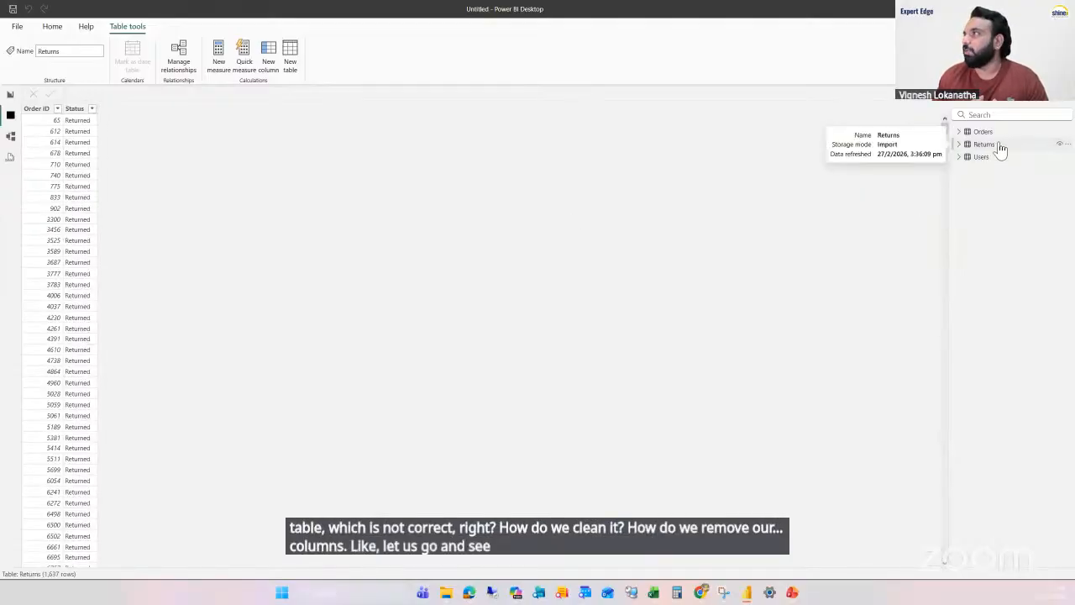
left_click(1000, 134)
left_click(982, 157)
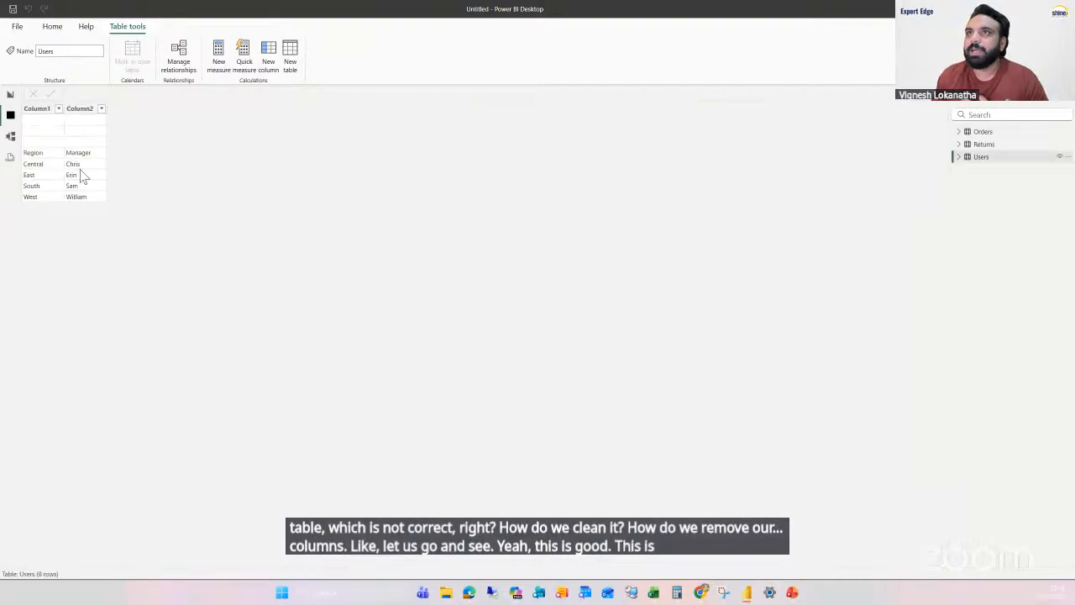
Step: Return to Report view and open the loaded tables in a maximized Power Query Editor for transformation
left_click(11, 96)
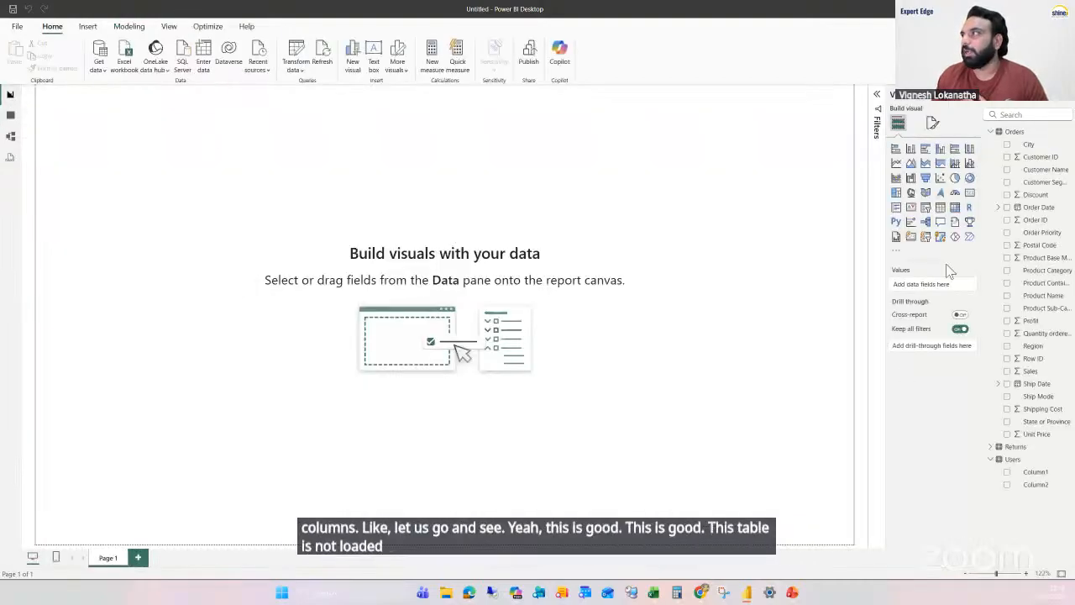
left_click(992, 134)
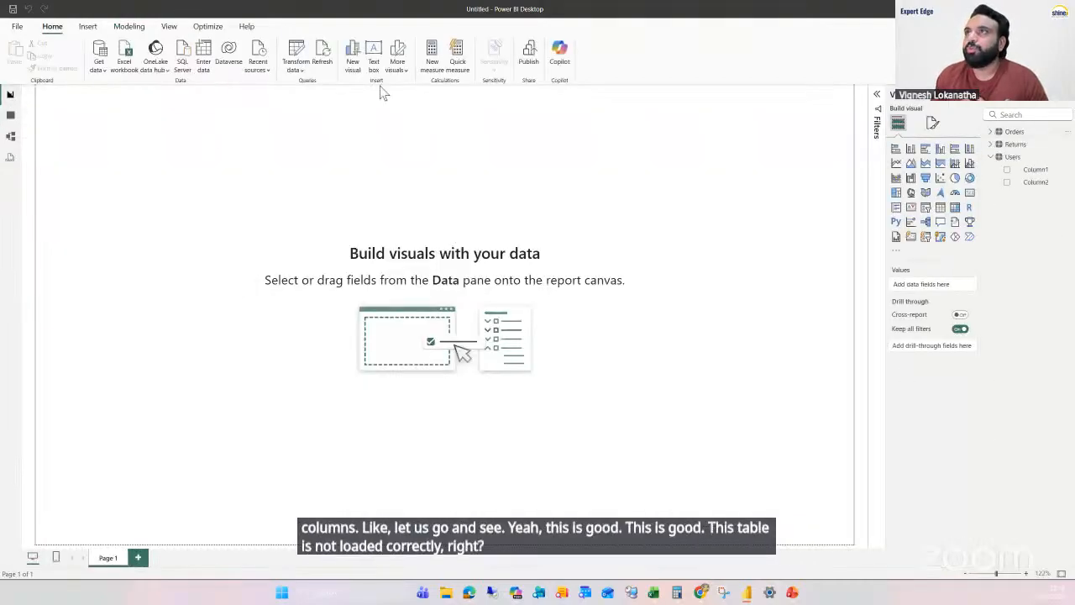
left_click(303, 70)
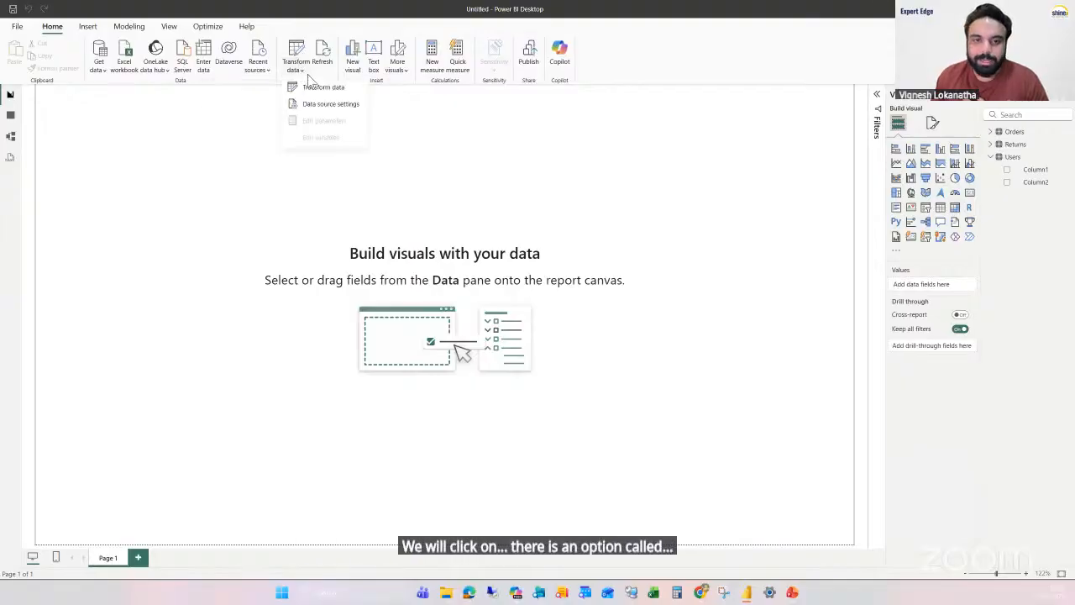
left_click(319, 89)
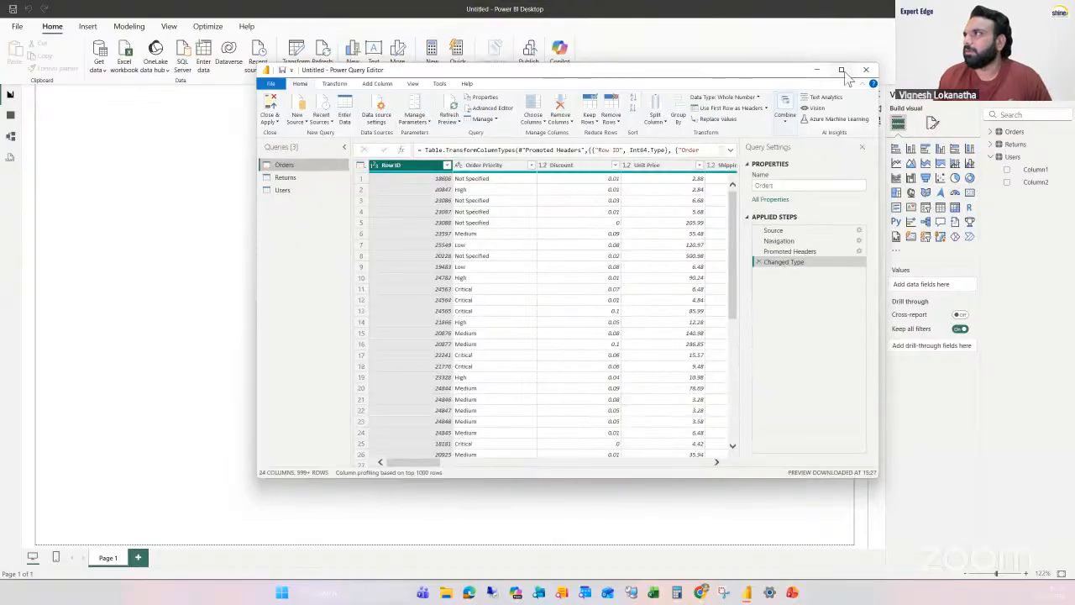
left_click(844, 76)
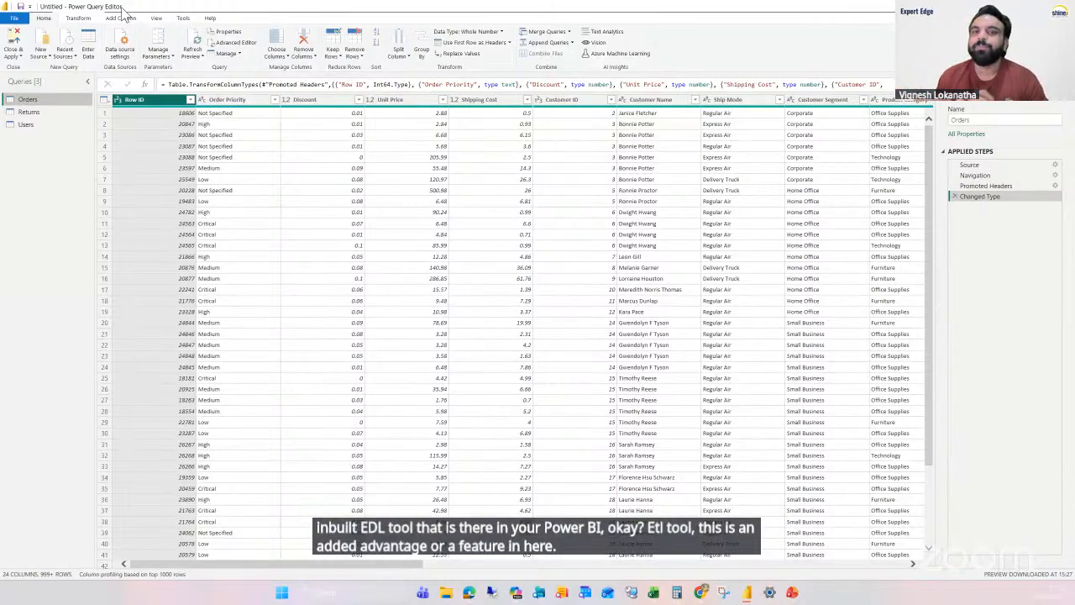
Step: Switch to the PowerPoint slide show and view the "ETL with Power Query" slide
left_click(792, 592)
left_click(481, 288)
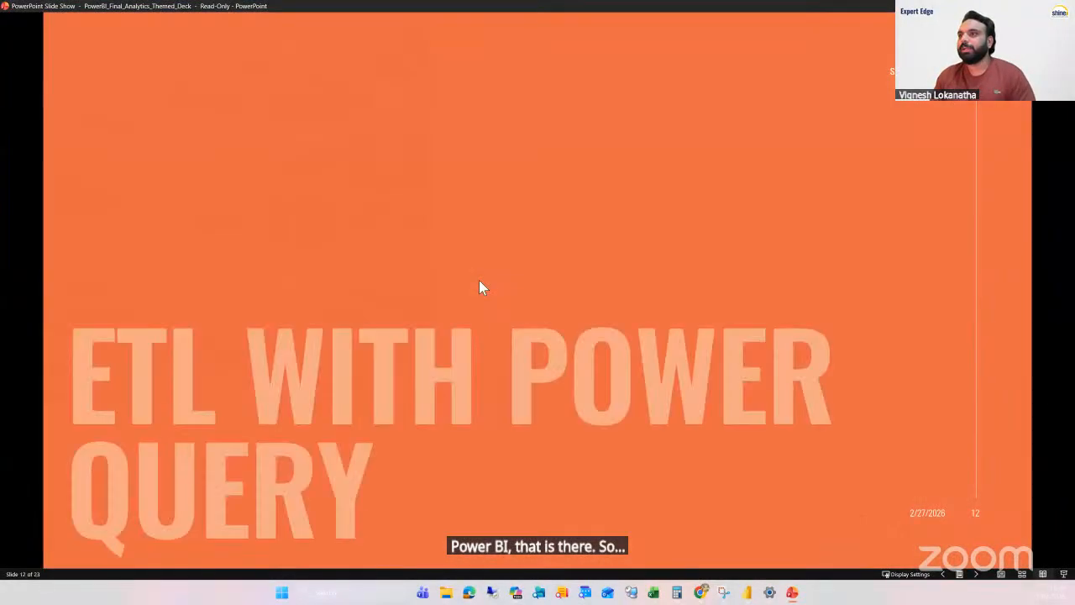
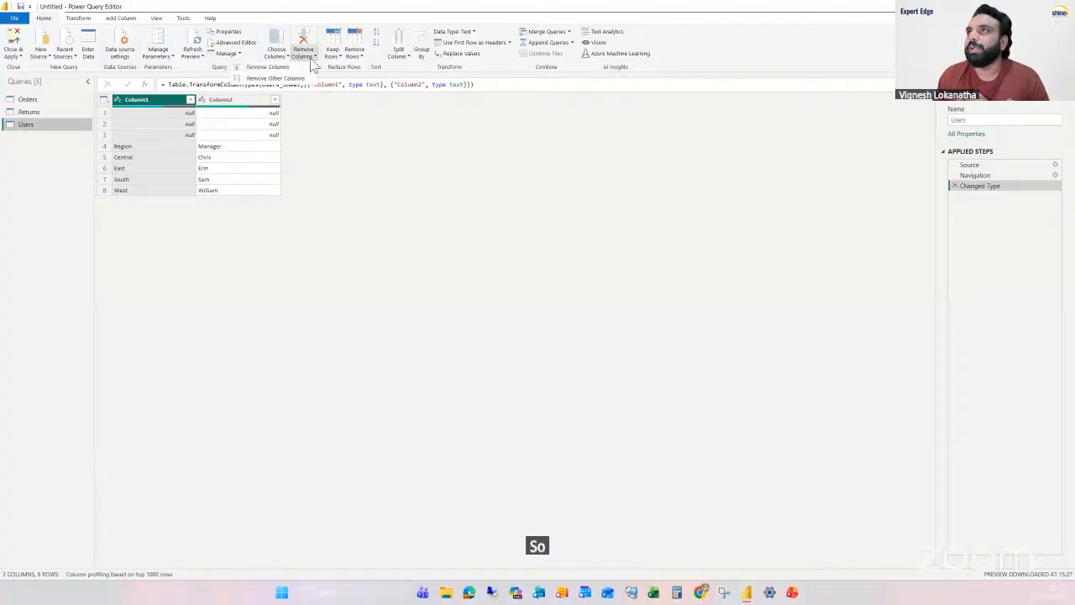
Step: Try removing the blank rows from the Users table, and delete the resulting Removed Blank Rows step
left_click(362, 54)
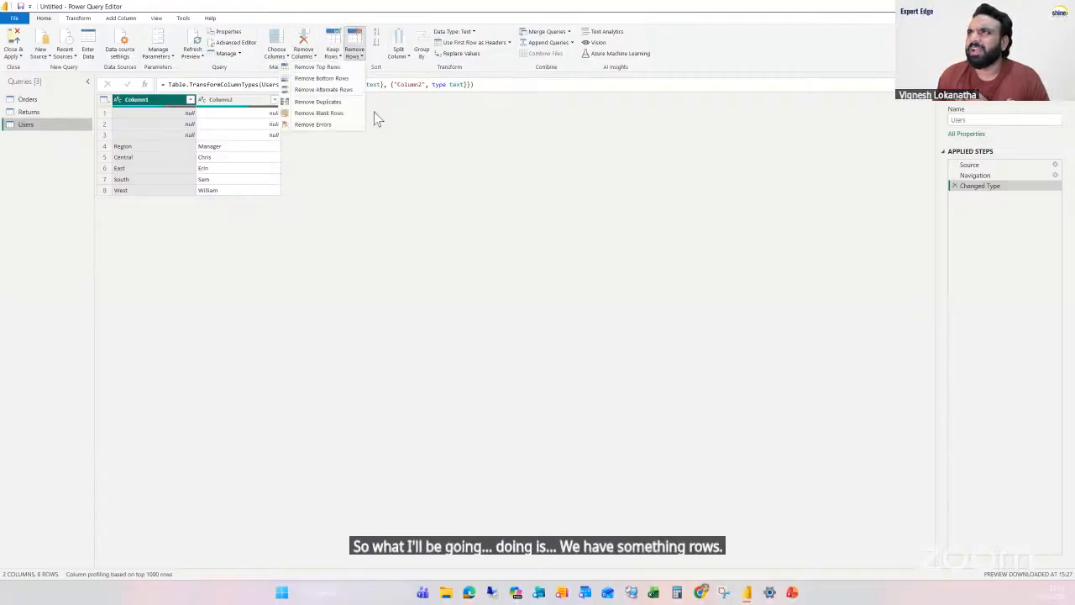
left_click(353, 56)
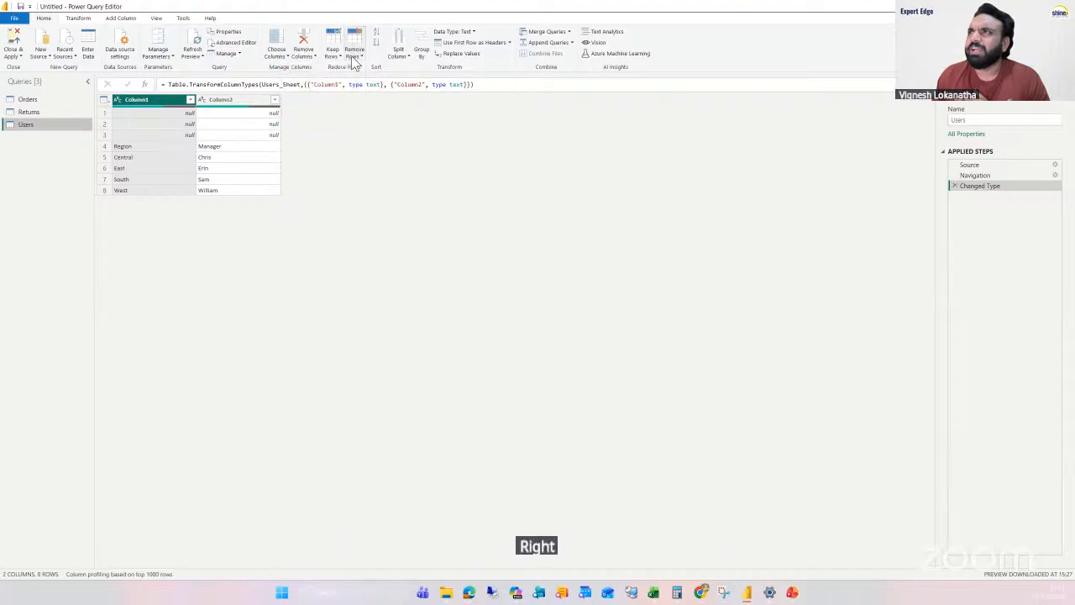
left_click(353, 57)
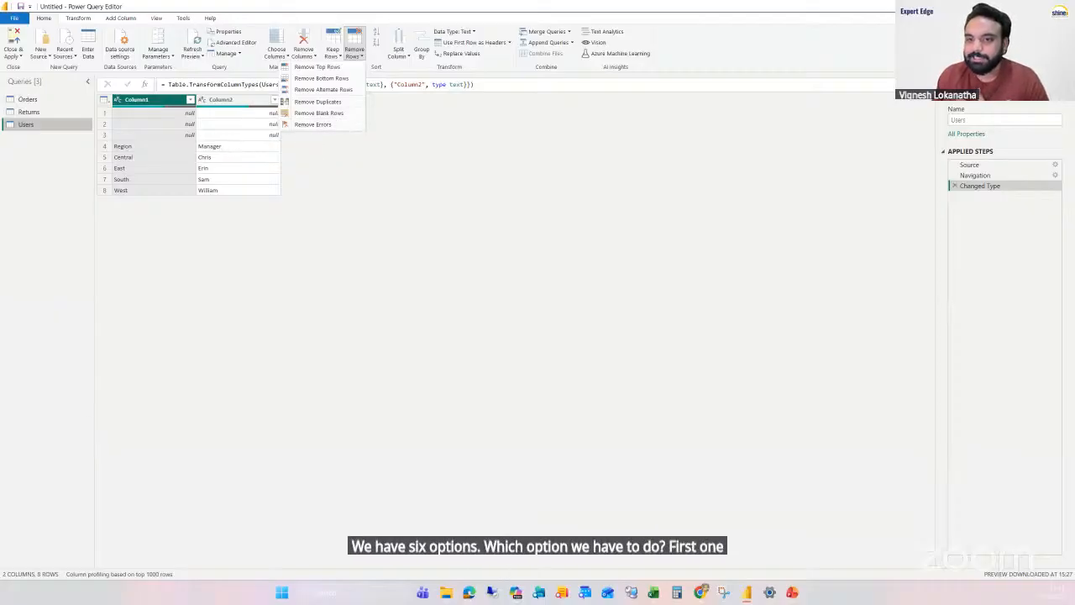
left_click(326, 114)
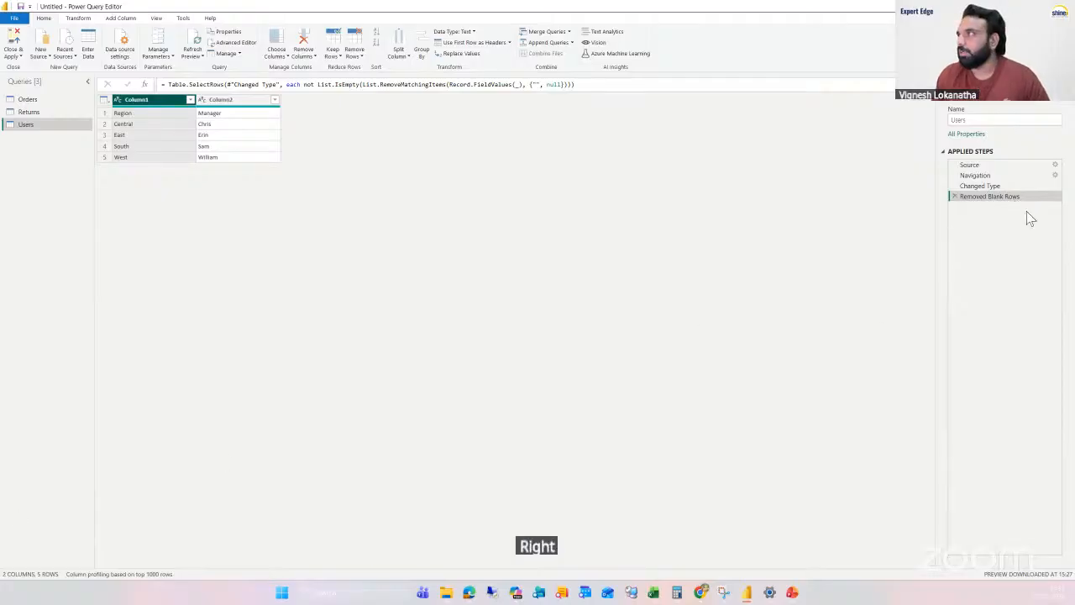
left_click(955, 197)
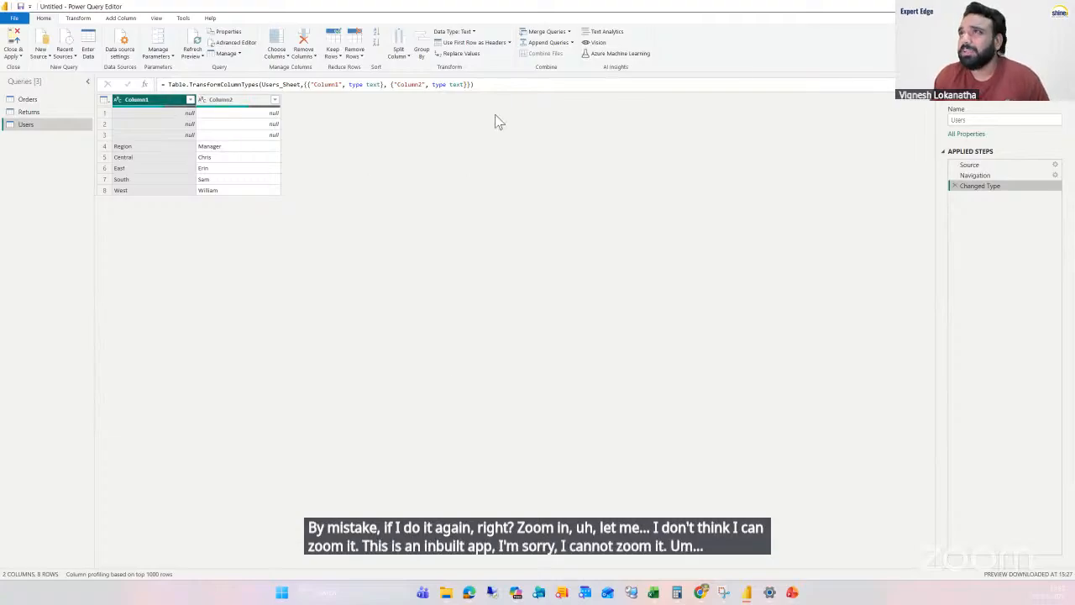
Step: Remove the blank rows from the Users table and promote its first row to column headers
left_click(355, 52)
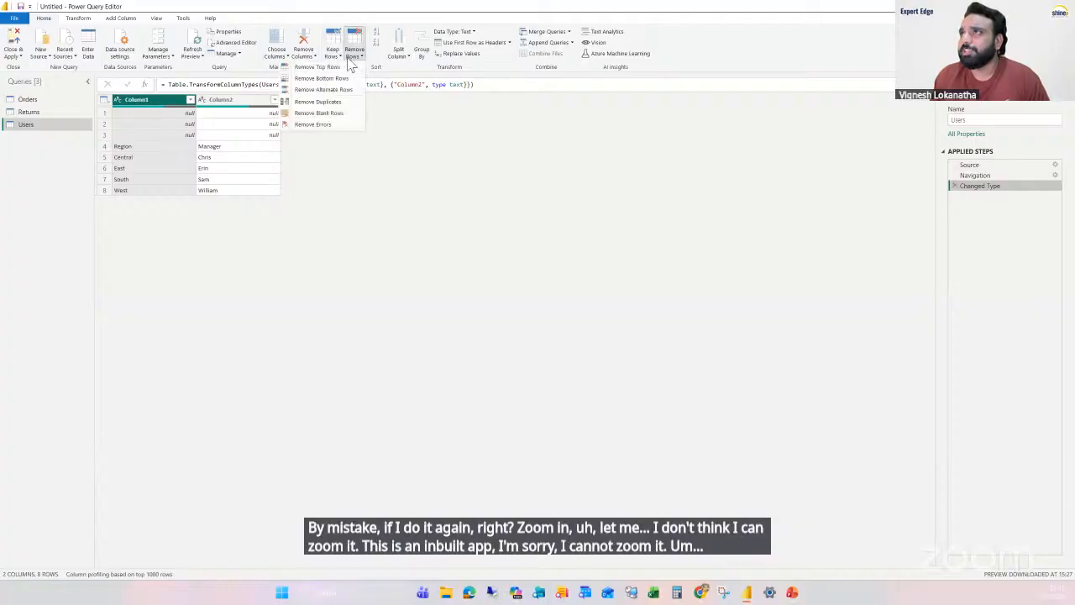
left_click(329, 118)
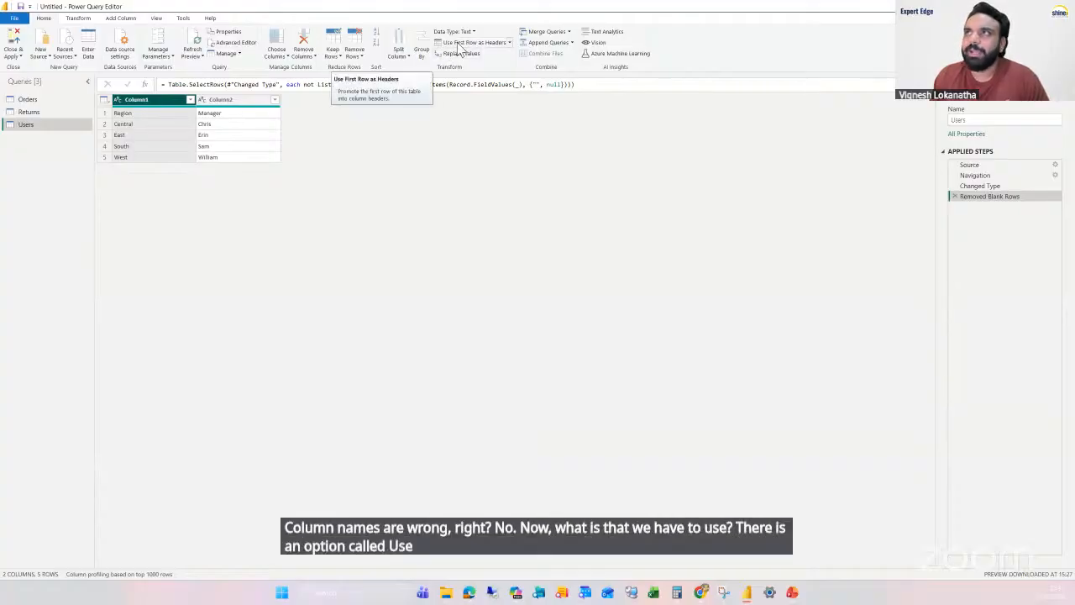
left_click(459, 47)
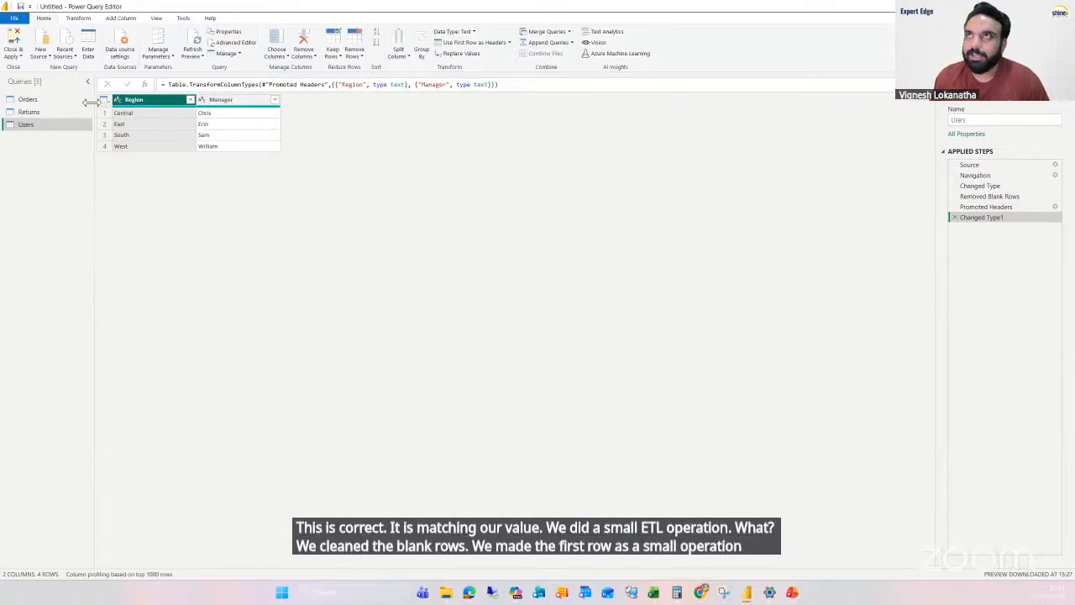
Step: Close and apply the query changes, and check the cleaned Users table in Table view
left_click(15, 57)
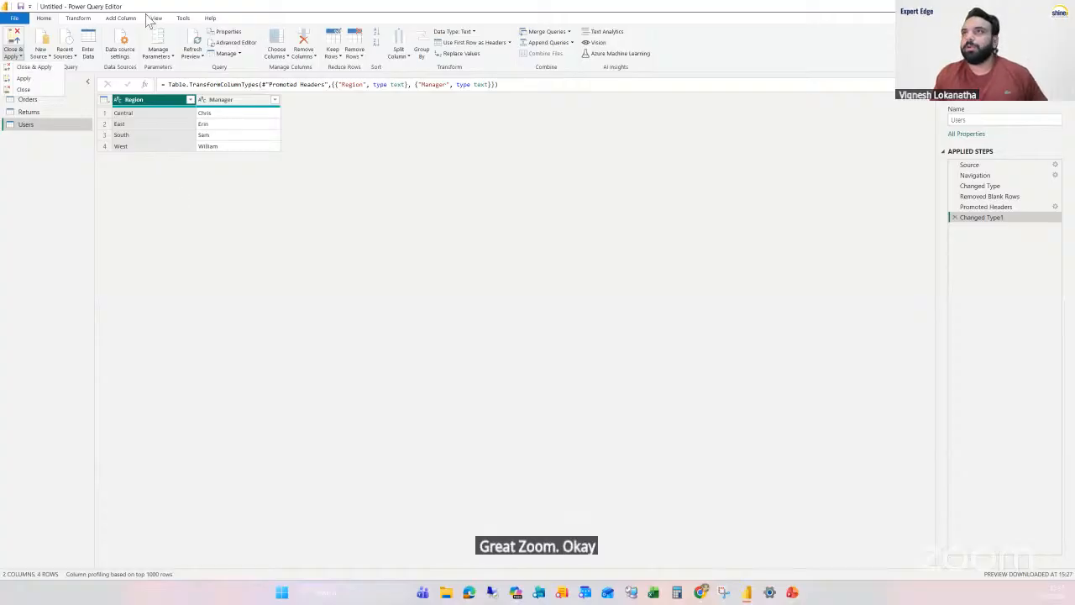
left_click(38, 67)
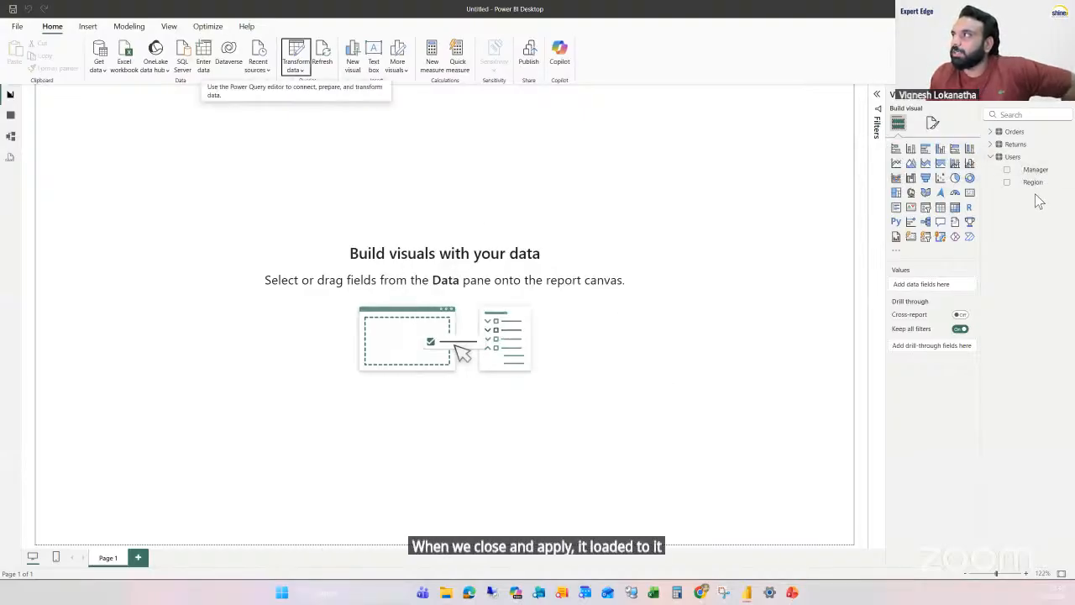
left_click(10, 114)
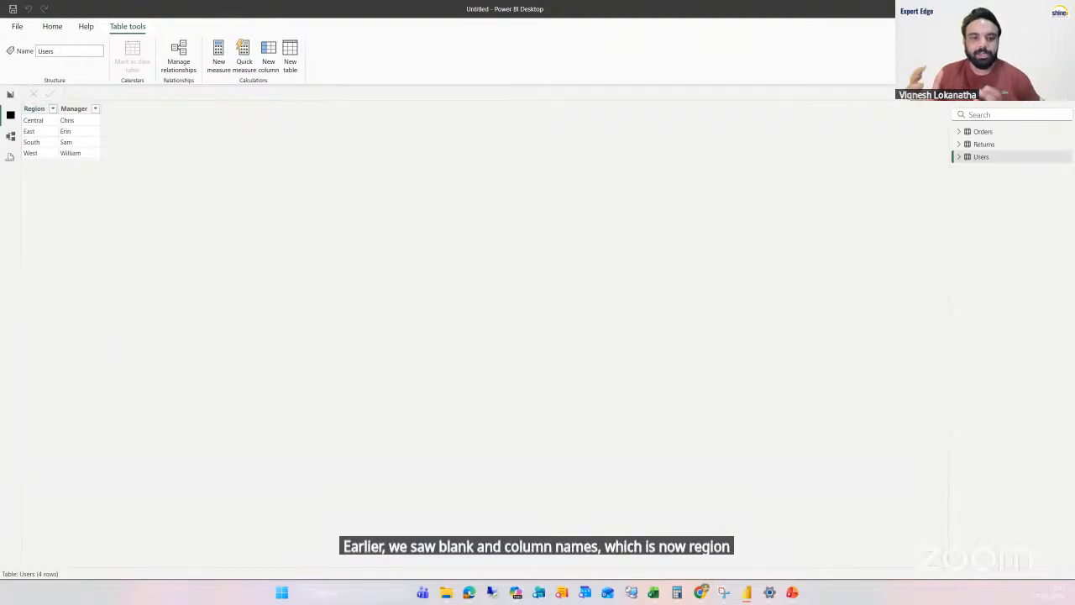
left_click(10, 93)
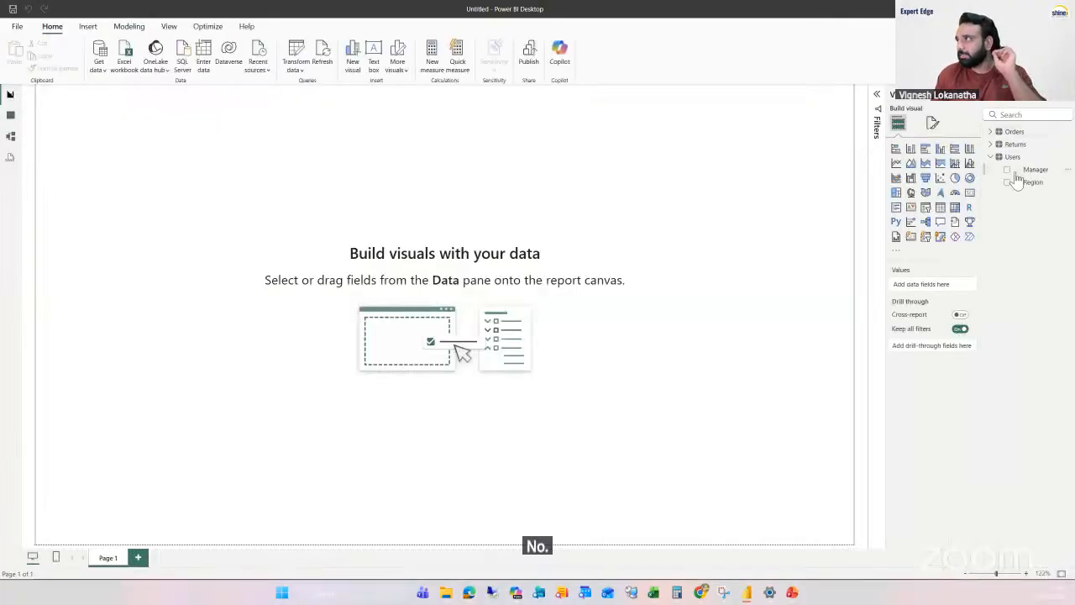
left_click(10, 115)
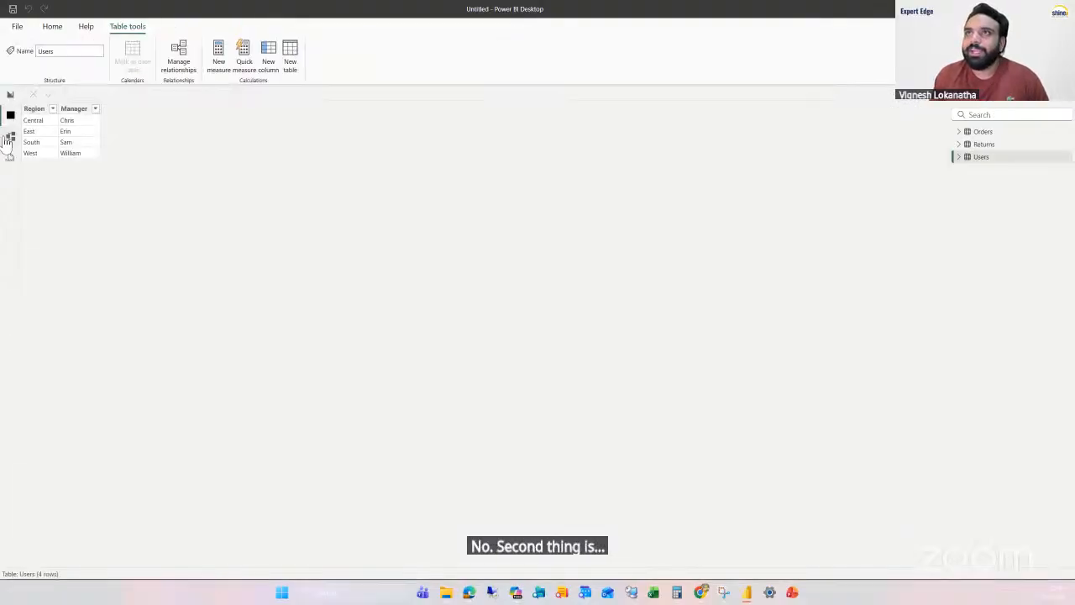
Step: In Model view, spread out the diagram by moving Returns below the other tables and Users farther from Orders
left_click(8, 137)
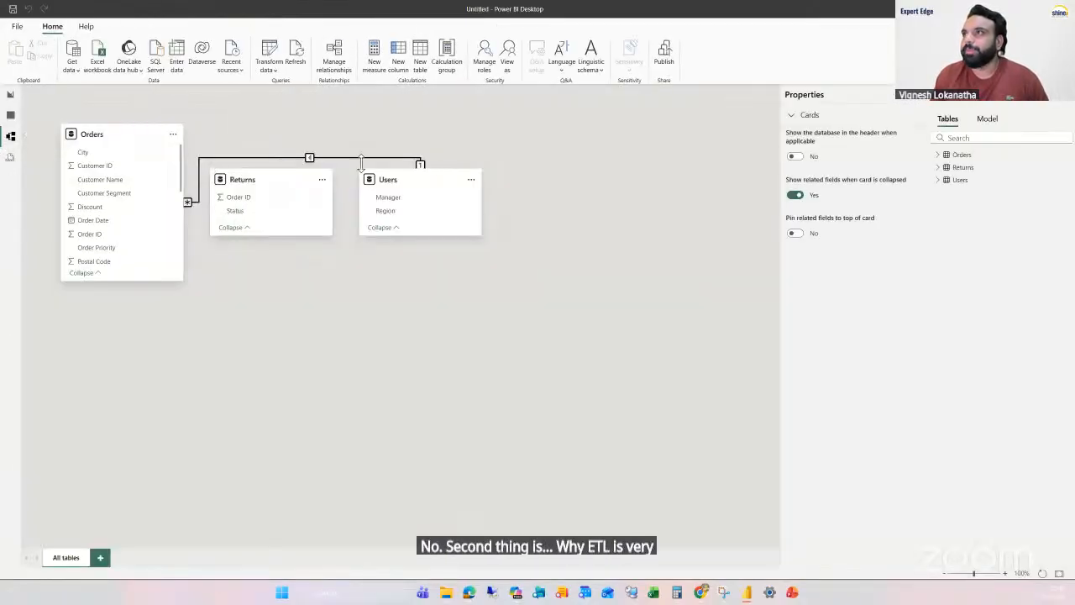
left_click_drag(278, 185, 293, 285)
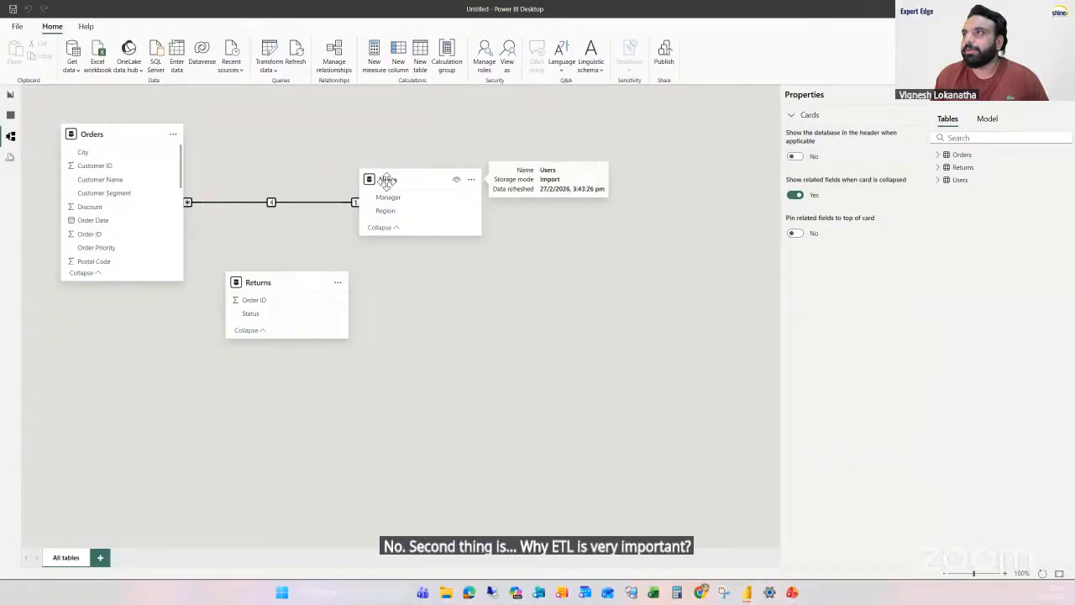
left_click_drag(386, 181, 496, 183)
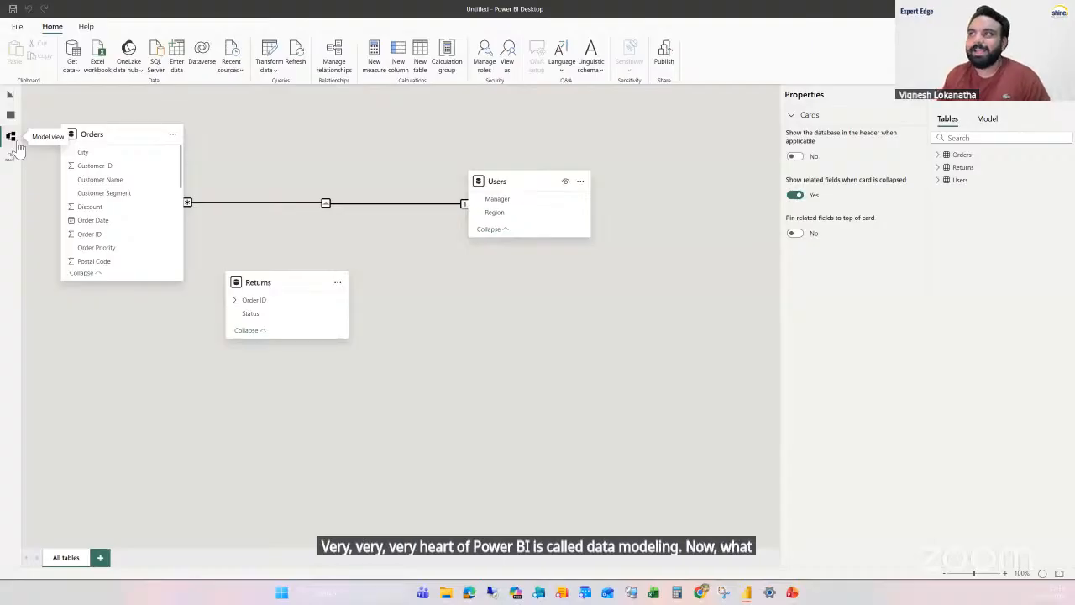
Step: Delete the Region relationship between the Orders and Users tables
left_click(267, 202)
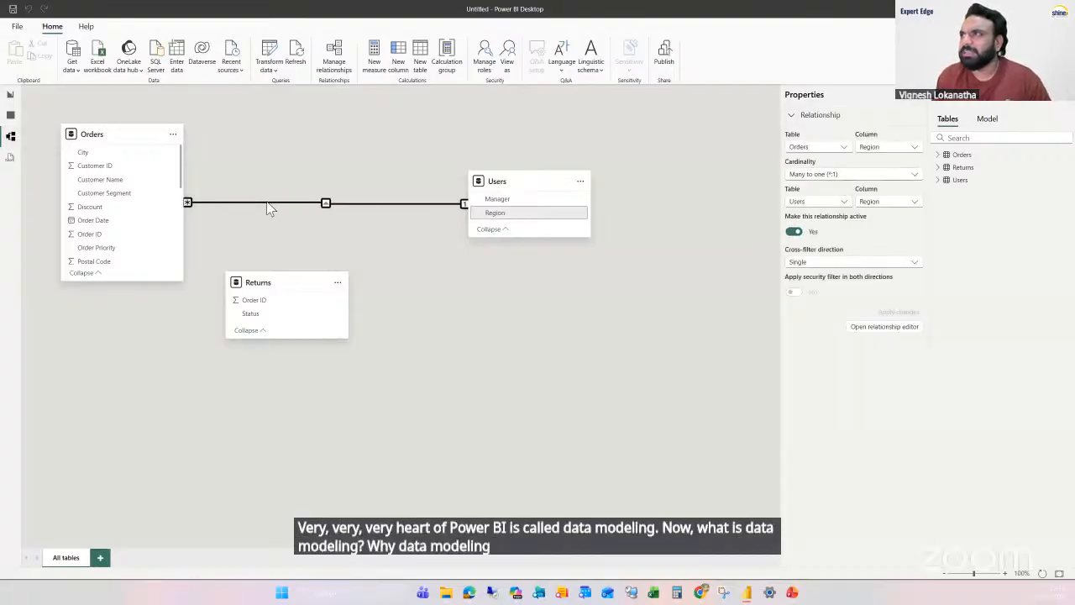
right_click(336, 207)
left_click(346, 211)
left_click(597, 320)
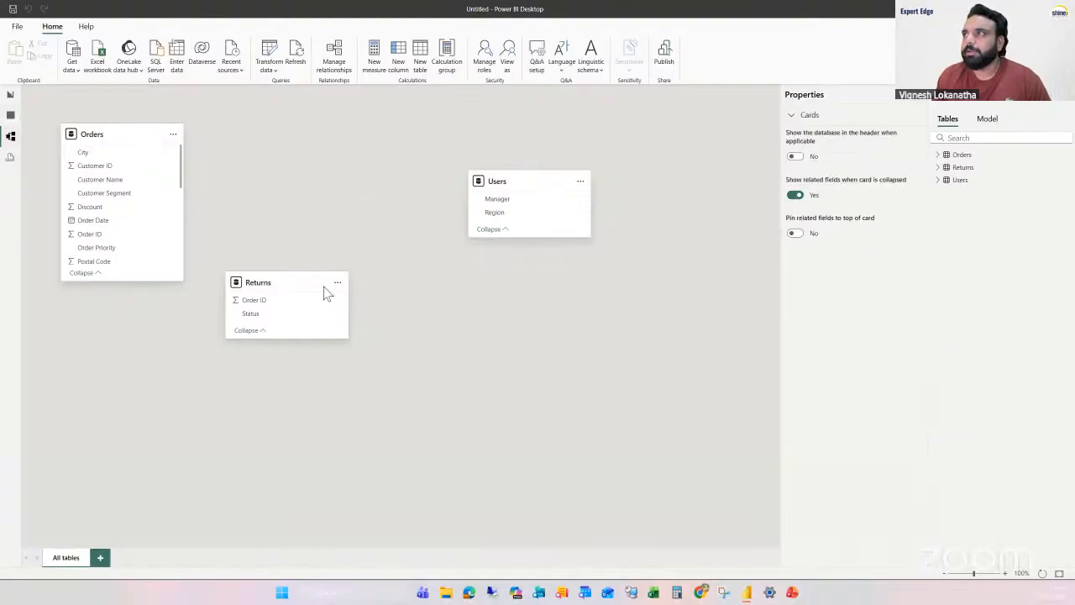
Step: Add an empty stacked column chart to the report page and move it away from the page corner
left_click(11, 98)
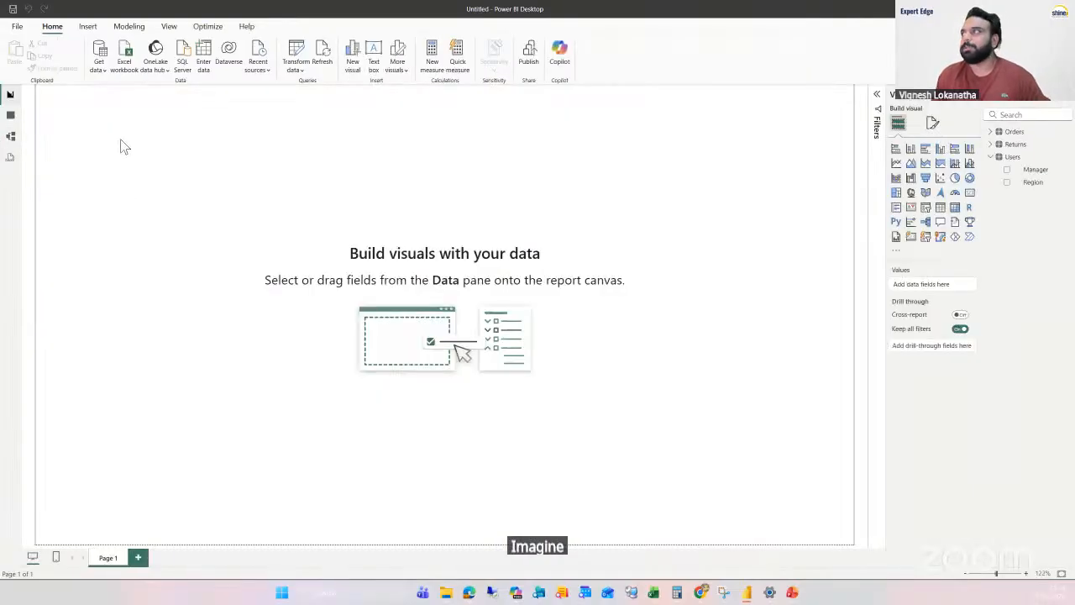
left_click(925, 148)
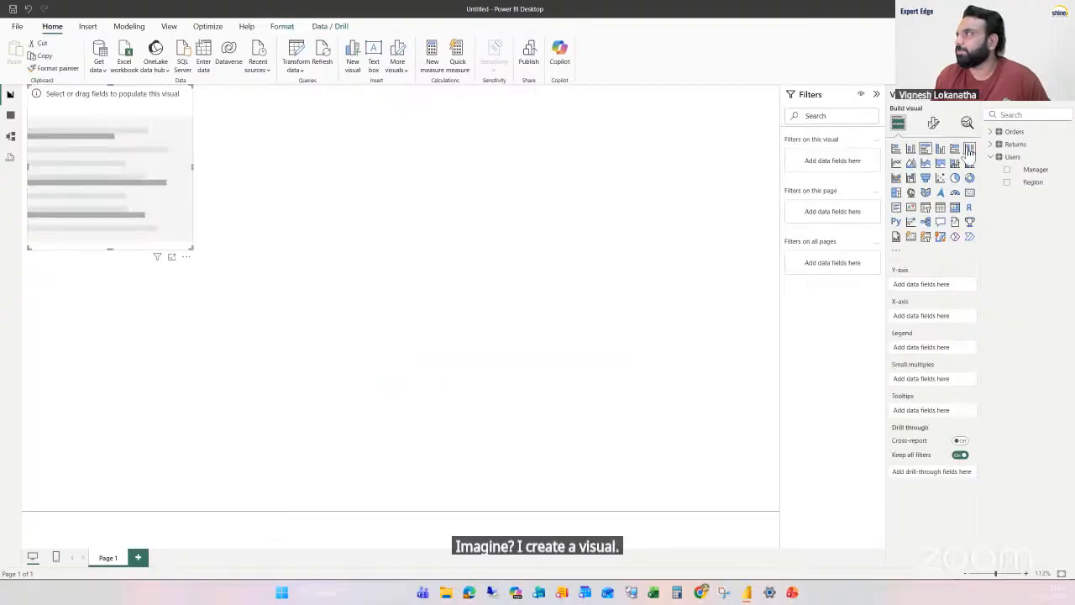
left_click(911, 150)
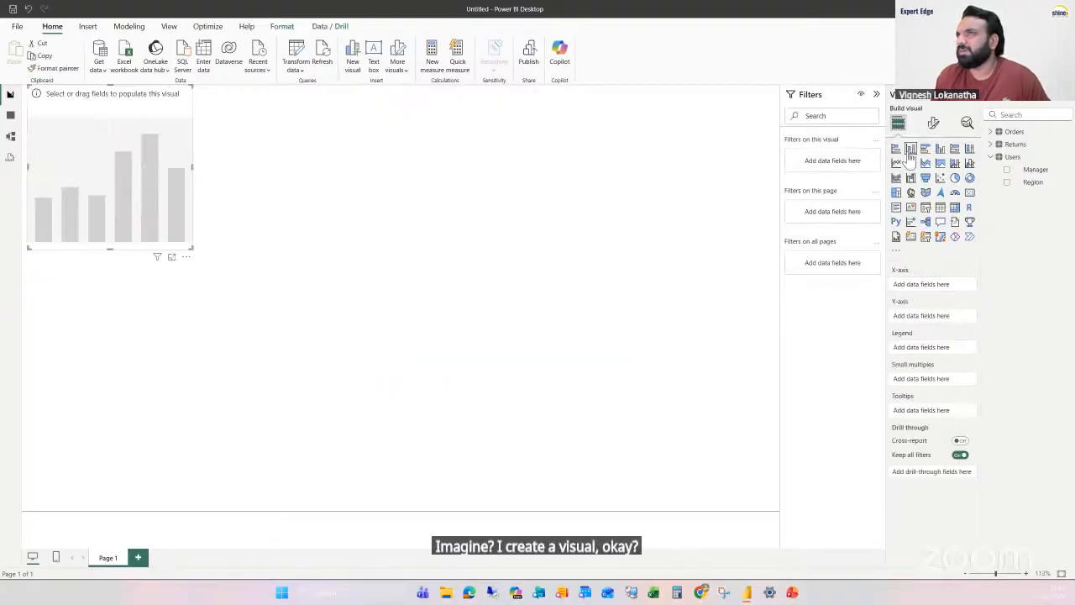
left_click_drag(160, 185, 365, 227)
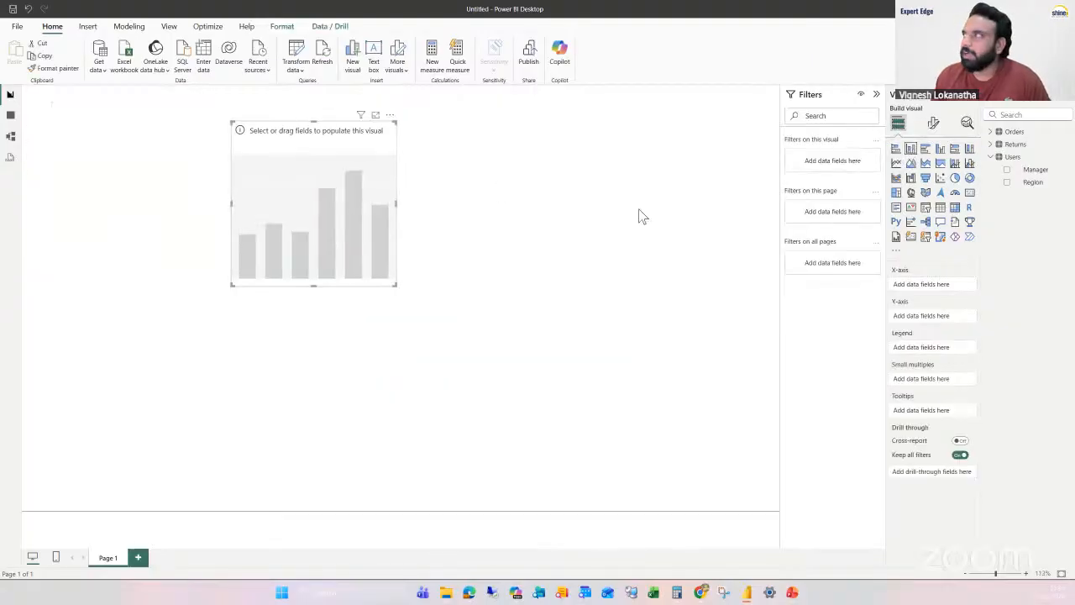
Step: Plot Orders Sales by Users Manager in the column chart and widen the chart to about double
left_click(991, 132)
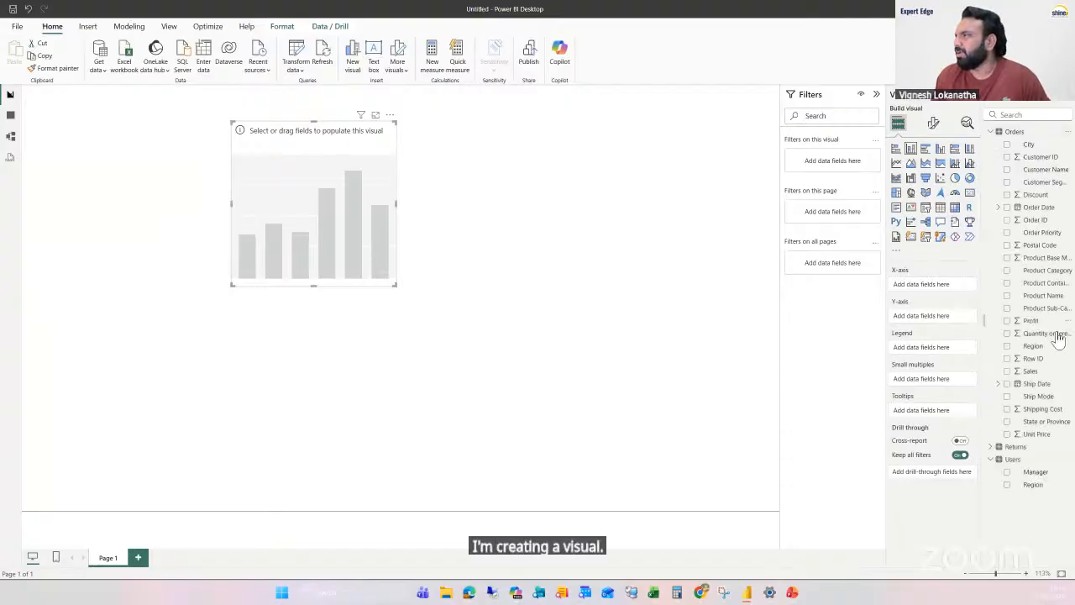
left_click_drag(1053, 377, 344, 228)
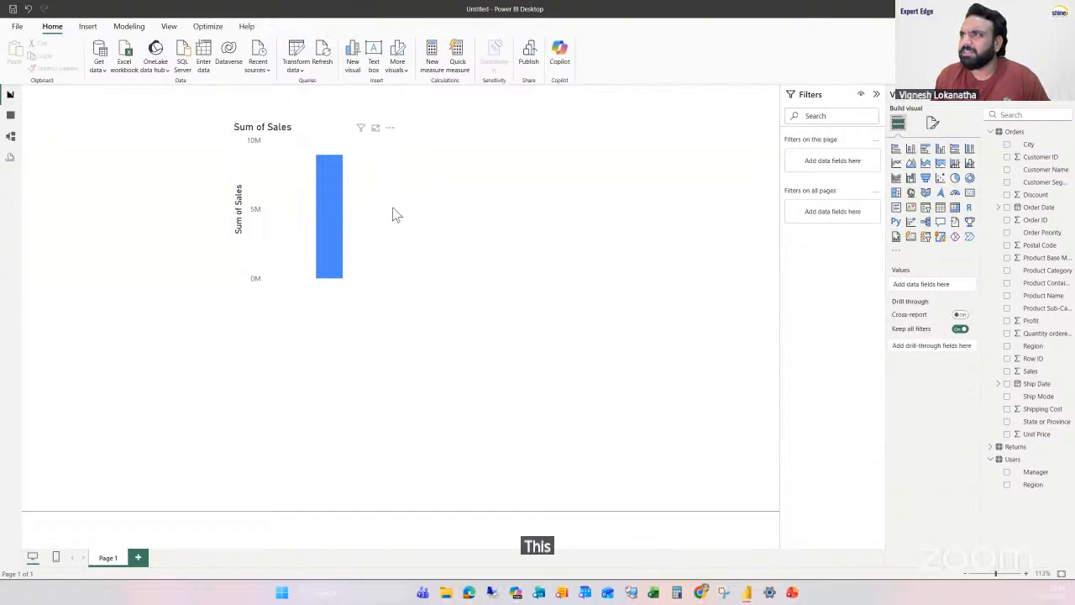
left_click_drag(396, 204, 561, 202)
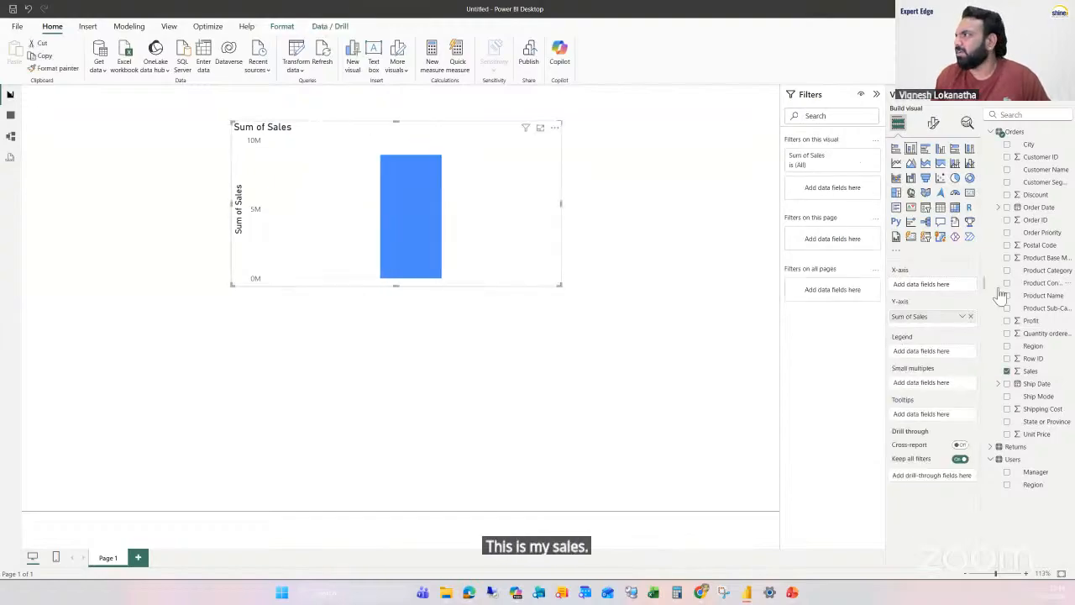
left_click_drag(1034, 476, 447, 234)
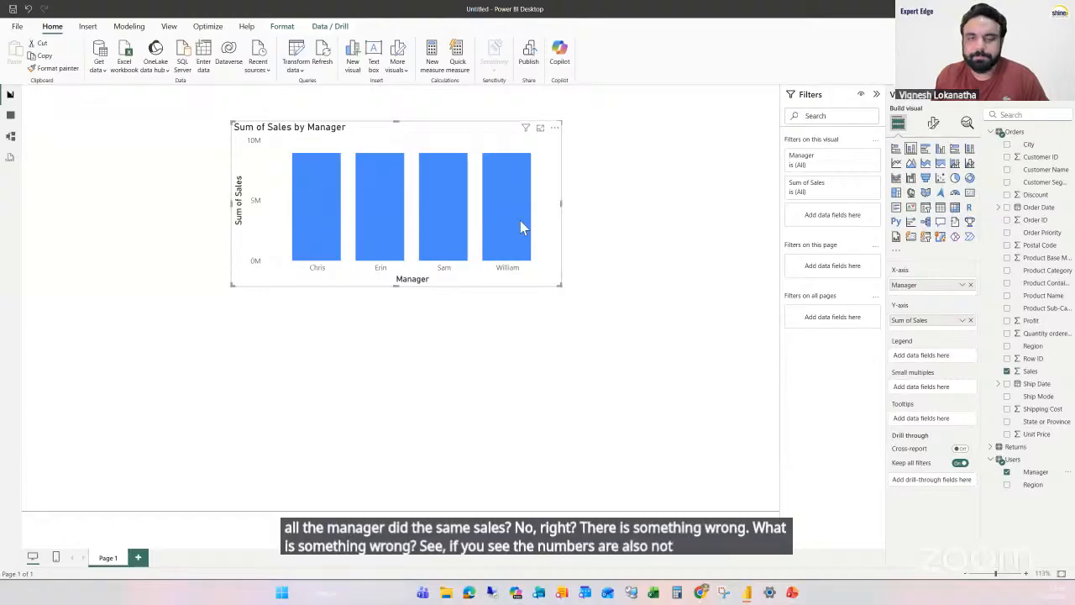
Step: Return to Model view and look through the Orders fields for a column shared with the Users table
left_click(11, 136)
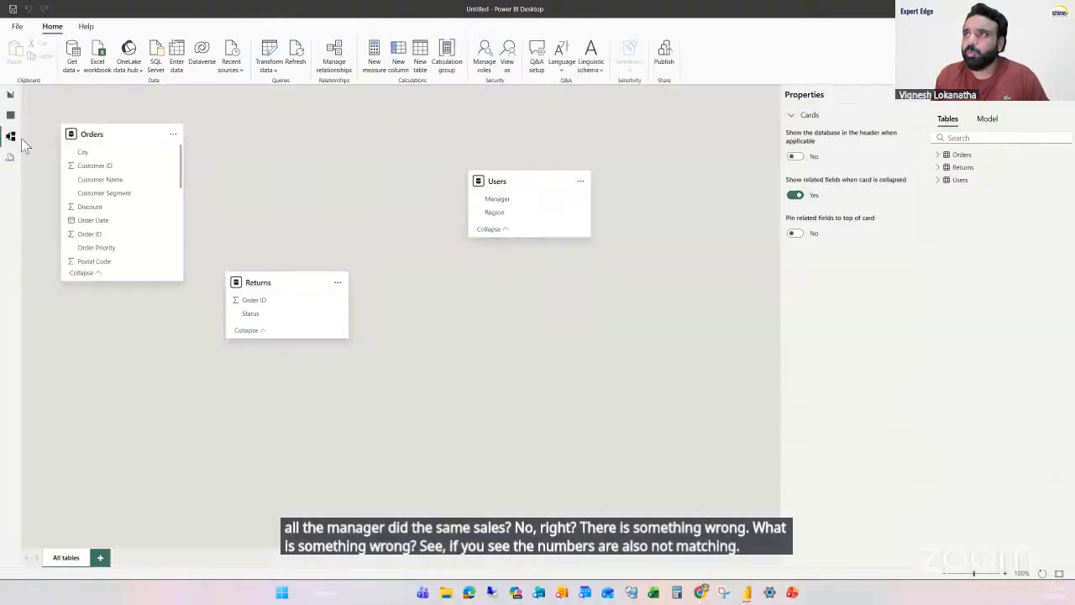
mouse_move(516, 188)
left_mouse_down()
mouse_move(525, 243)
mouse_move(524, 200)
left_mouse_up()
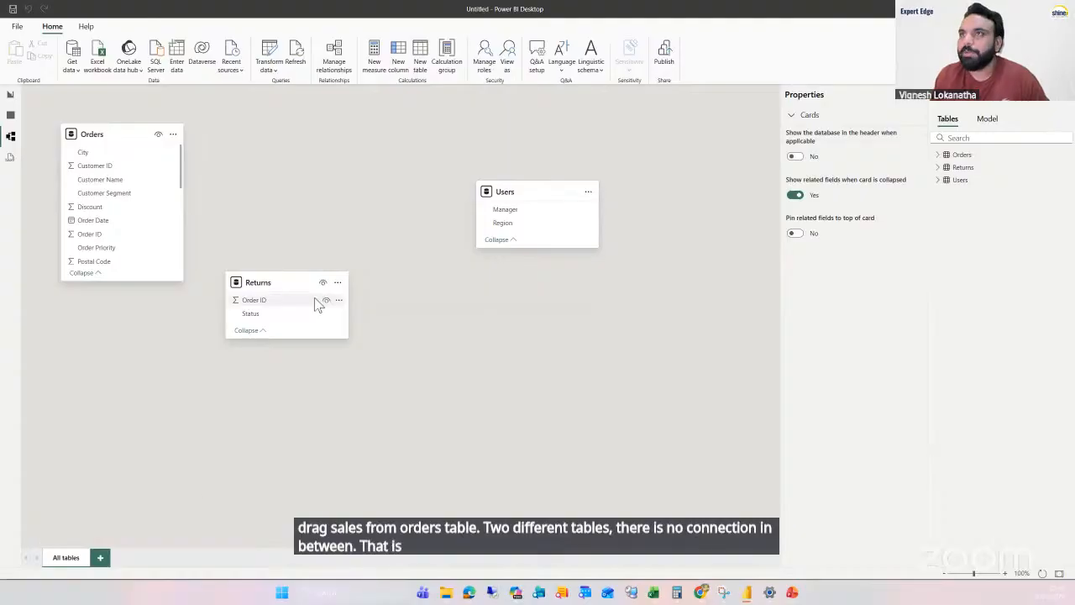
scroll(136, 235, "down", 5)
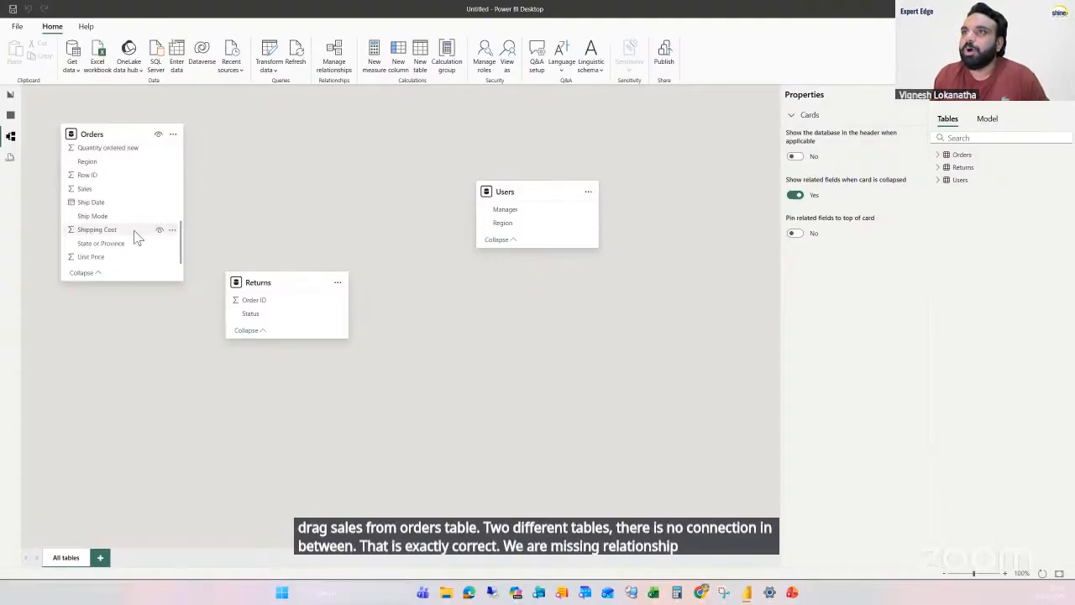
scroll(136, 235, "up", 2)
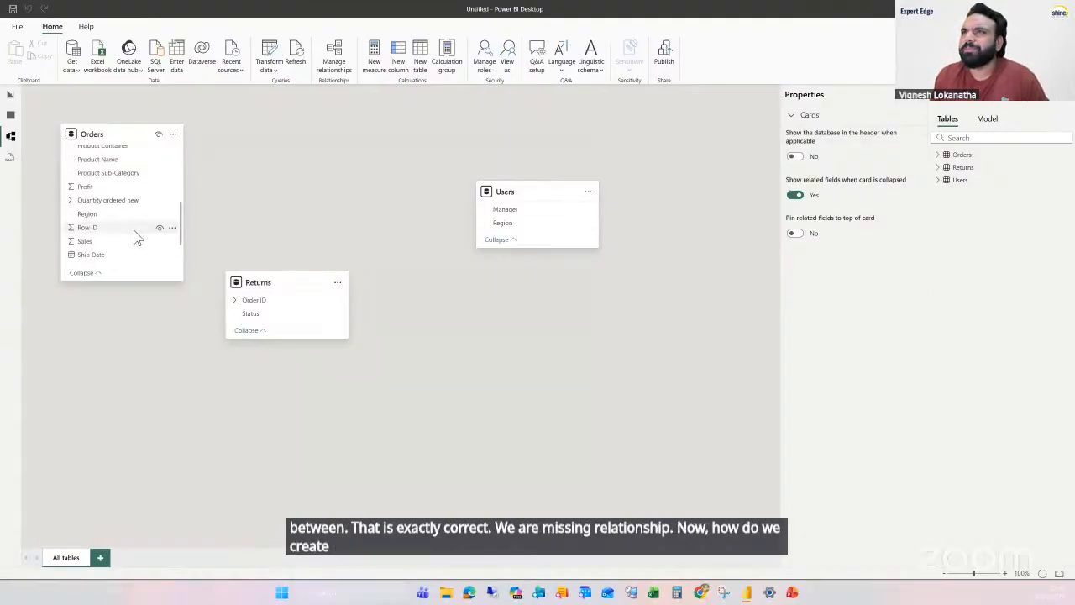
scroll(137, 238, "up", 3)
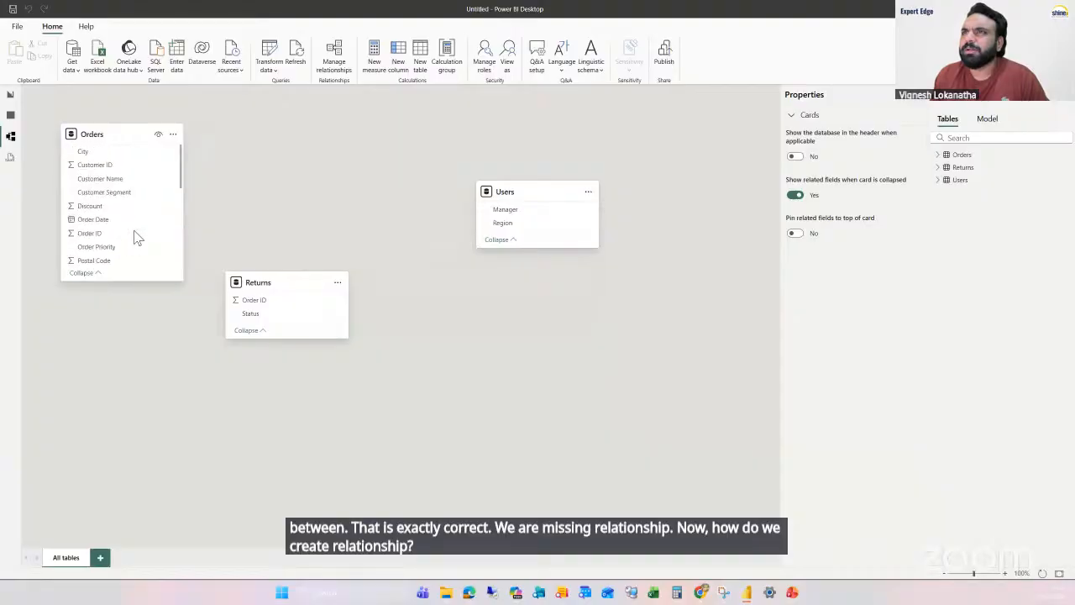
scroll(137, 237, "down", 3)
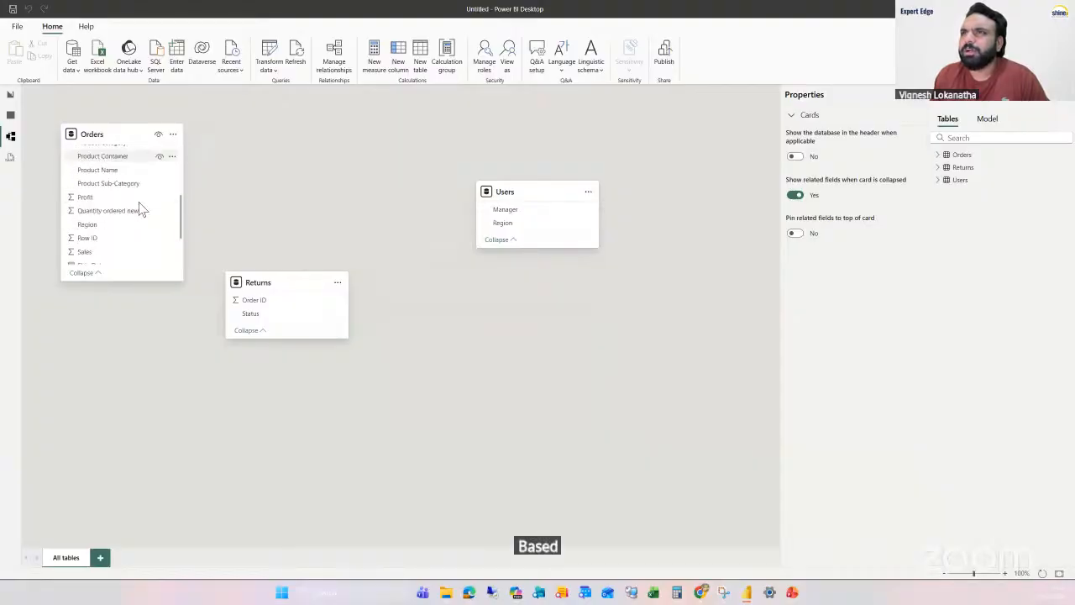
scroll(141, 209, "down", 2)
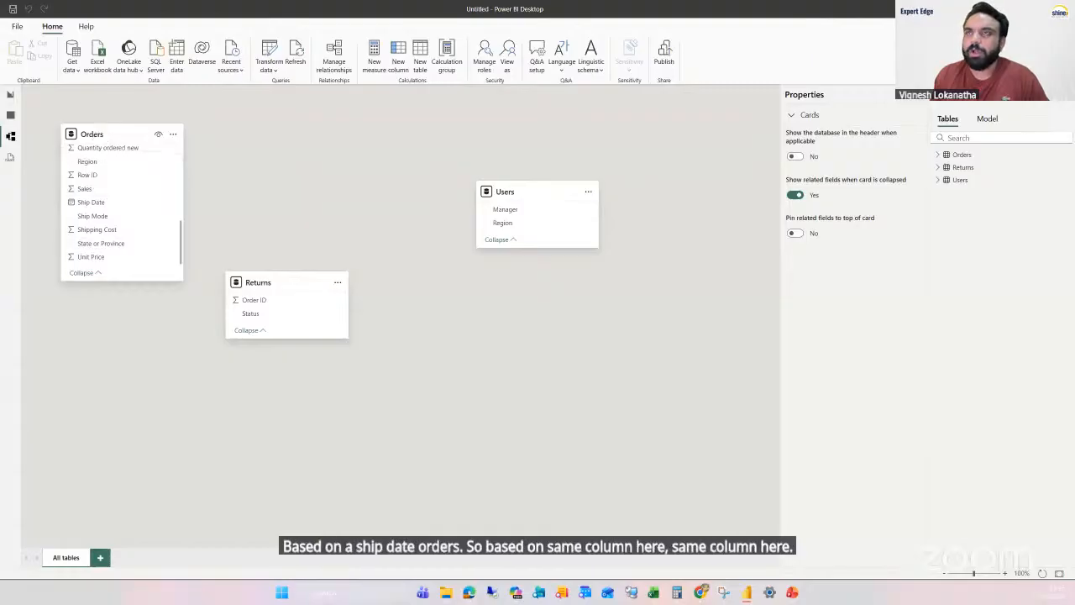
Step: Return to Report view and delete the Sum of Sales by Manager chart
left_click(10, 96)
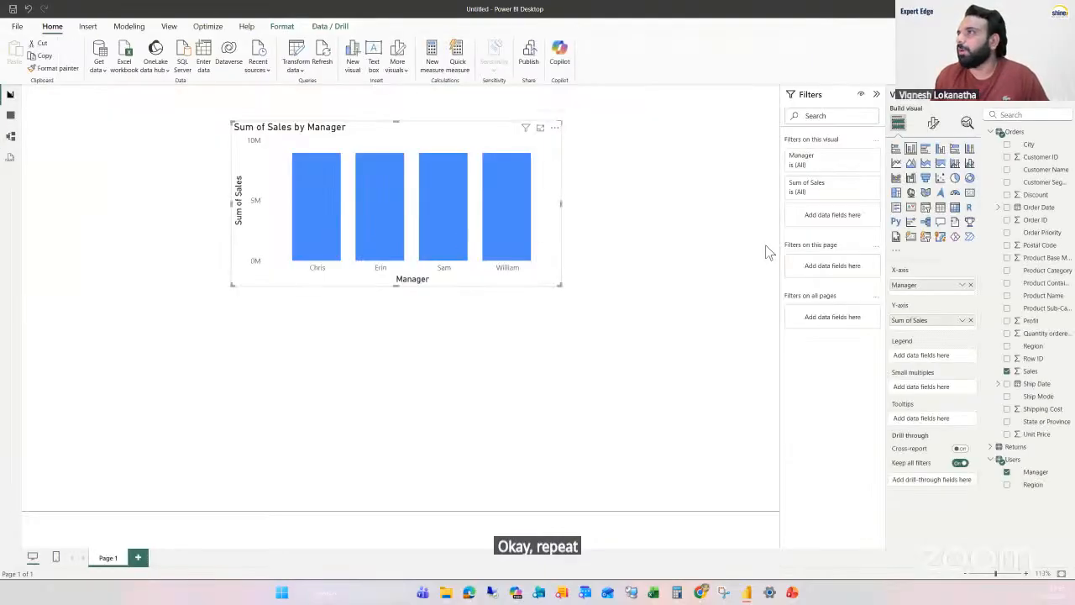
left_click(457, 233)
key("Delete")
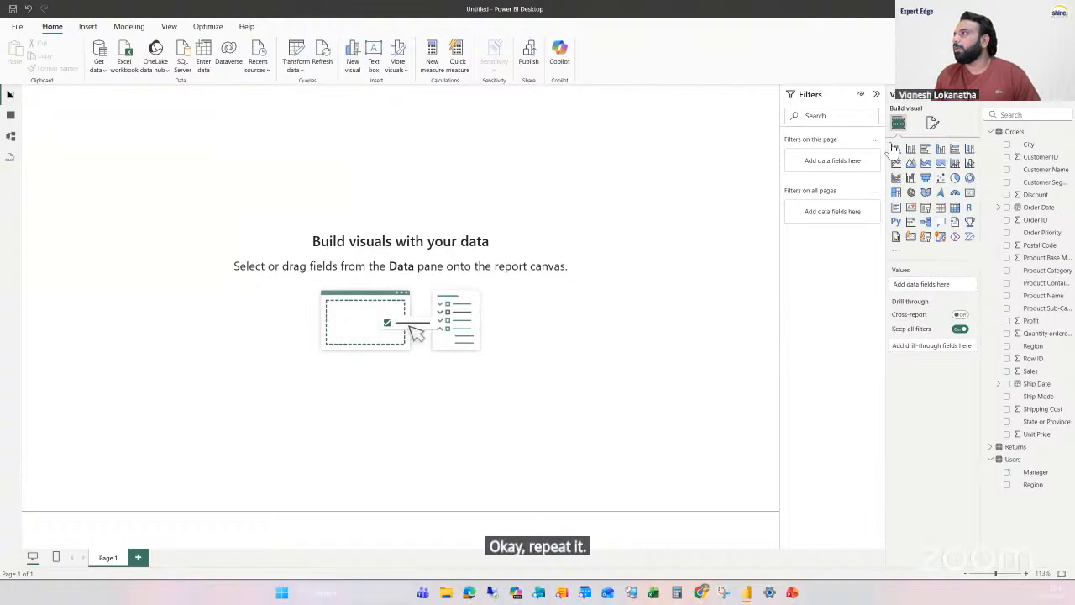
Step: Add an empty stacked column chart, move it toward the middle of the page and enlarge it to about double
left_click(895, 148)
left_click(910, 149)
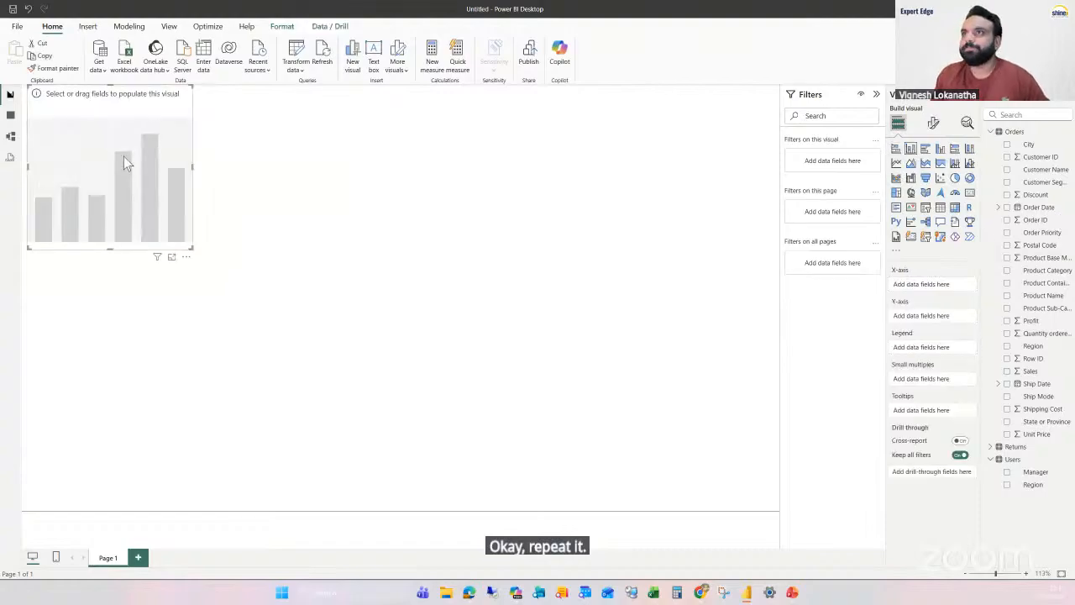
left_click_drag(123, 156, 274, 200)
left_click_drag(344, 297, 502, 358)
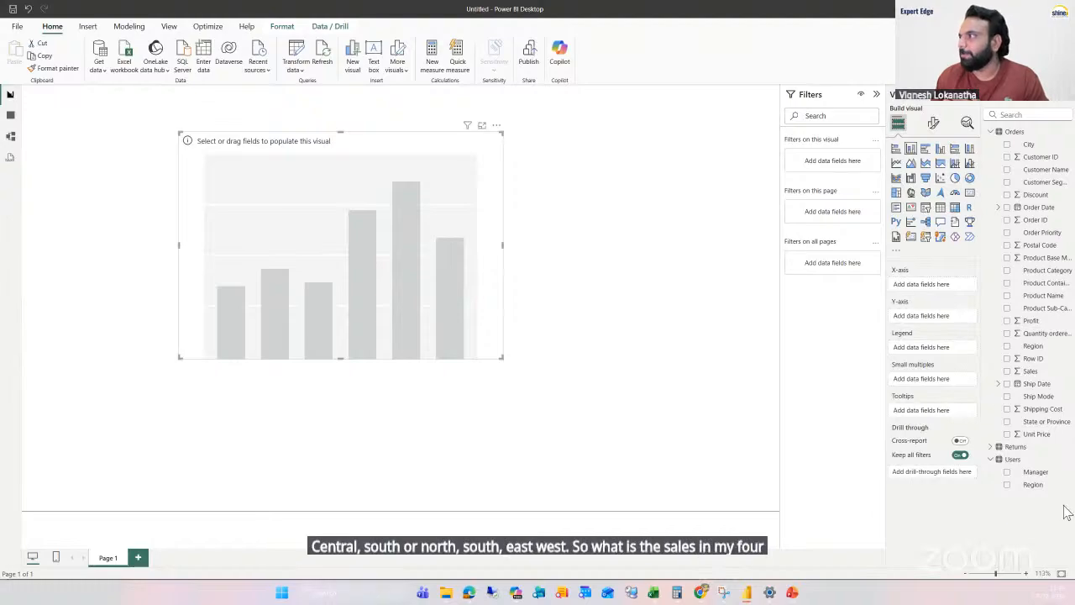
Step: Plot Orders Sales by Users Region in the column chart and check the Central bar's value
left_click_drag(1046, 370, 374, 247)
mouse_move(335, 168)
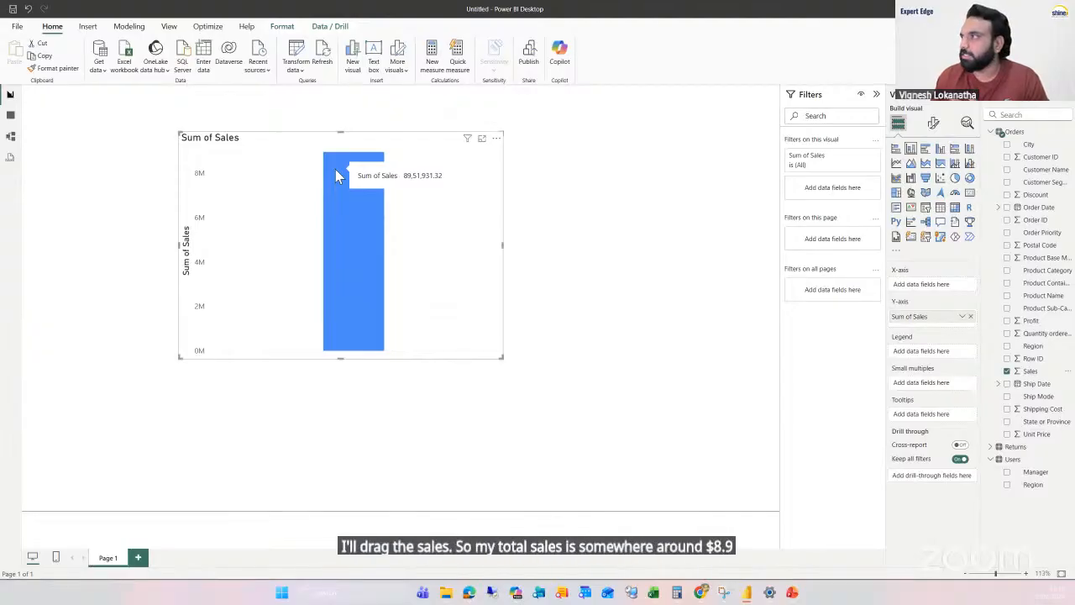
left_click_drag(1050, 486, 420, 264)
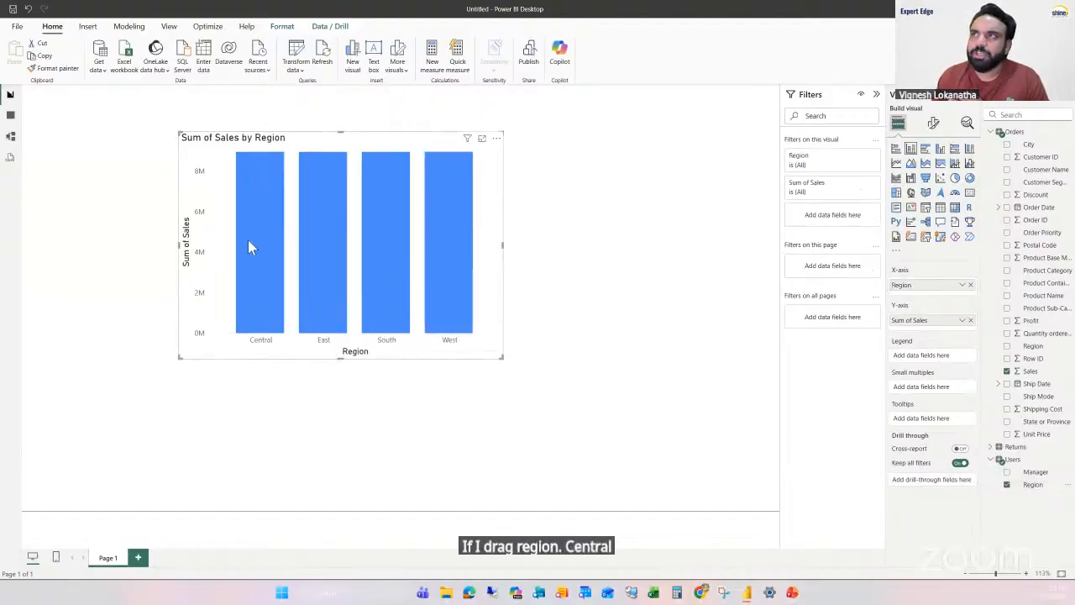
mouse_move(249, 242)
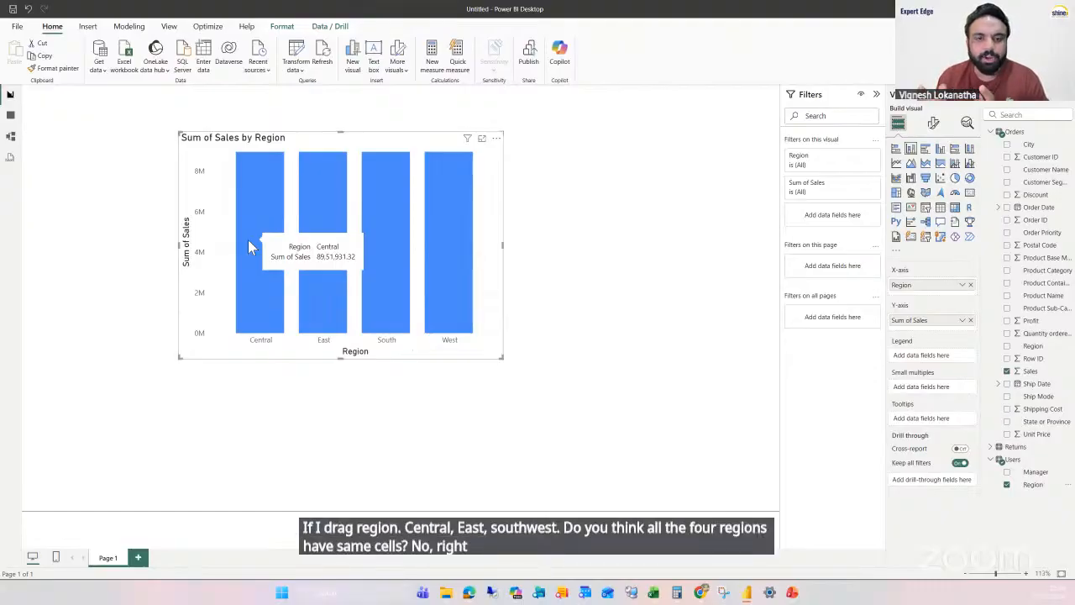
Step: In Model view, create an active one-to-many relationship from Users Region to Orders Region with single cross-filter direction
left_click(10, 137)
left_click(10, 94)
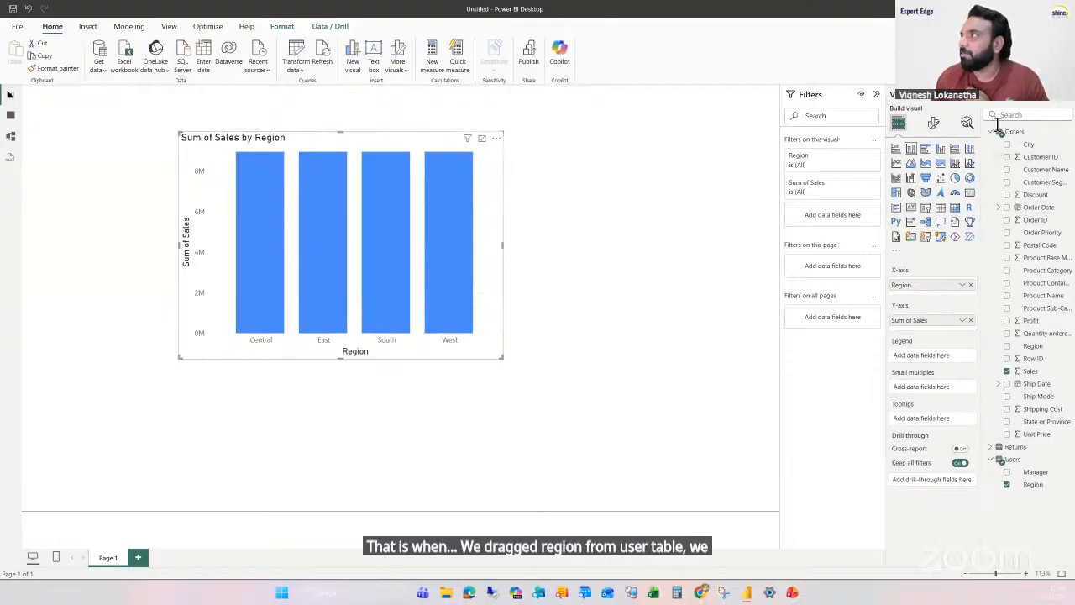
left_click(10, 138)
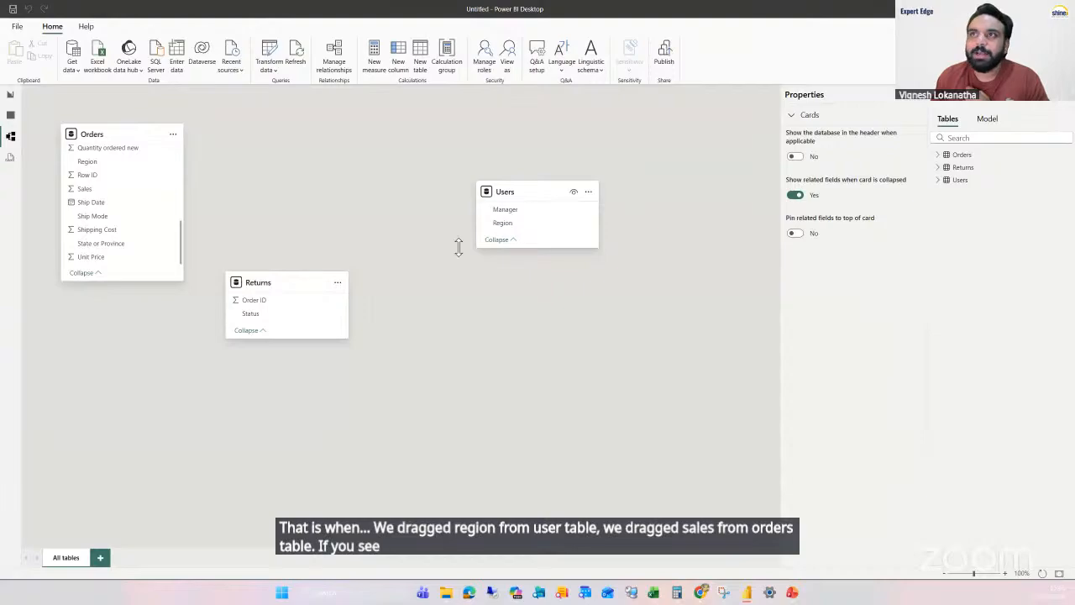
scroll(108, 232, "up", 3)
scroll(108, 232, "down", 3)
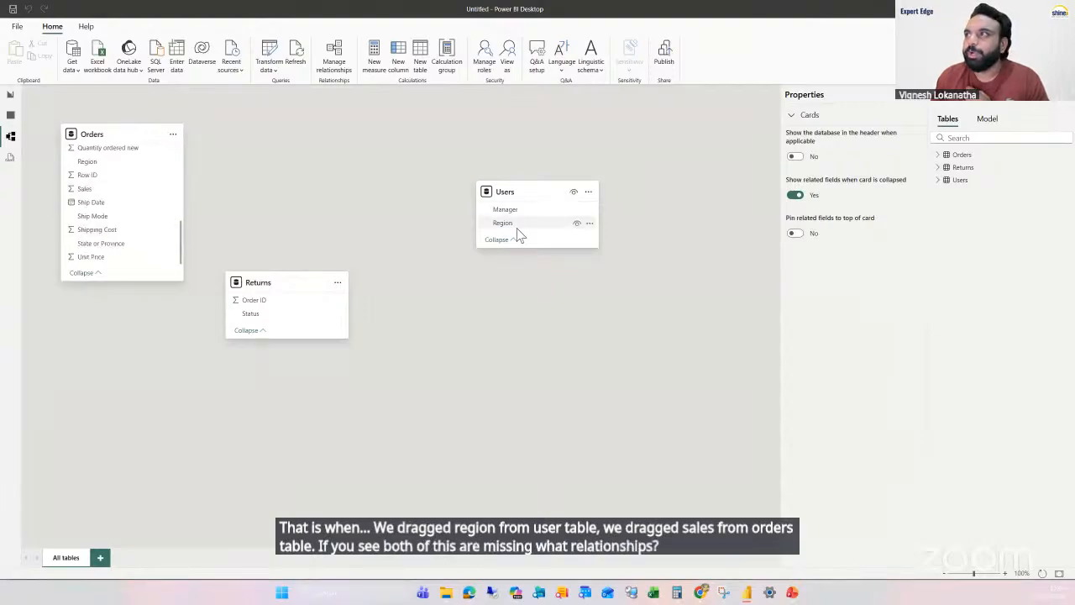
left_click_drag(516, 225, 123, 172)
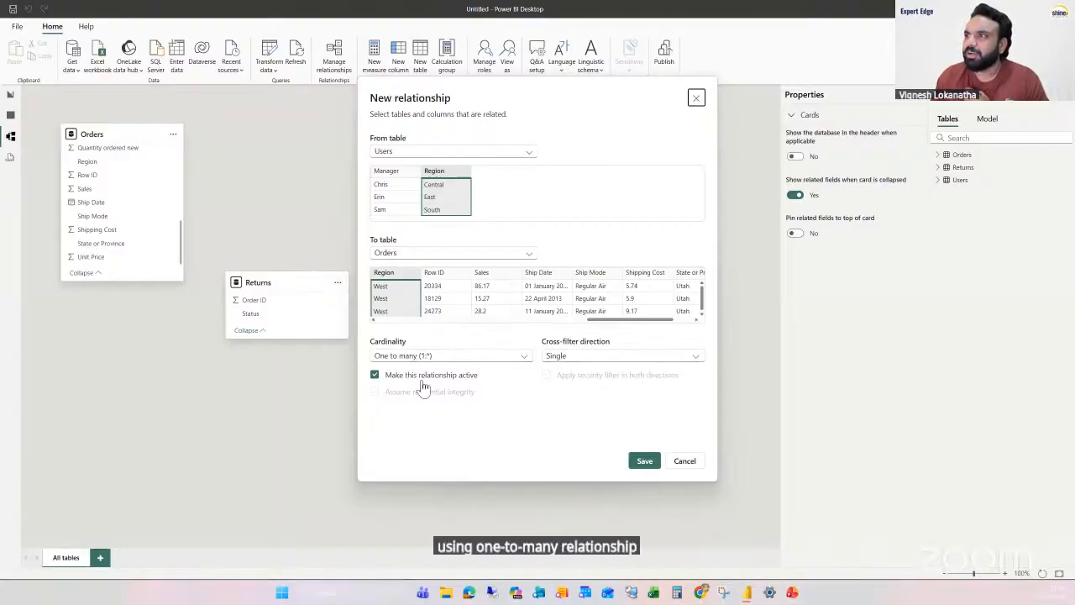
left_click(652, 461)
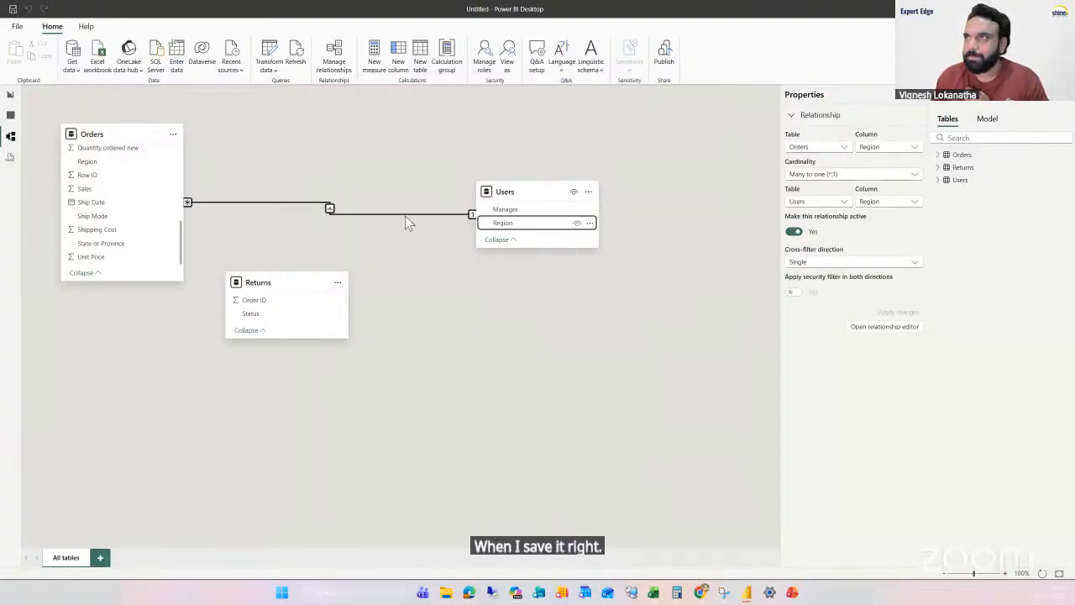
Step: Return to Report view, widen the Sum of Sales by Region chart by about half and compare its bars
left_click(10, 98)
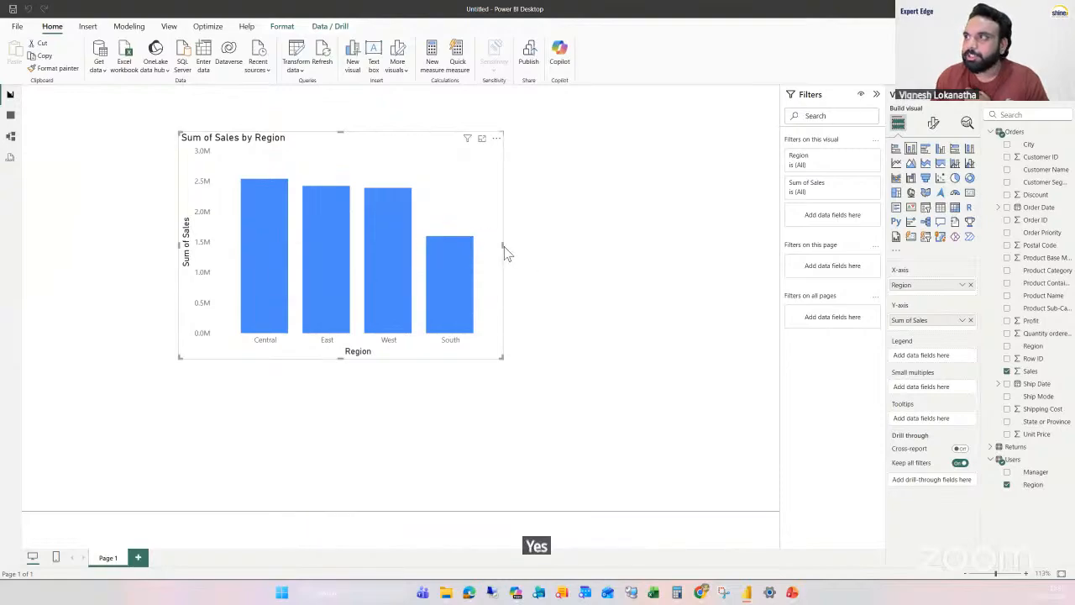
left_click_drag(504, 248, 653, 277)
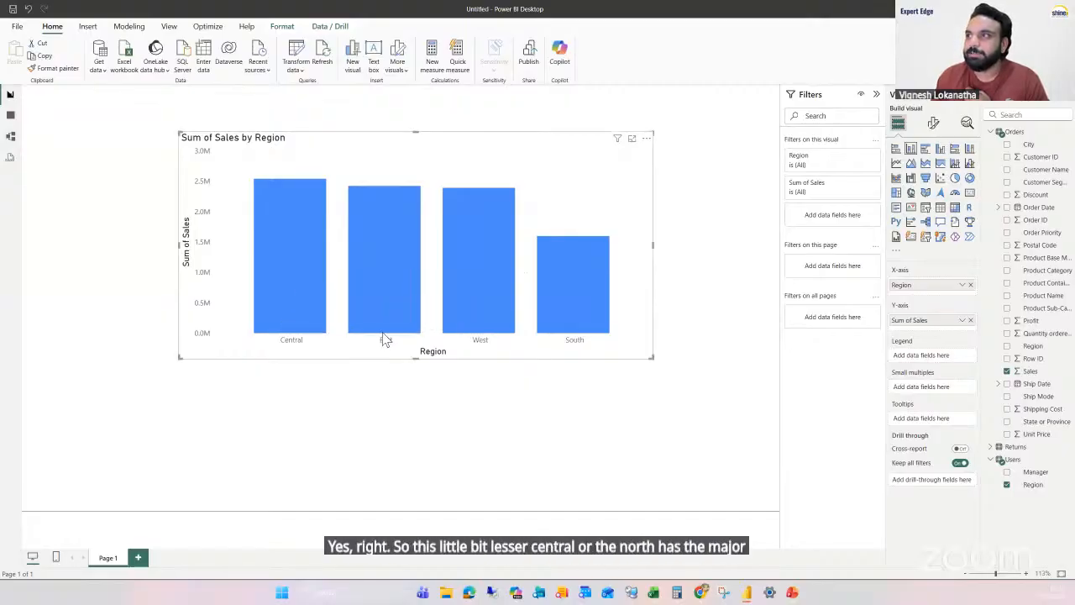
mouse_move(384, 339)
mouse_move(498, 327)
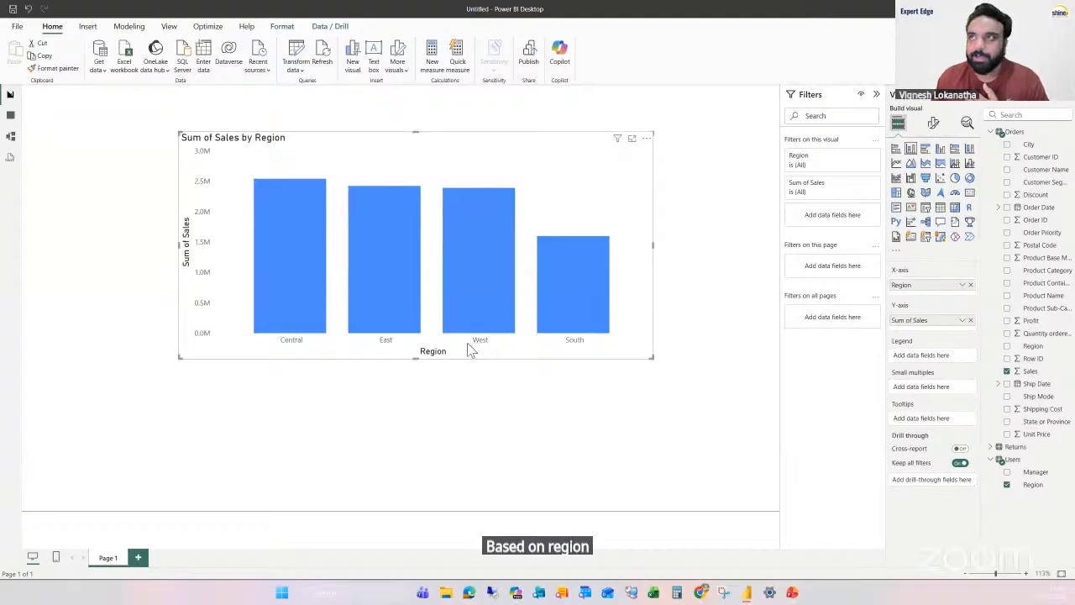
Step: Delete the Changed Type1, Promoted Headers and Removed Blank Rows steps from the Users query in Power Query and apply the changes
left_click(303, 71)
left_click(317, 92)
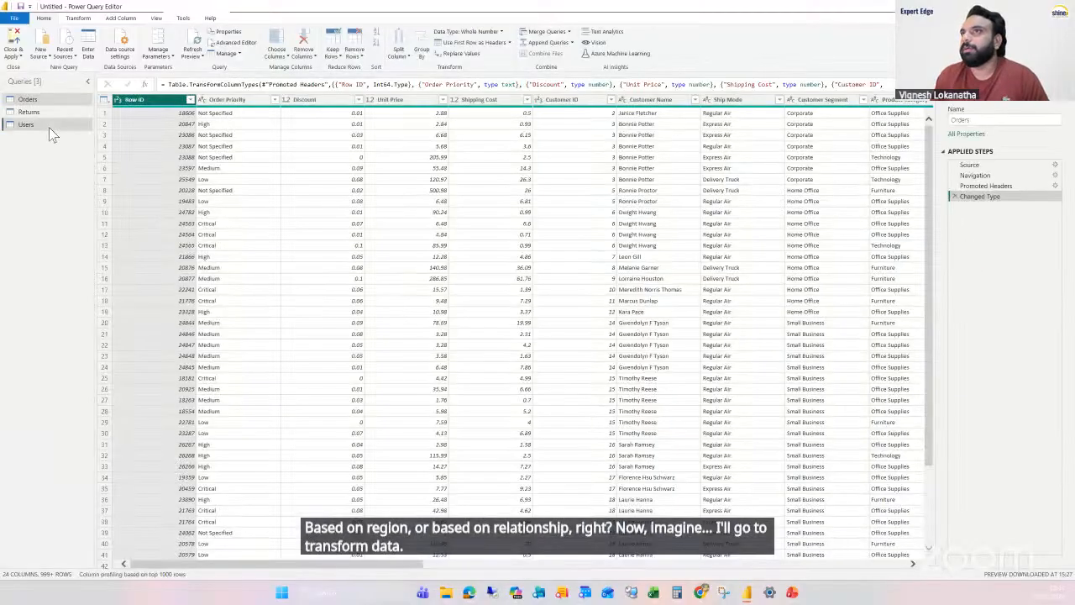
left_click(49, 127)
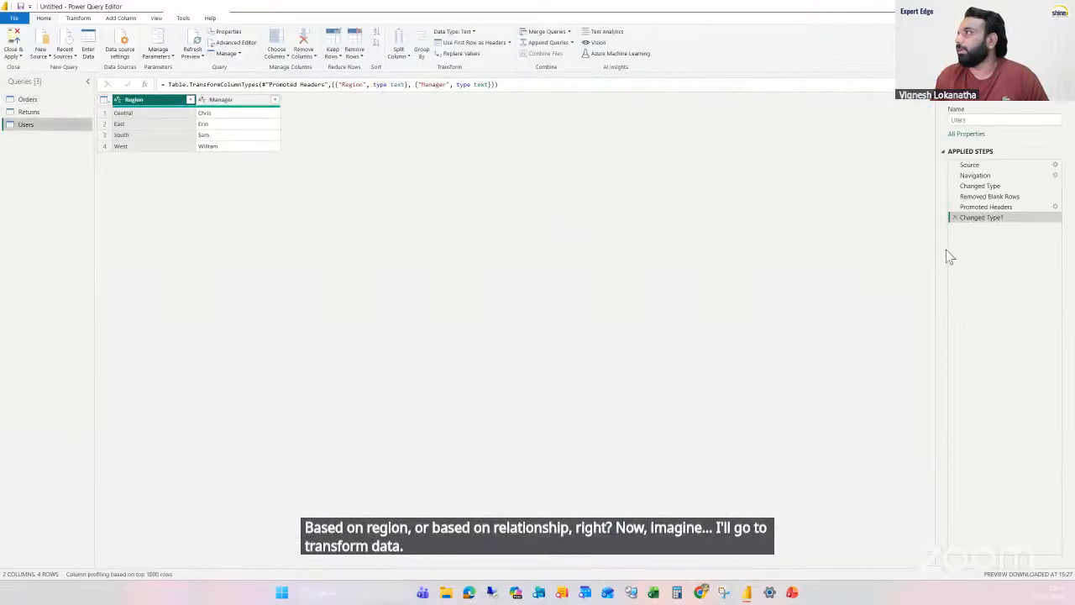
left_click(953, 218)
left_click(952, 206)
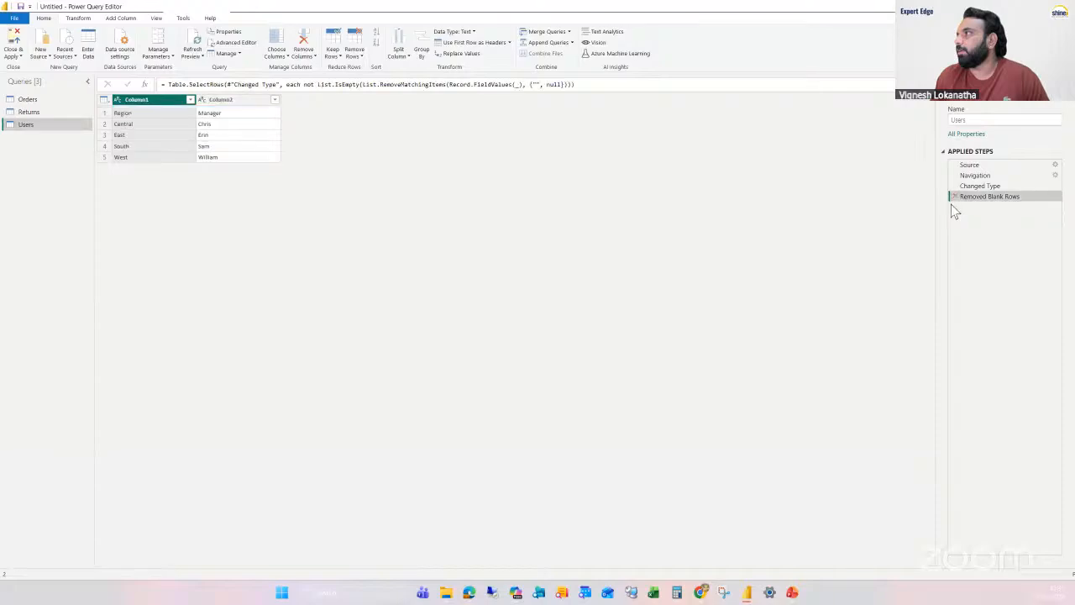
left_click(953, 197)
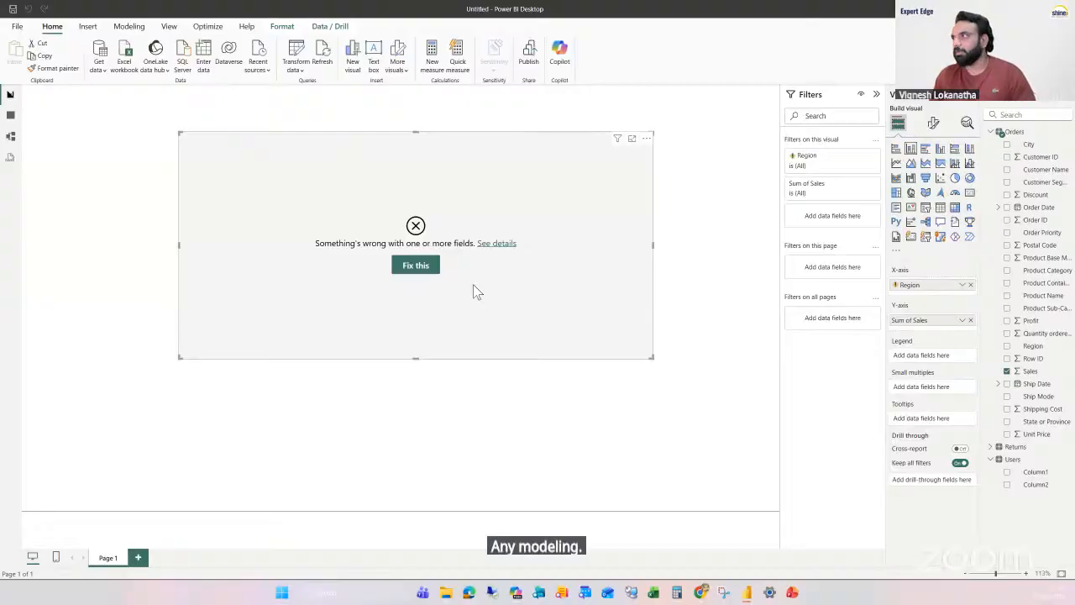
Step: Delete the broken column chart and place an enlarged empty table visual in the middle of the page
key("Delete")
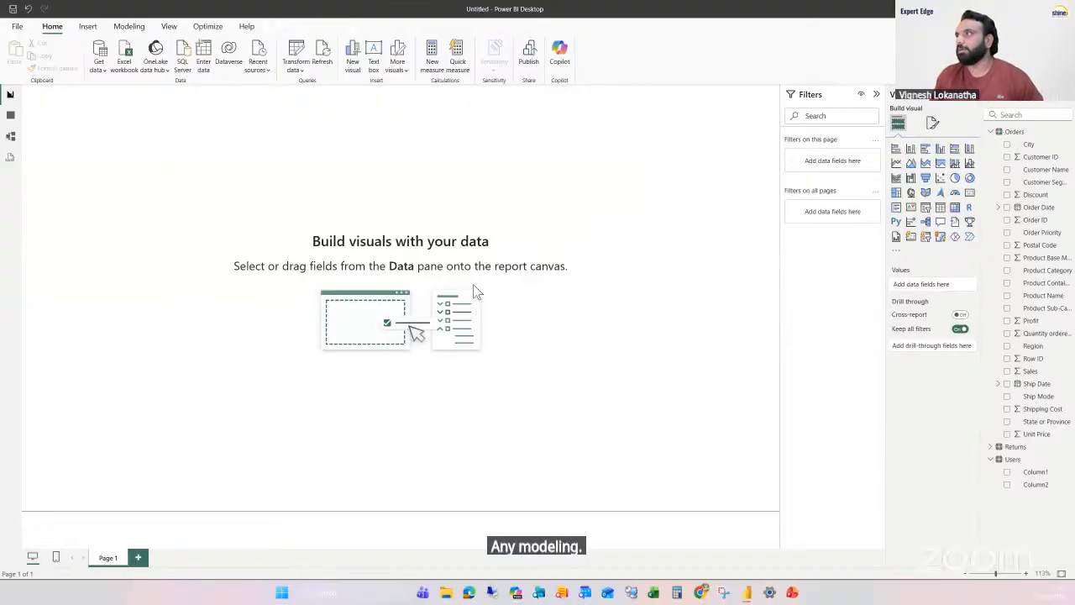
left_click(940, 208)
left_click_drag(191, 248, 552, 368)
left_click_drag(382, 249, 522, 305)
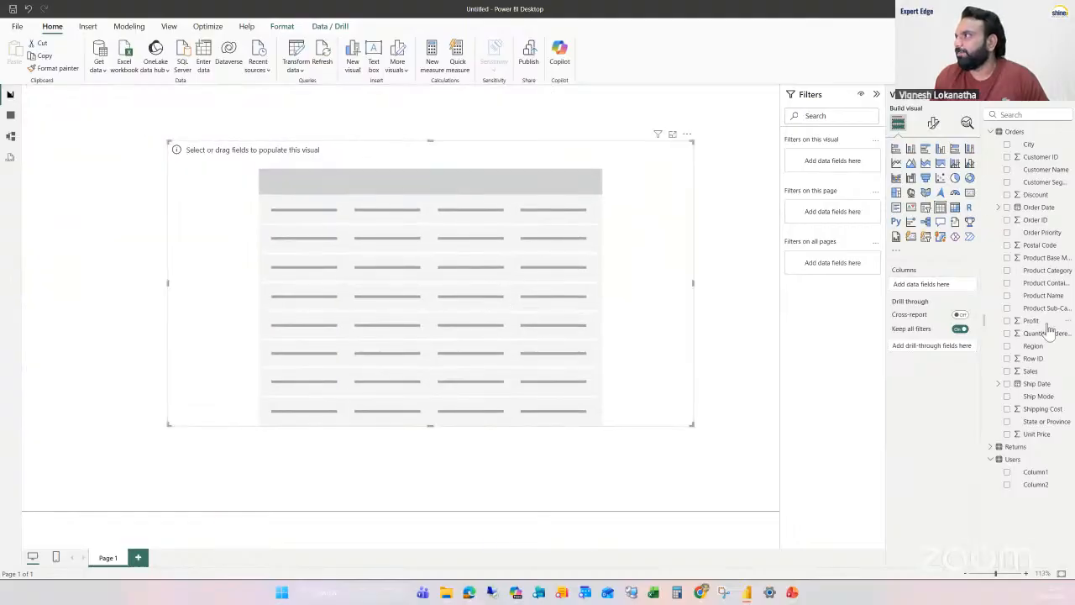
Step: Add Orders Sales to the table visual and convert it to a stacked column chart
left_click_drag(1033, 371, 435, 314)
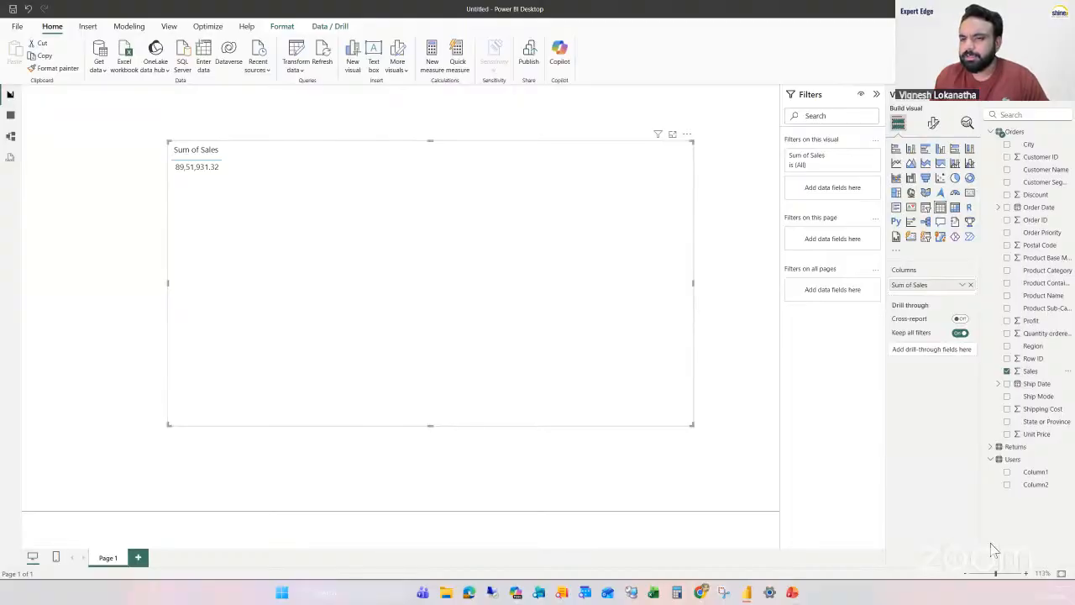
left_click(896, 148)
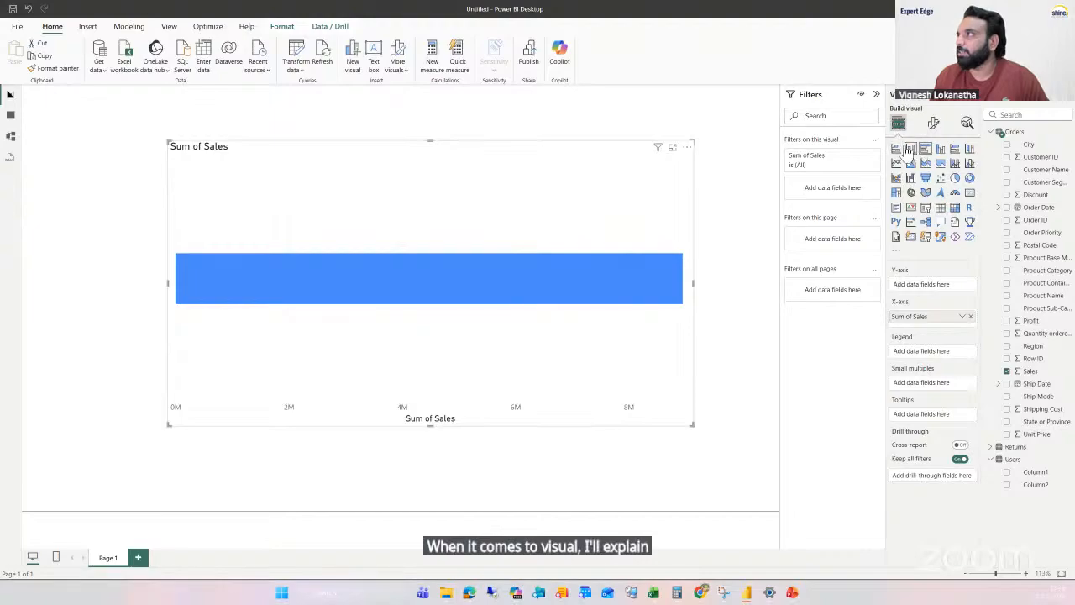
left_click(910, 149)
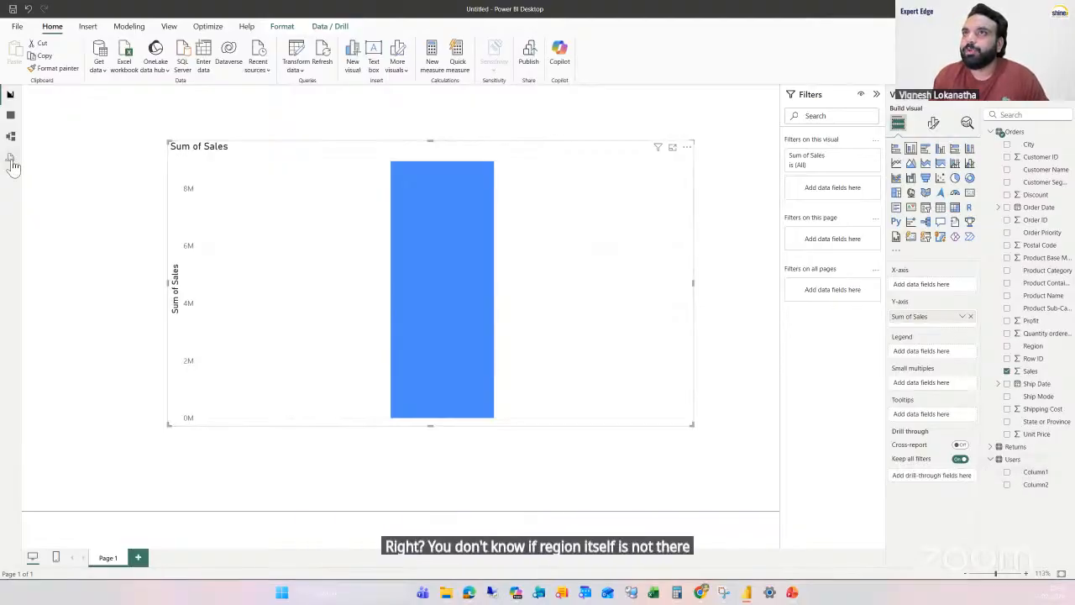
Step: Check the Users rows in Table view, and remove the blank rows from the Users query in Power Query
left_click(10, 115)
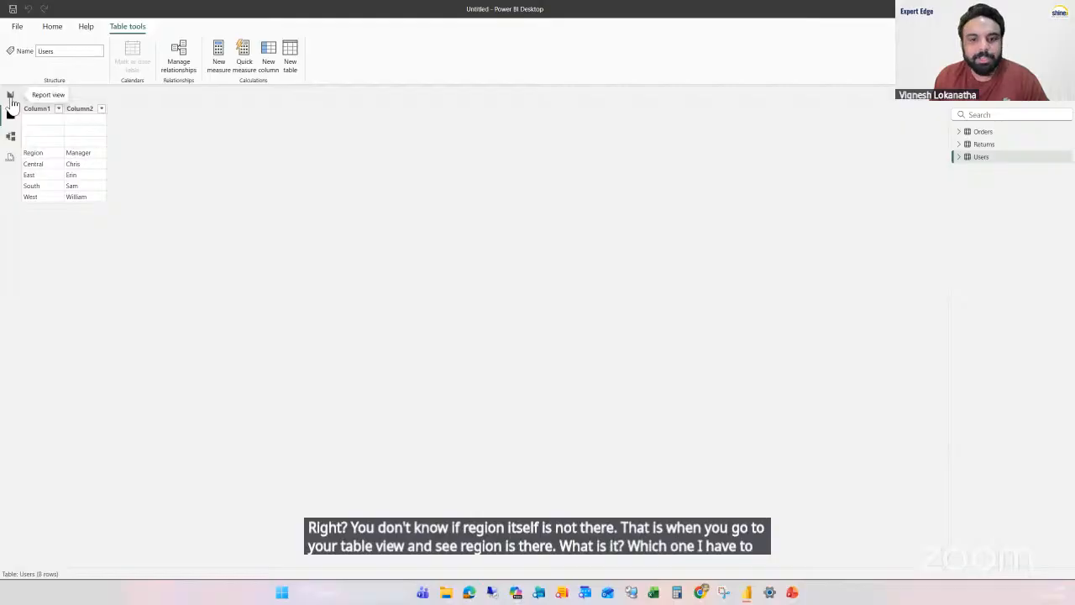
left_click(11, 97)
left_click(299, 69)
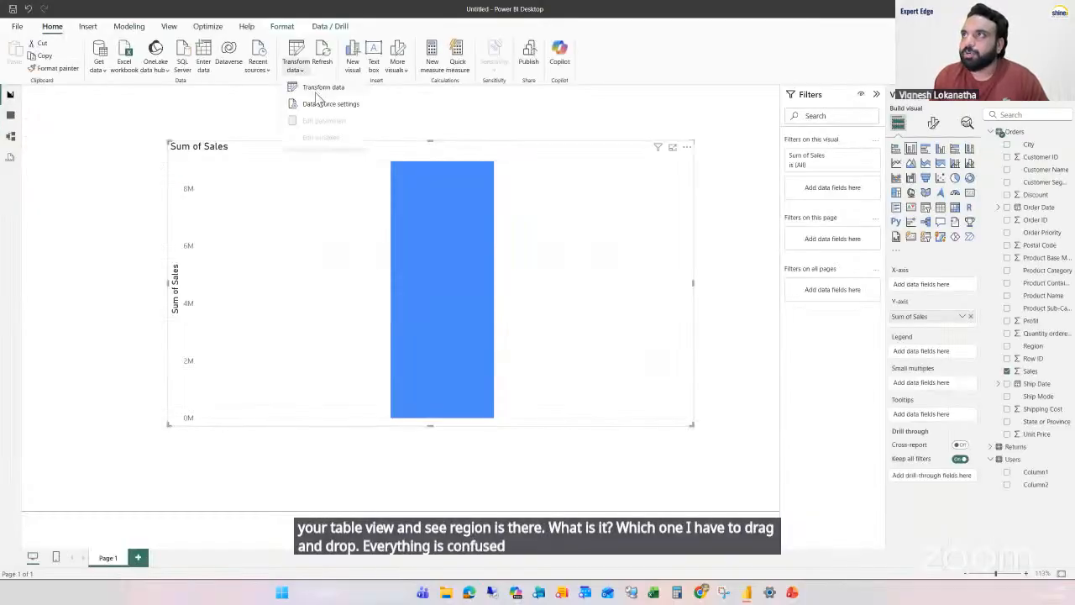
left_click(318, 89)
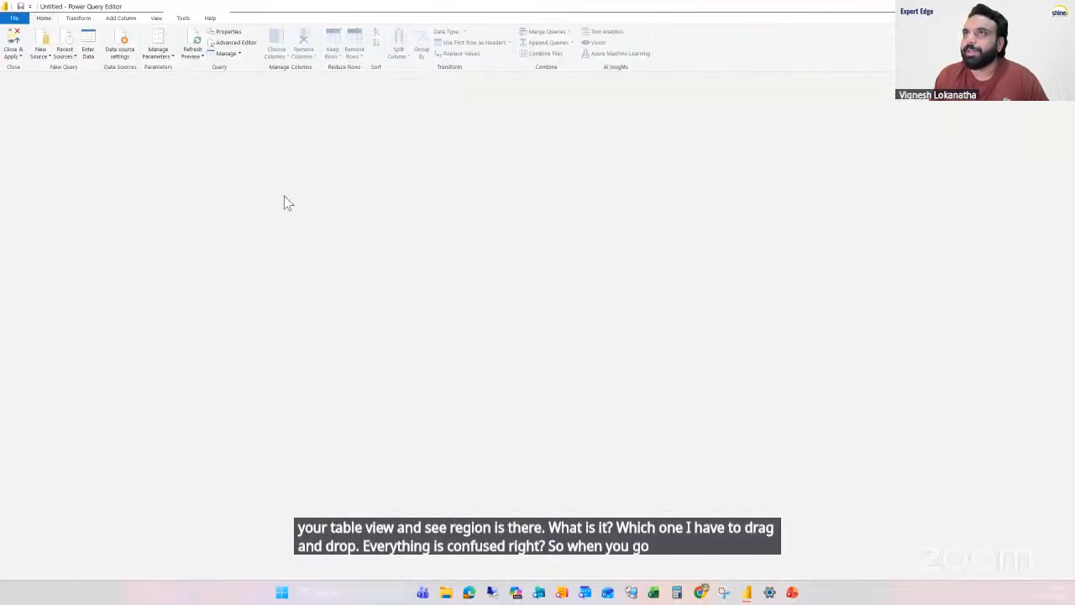
left_click(37, 125)
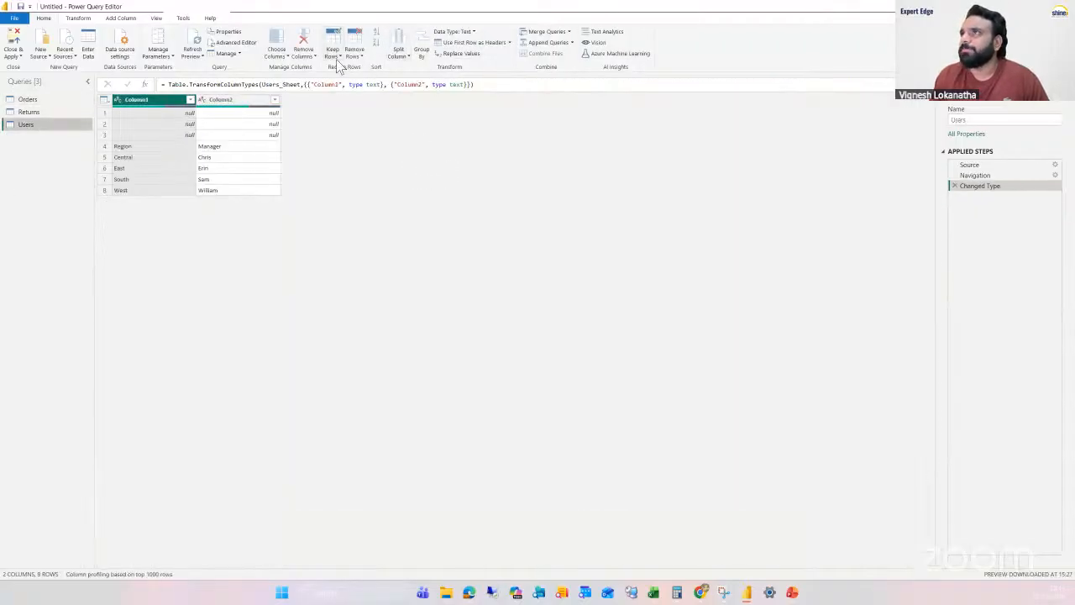
left_click(353, 53)
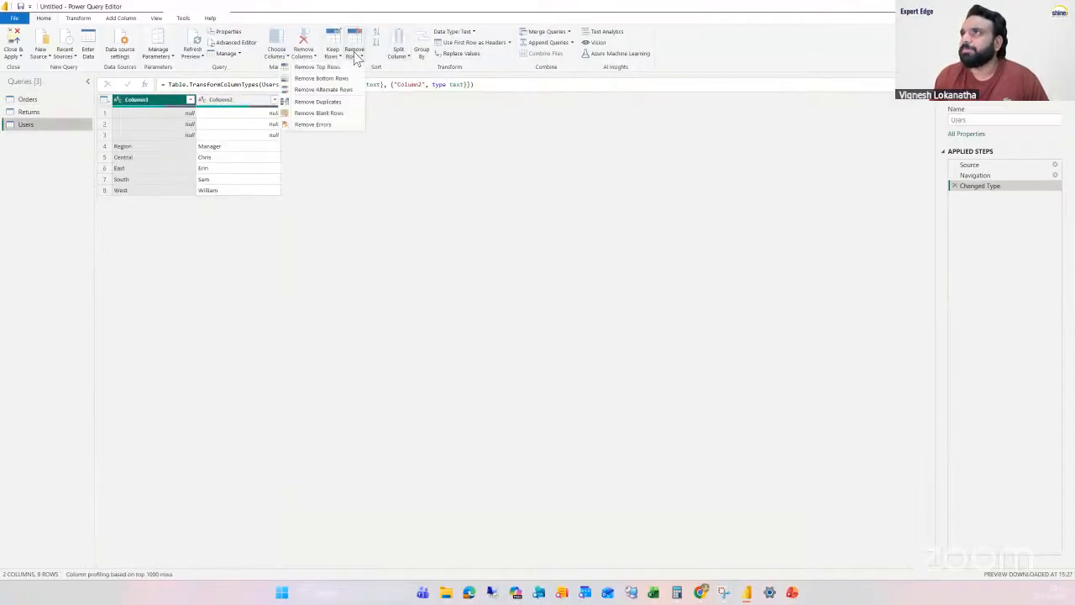
left_click(330, 114)
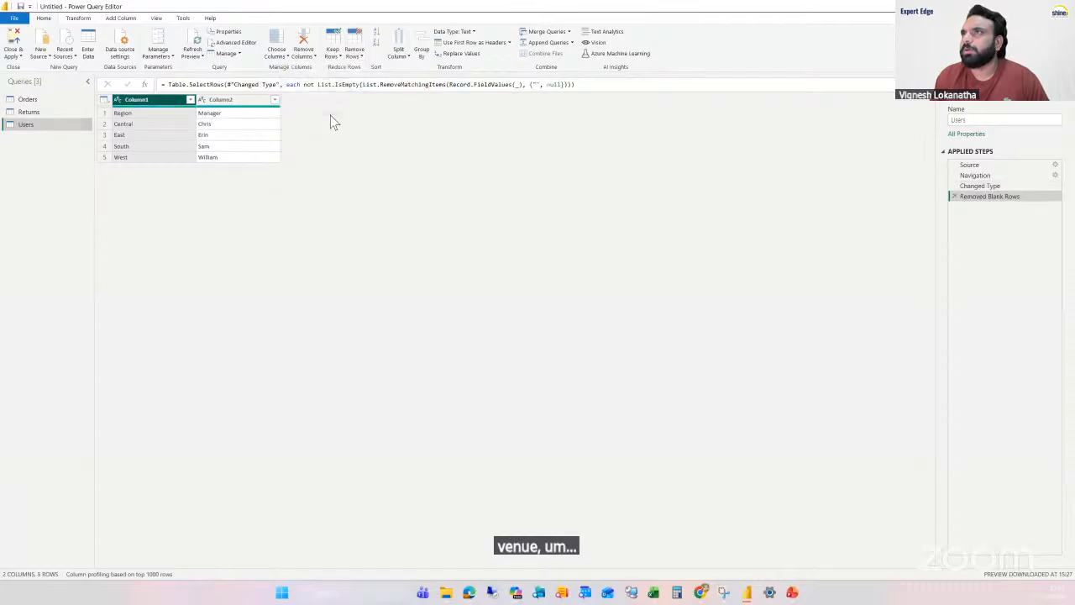
Step: Promote the first row of the Users query to headers and apply the changes to the report
left_click(487, 43)
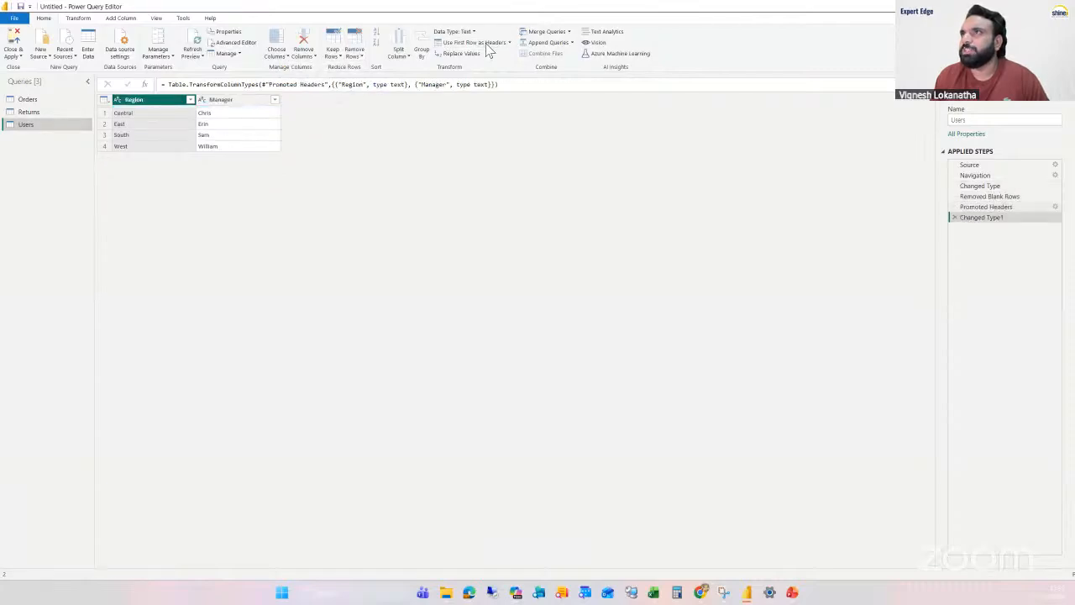
left_click(15, 57)
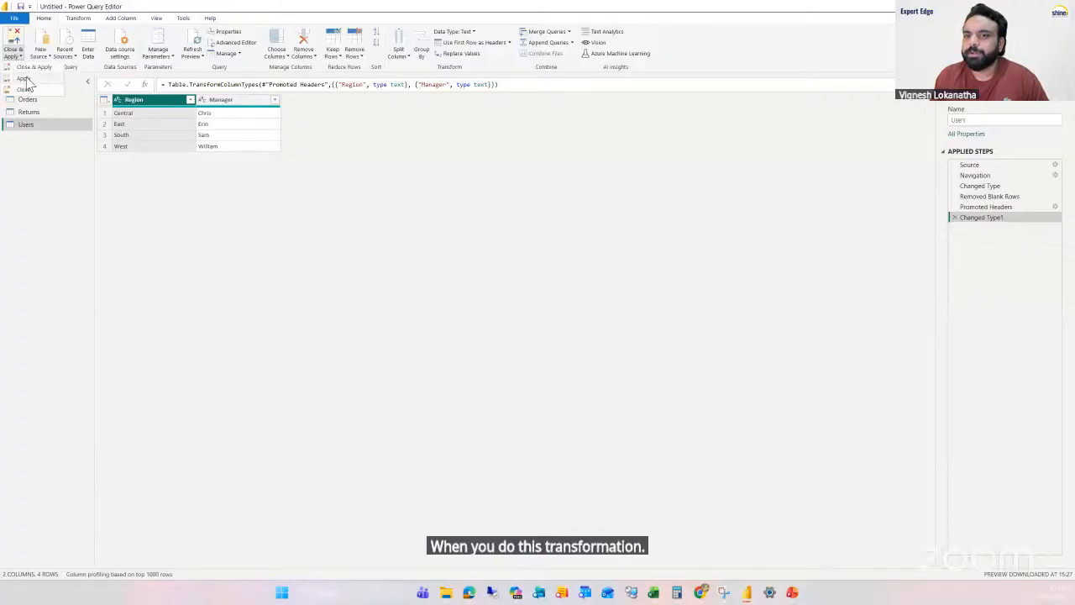
left_click(30, 79)
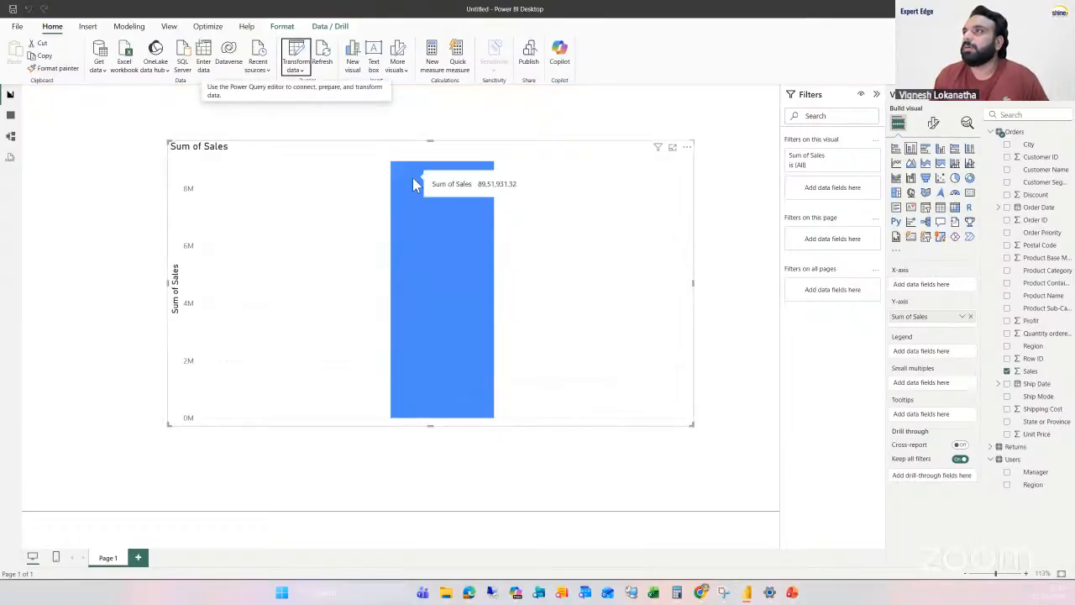
Step: Break the Sum of Sales chart down by Users Region and change it to a stacked bar chart
left_click_drag(1032, 486, 435, 303)
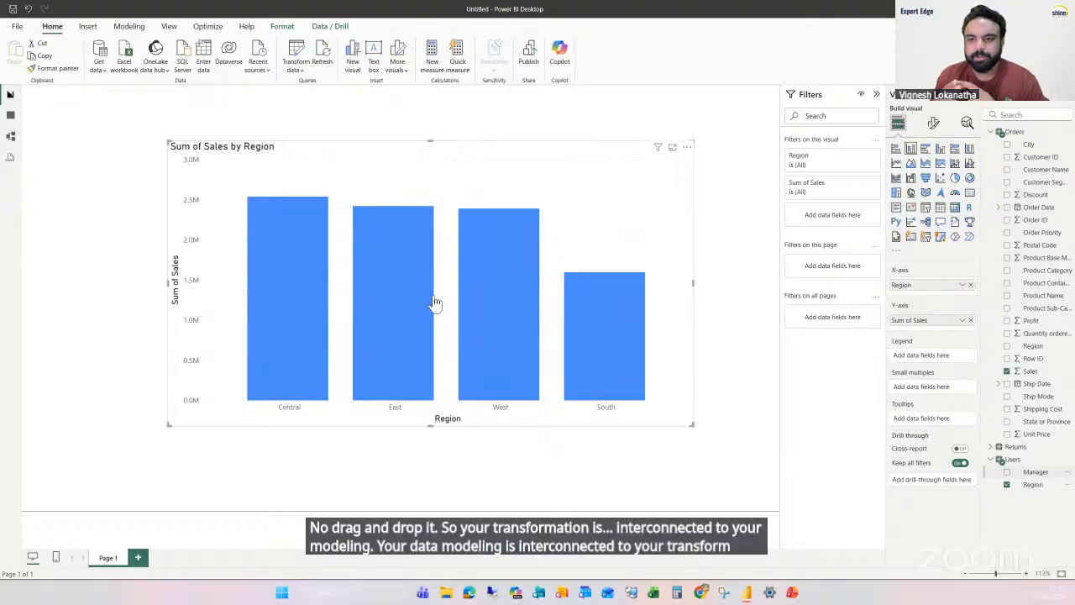
left_click(896, 149)
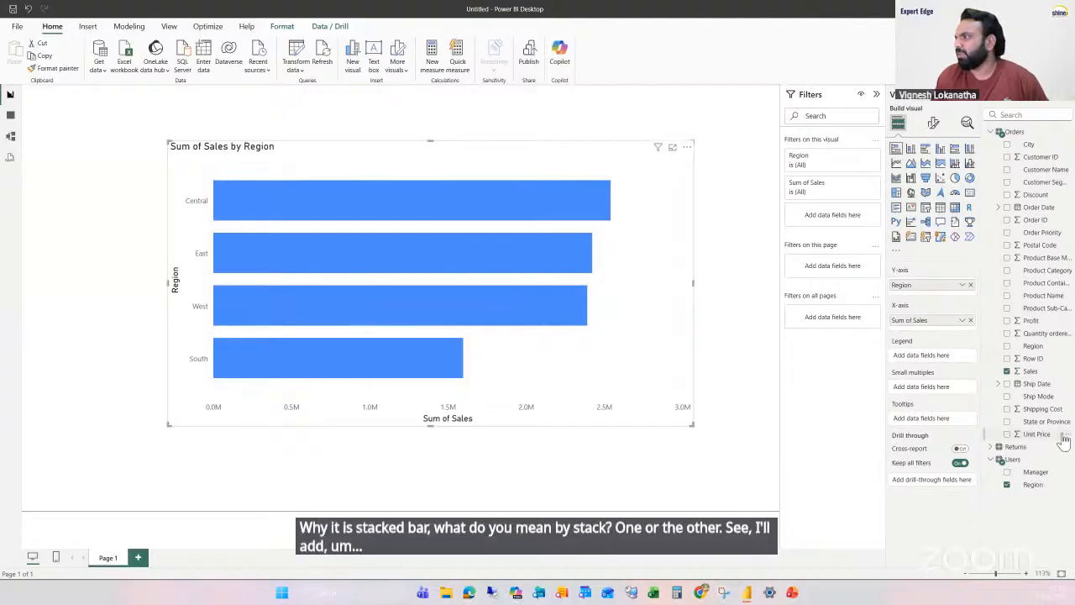
Step: Try Users Manager as the legend of the stacked bar chart and remove the field again
left_click_drag(1048, 476, 516, 356)
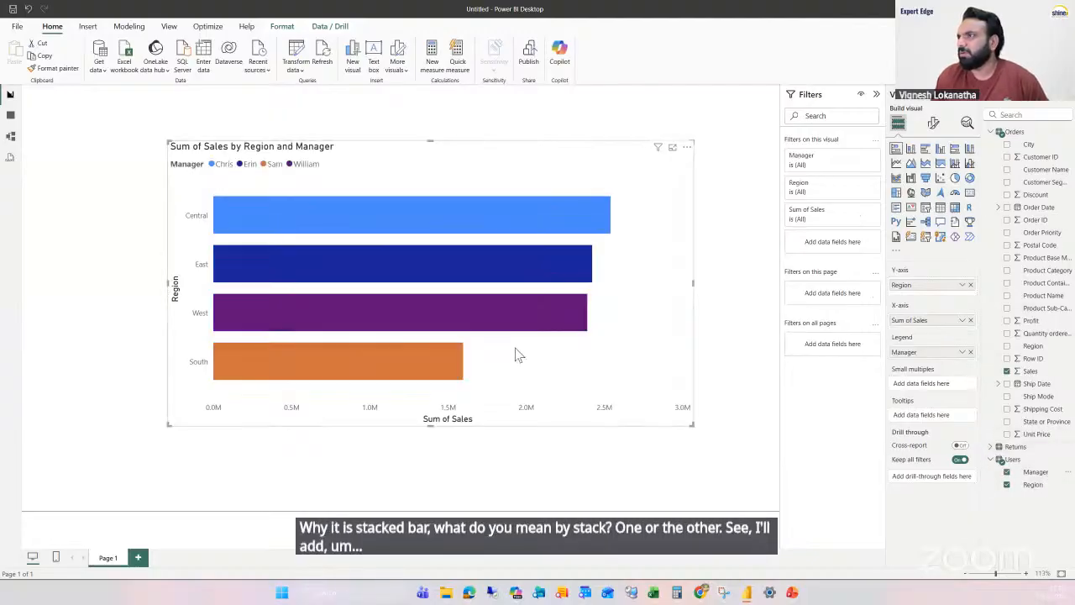
left_click(1007, 473)
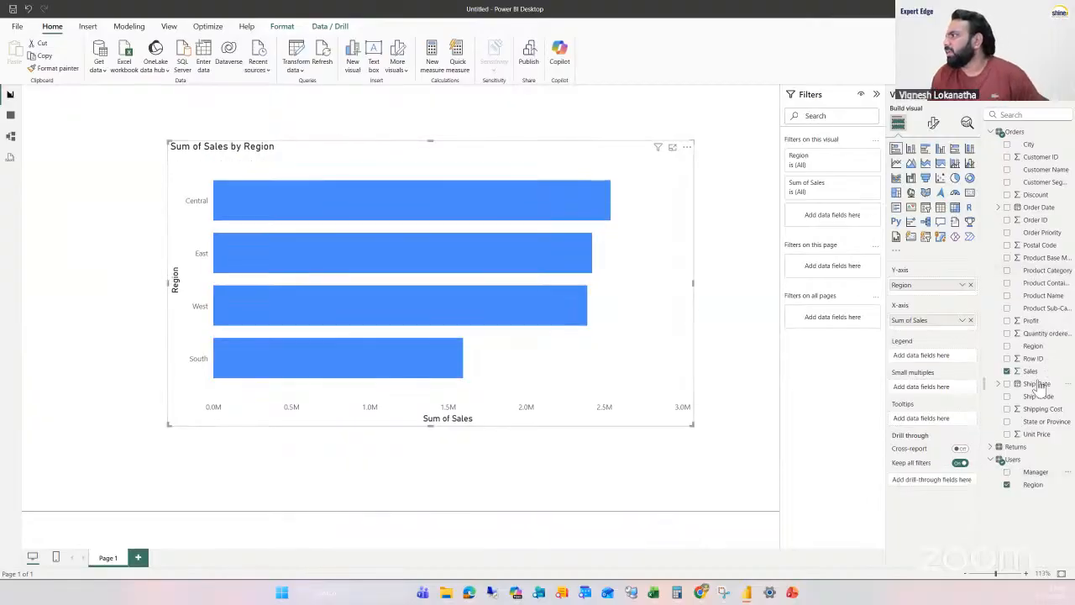
Step: Add Profit to the X-axis of the Sum of Sales by Region chart and compare the stacked bar and stacked column types
left_click_drag(1031, 321, 548, 343)
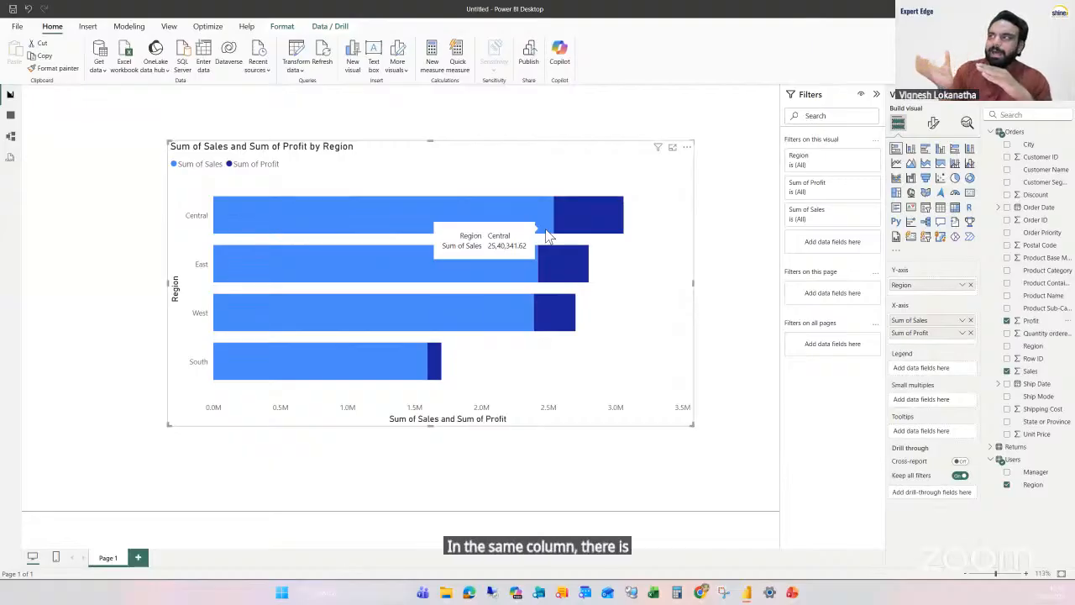
mouse_move(579, 211)
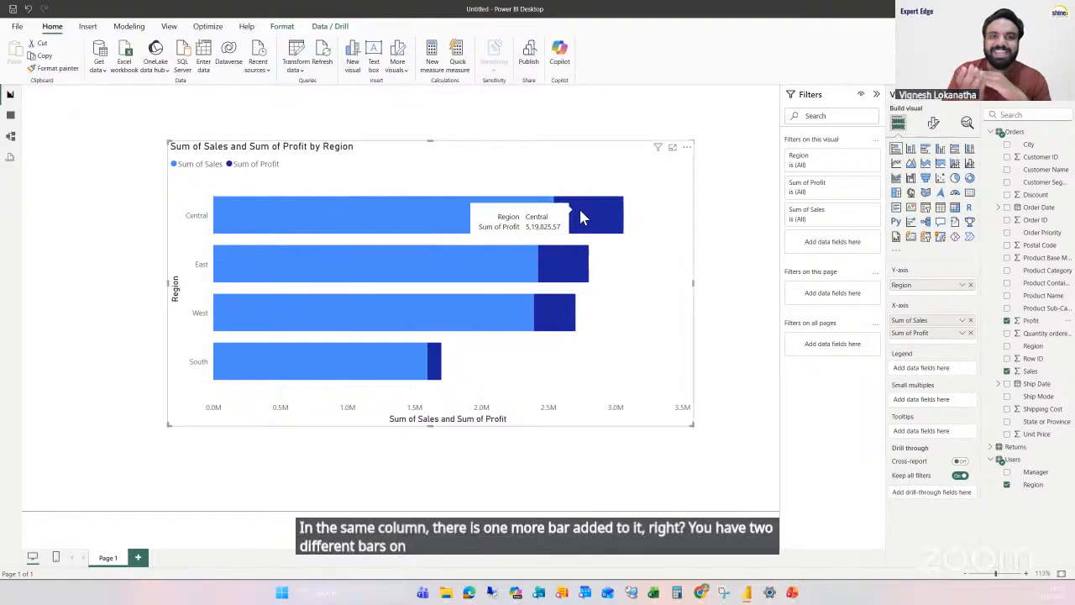
left_click(913, 149)
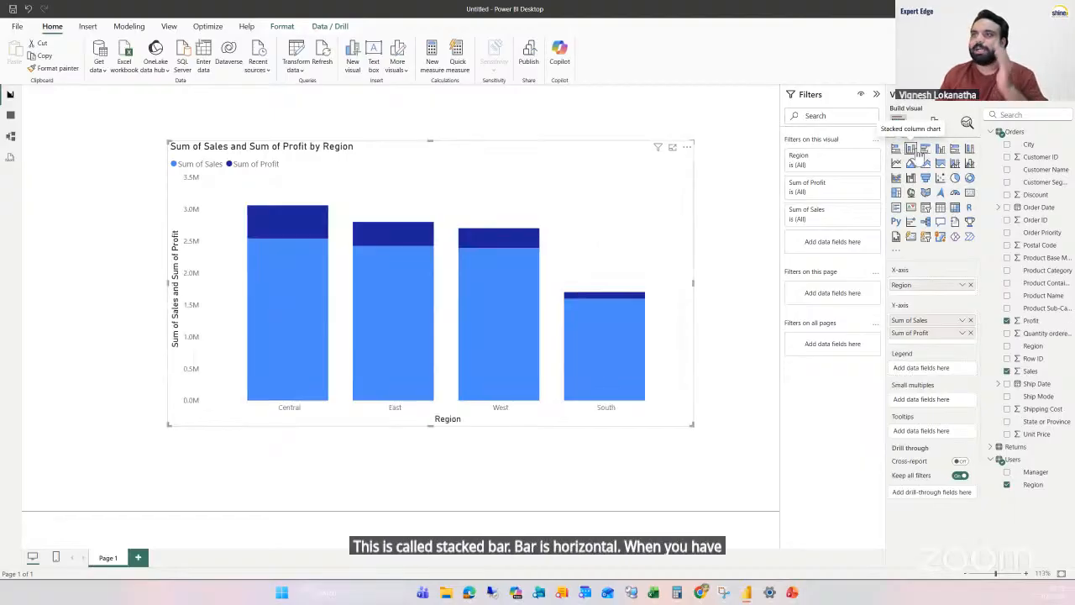
left_click(895, 150)
left_click(910, 149)
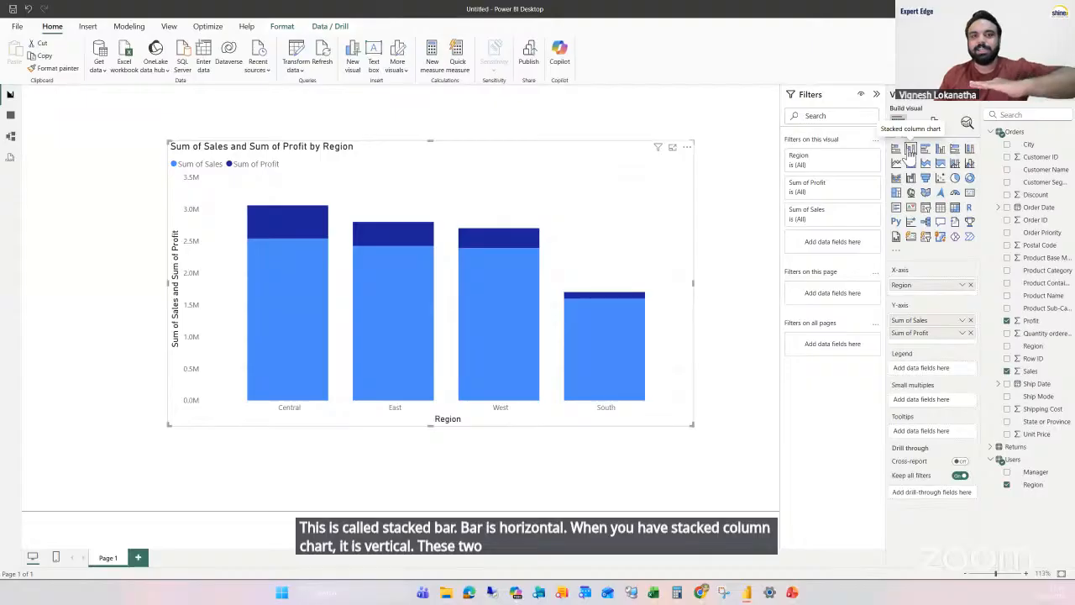
left_click(895, 149)
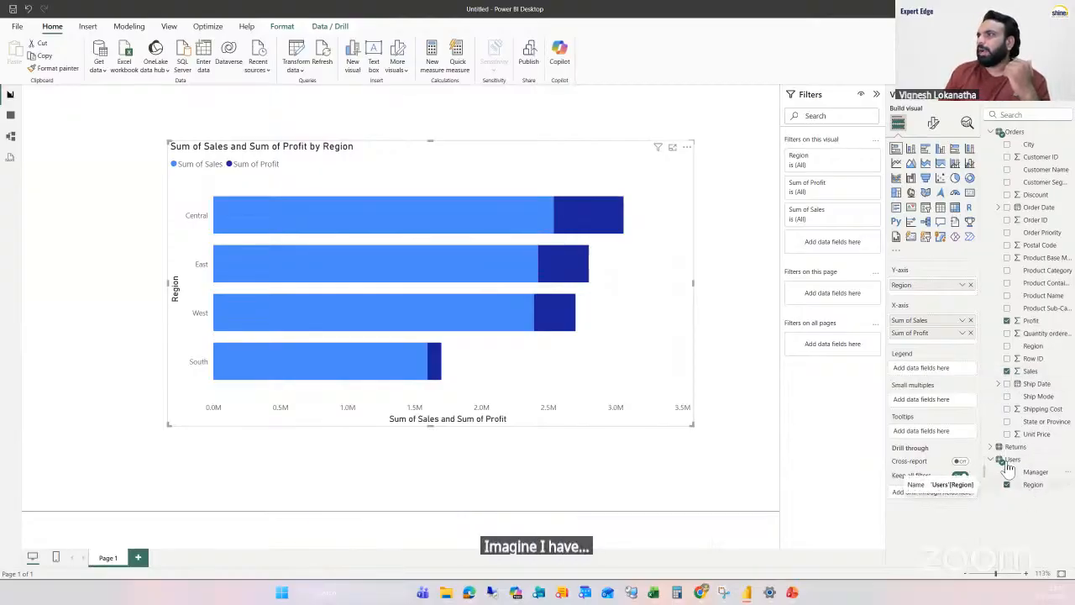
mouse_move(388, 263)
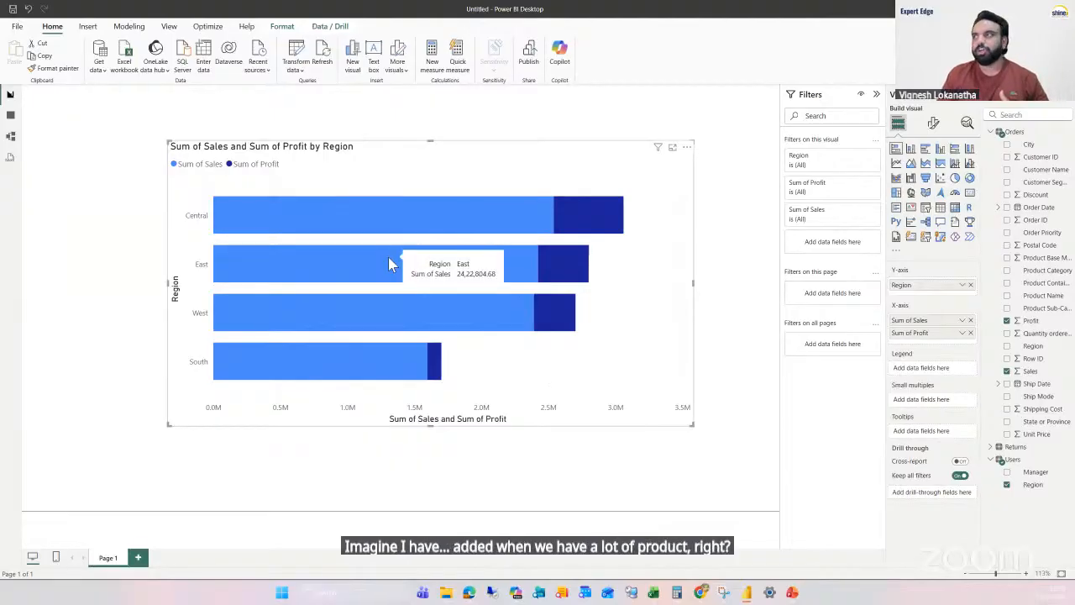
left_click(910, 149)
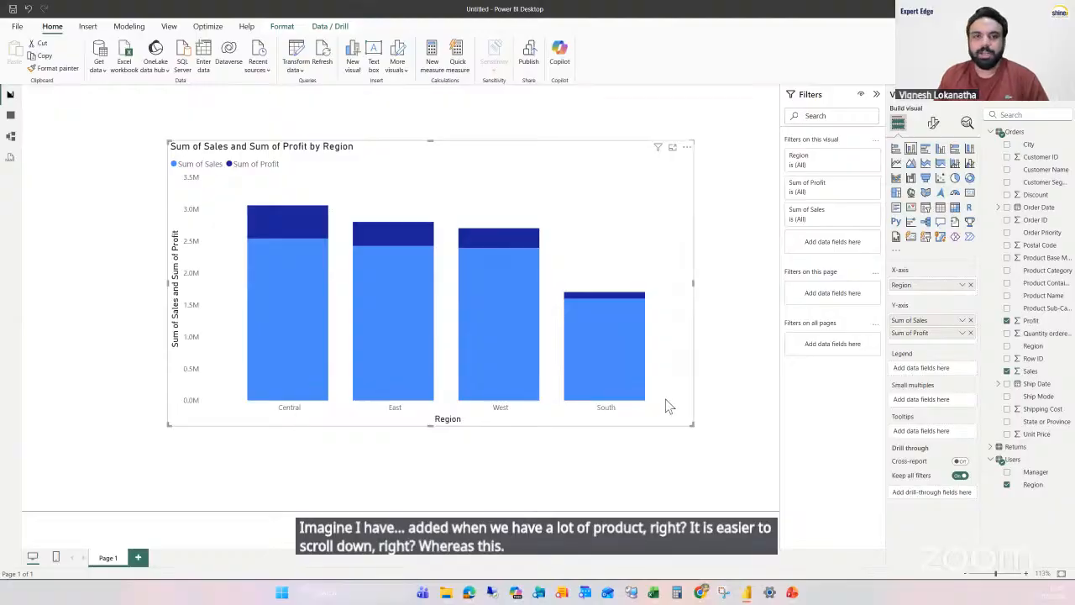
Step: Try the clustered bar and clustered column types, and restore the stacked bar chart with only Sum of Sales by Region
left_click(926, 148)
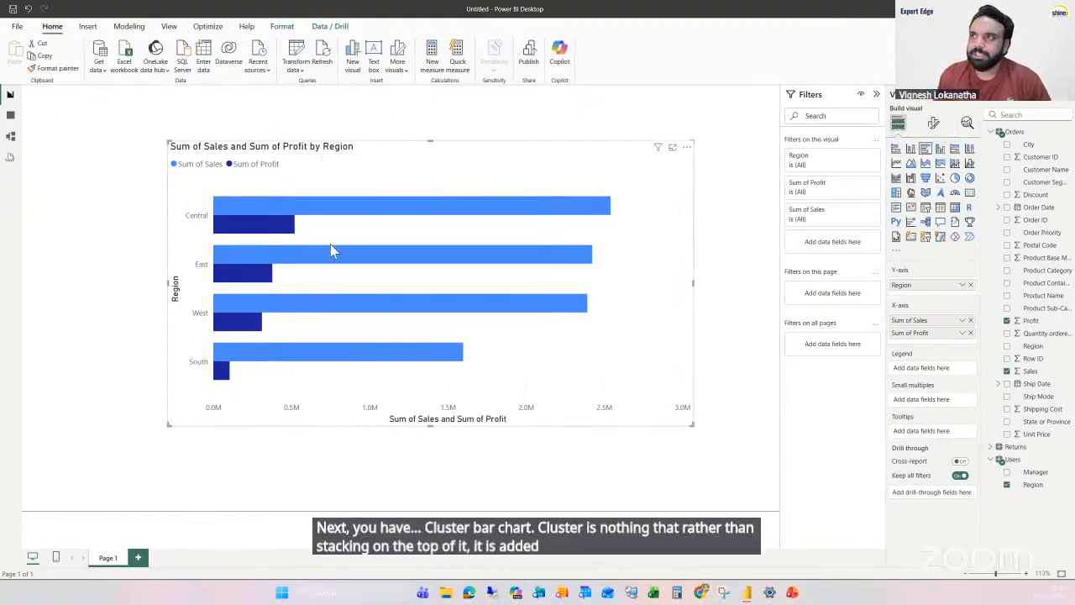
left_click(939, 149)
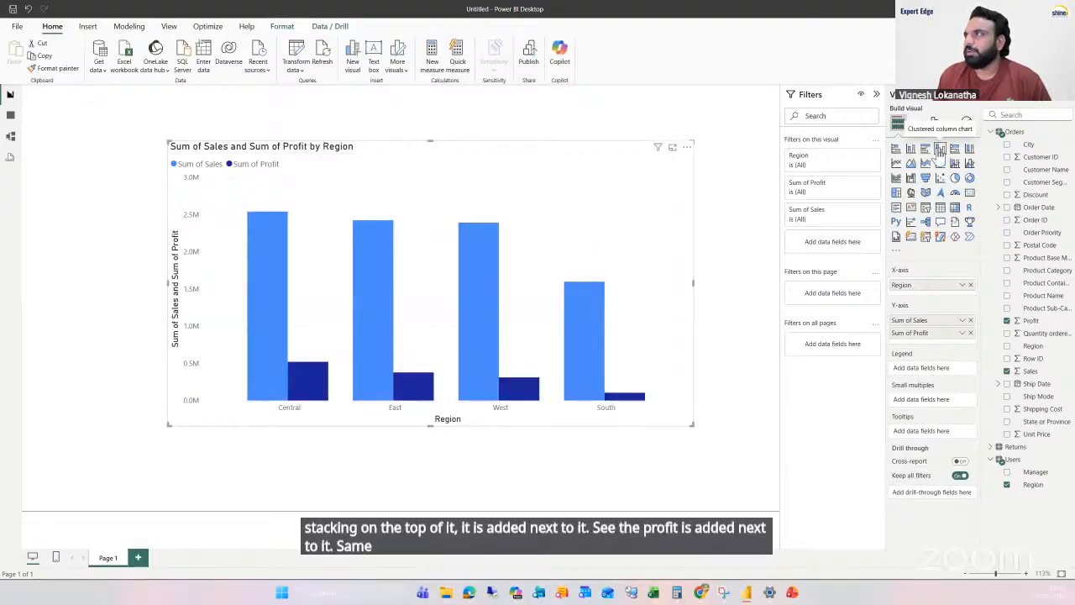
left_click(896, 149)
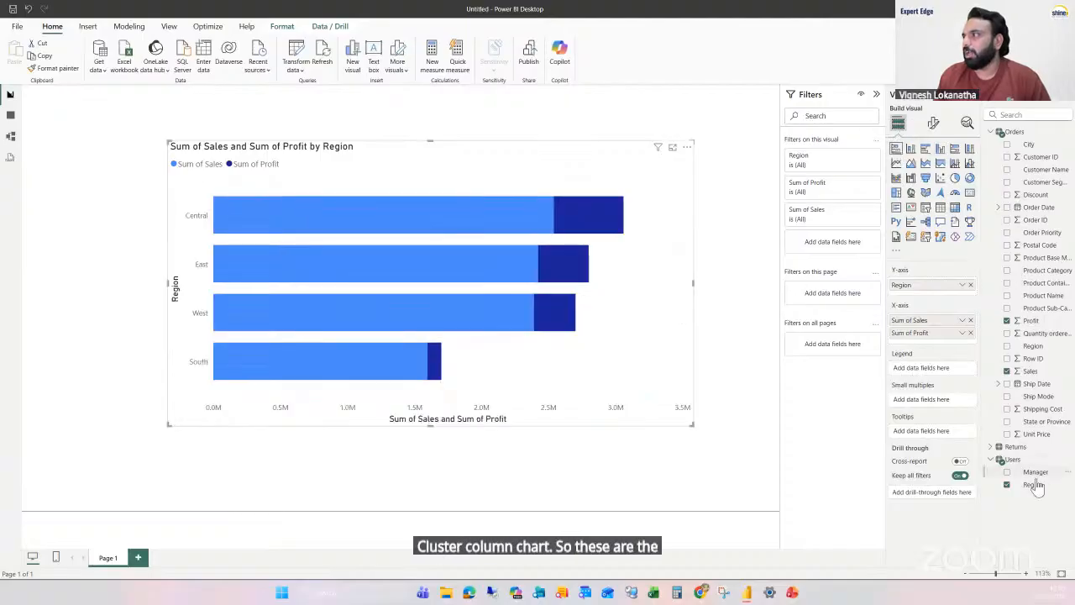
left_click(1023, 321)
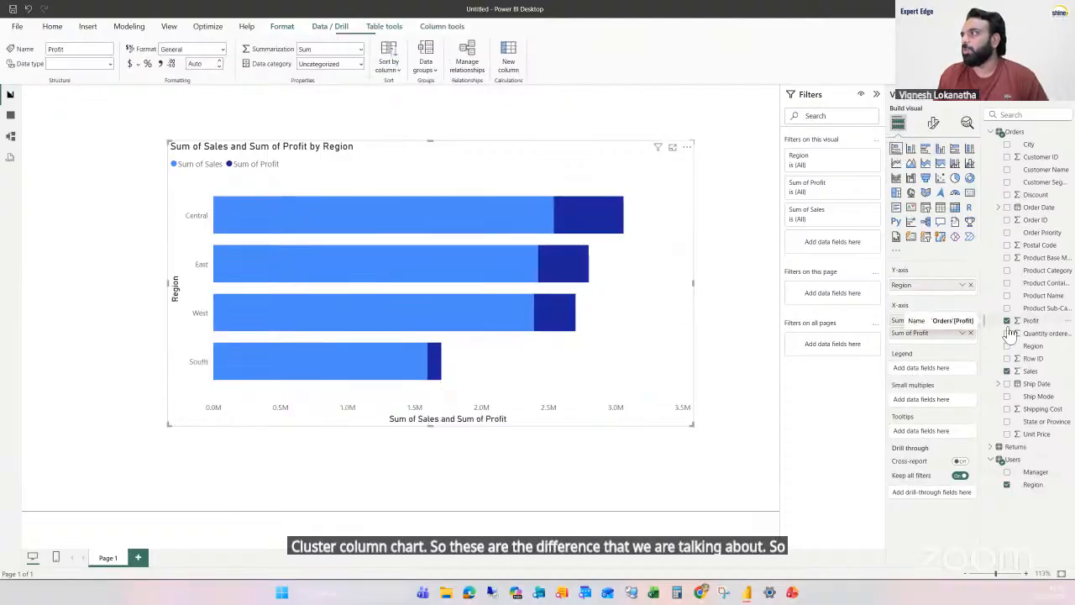
left_click(1007, 321)
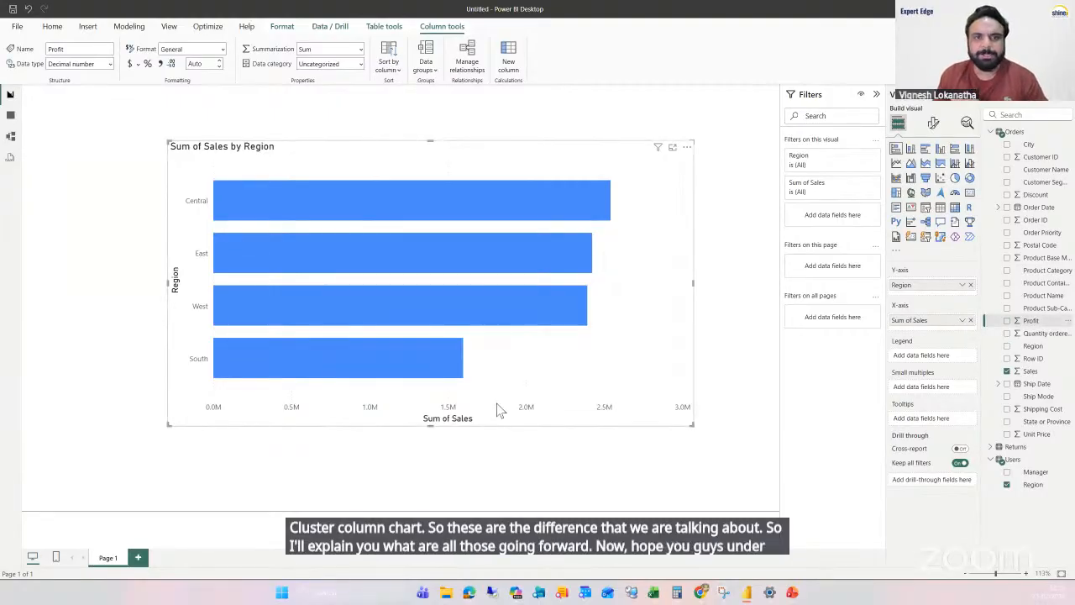
Step: Compare the Region values of the Users and Orders tables in Table view for uniqueness and repetition
left_click(10, 139)
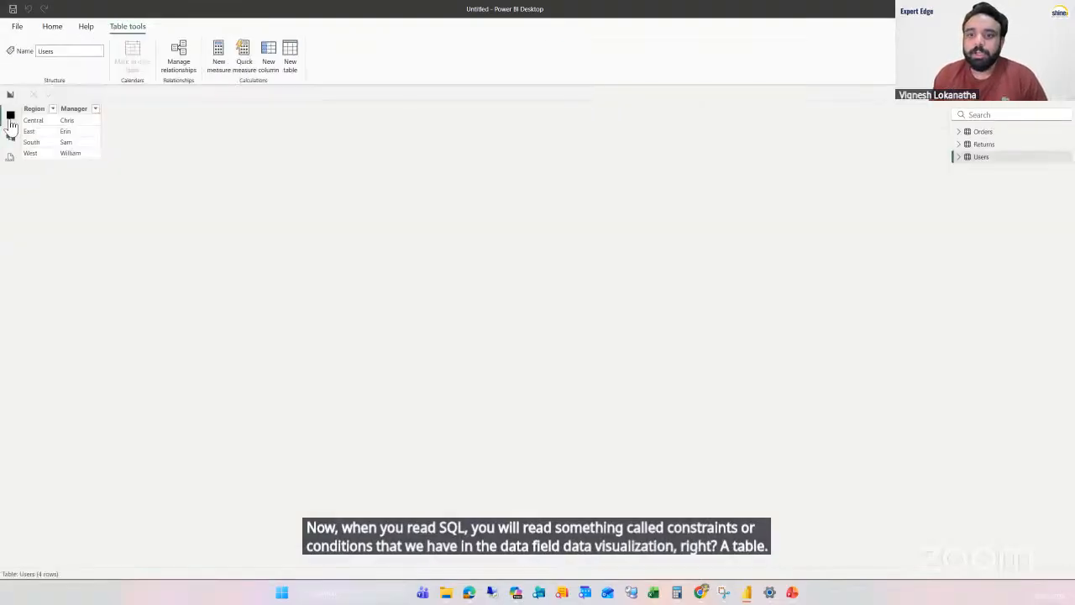
left_click(10, 115)
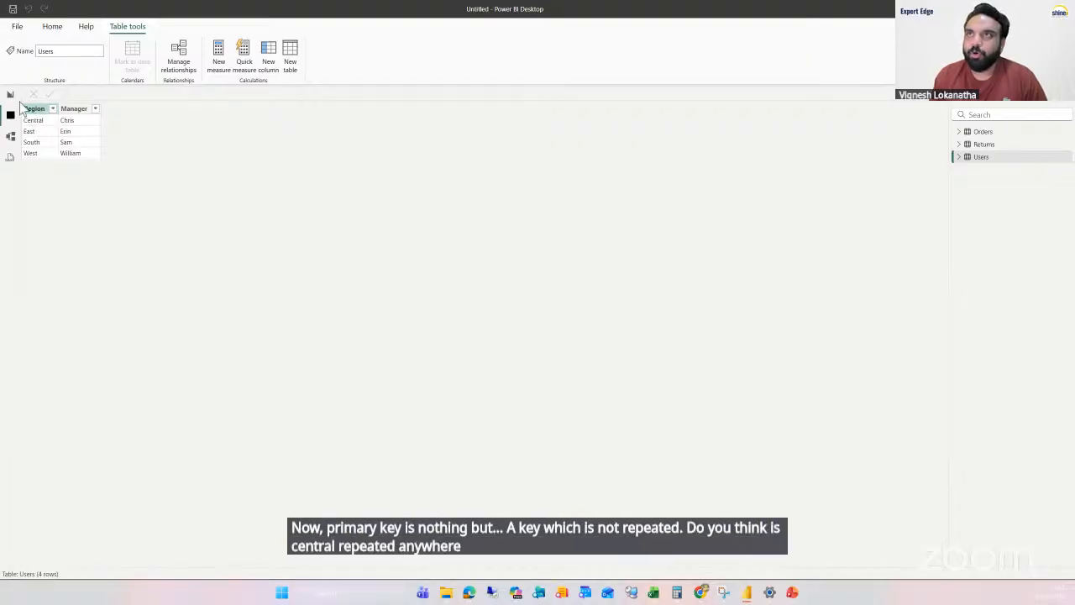
left_click(993, 136)
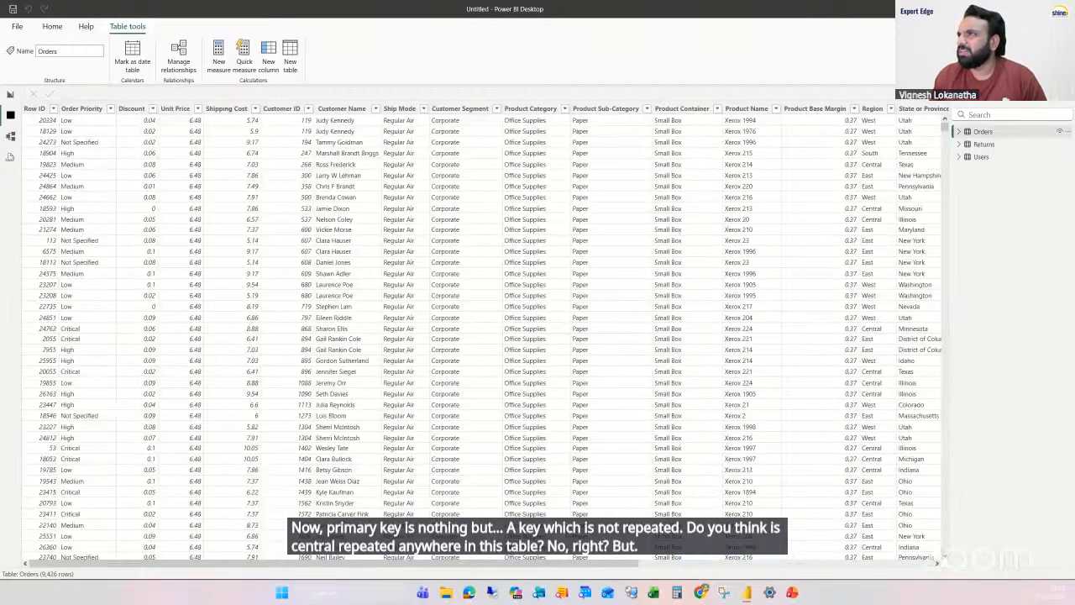
left_click_drag(367, 564, 710, 547)
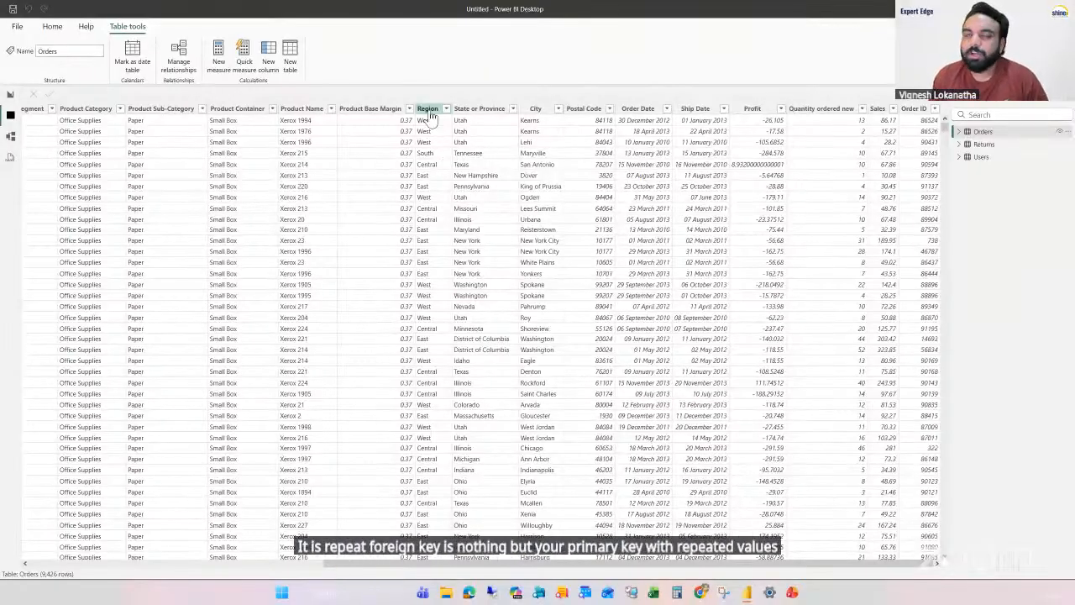
left_click(974, 158)
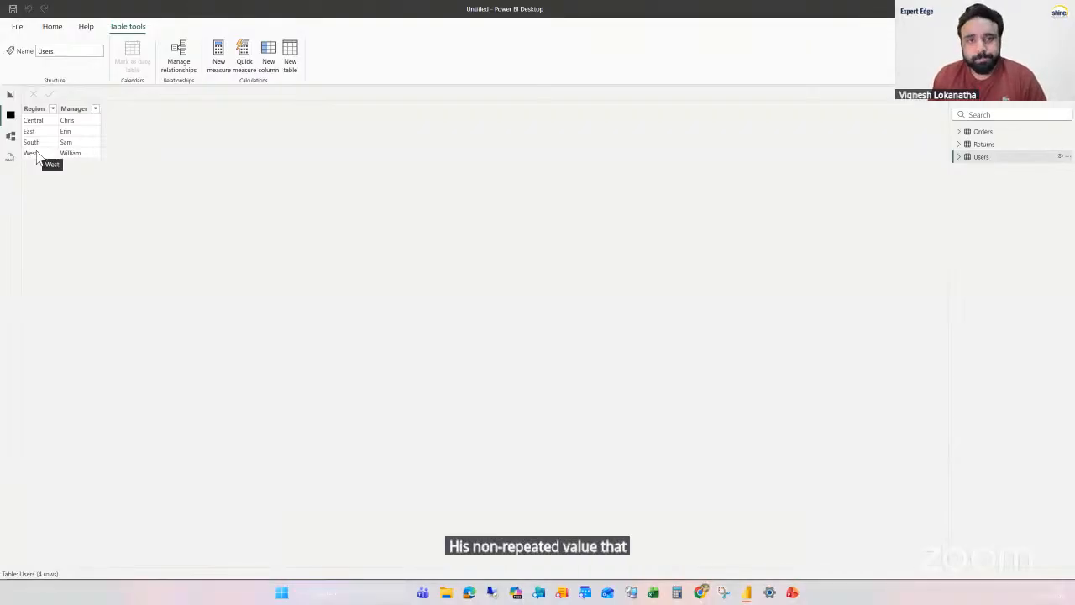
left_click(9, 95)
left_click(10, 115)
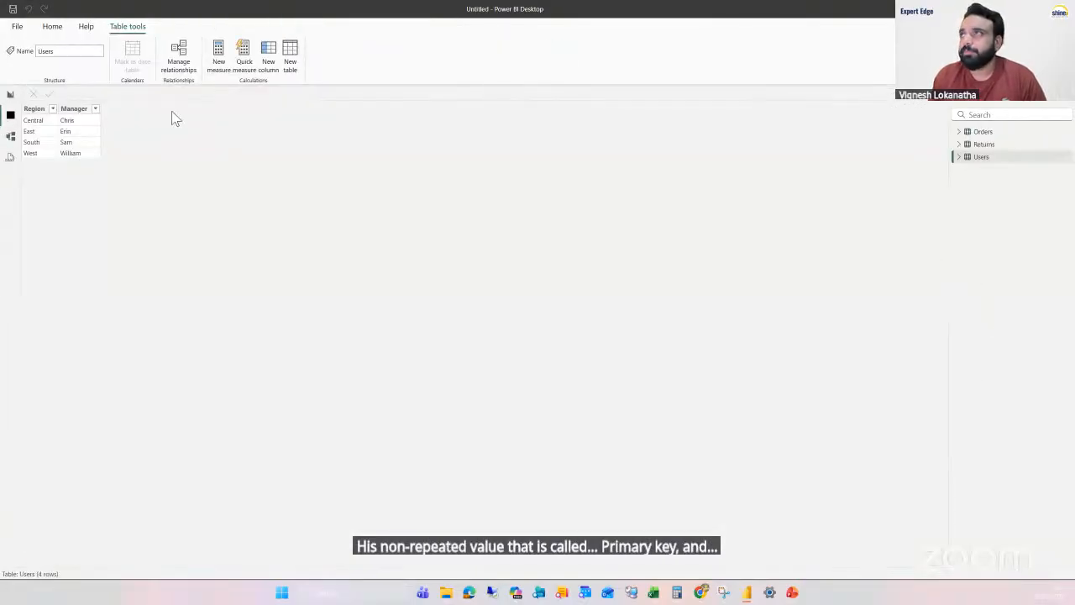
left_click(987, 132)
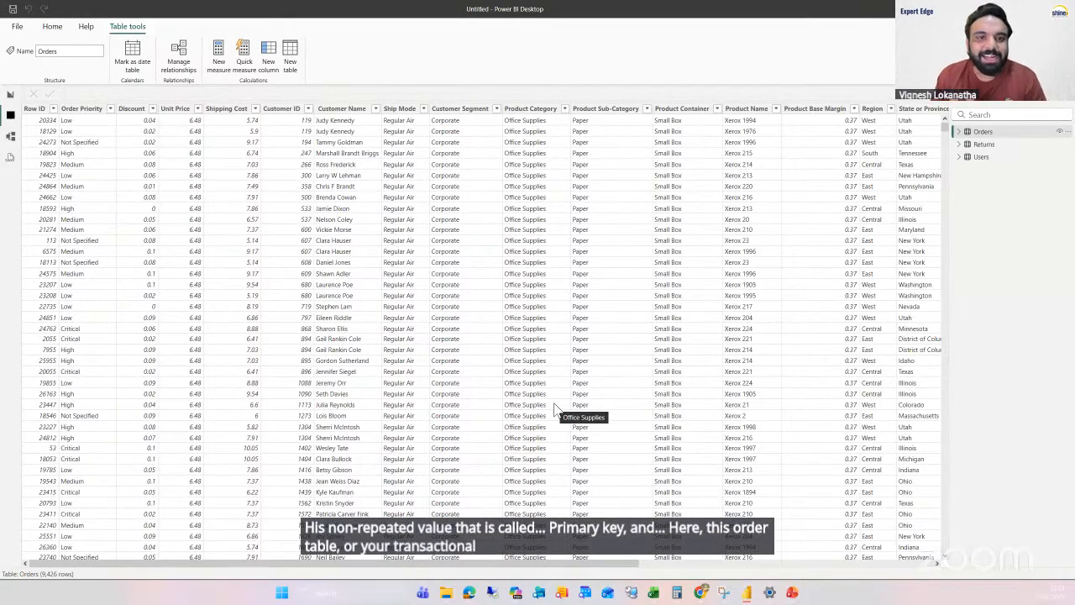
left_click(992, 166)
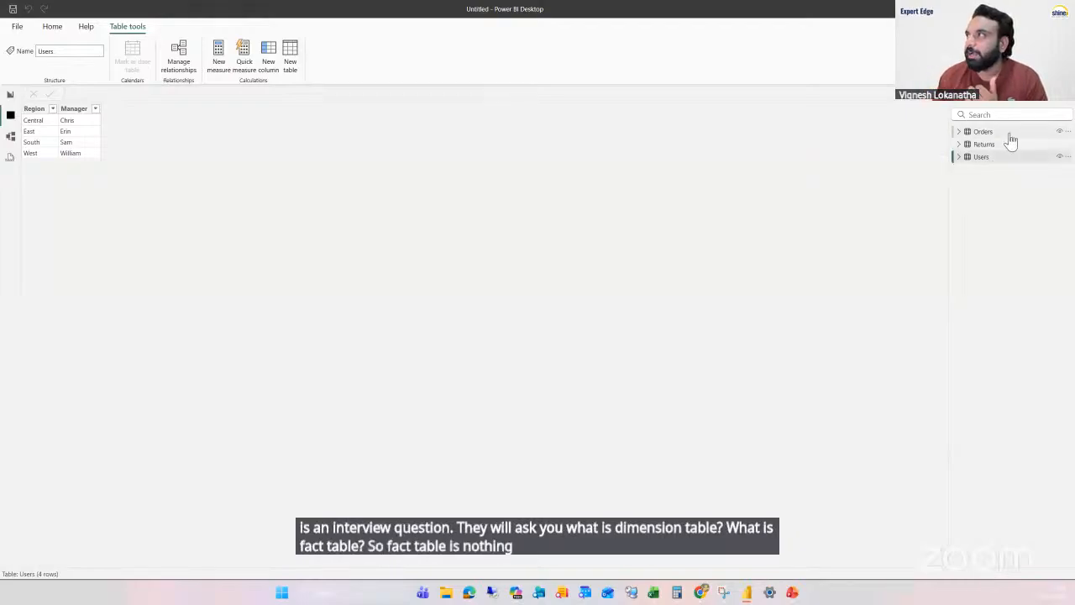
left_click(1008, 133)
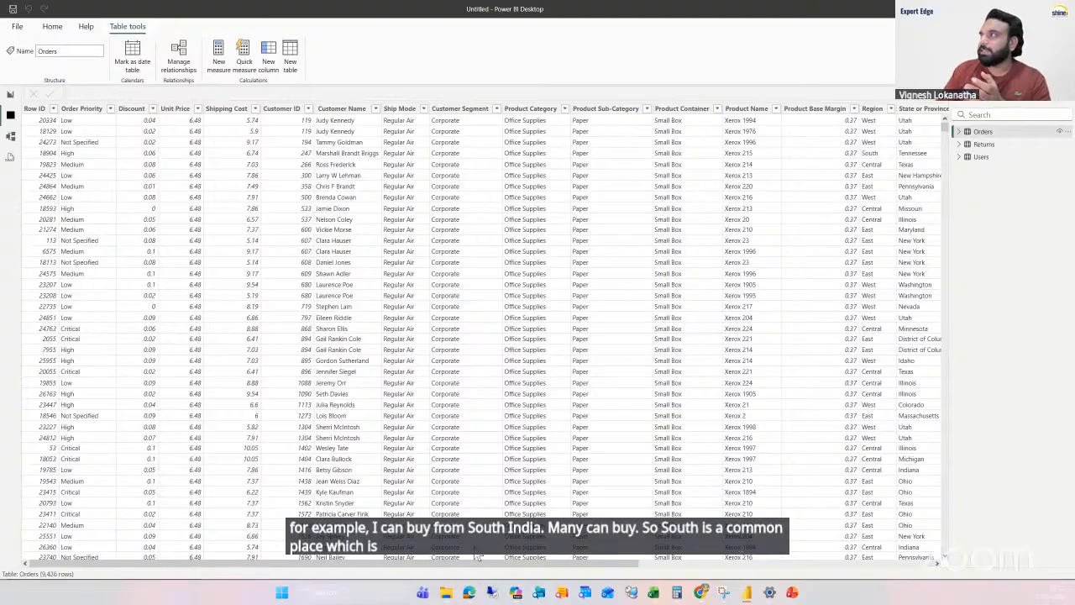
left_click(983, 158)
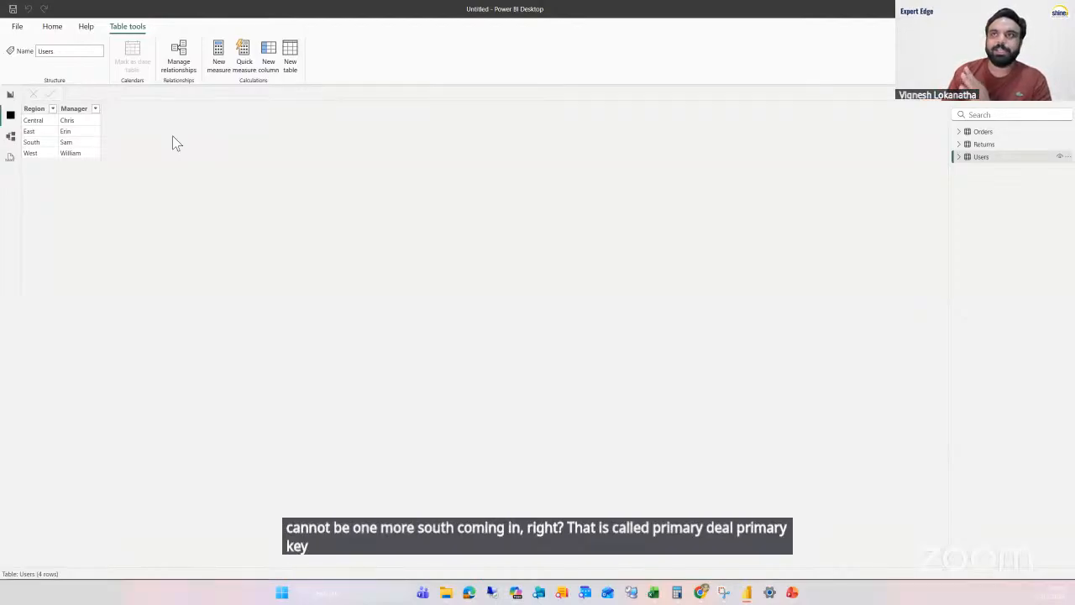
Step: Delete the Orders–Users relationship in Model view and recreate it from Users Region to Orders Region as one to many (1:*)
left_click(10, 137)
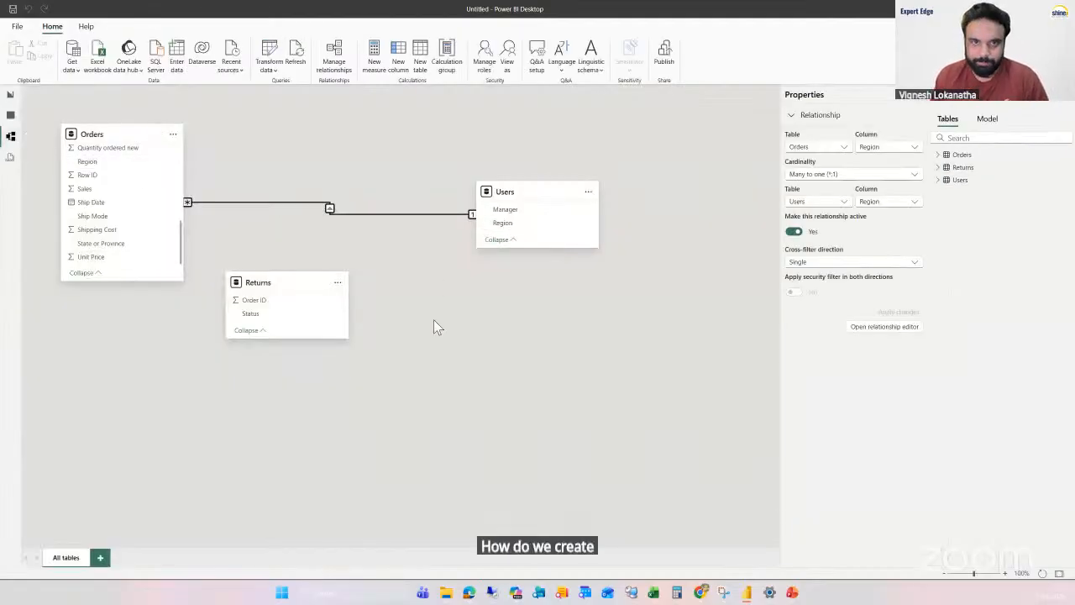
right_click(405, 219)
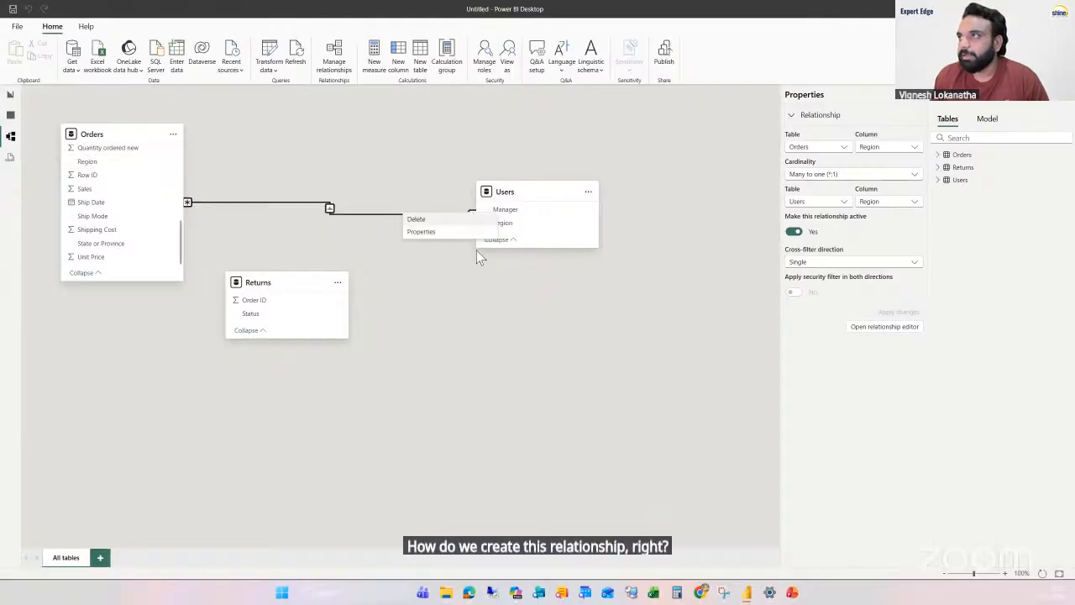
left_click(437, 217)
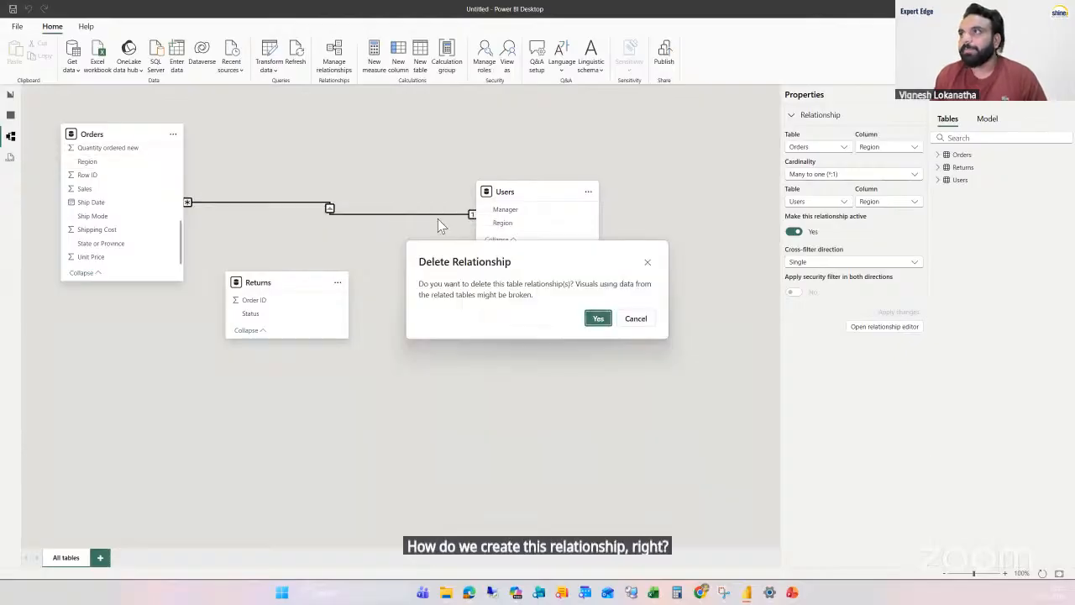
left_click(598, 320)
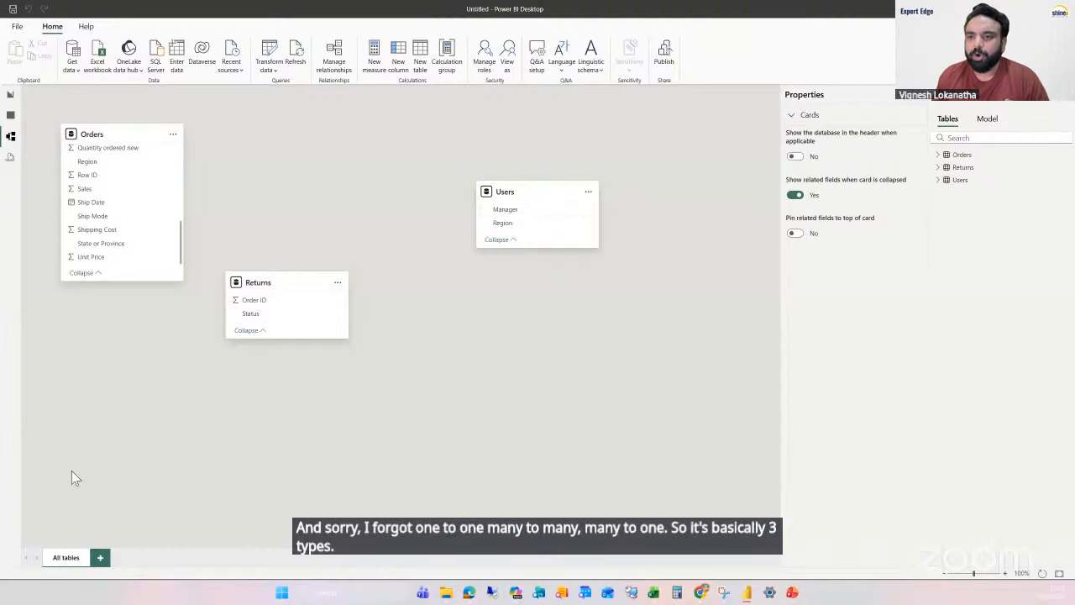
left_click_drag(532, 223, 119, 166)
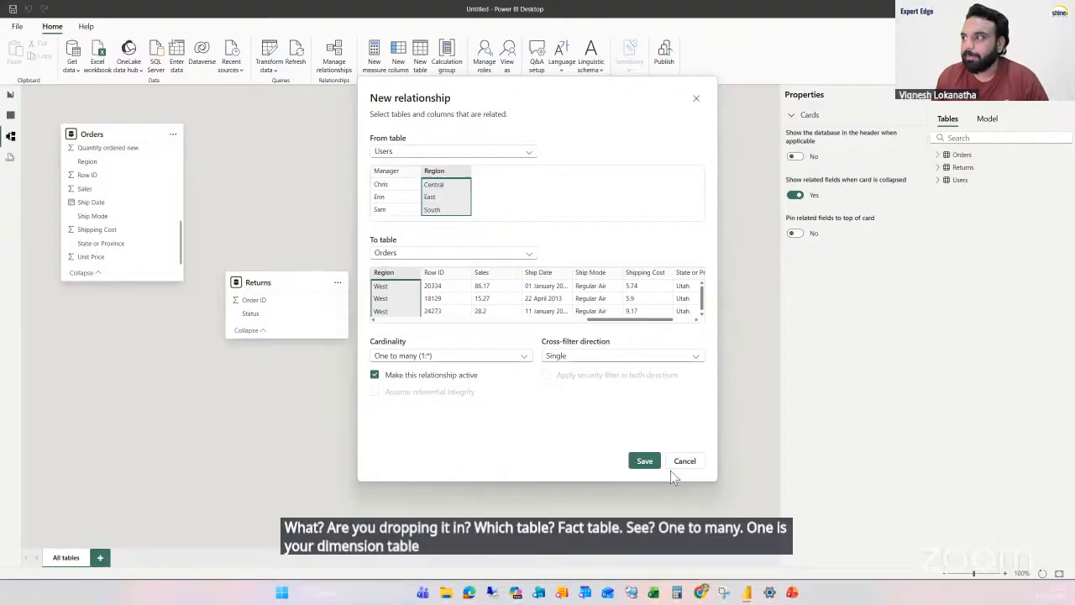
left_click(645, 461)
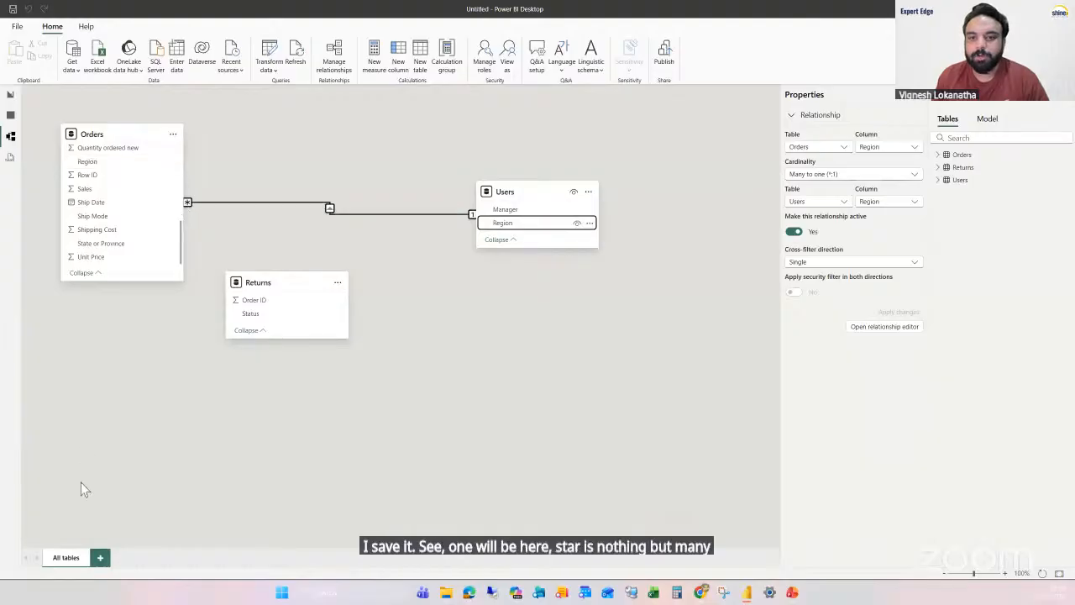
Step: Delete the relationship again and rebuild it in the opposite direction, from Orders Region to Users Region, as many to one (*:1)
right_click(390, 214)
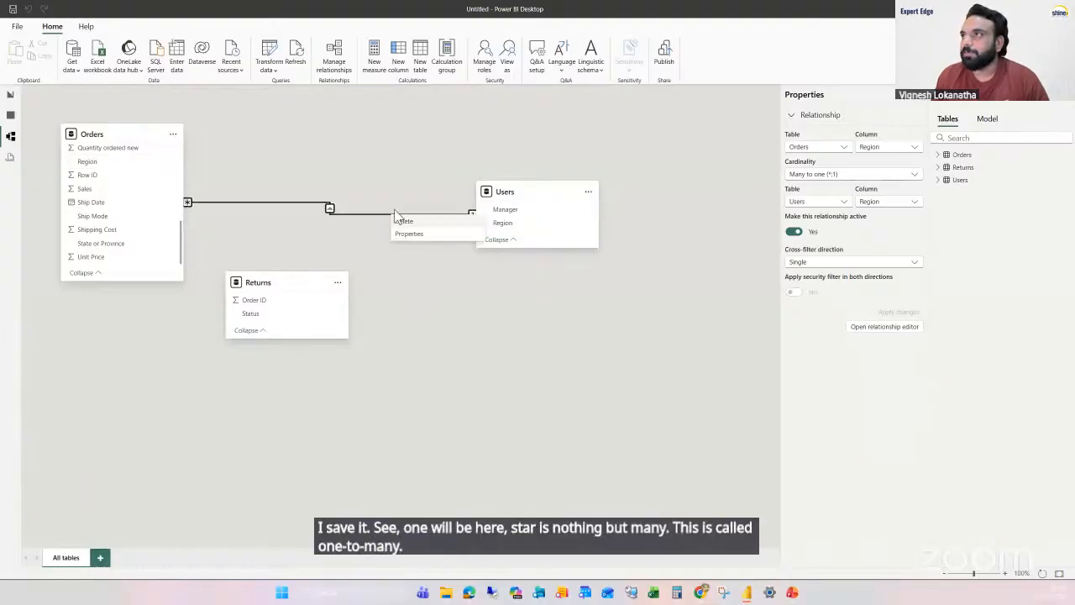
left_click(416, 225)
left_click(598, 318)
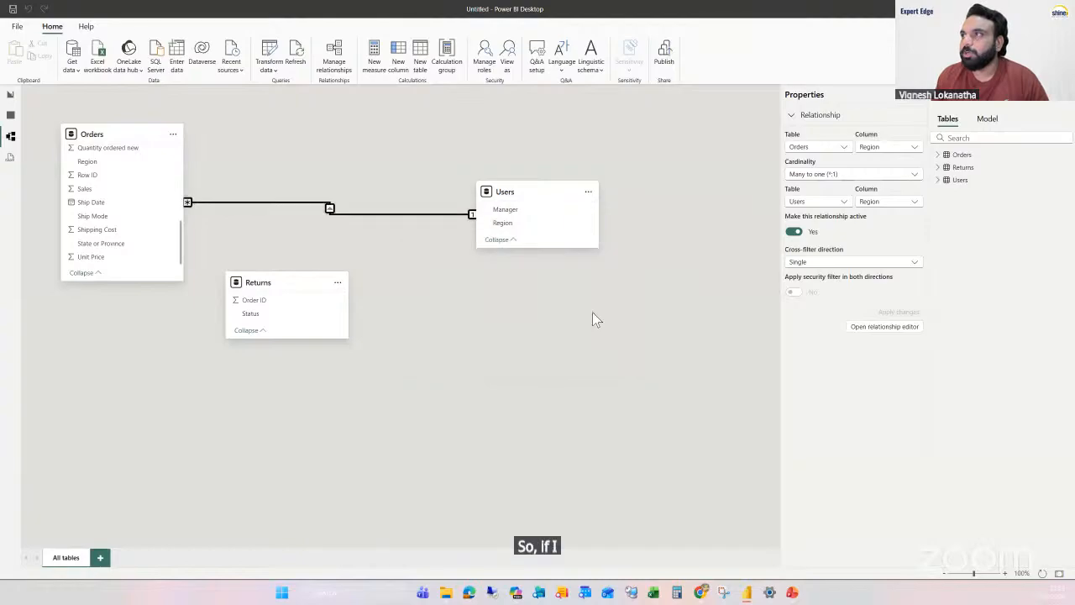
left_click_drag(91, 161, 516, 233)
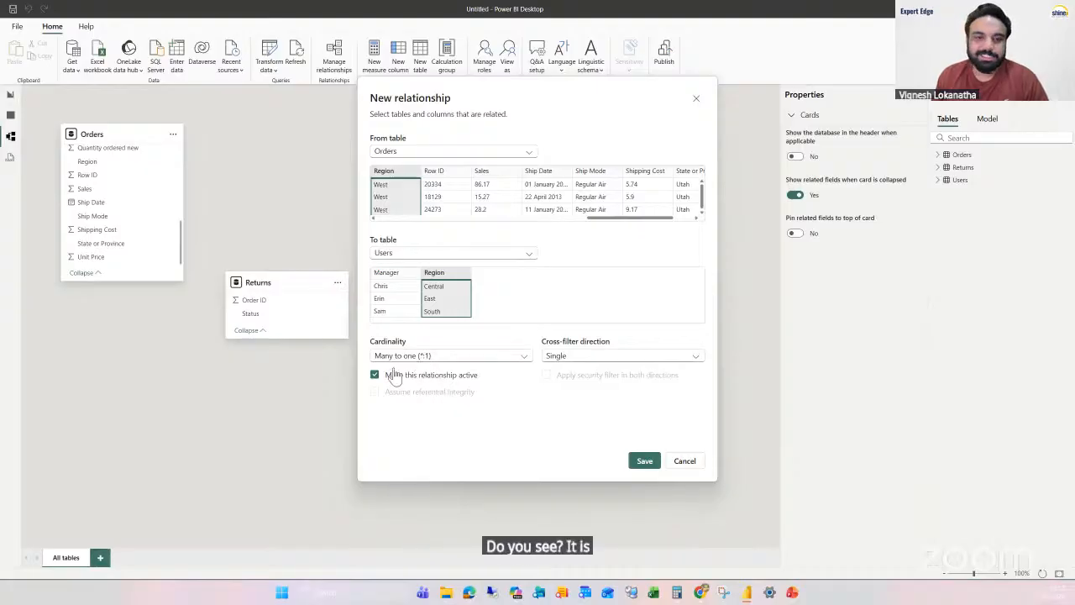
left_click(645, 462)
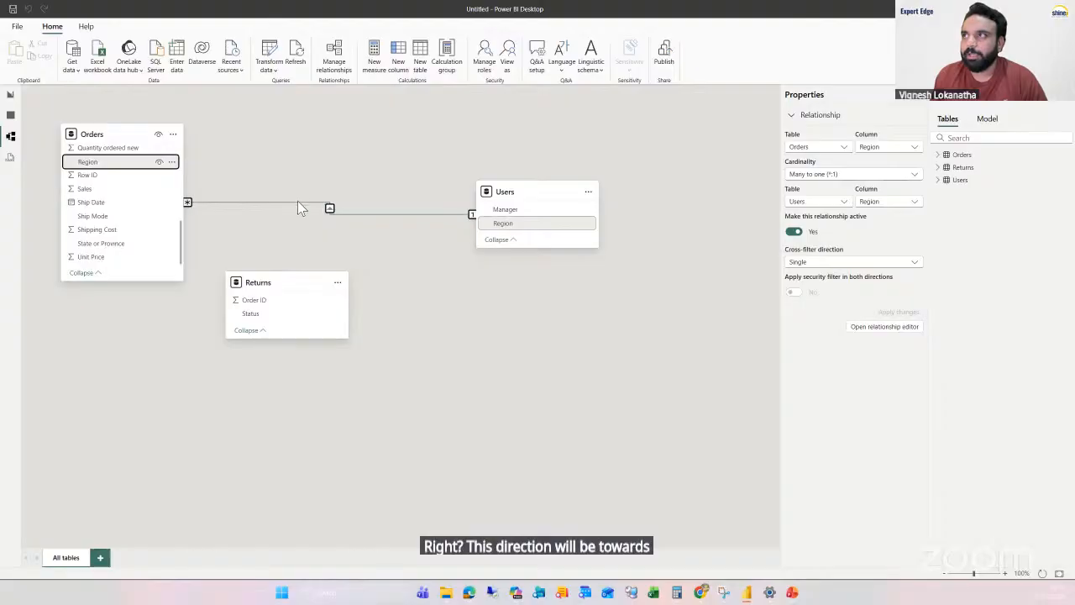
Step: Replace the existing Orders–Users relationship with one created from the Users Region field to the Orders Region field
right_click(330, 207)
left_click(345, 212)
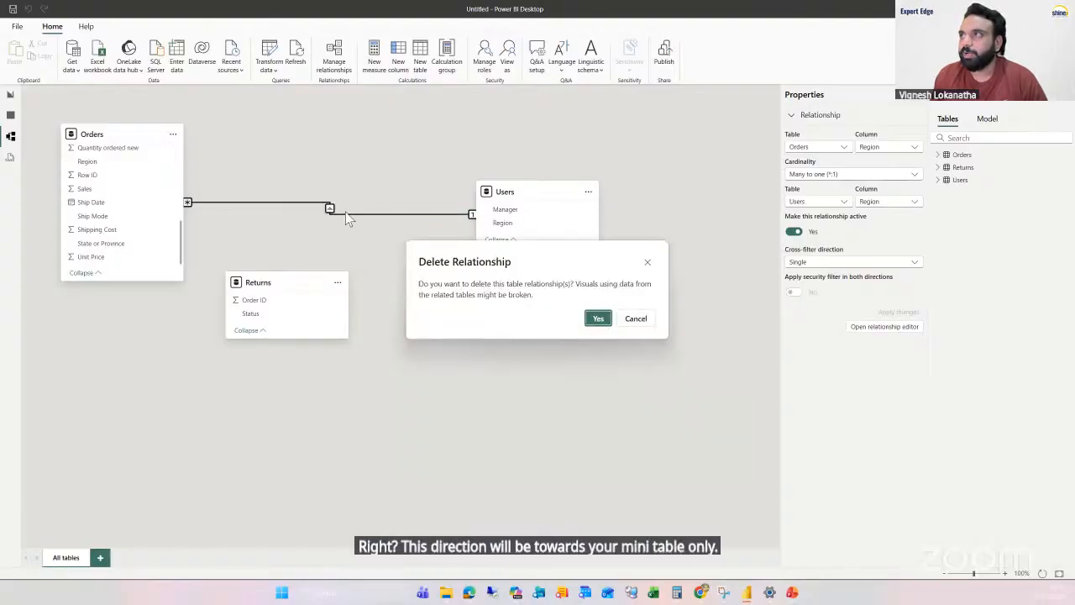
left_click(598, 319)
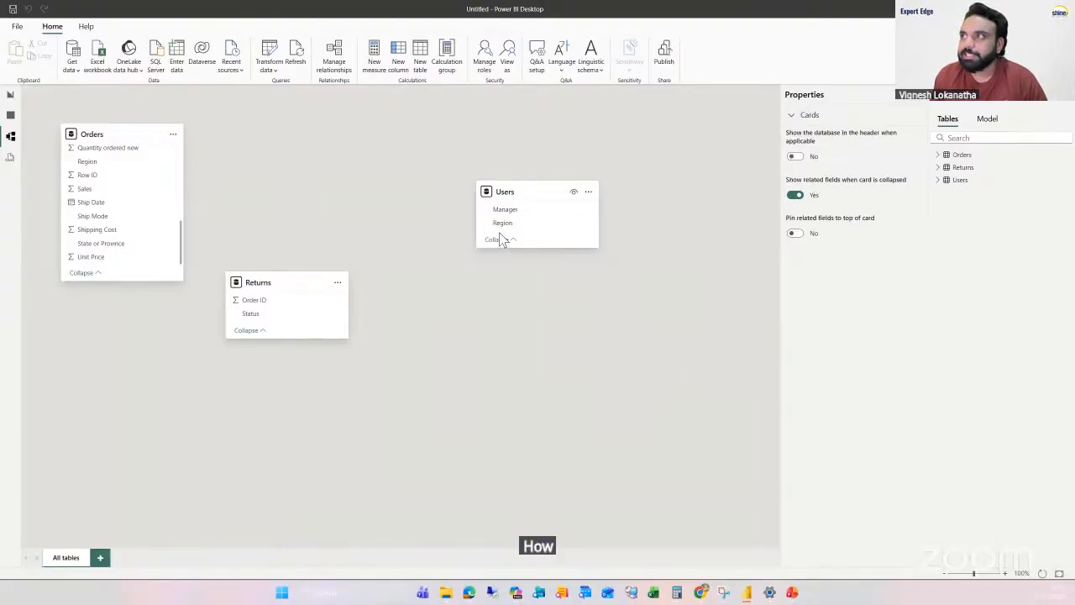
left_click_drag(506, 227, 120, 170)
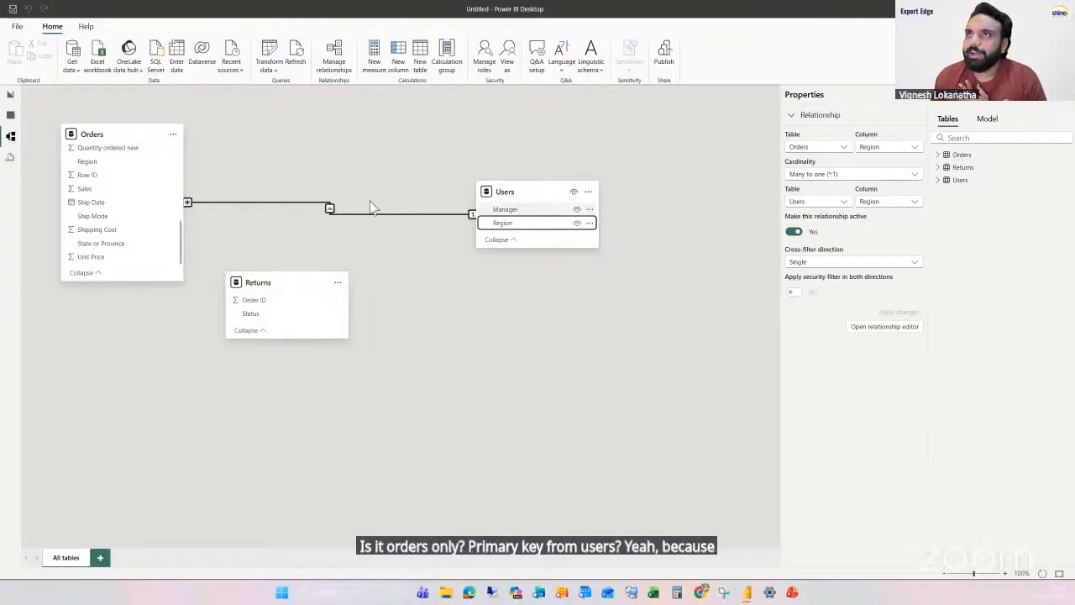
Step: Examine the Users and Orders tables in Table view for other columns that could serve as a key
left_click(10, 115)
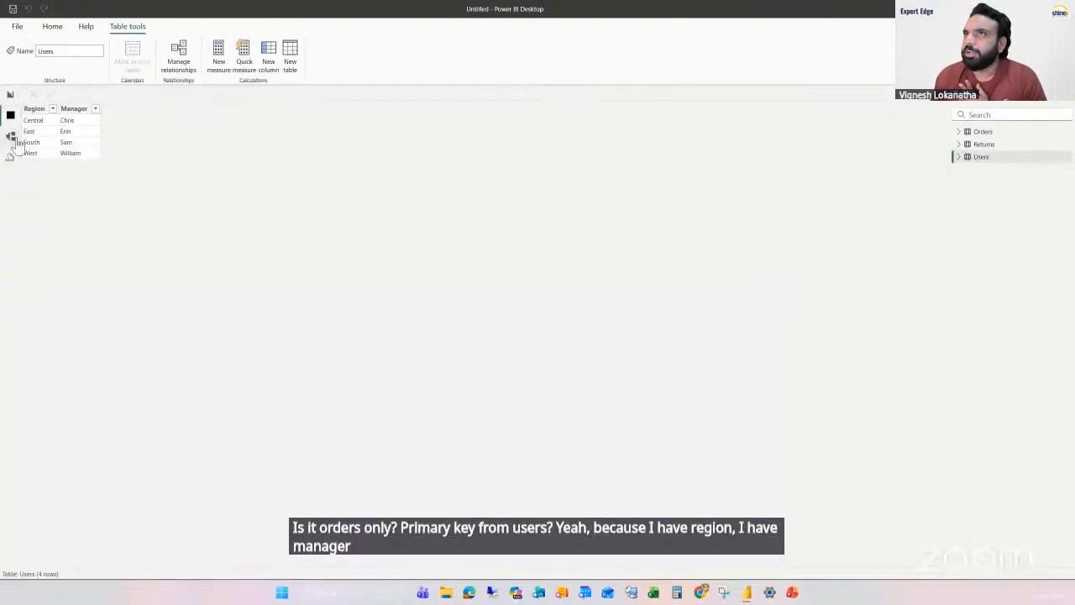
left_click(1008, 137)
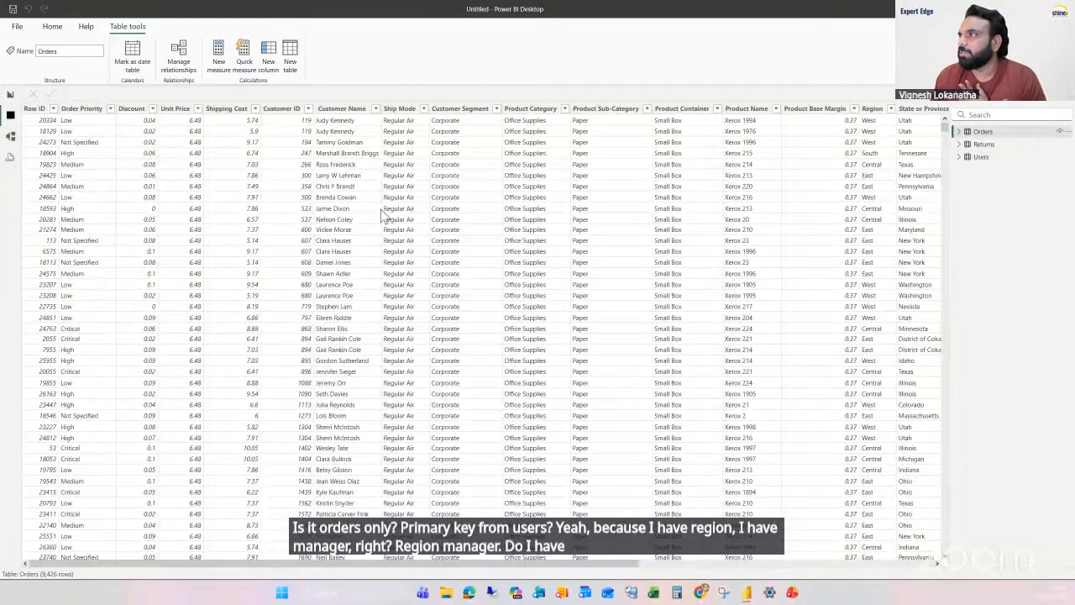
left_click_drag(500, 564, 455, 588)
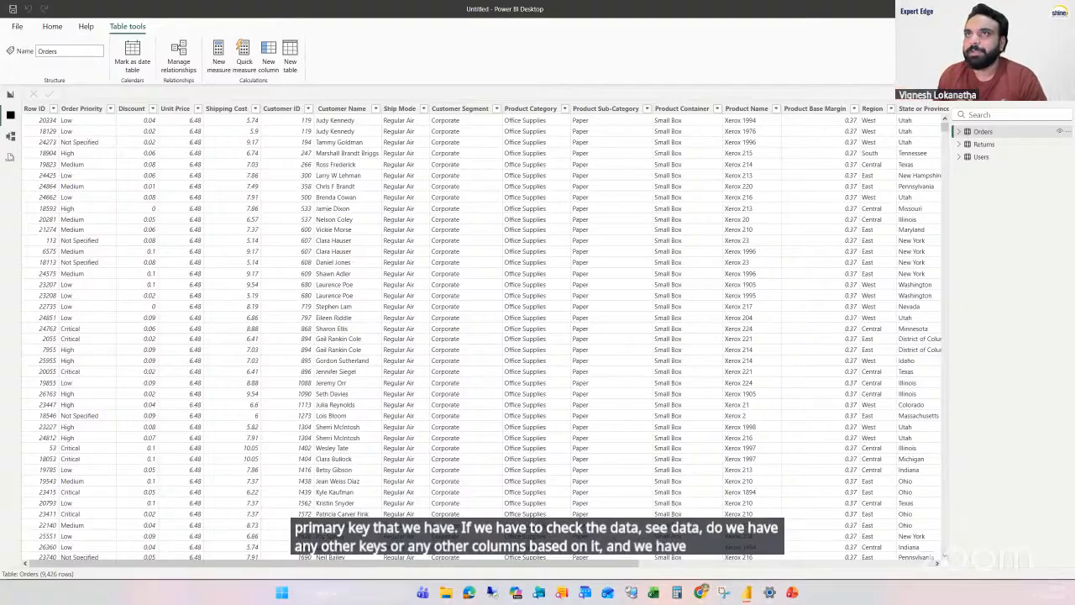
Step: Clear the report by deleting the Sum of Sales by Region chart and the Orders, Returns and Users tables from the model
left_click(12, 96)
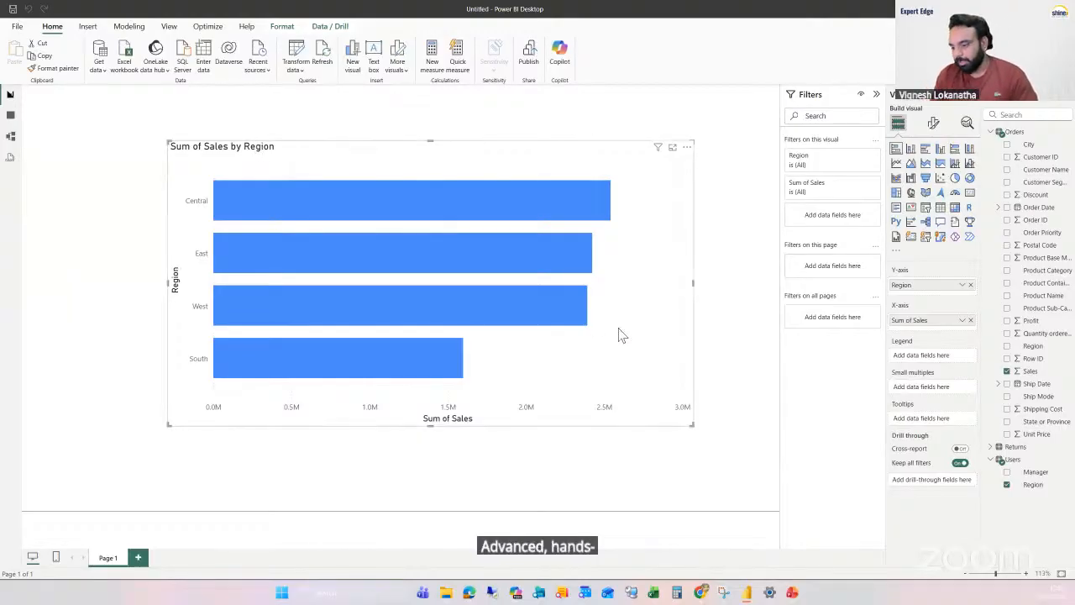
key("Delete")
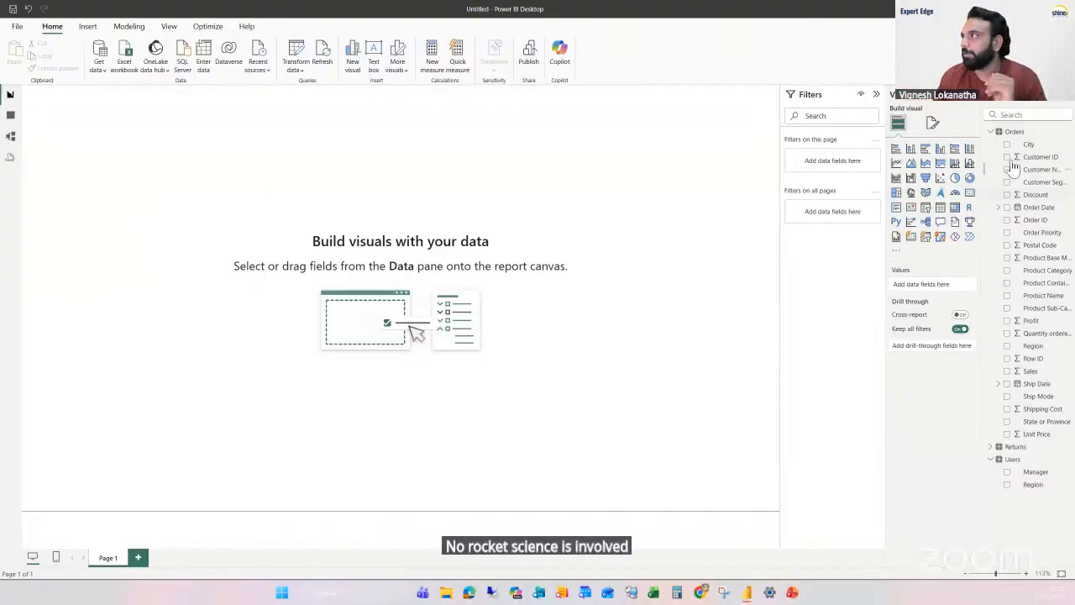
right_click(1015, 133)
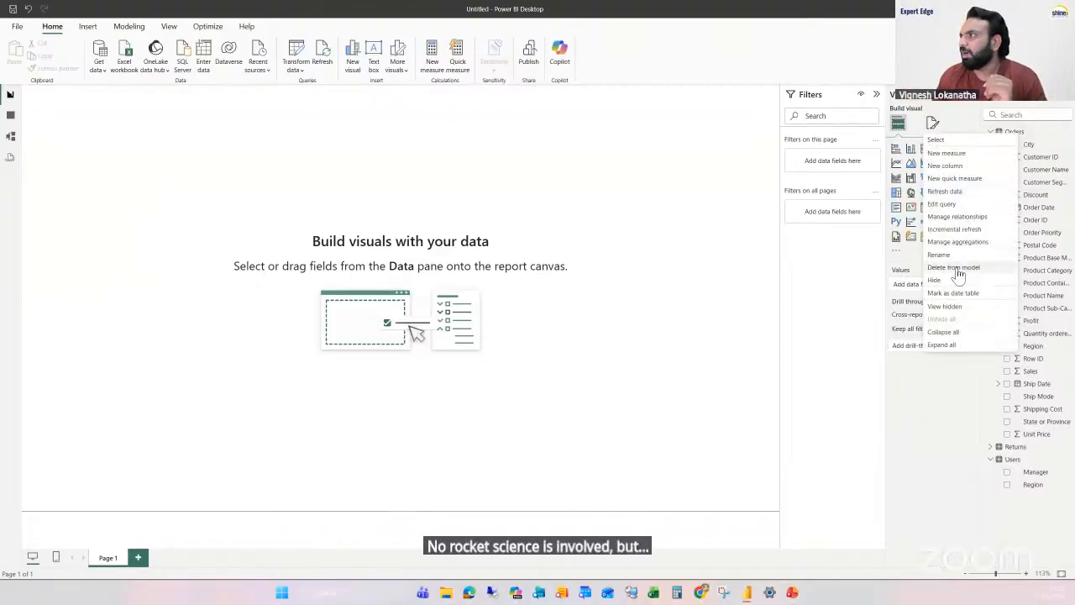
left_click(955, 270)
left_click(607, 320)
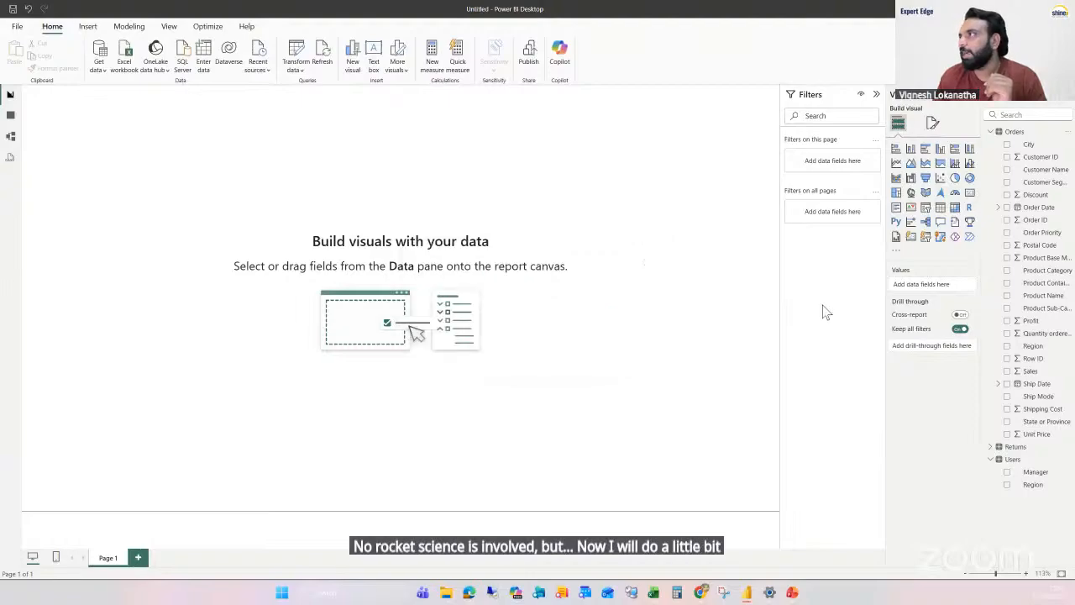
right_click(1006, 135)
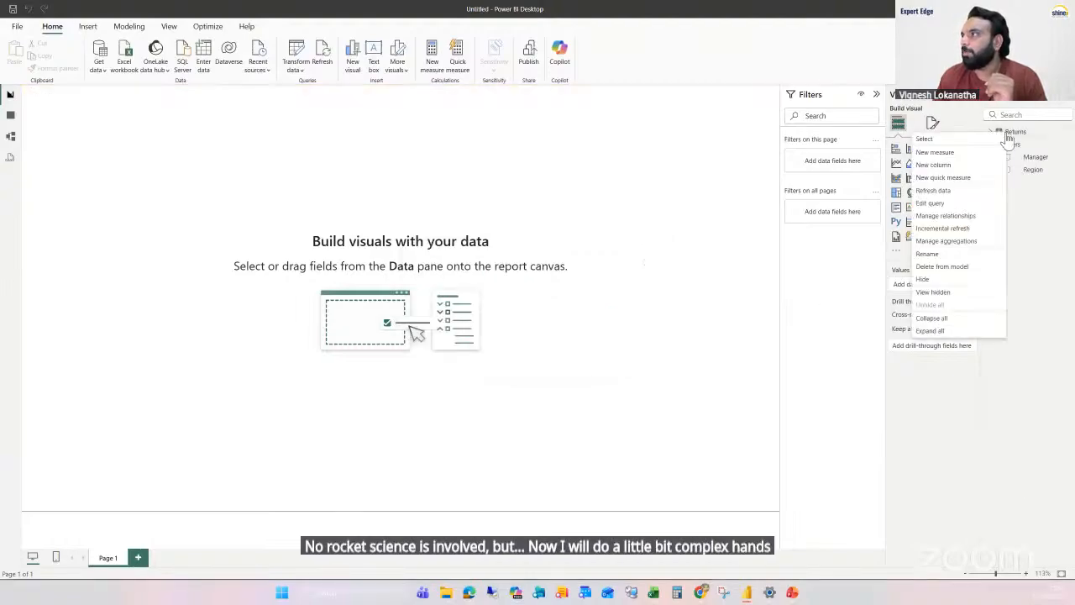
left_click(943, 268)
left_click(597, 323)
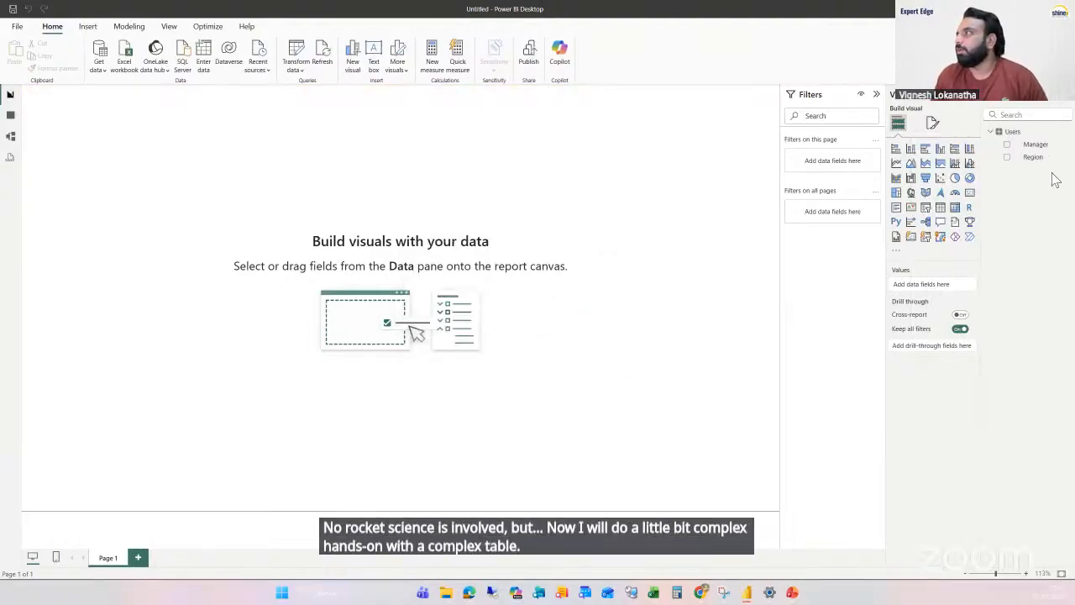
right_click(1033, 135)
left_click(960, 245)
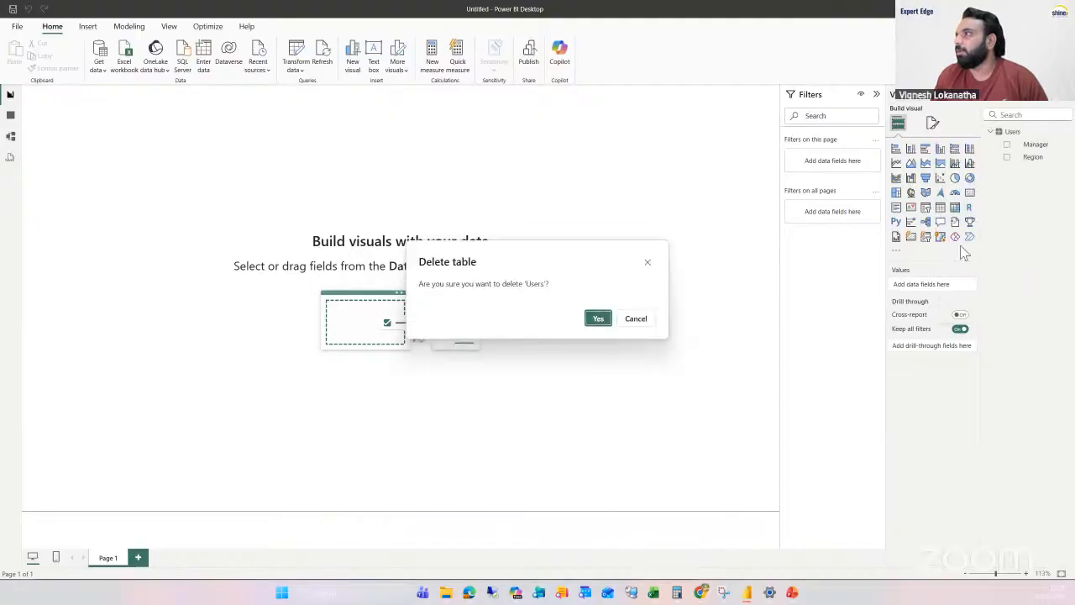
left_click(598, 323)
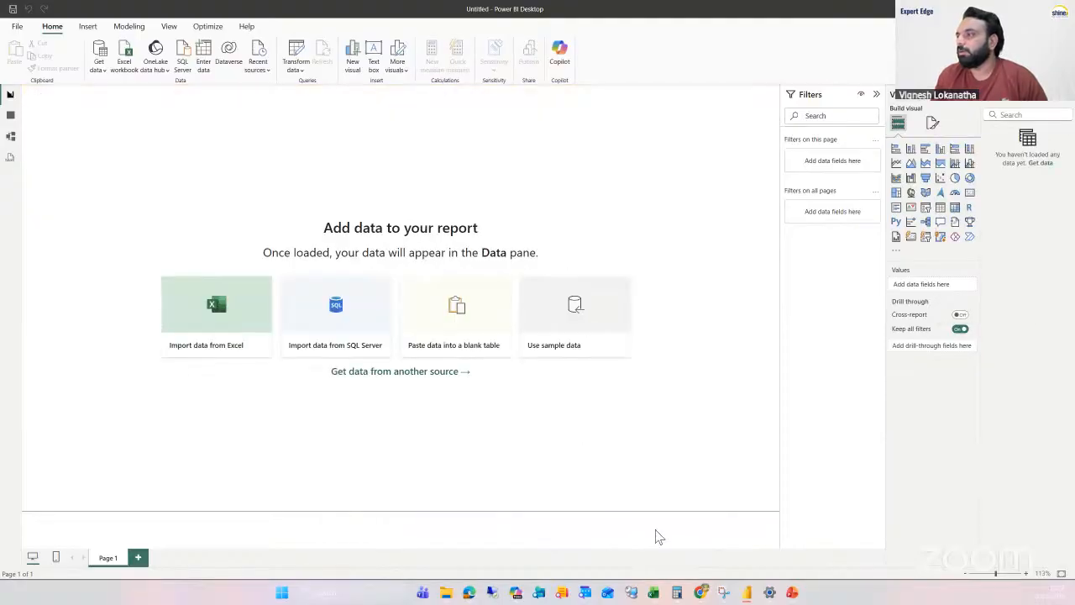
Step: Switch to the UBG To Power BI - Data workbook in Excel and review its sales, Products, Locations, Customers and Sales People sheets
mouse_move(661, 601)
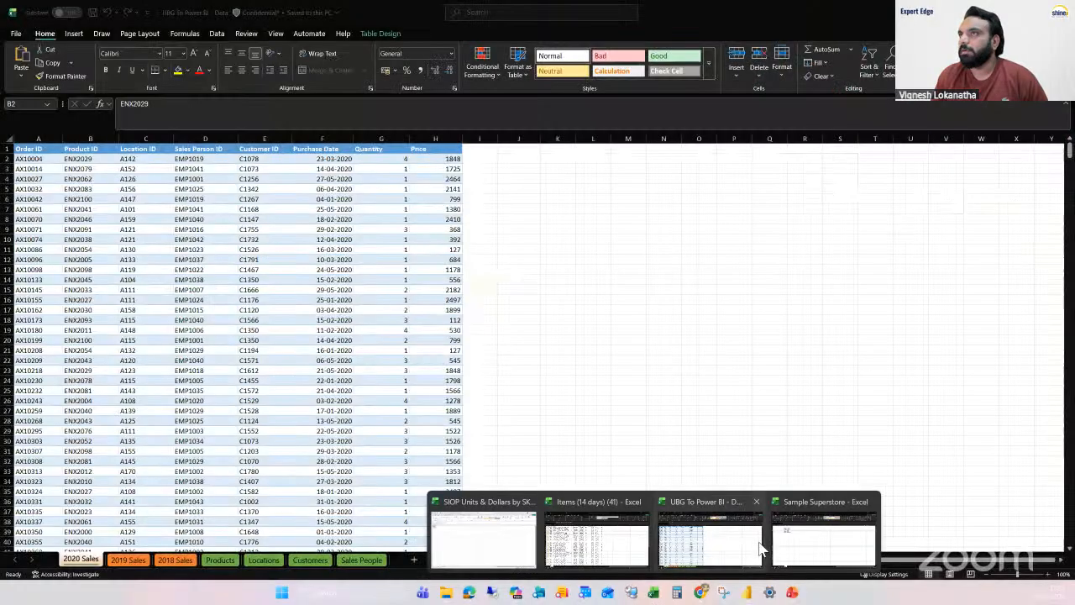
left_click(760, 553)
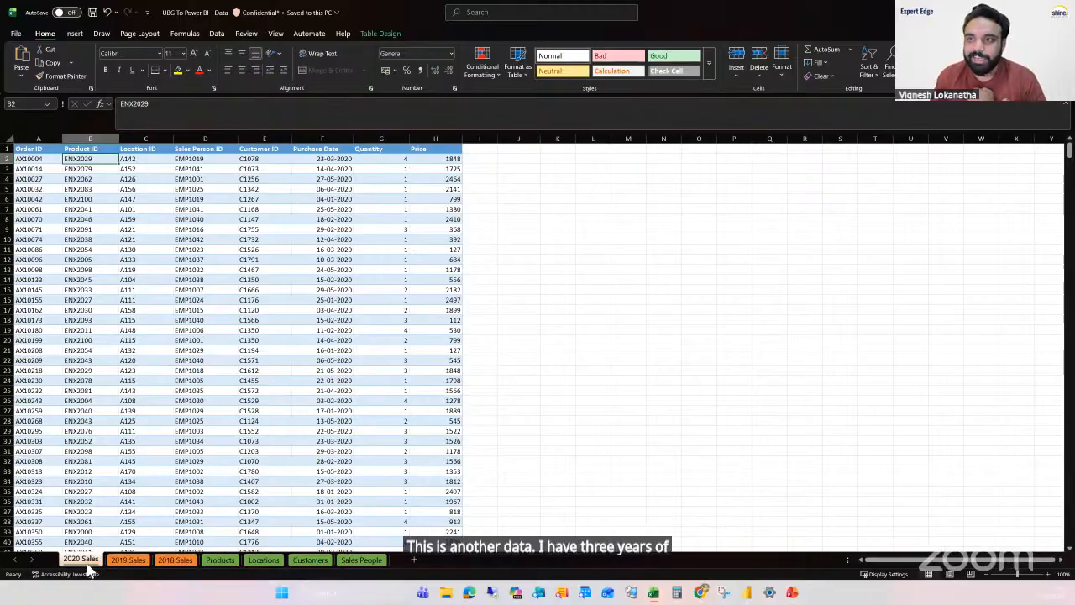
left_click(126, 561)
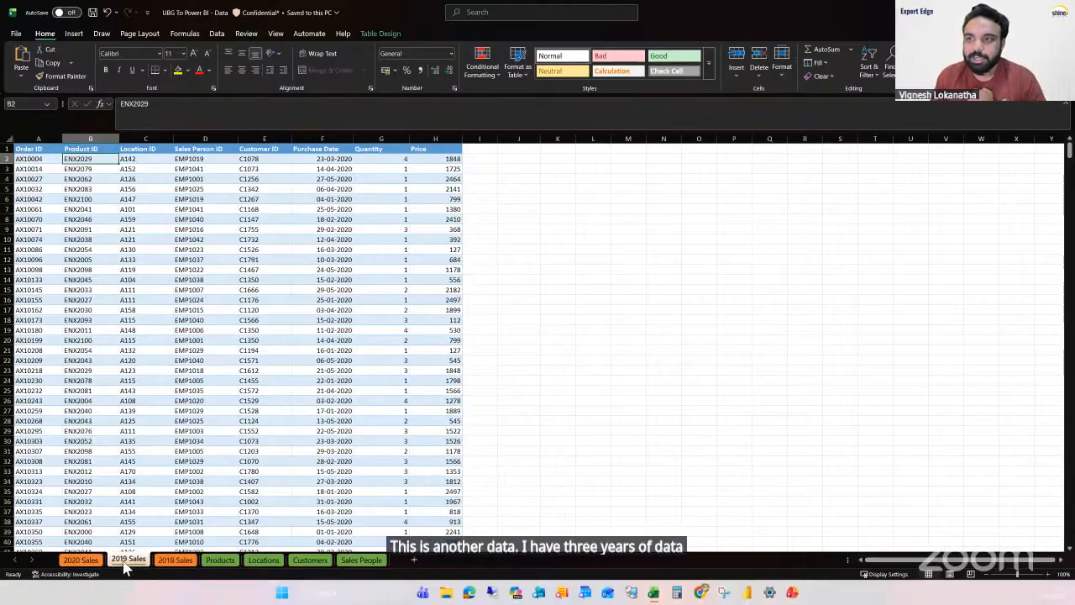
left_click(176, 564)
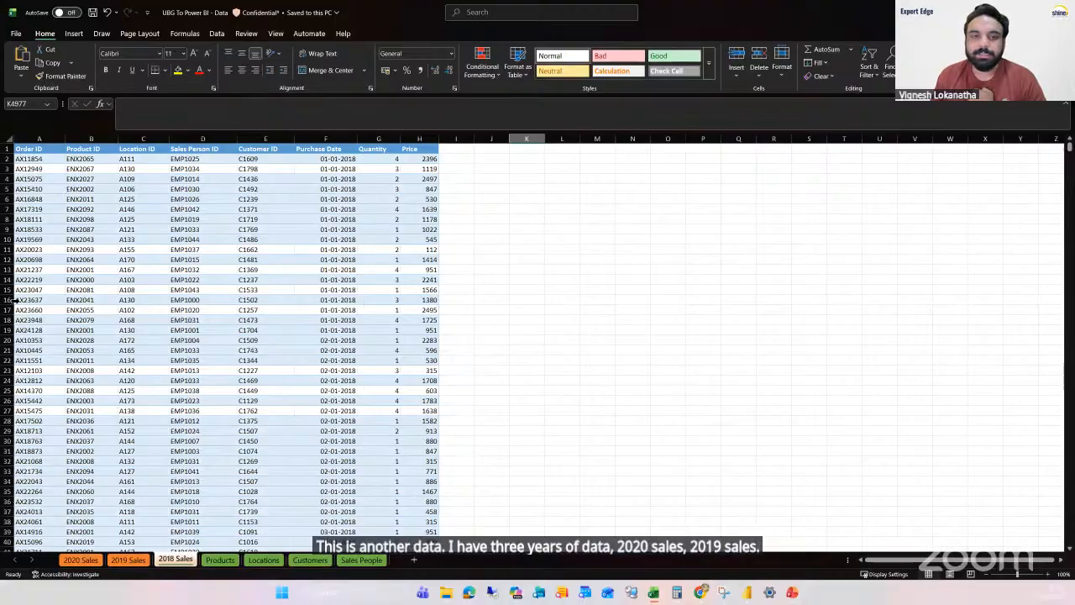
left_click(217, 562)
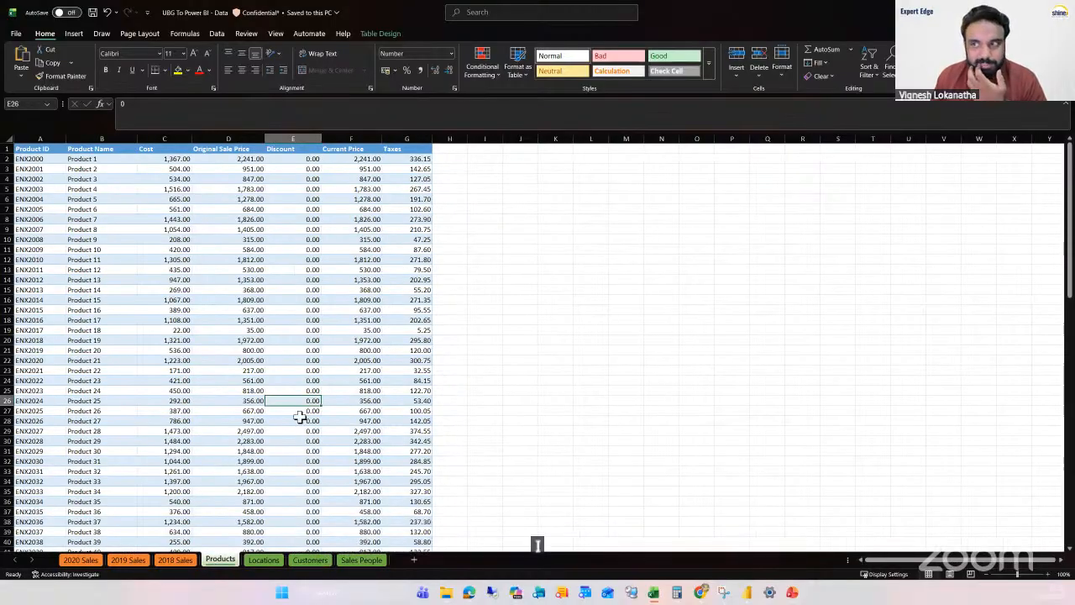
left_click(265, 561)
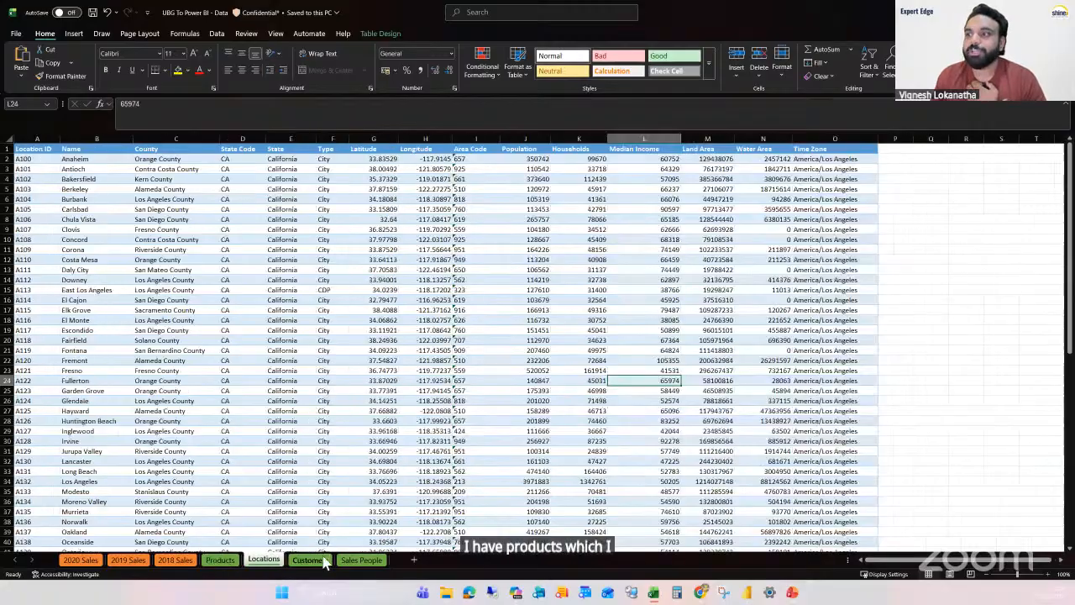
left_click(324, 561)
left_click(361, 560)
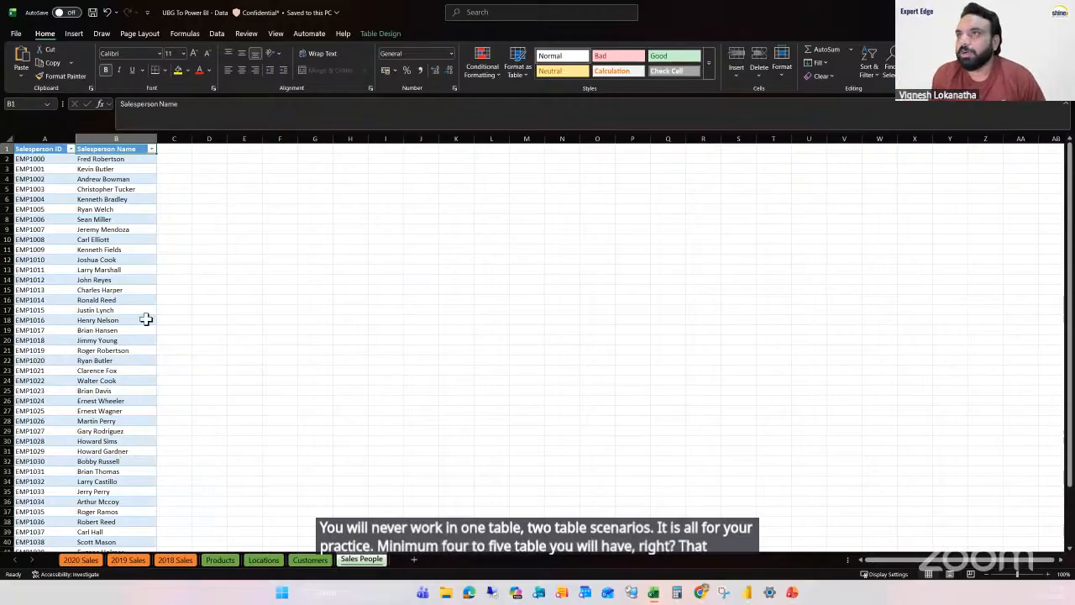
Step: Examine the column headers of the 2020 Sales sheet, such as Sales Person ID, and compare them with the 2019 Sales sheet
left_click(82, 559)
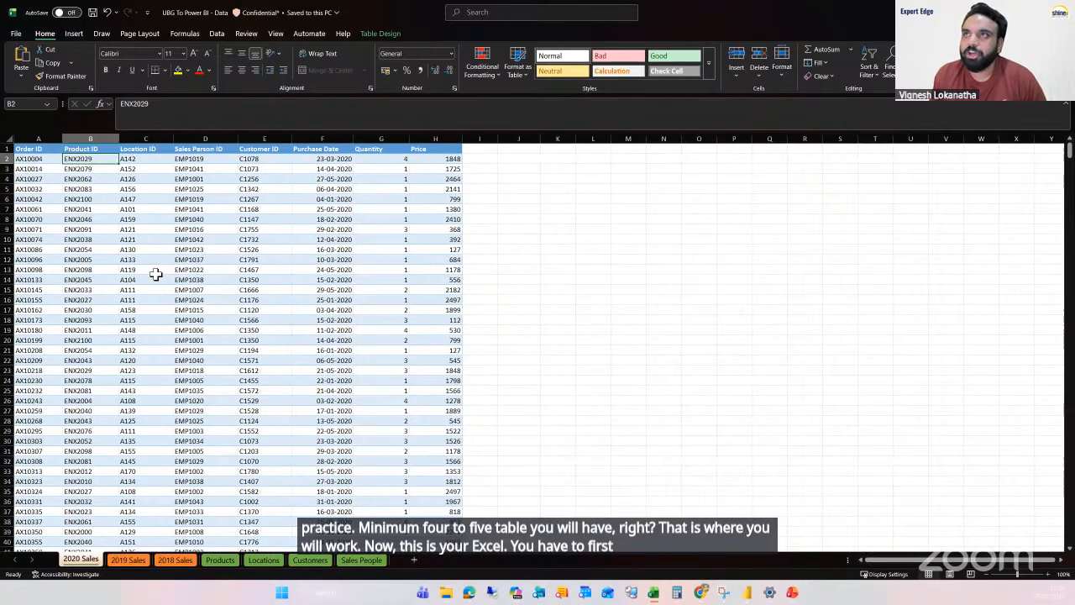
left_click(50, 150)
left_click(70, 151)
left_click(189, 150)
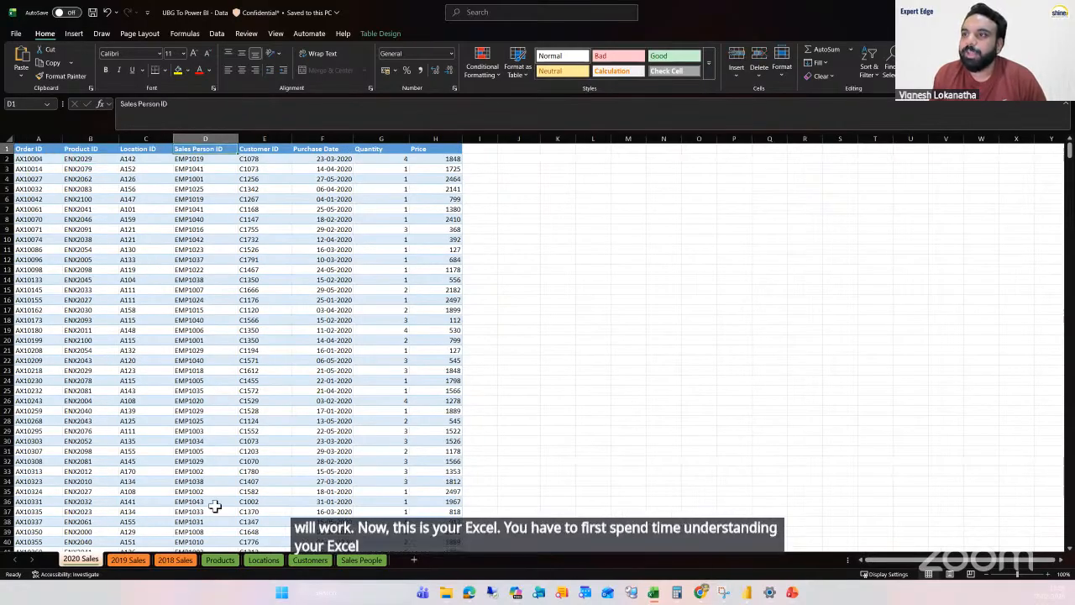
left_click(129, 561)
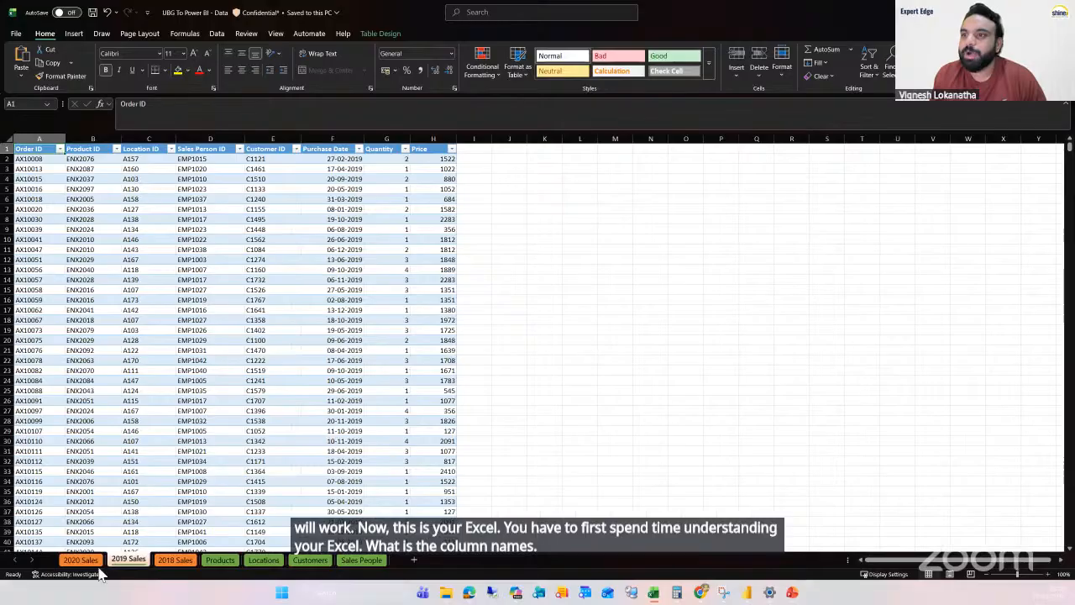
left_click(93, 560)
Step: Switch back to Power BI Desktop and connect to the Excel workbook UBG To Power BI - Data as a data source
left_click(747, 592)
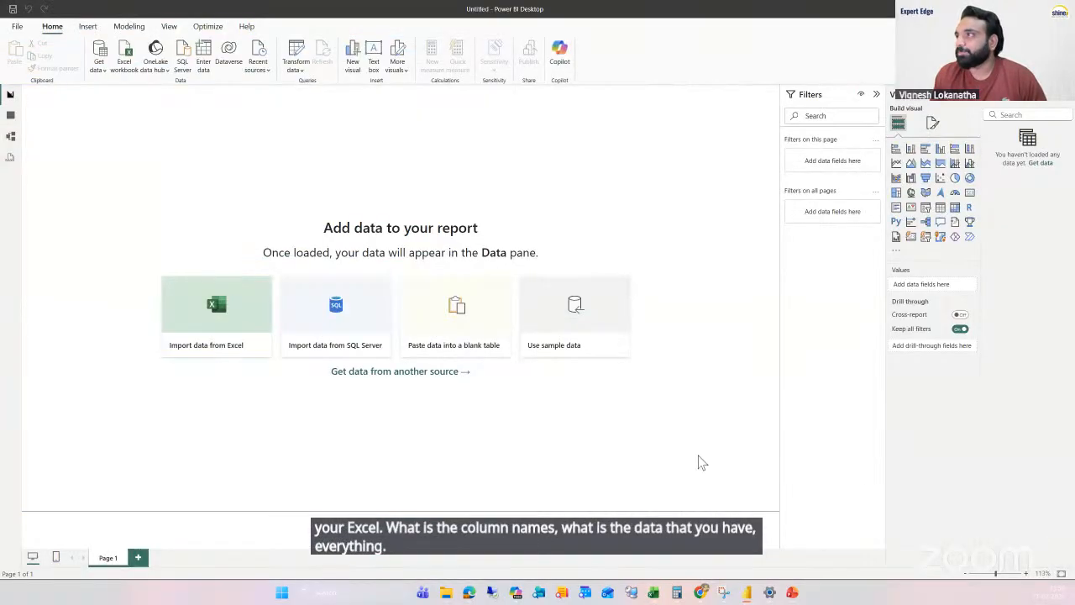
left_click(105, 74)
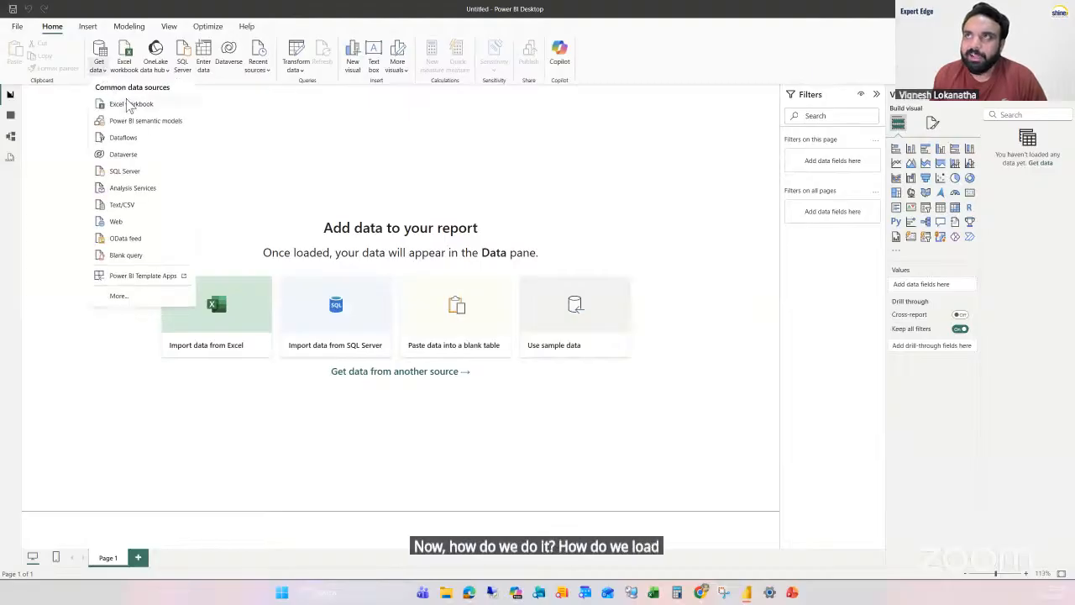
left_click(124, 104)
left_click(138, 112)
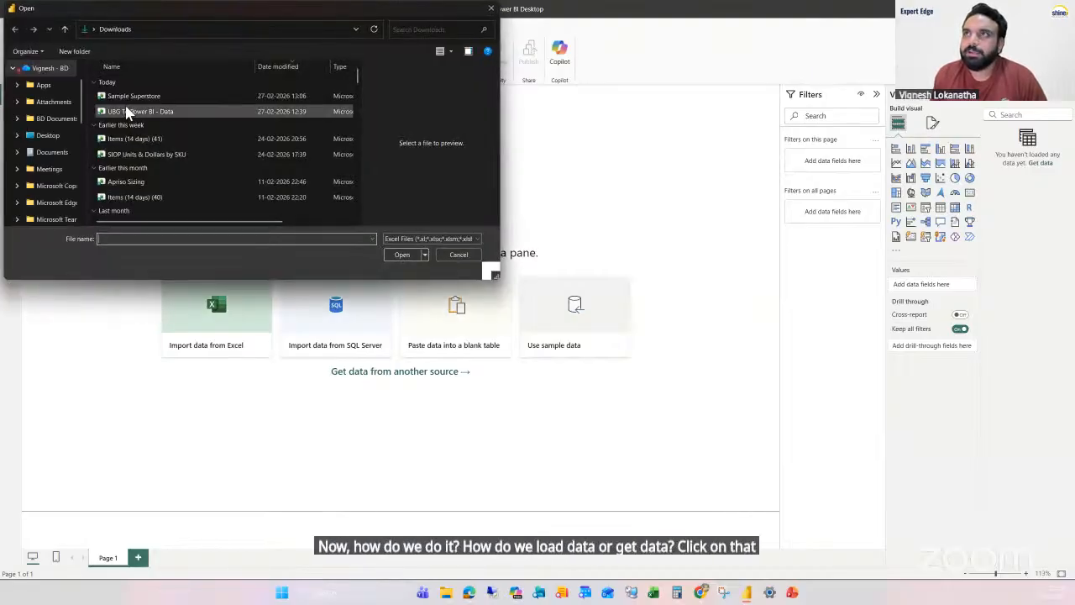
left_click(401, 254)
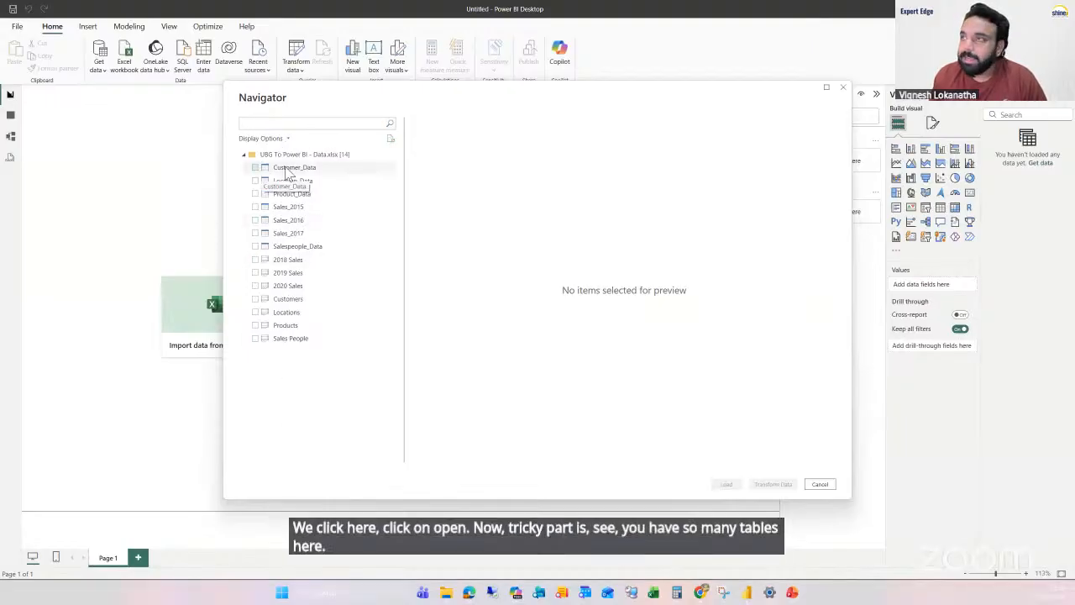
left_click(257, 172)
left_click(254, 167)
left_click(255, 180)
left_click(254, 194)
left_click(254, 207)
left_click(253, 220)
left_click(252, 246)
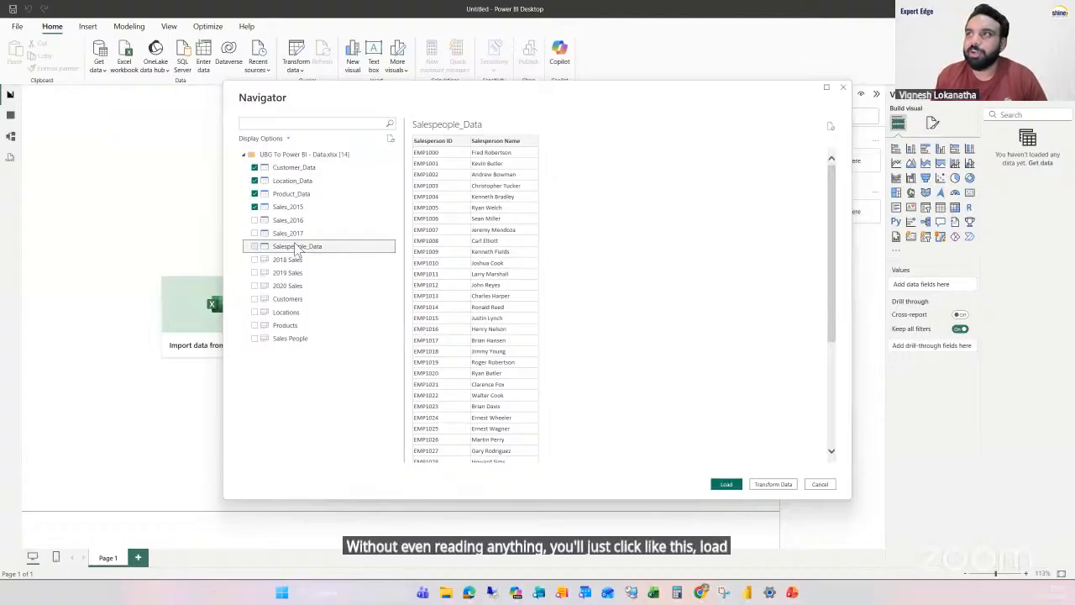
left_click(264, 207)
left_click(255, 207)
left_click(254, 194)
left_click(256, 181)
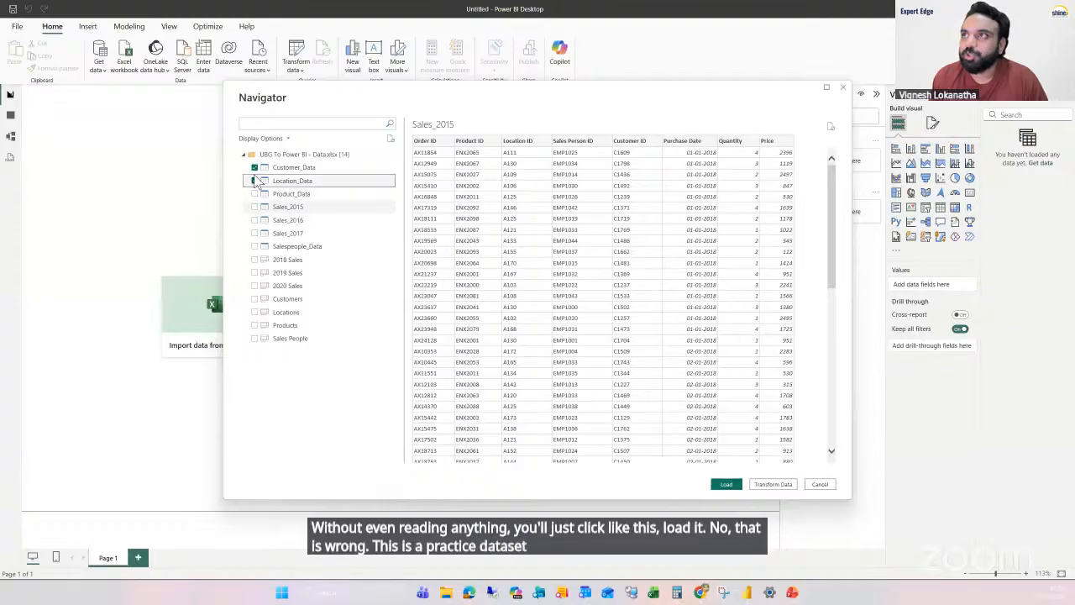
left_click(262, 168)
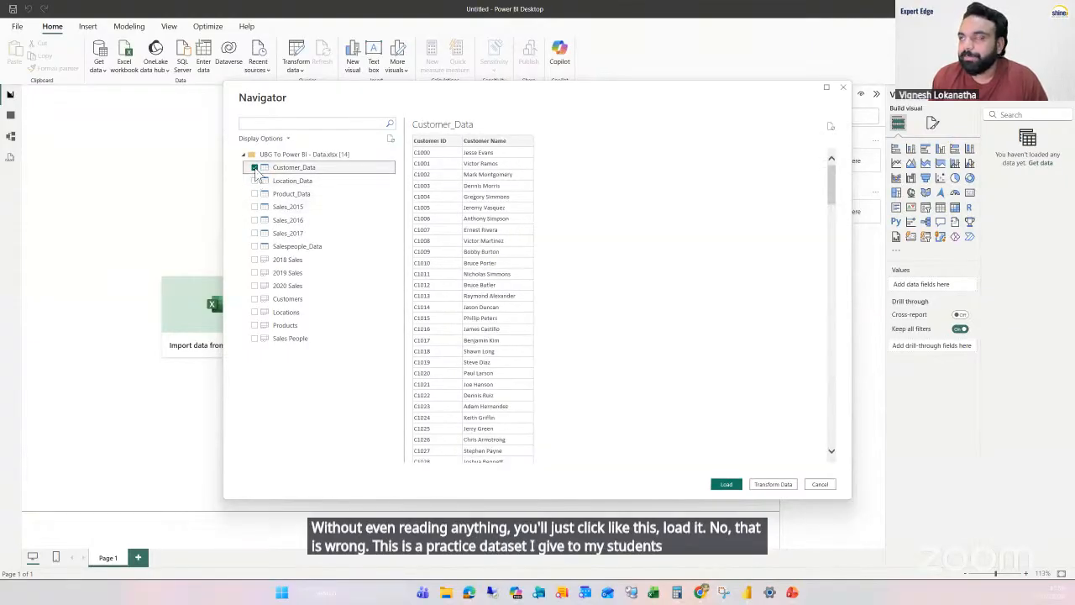
left_click(256, 168)
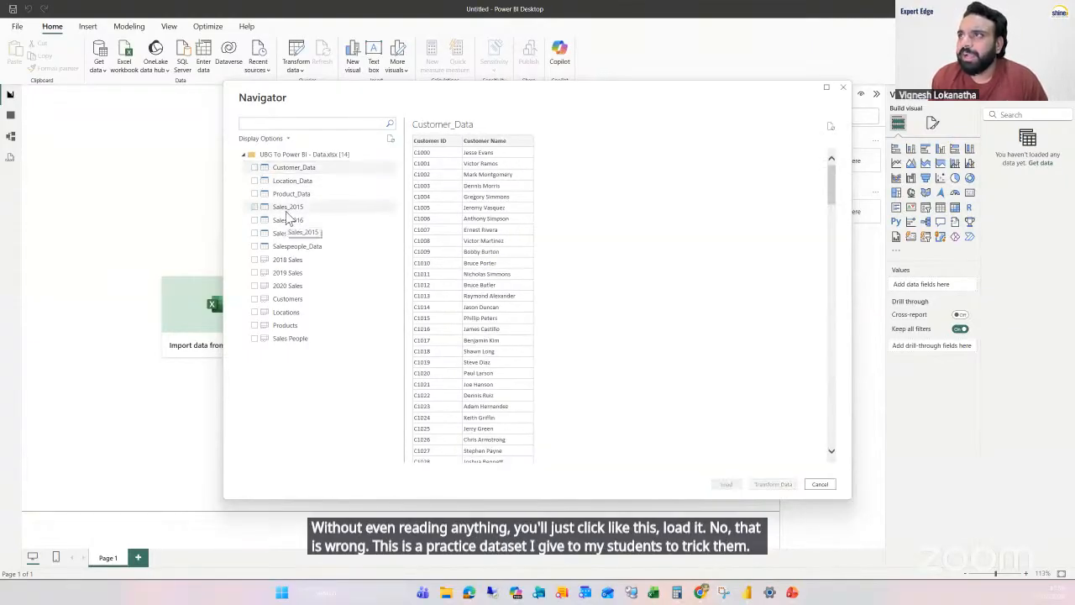
Step: Preview the Sales_2015, Sales_2016 and Sales_2017 tables one by one to check their purchase dates against their names
left_click(254, 206)
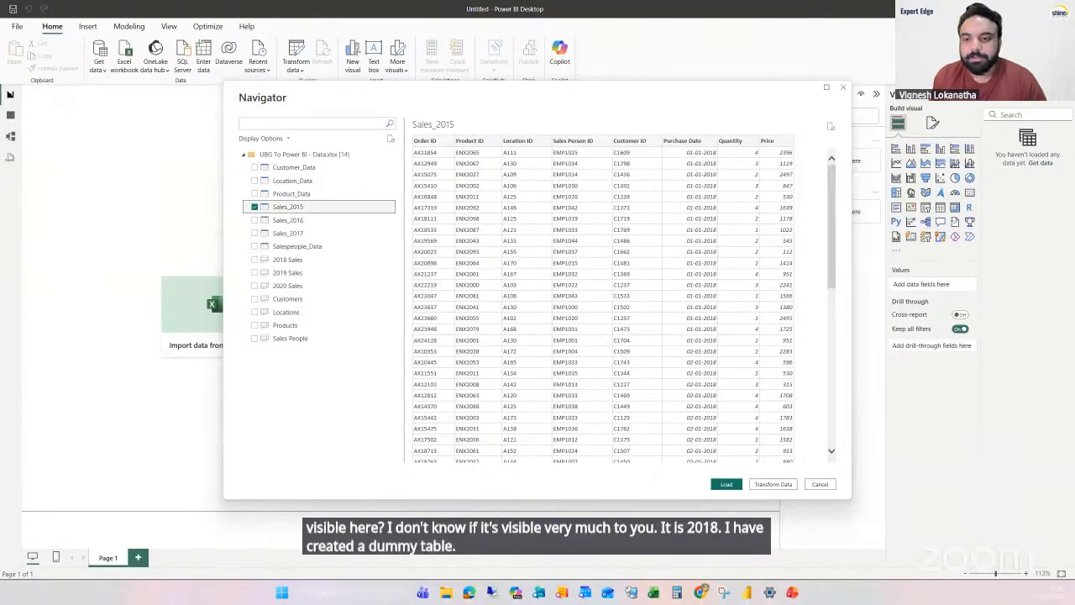
left_click(255, 219)
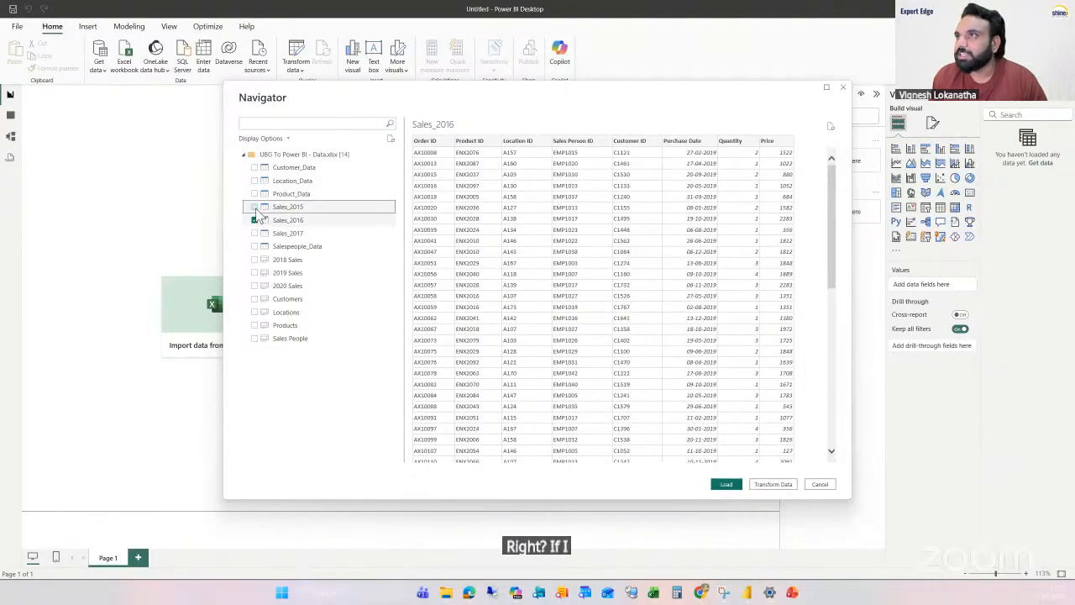
left_click(254, 219)
left_click(254, 232)
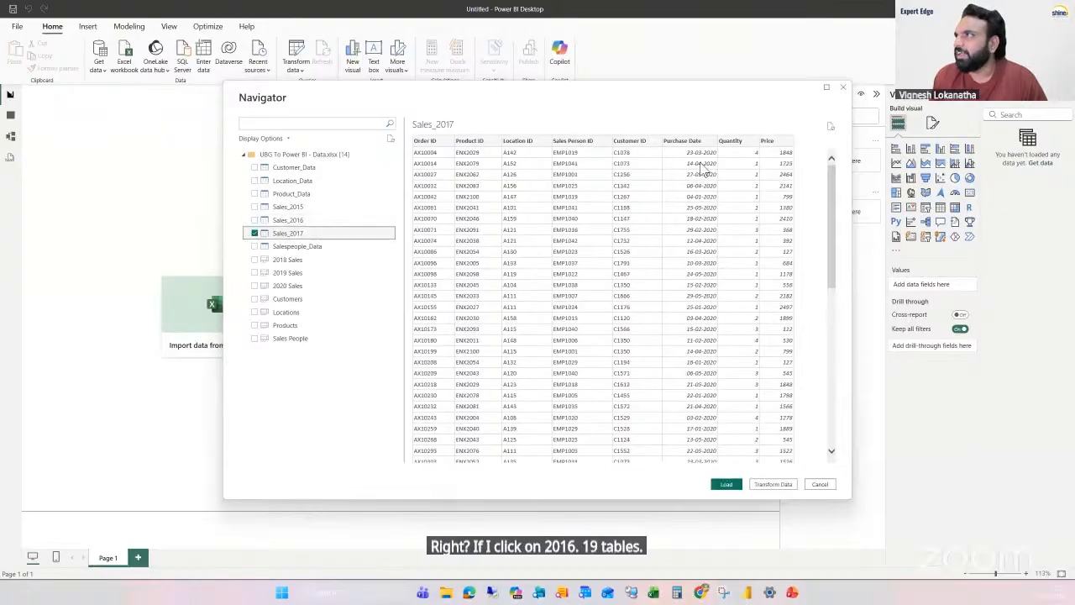
left_click(255, 233)
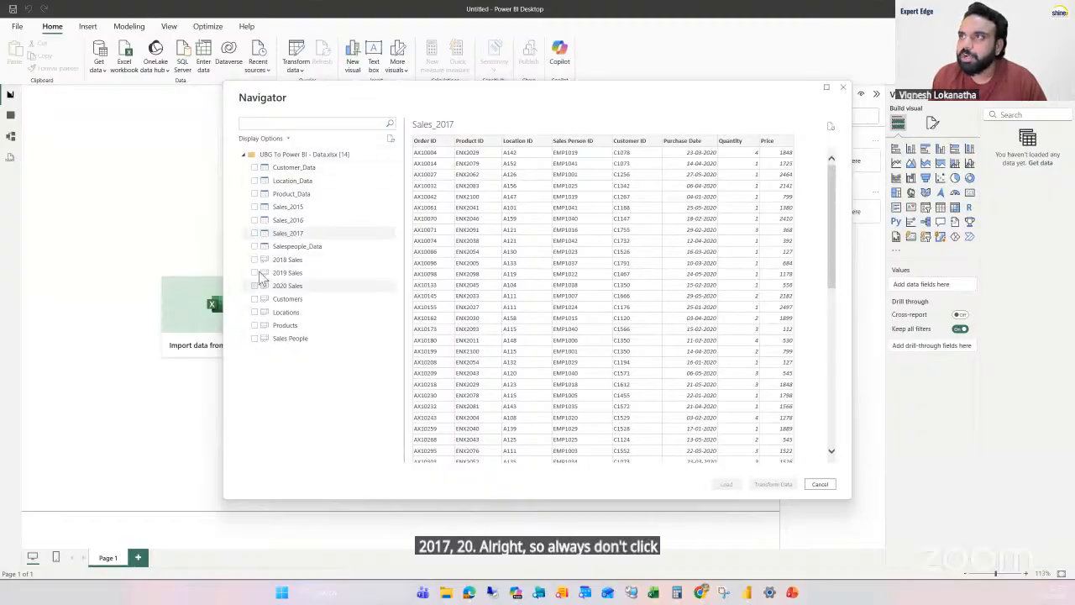
Step: Select the 2018 Sales, 2019 Sales, 2020 Sales, Customers, Locations, Products and Sales People sheets and open them for transformation
left_click(255, 259)
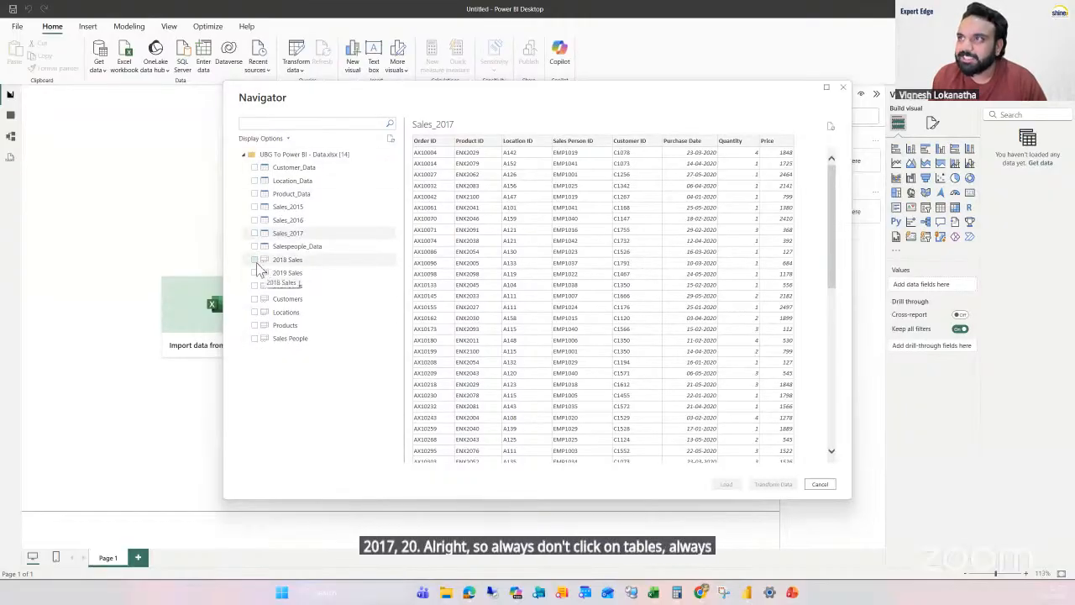
left_click(256, 273)
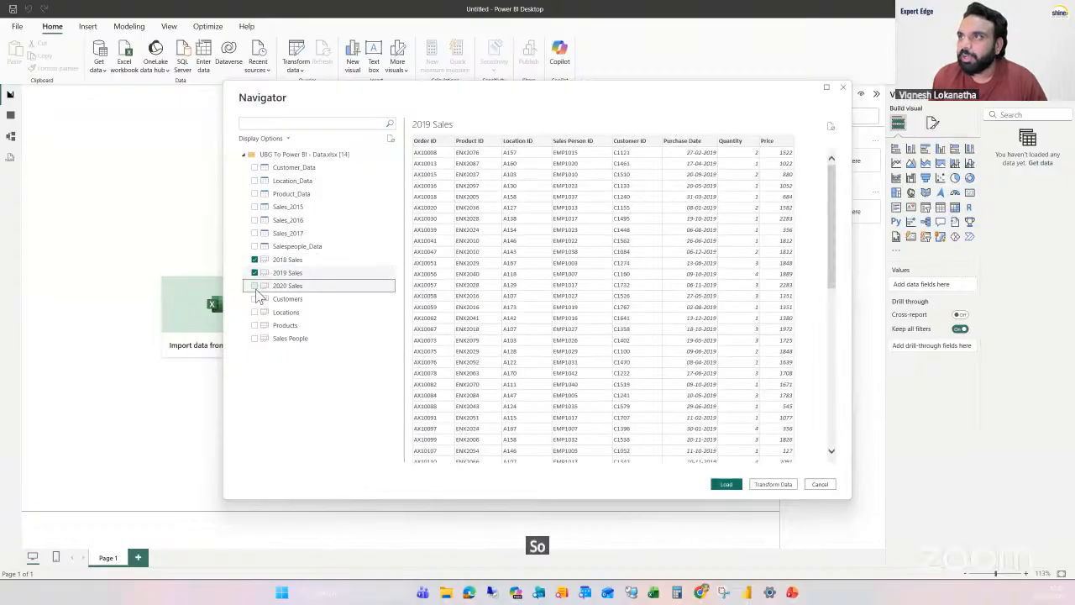
left_click(258, 286)
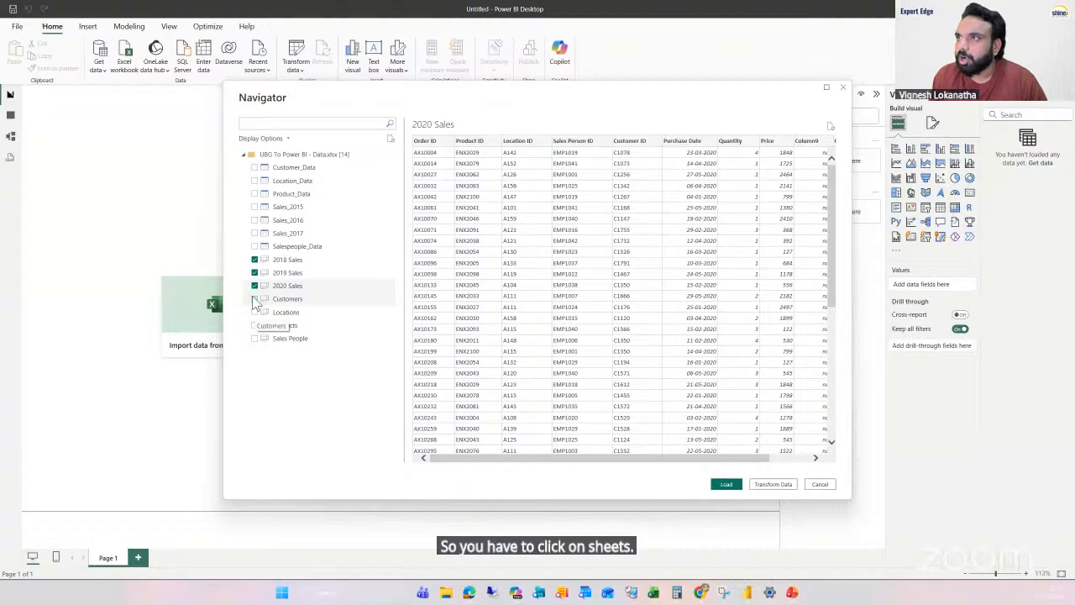
left_click(256, 300)
left_click(255, 312)
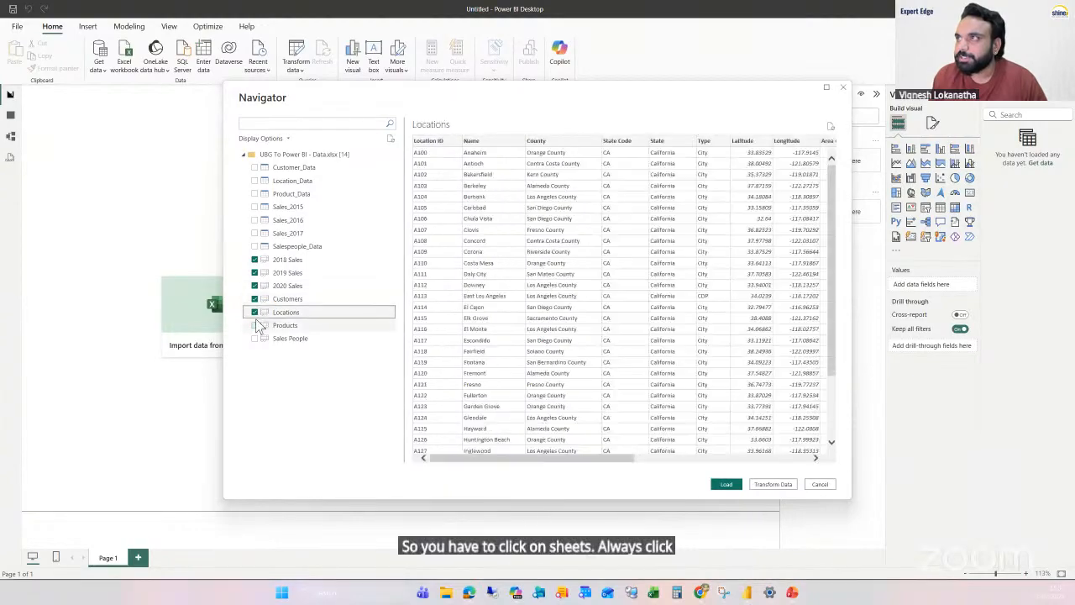
left_click(255, 325)
left_click(255, 338)
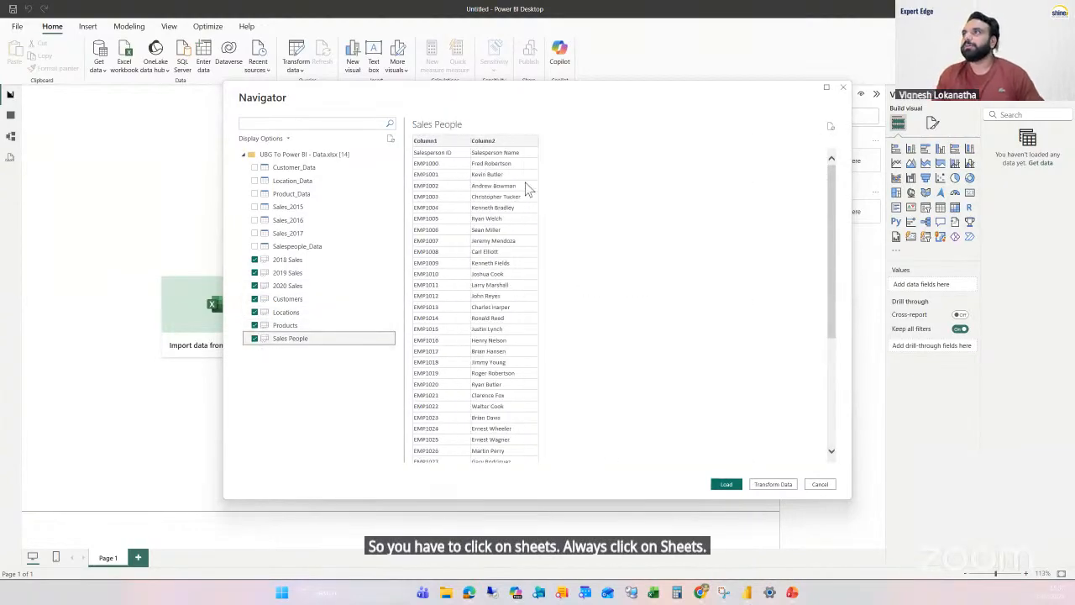
left_click(774, 484)
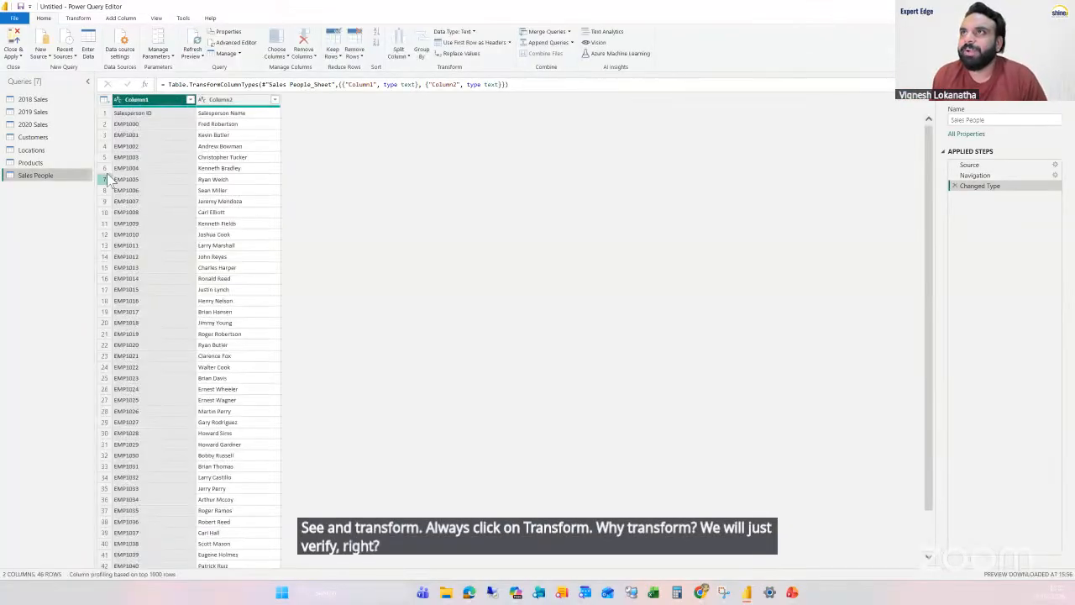
Step: Use the first row as headers in the Sales People and Customers queries, checking the Products and Locations queries in between
left_click(475, 44)
left_click(49, 165)
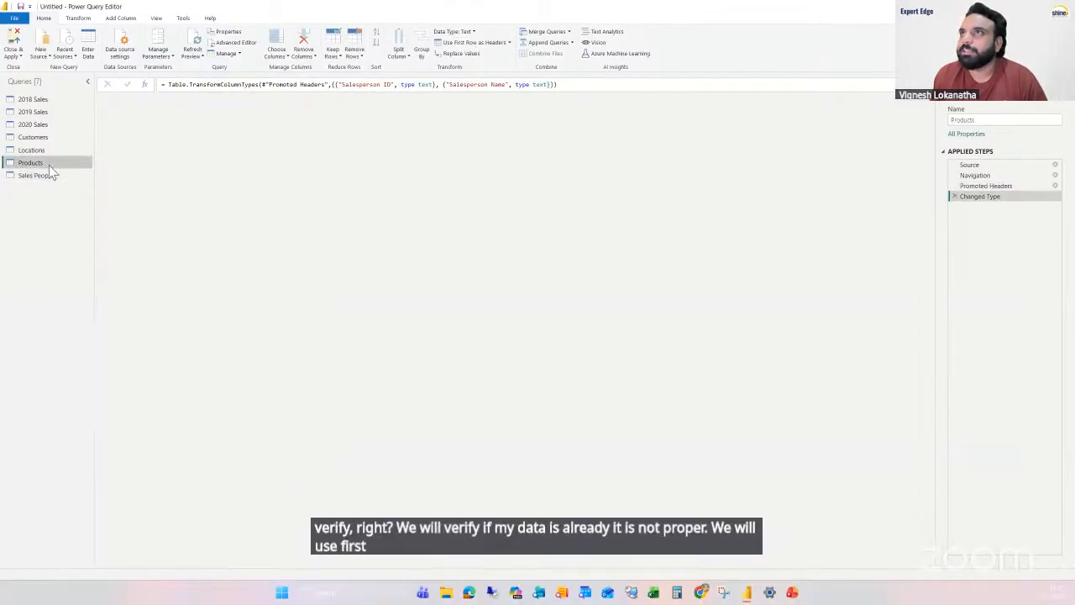
left_click(44, 148)
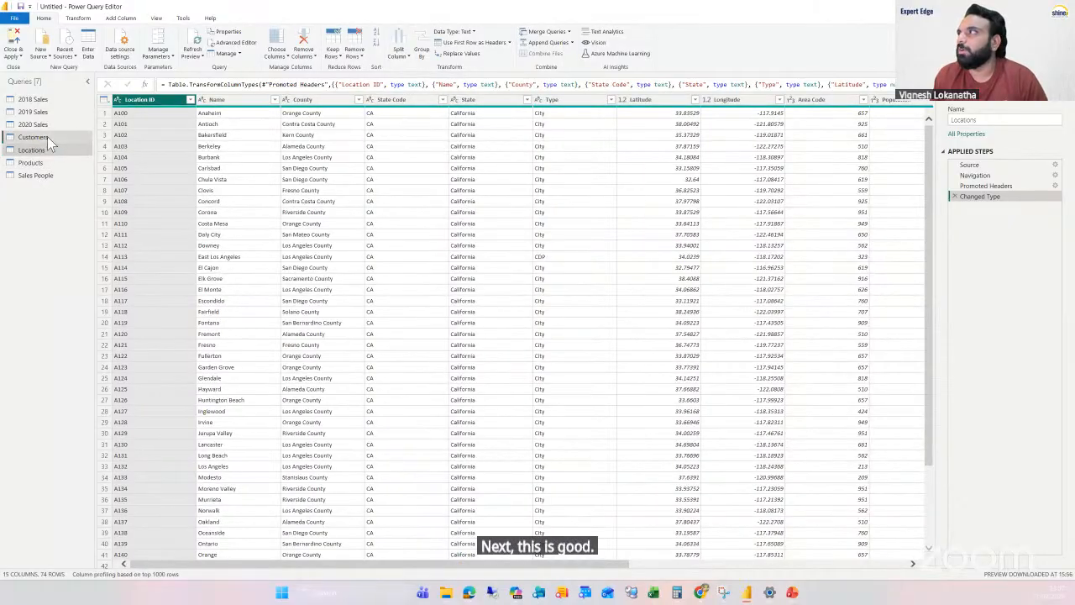
left_click(47, 136)
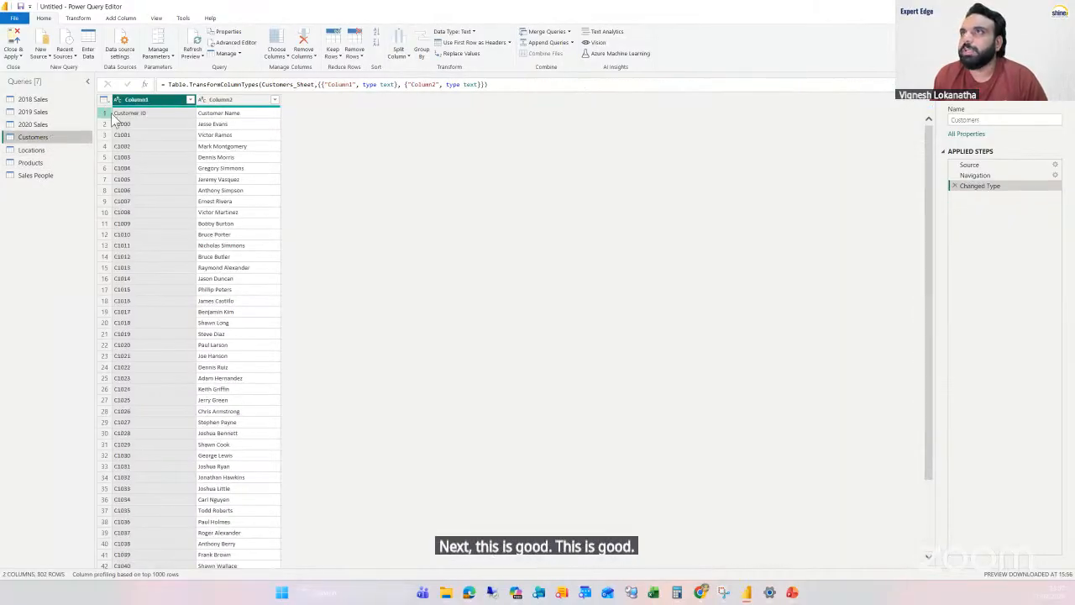
left_click(490, 47)
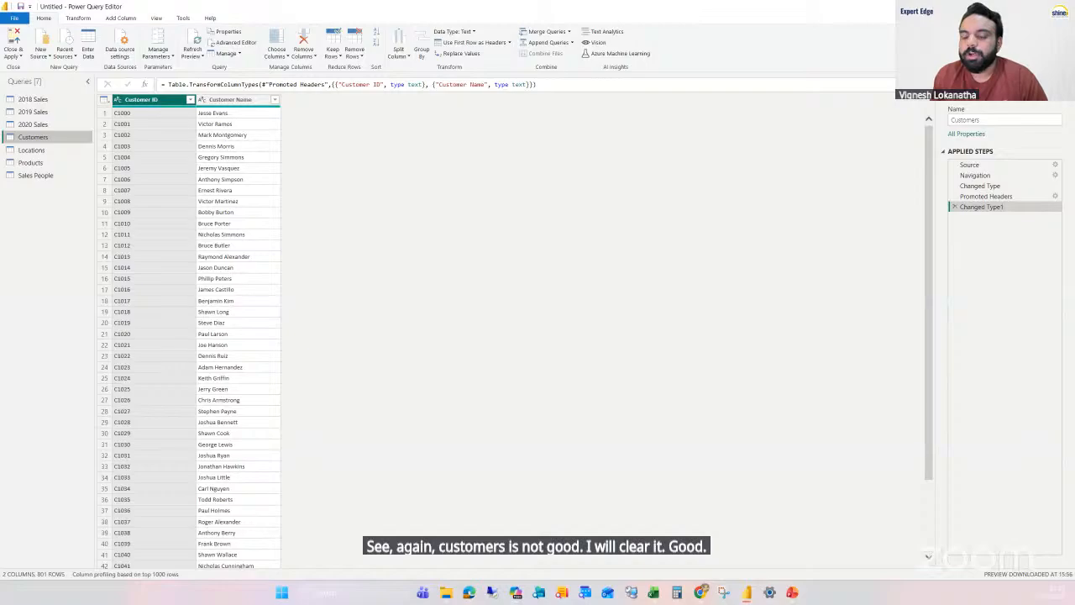
Step: Switch to the UBG To Power BI - Data workbook in Excel to view its sheets, and return to the Power Query Editor
mouse_move(653, 592)
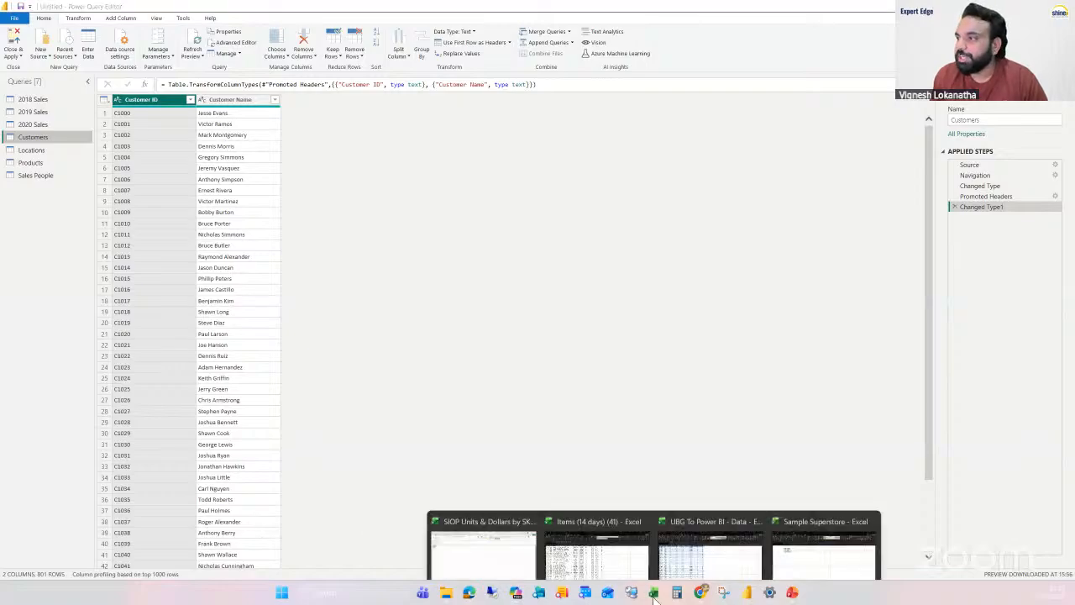
left_click(664, 548)
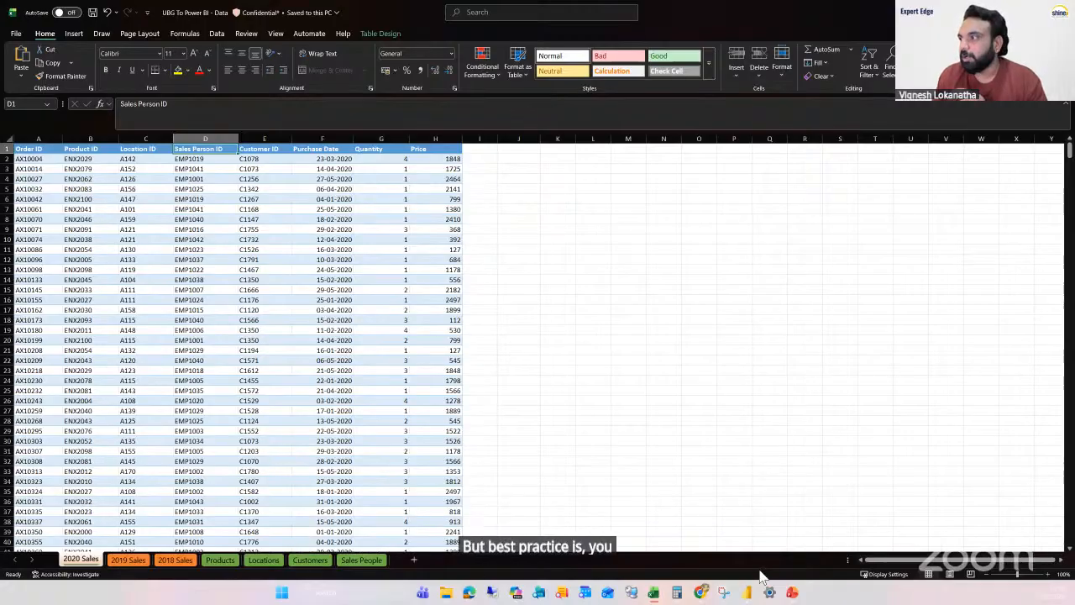
mouse_move(747, 593)
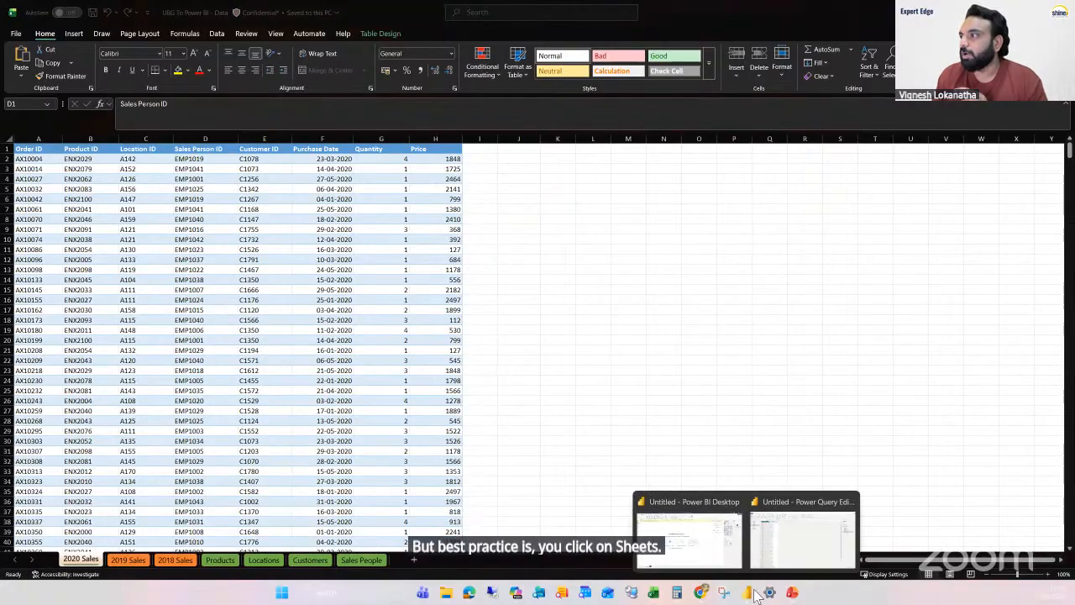
left_click(708, 526)
left_click(775, 536)
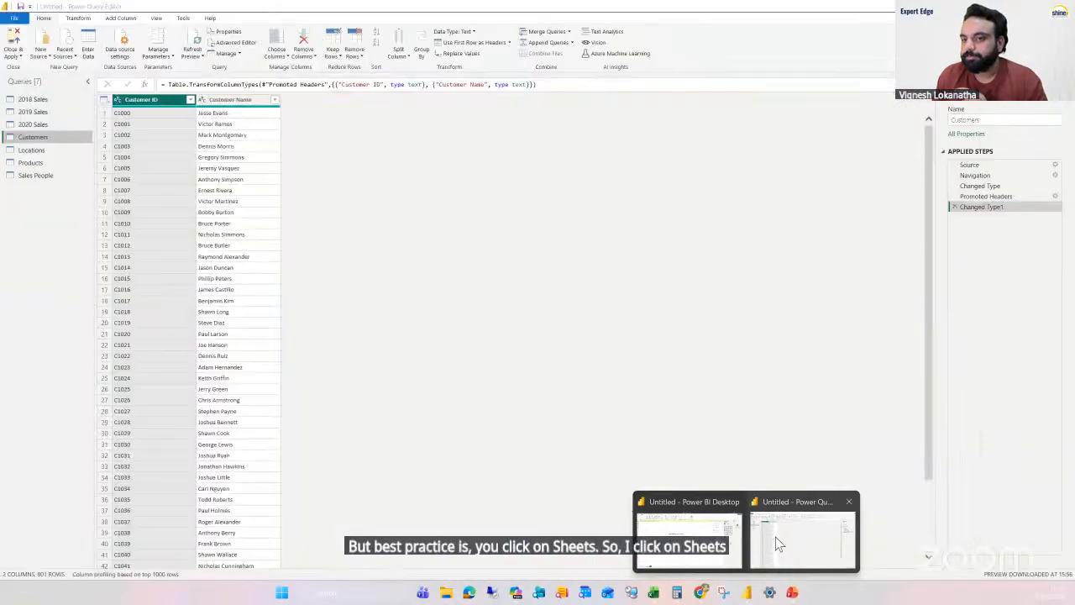
Step: Check the 2020, 2019 and 2018 Sales queries, and close the Power Query Editor with all query changes applied
left_click(44, 124)
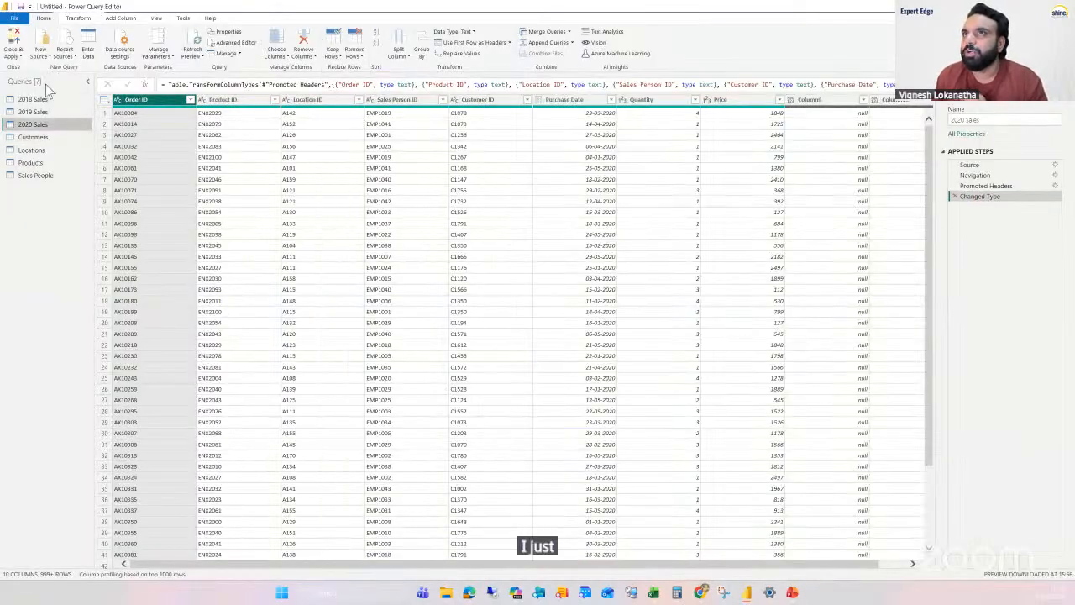
left_click(44, 109)
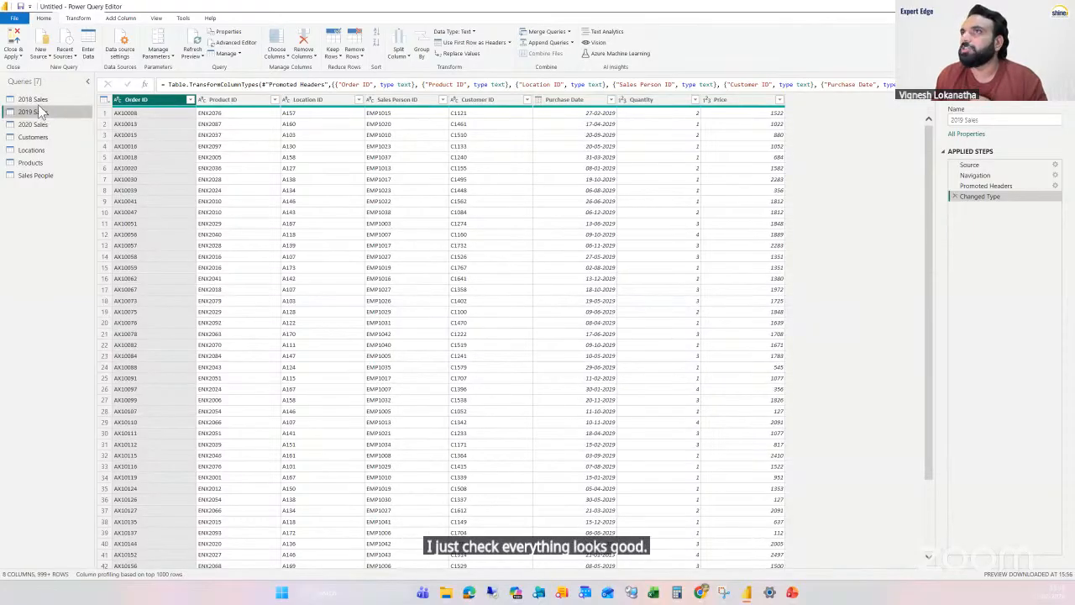
left_click(36, 99)
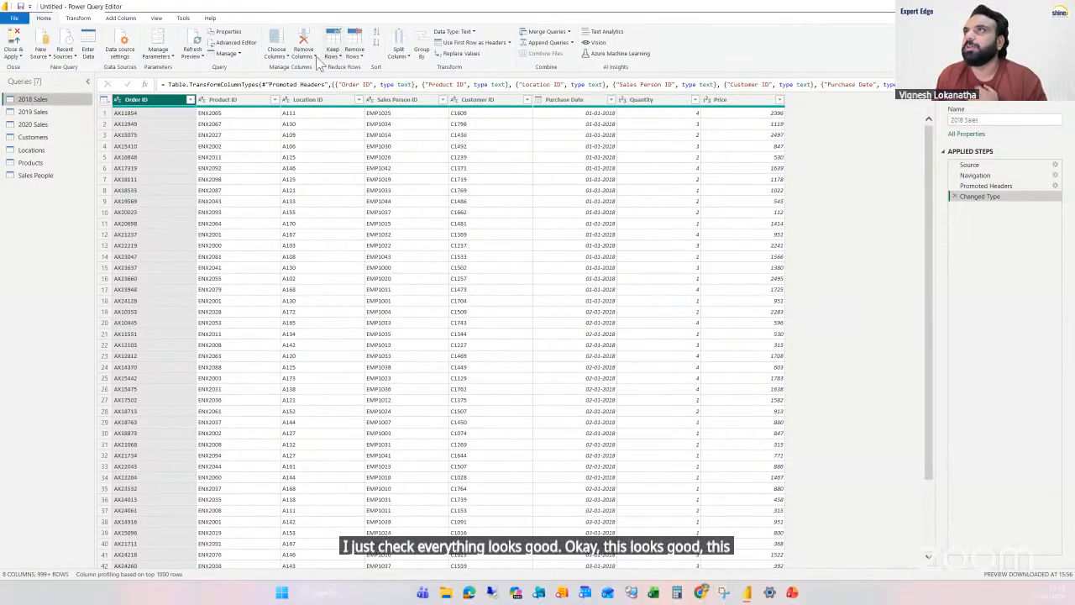
left_click(13, 57)
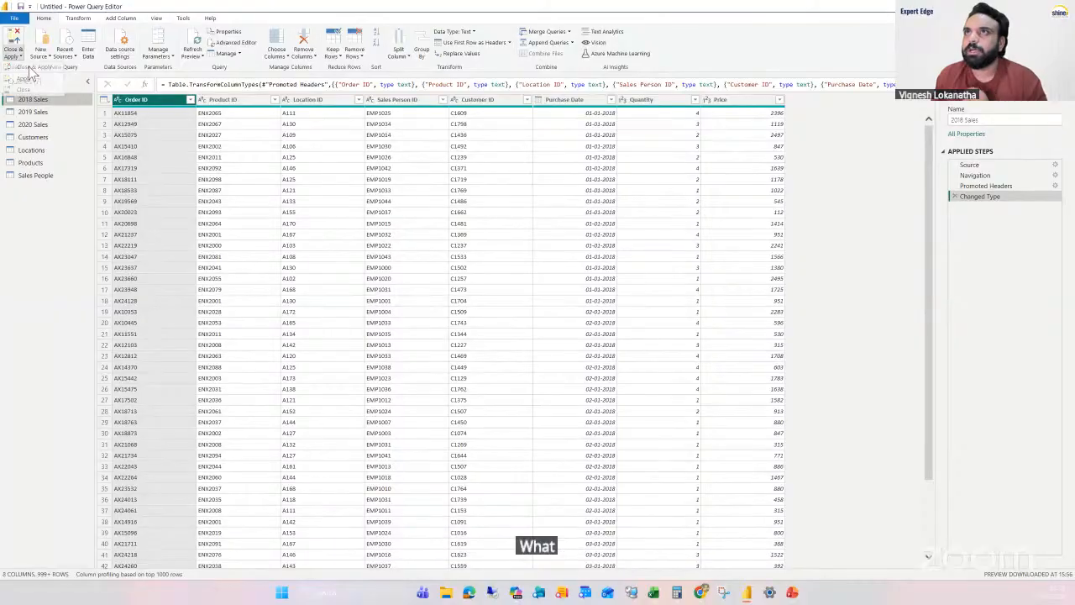
left_click(23, 89)
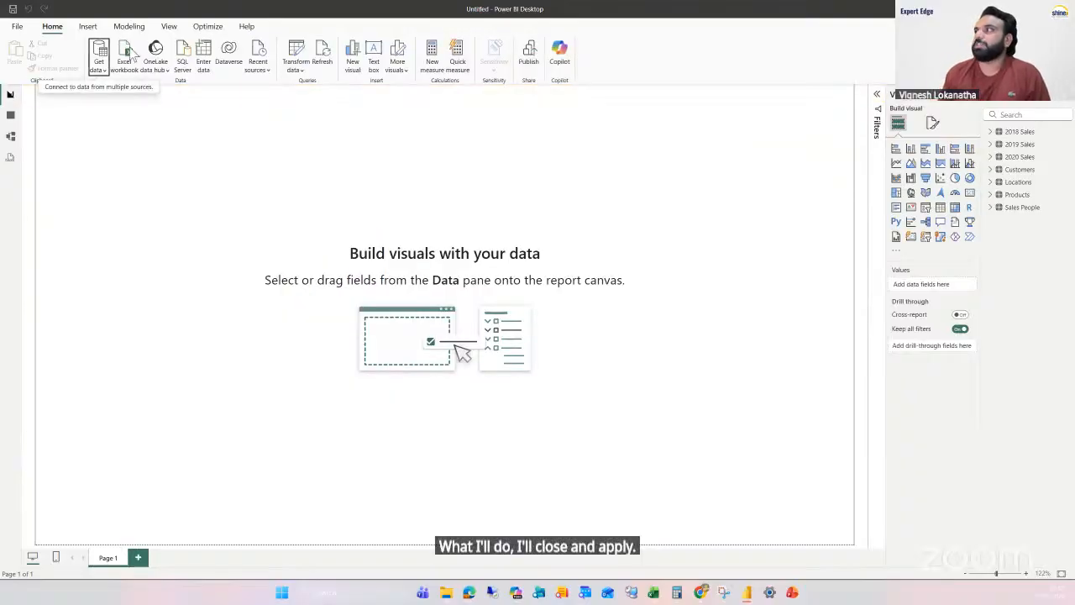
Step: Review the loaded sales, Customers, Locations and Sales People tables one by one in Table view
left_click(10, 115)
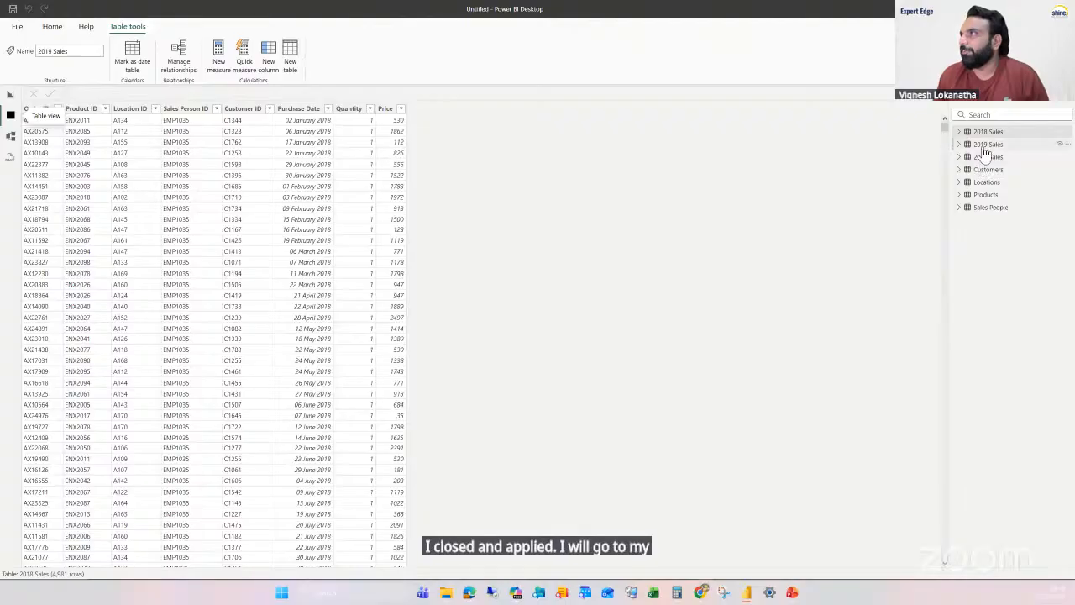
left_click(984, 147)
left_click(985, 158)
left_click(985, 169)
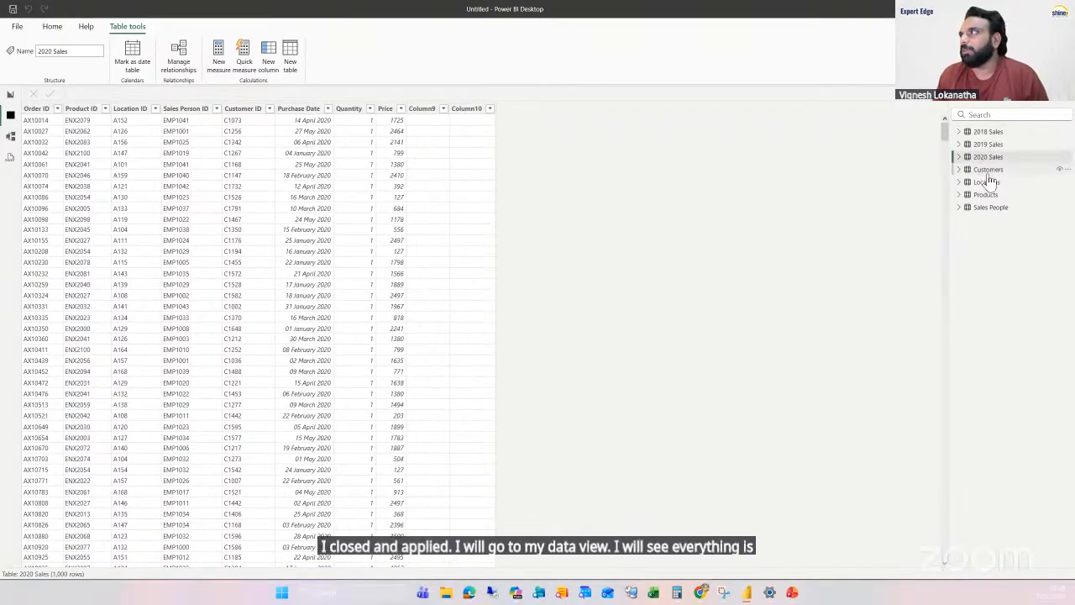
left_click(986, 182)
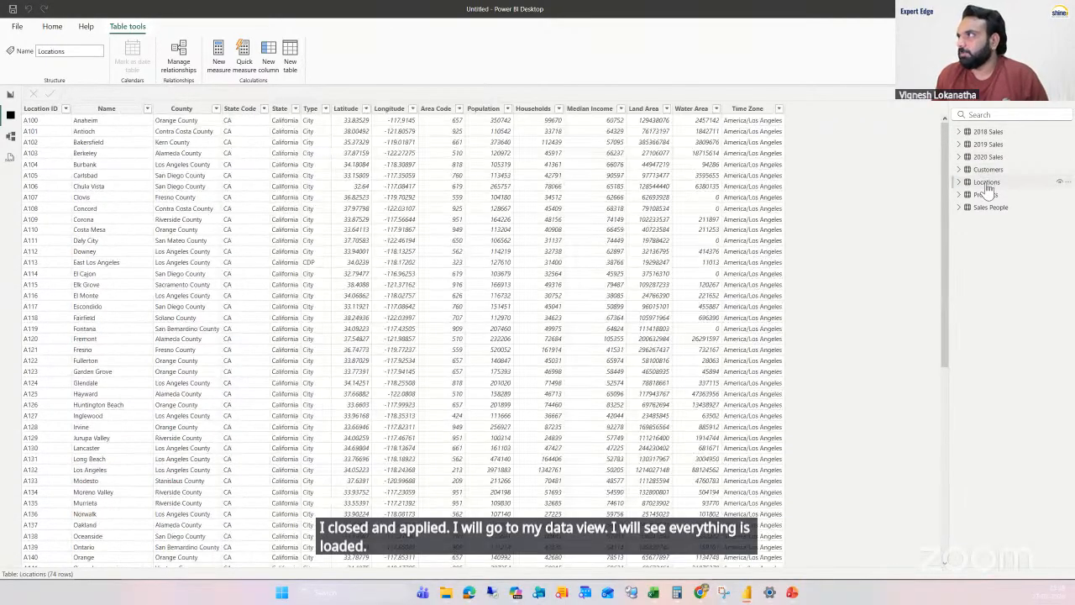
left_click(991, 206)
Step: Rearrange the model diagram with Customers and Locations along the upper edge, 2018 Sales beside 2020 Sales and Sales People below them
left_click(10, 94)
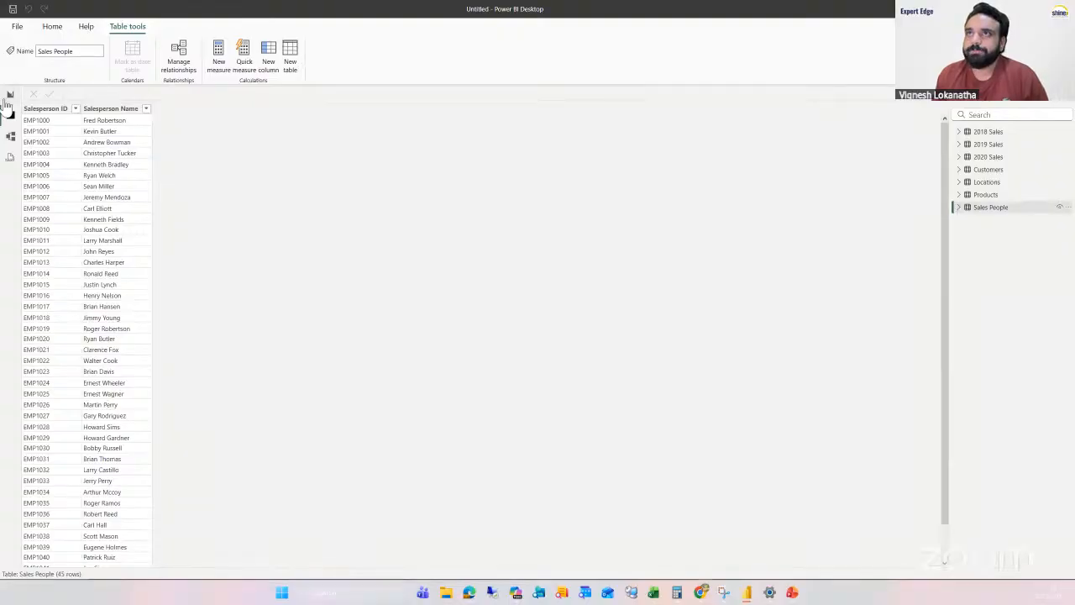
left_click(9, 135)
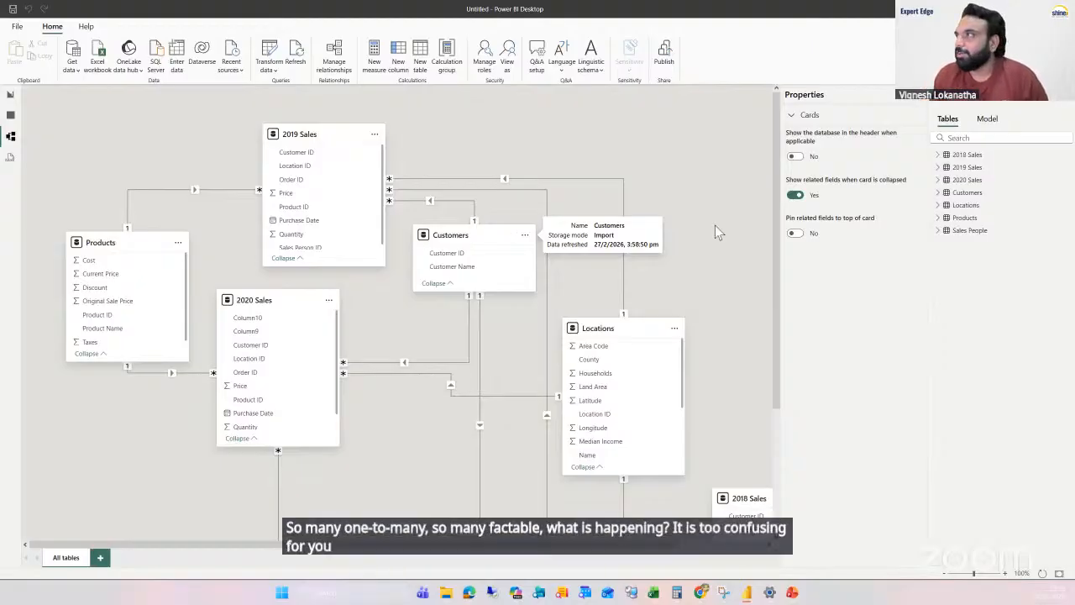
left_click_drag(629, 330, 689, 148)
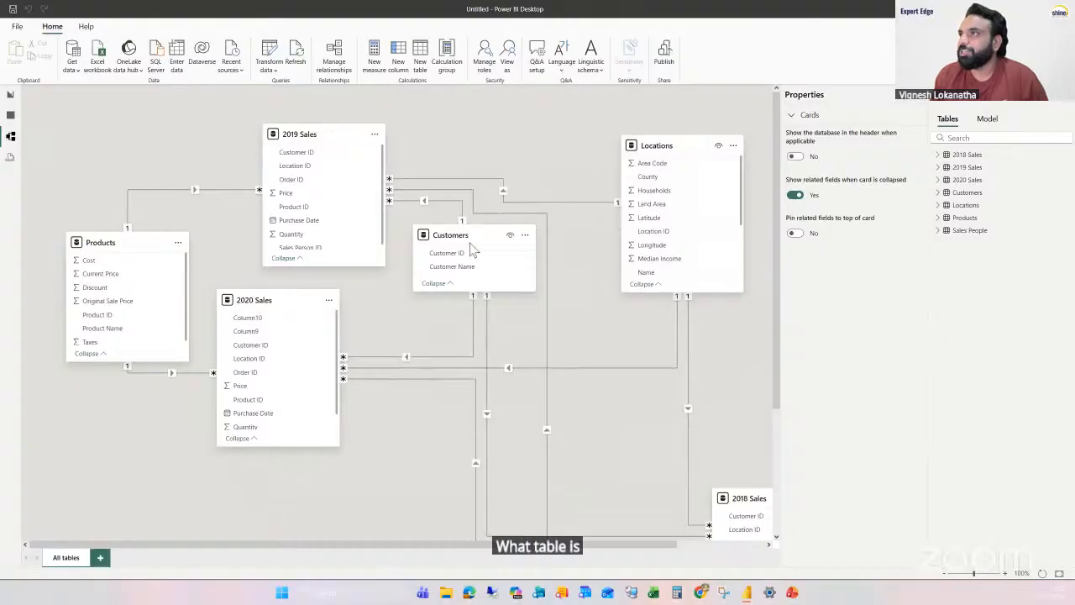
left_click_drag(467, 232, 496, 160)
left_click_drag(748, 508, 415, 313)
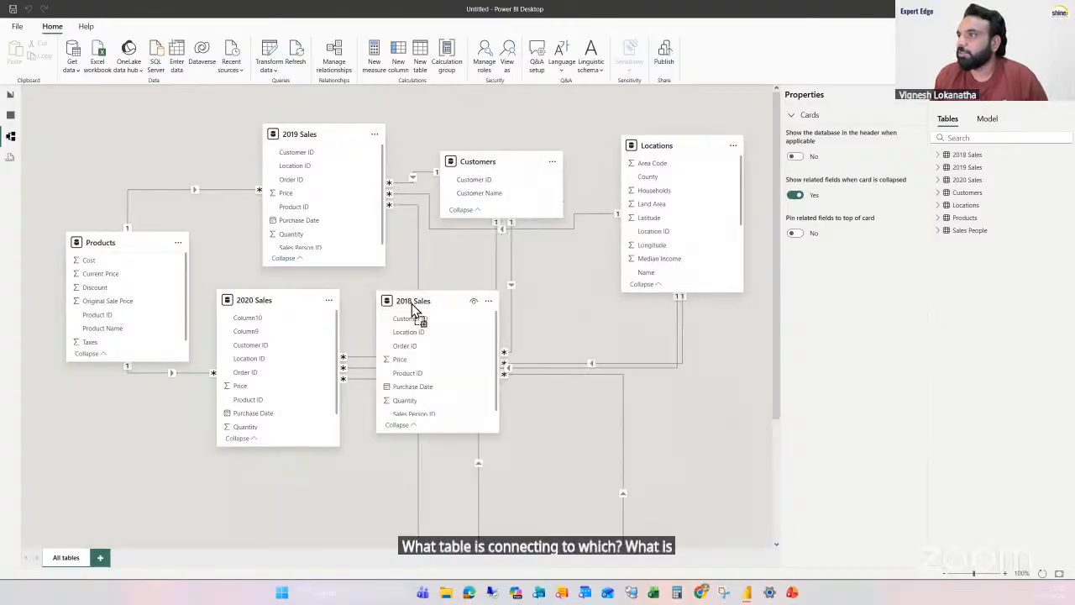
scroll(672, 440, "down", 3)
left_click_drag(643, 453, 382, 521)
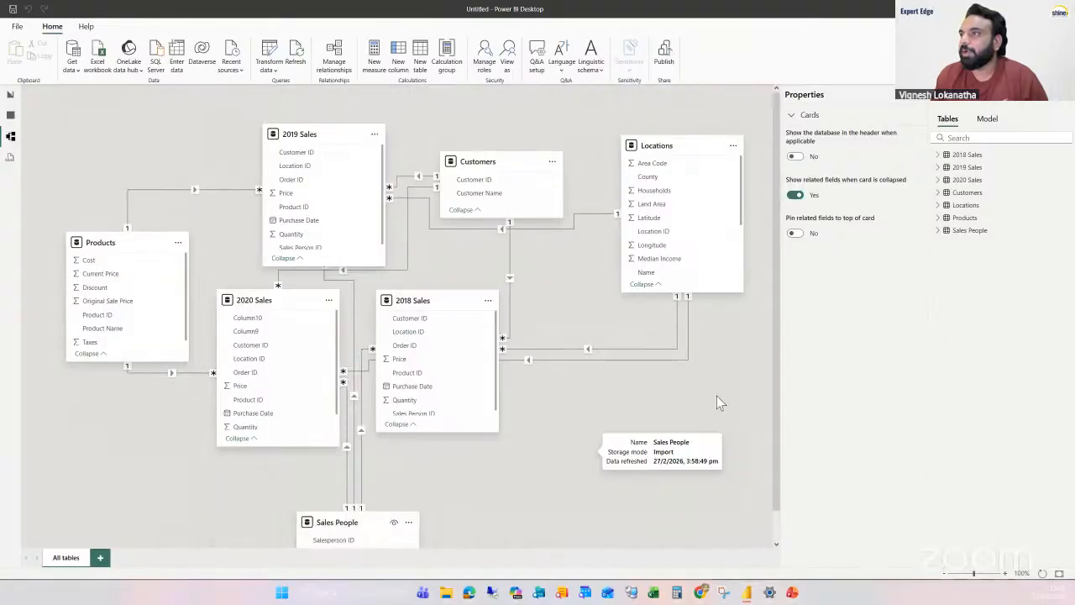
left_click_drag(447, 308, 509, 307)
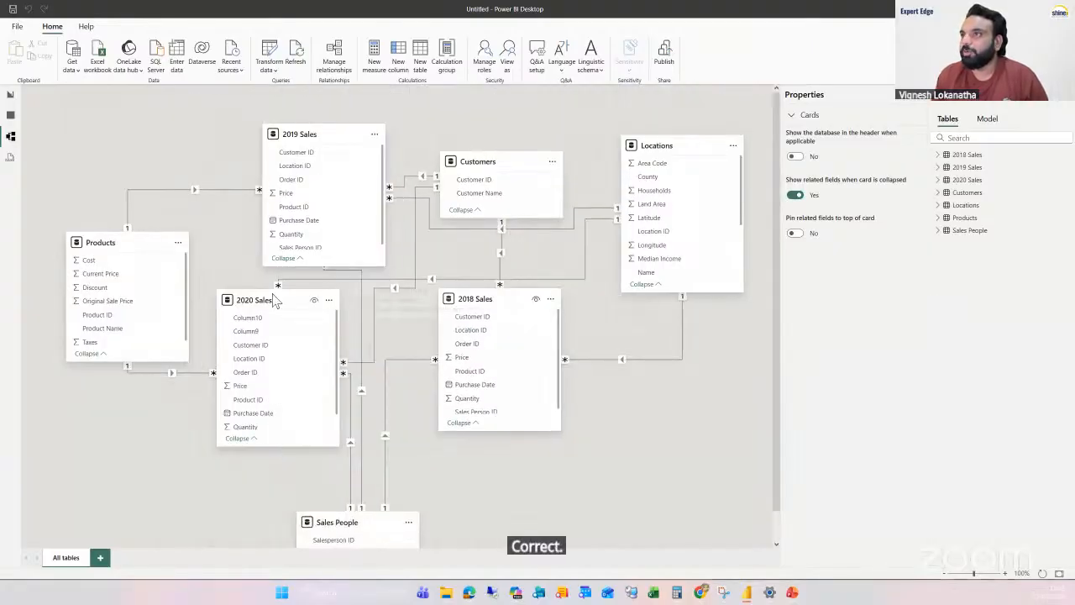
left_click_drag(273, 304, 284, 308)
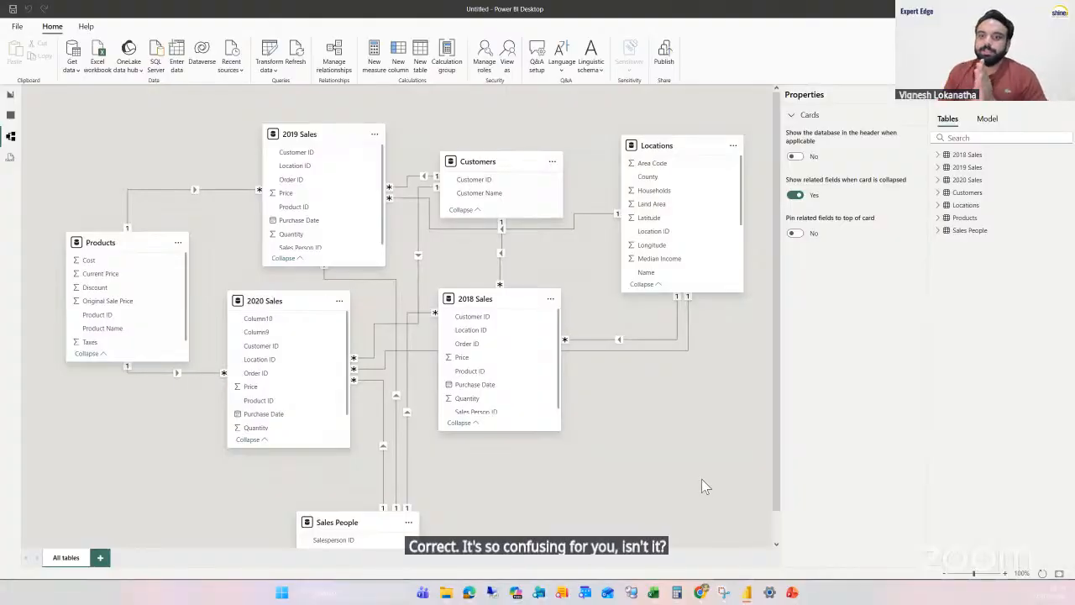
scroll(395, 487, "down", 1)
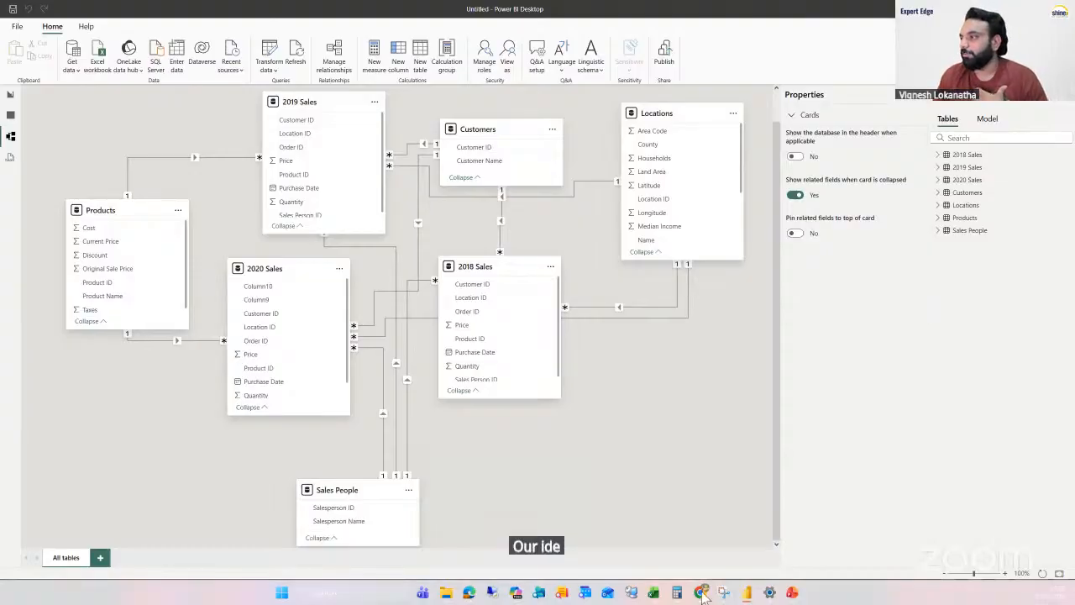
Step: Switch to a maximized Chrome window and search Google Images for "star schema and snowflake schema"
mouse_move(704, 595)
mouse_move(682, 548)
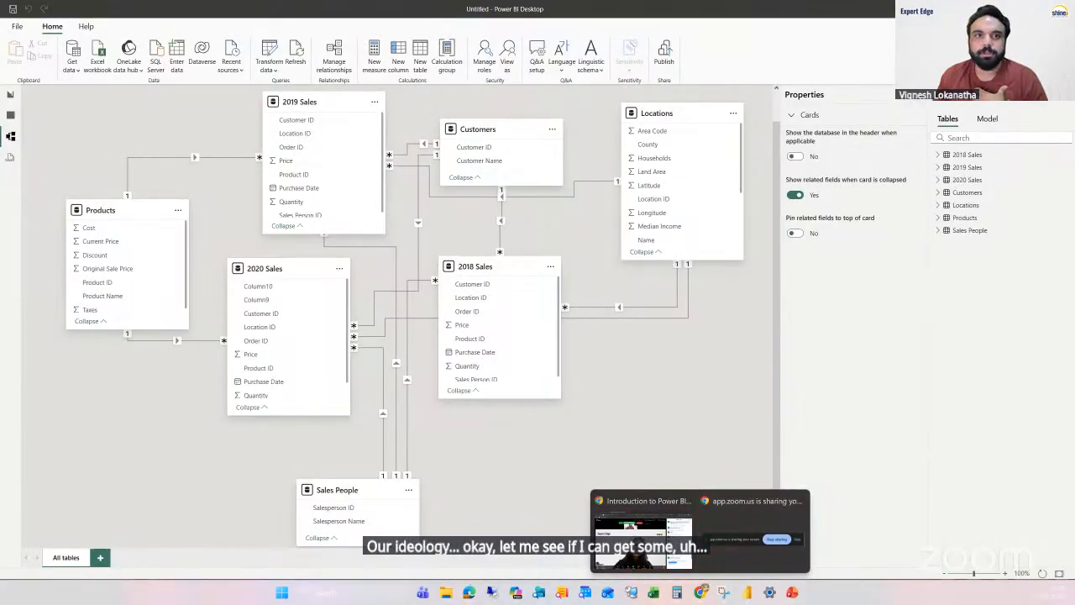
left_click_drag(175, 187, 582, 95)
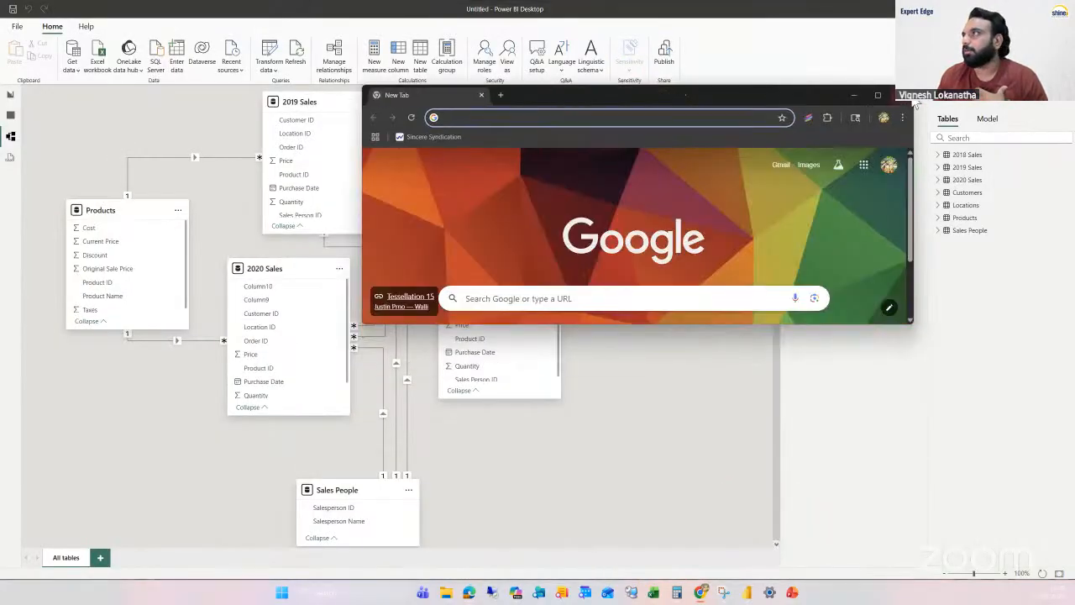
left_click(878, 95)
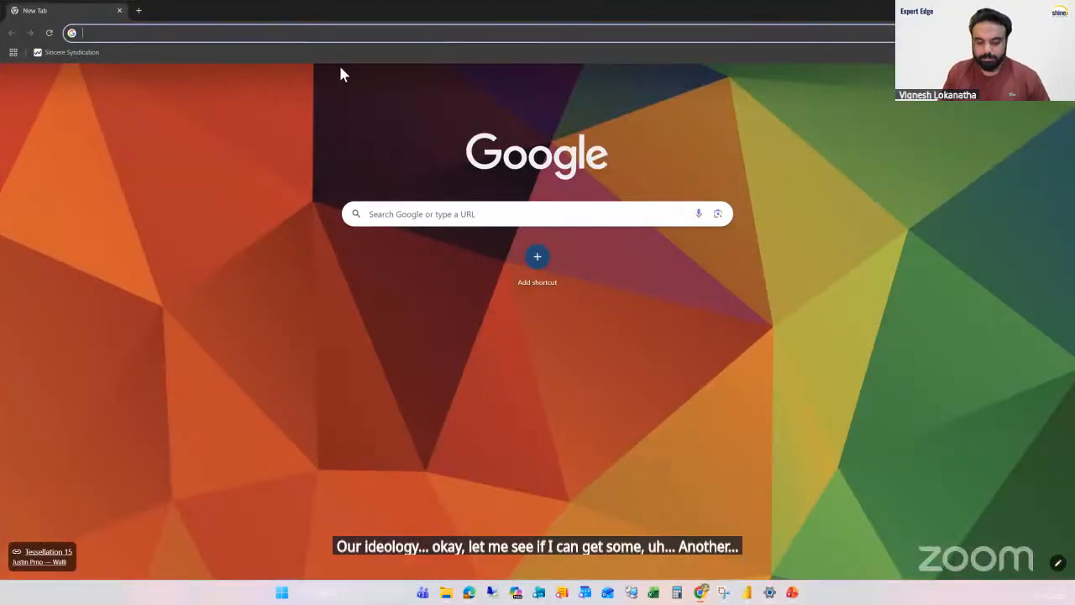
type("star s")
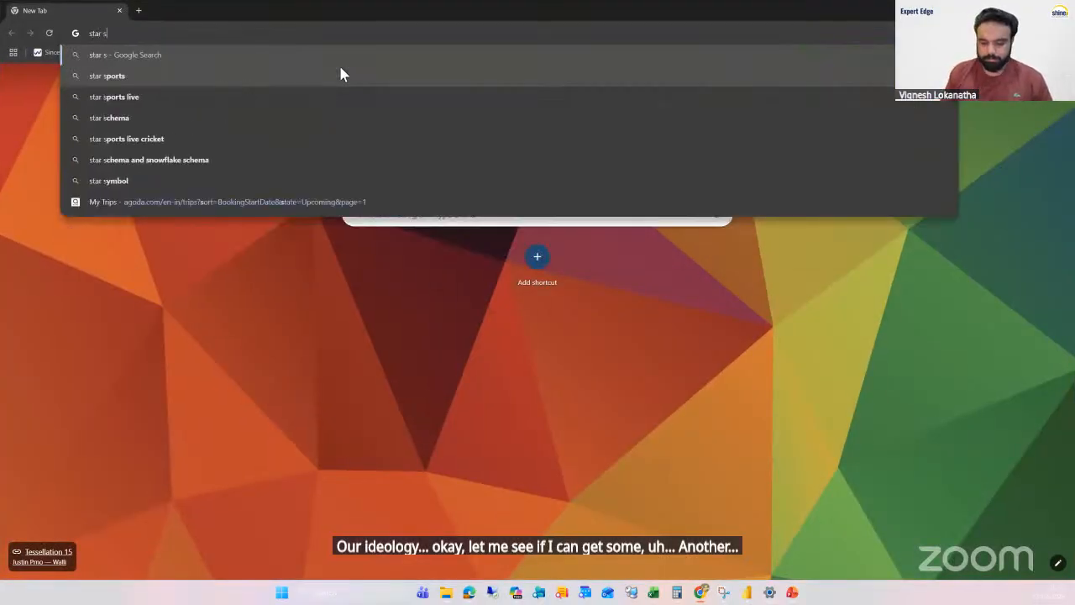
type("che")
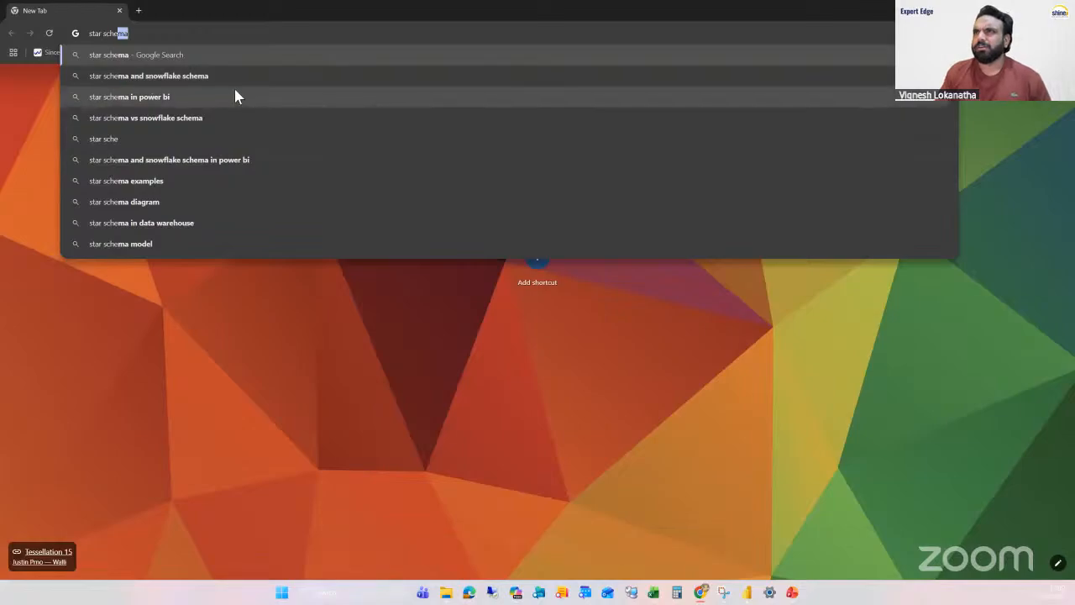
left_click(239, 77)
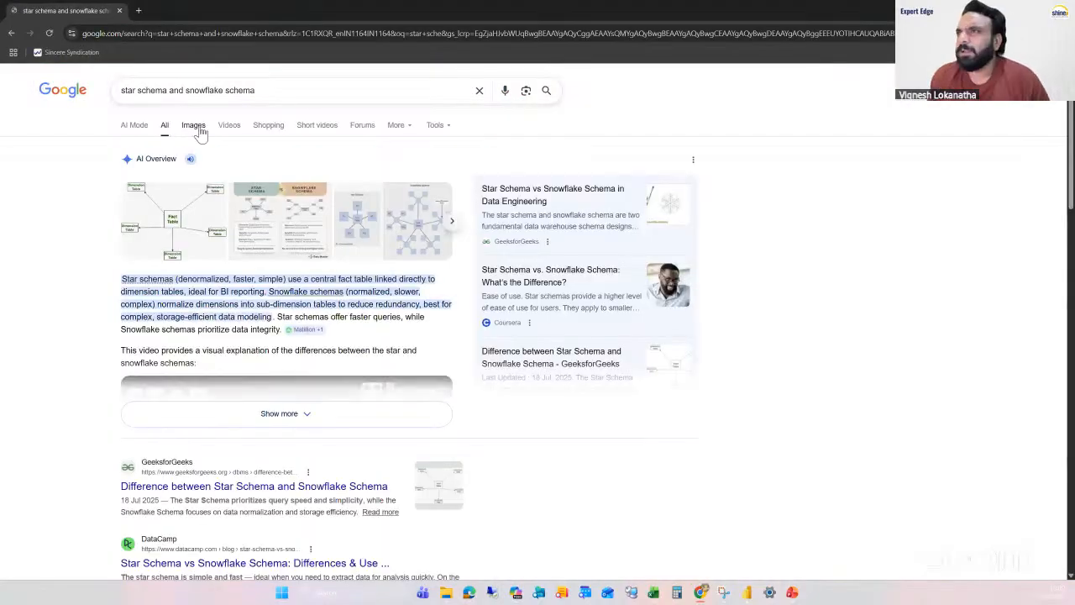
left_click(194, 126)
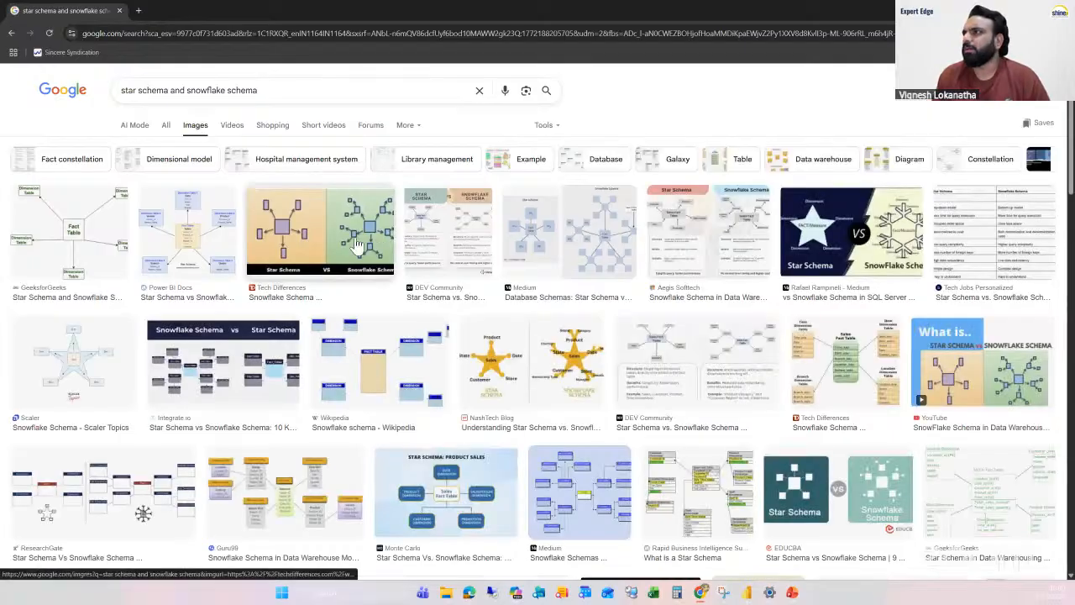
Step: Preview the Tech Differences star versus snowflake diagram and open its article to examine the comparison
left_click(357, 243)
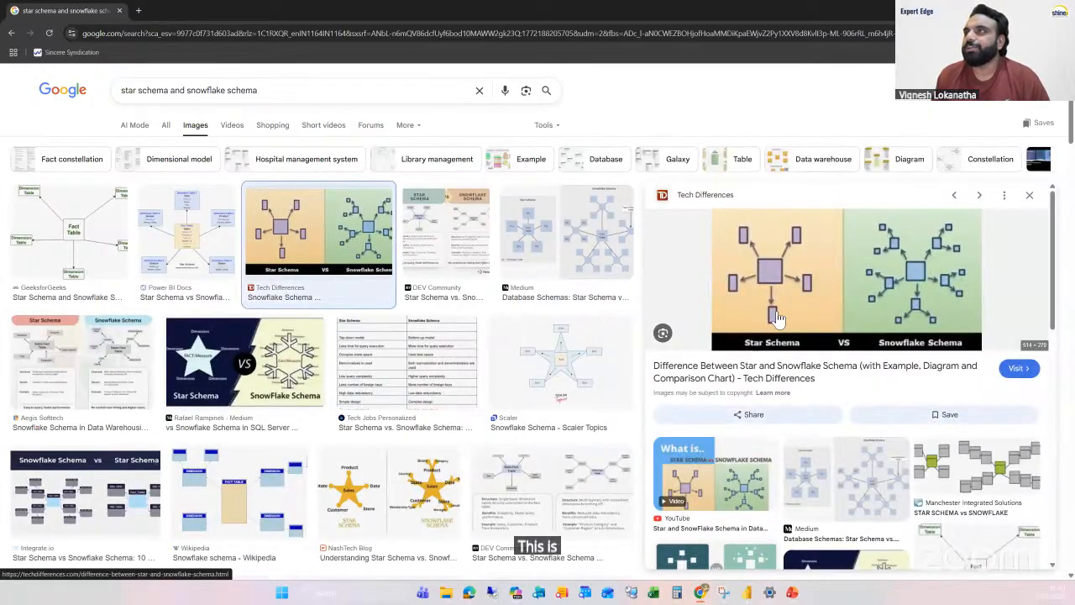
left_click(777, 317)
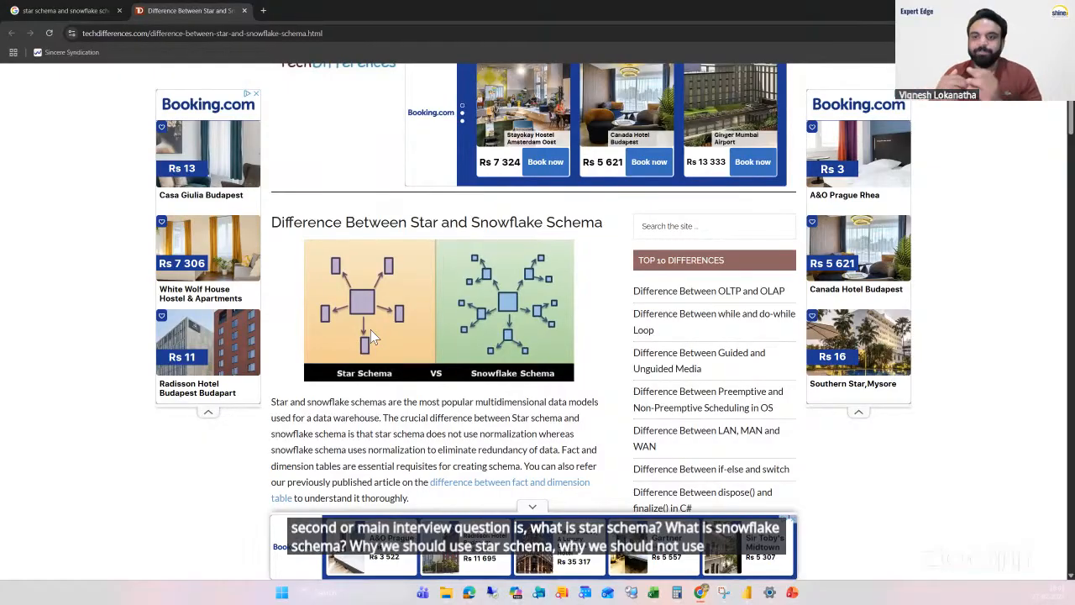
scroll(508, 364, "down", 1)
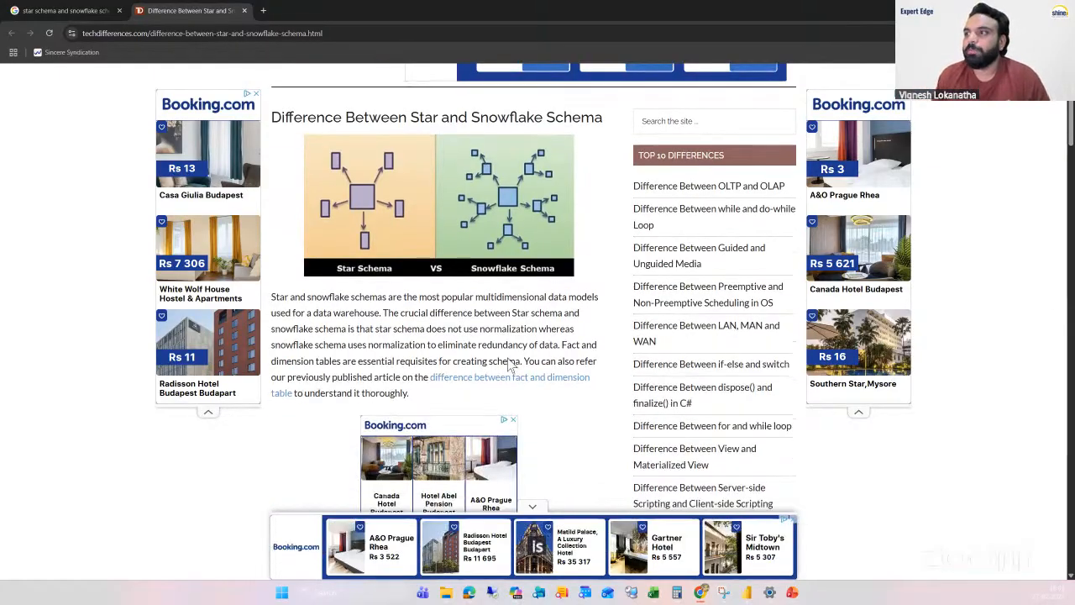
Step: Return to Power BI Desktop and move the 2018 Sales table below Locations in the model diagram
left_click(746, 593)
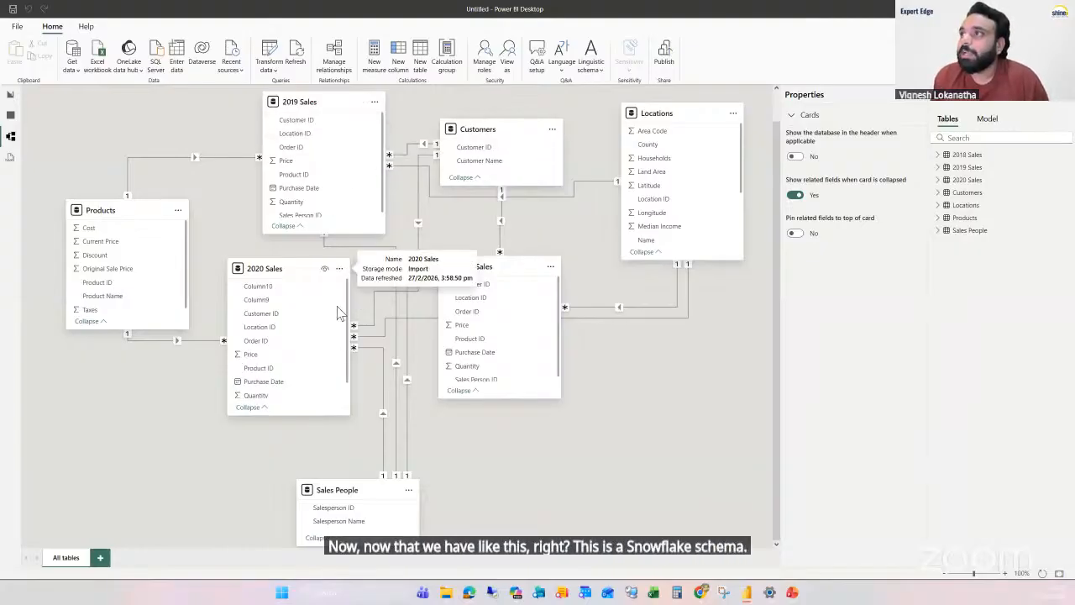
left_click_drag(463, 271, 591, 330)
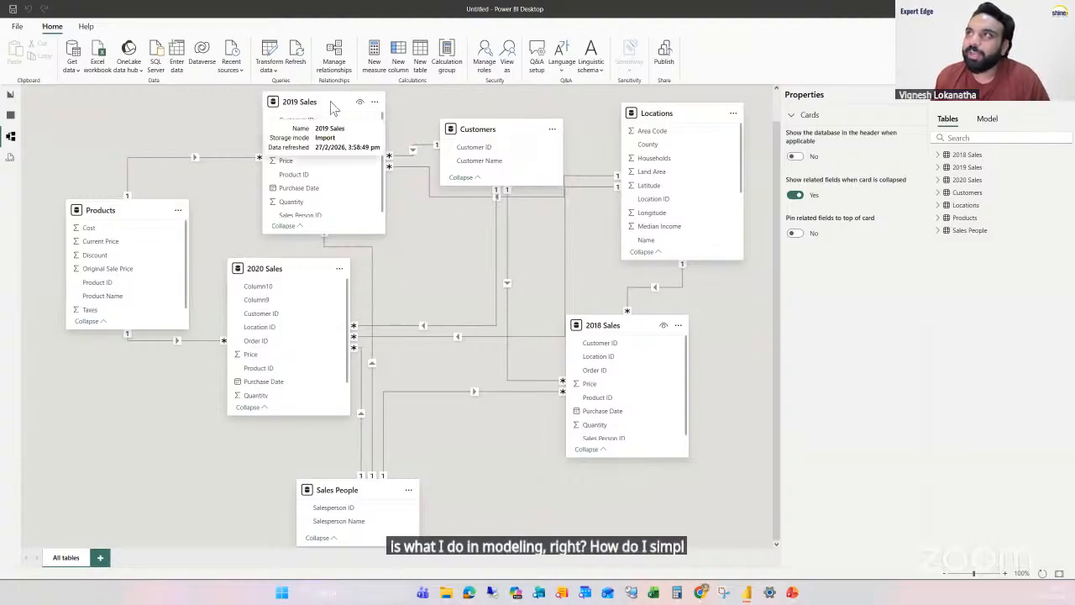
Step: Compare the columns and data of the 2018, 2019 and 2020 Sales tables in Table view
left_click(11, 117)
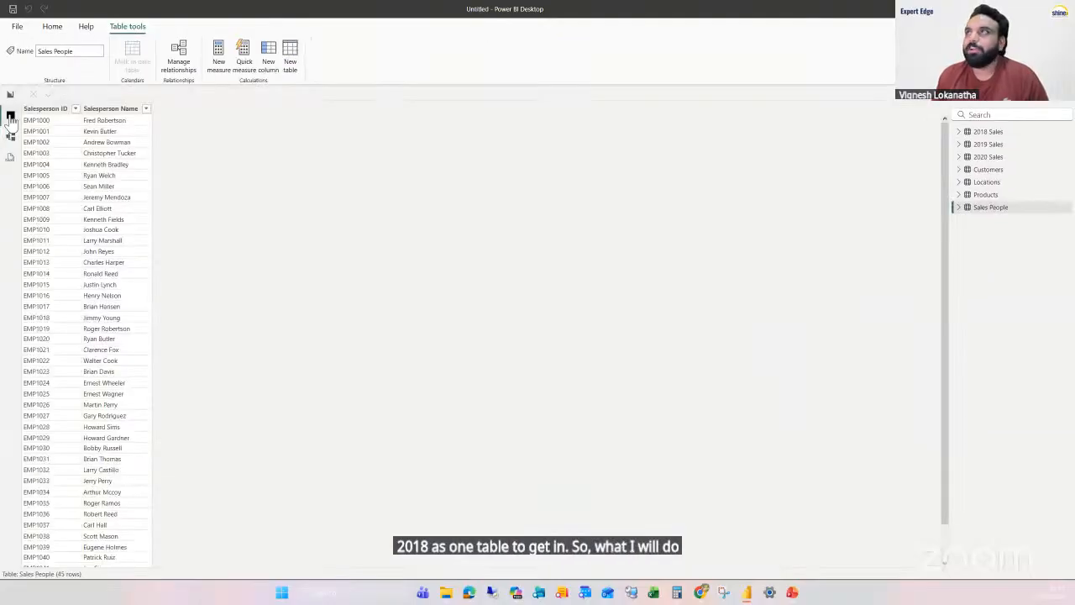
left_click(1014, 134)
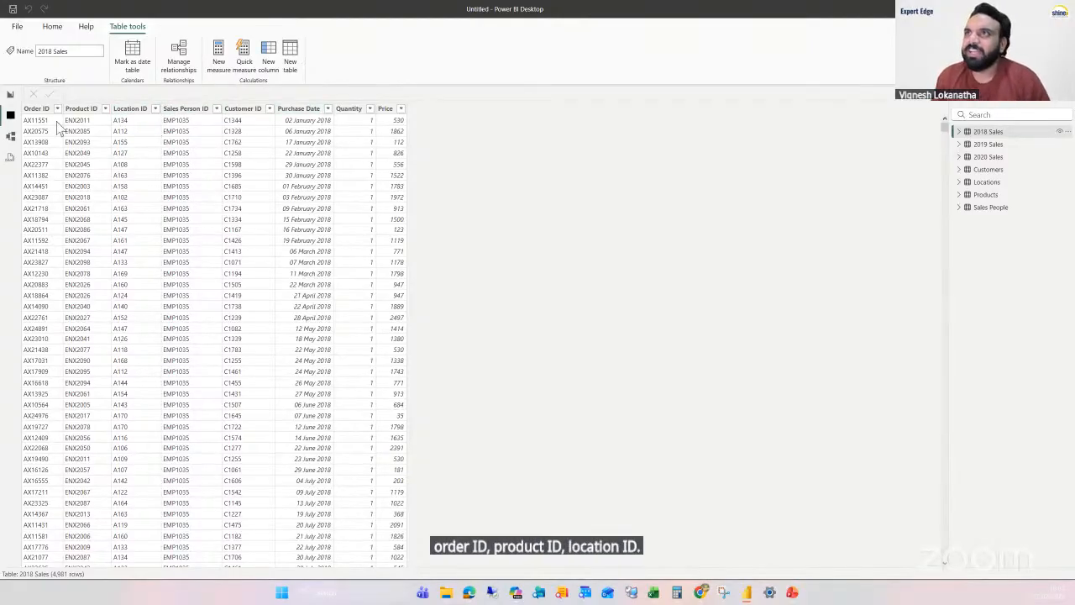
left_click(991, 145)
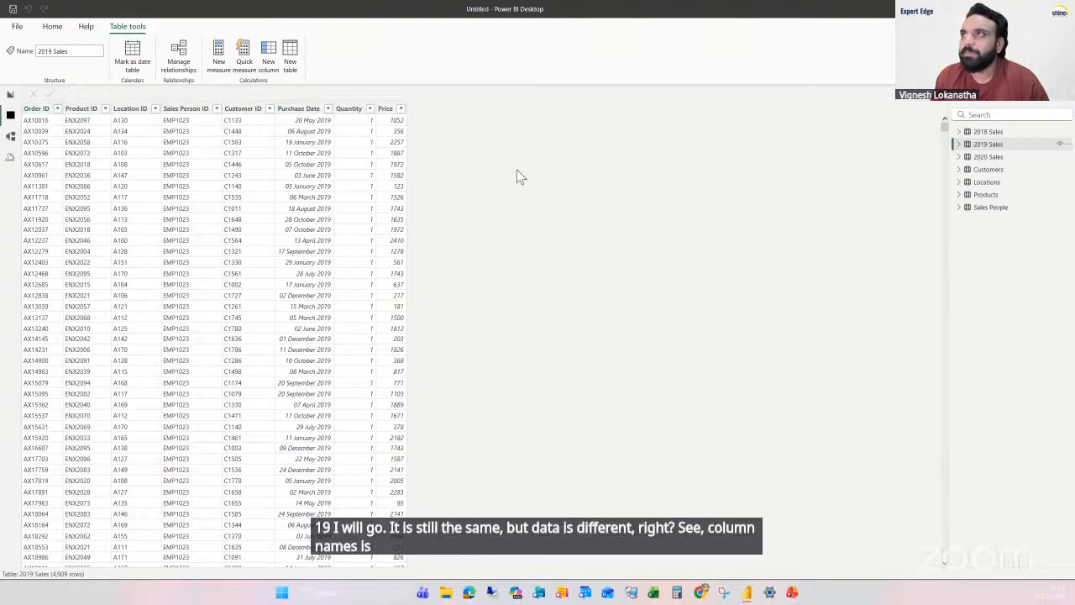
left_click(989, 132)
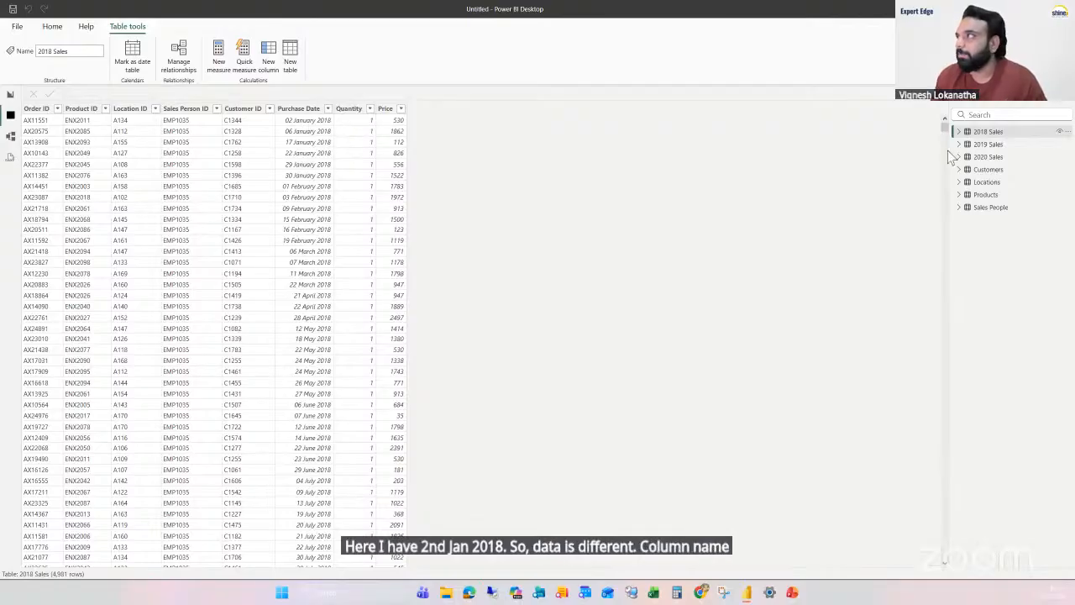
left_click(991, 157)
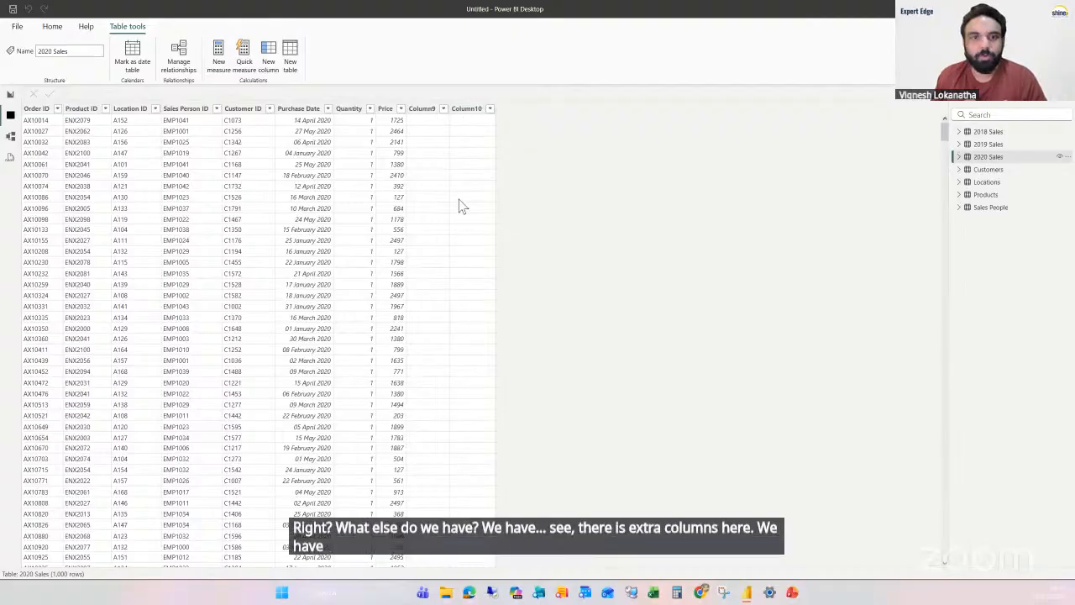
Step: Open the Power Query Editor and remove the extra columns Column9 and Column10 from the 2020 Sales query
left_click(10, 95)
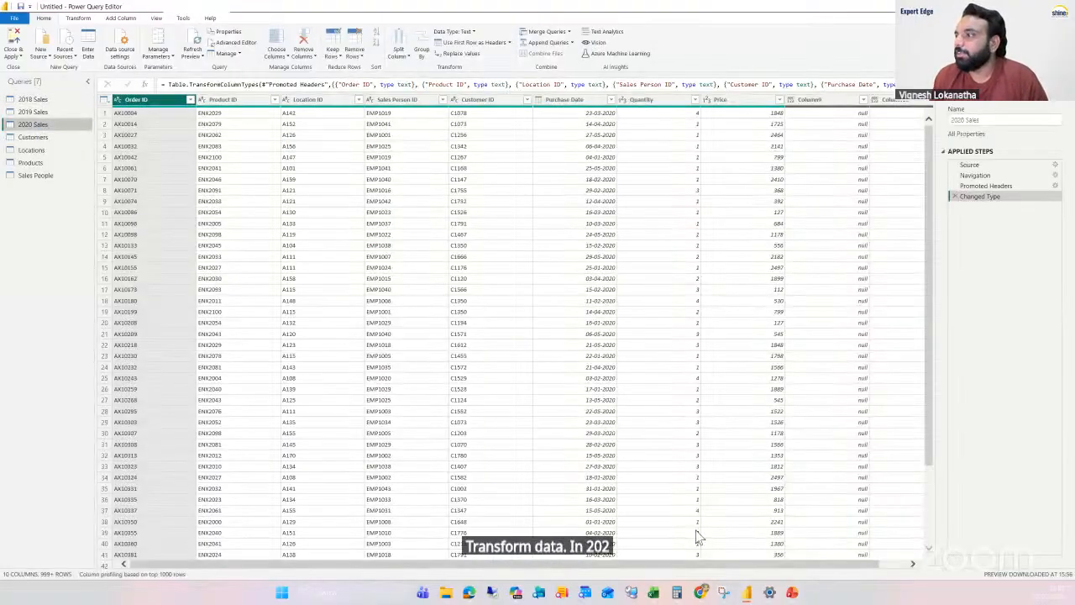
scroll(696, 565, "right", 1)
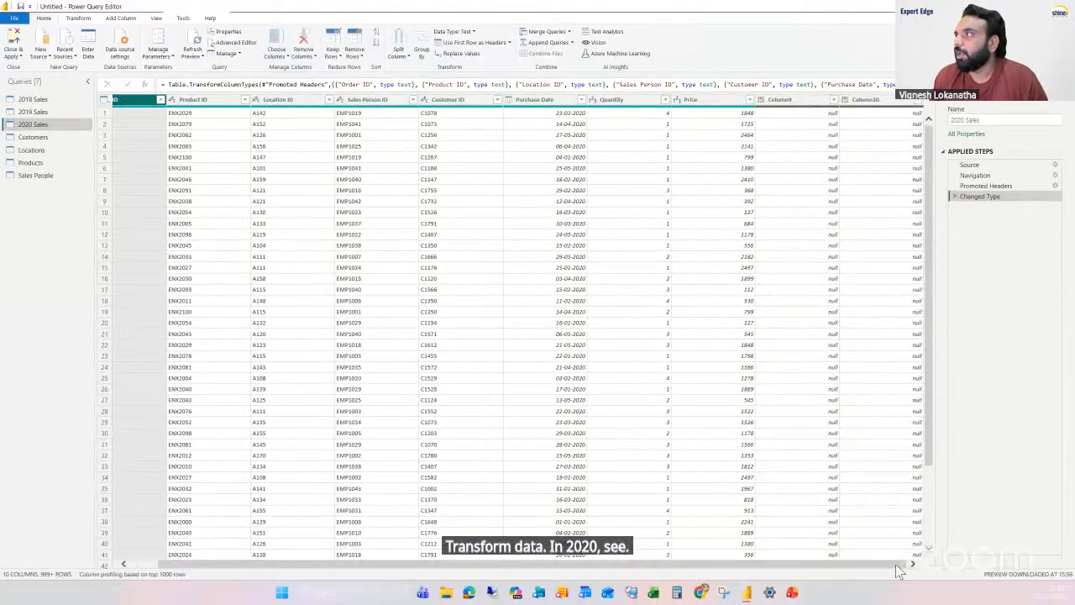
left_click(802, 100)
right_click(793, 102)
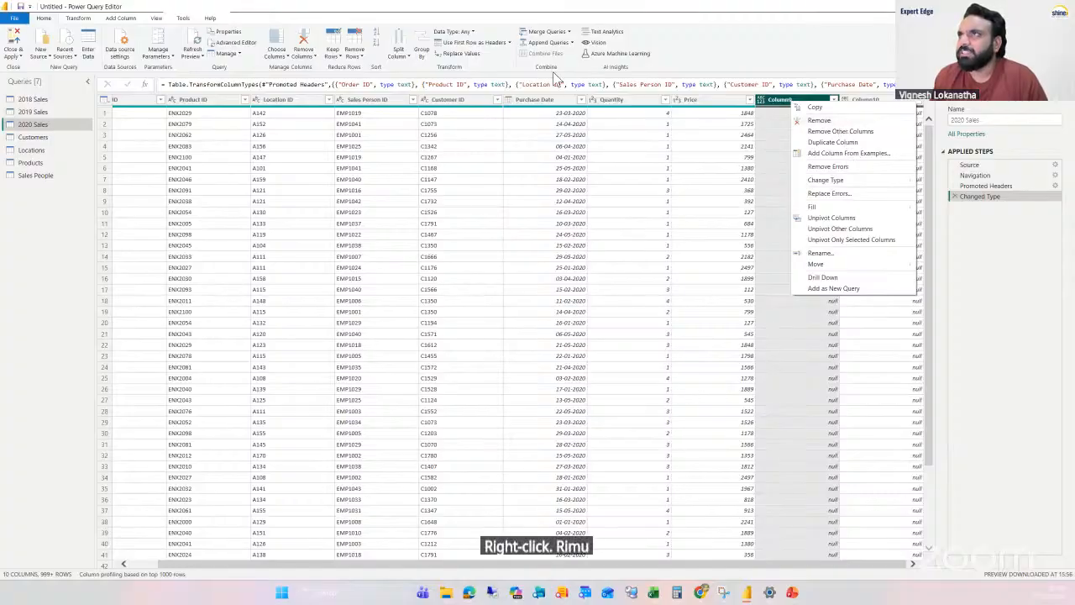
left_click(791, 97)
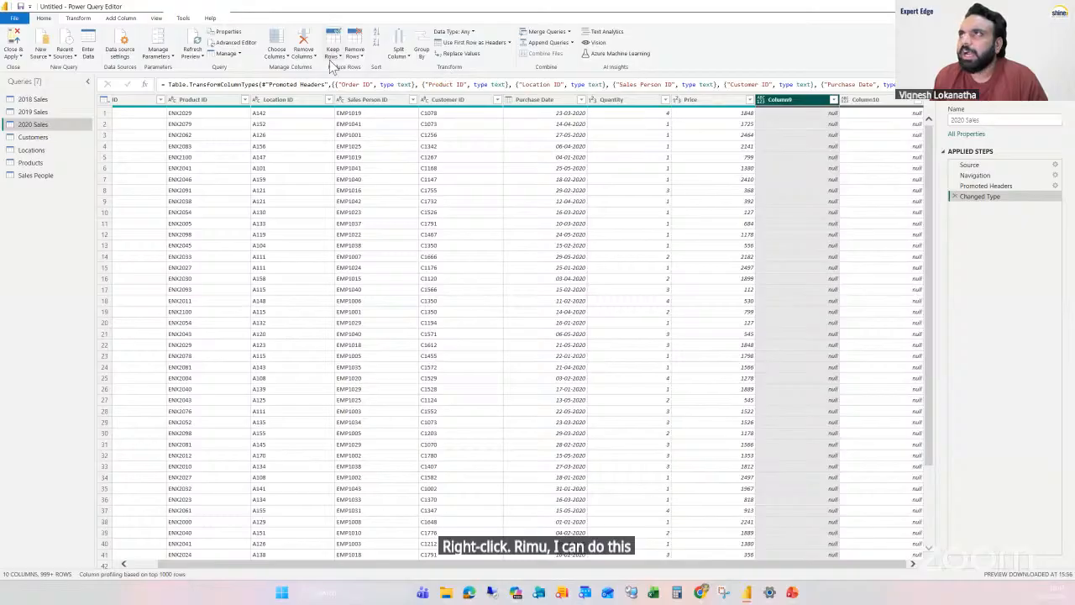
left_click(304, 54)
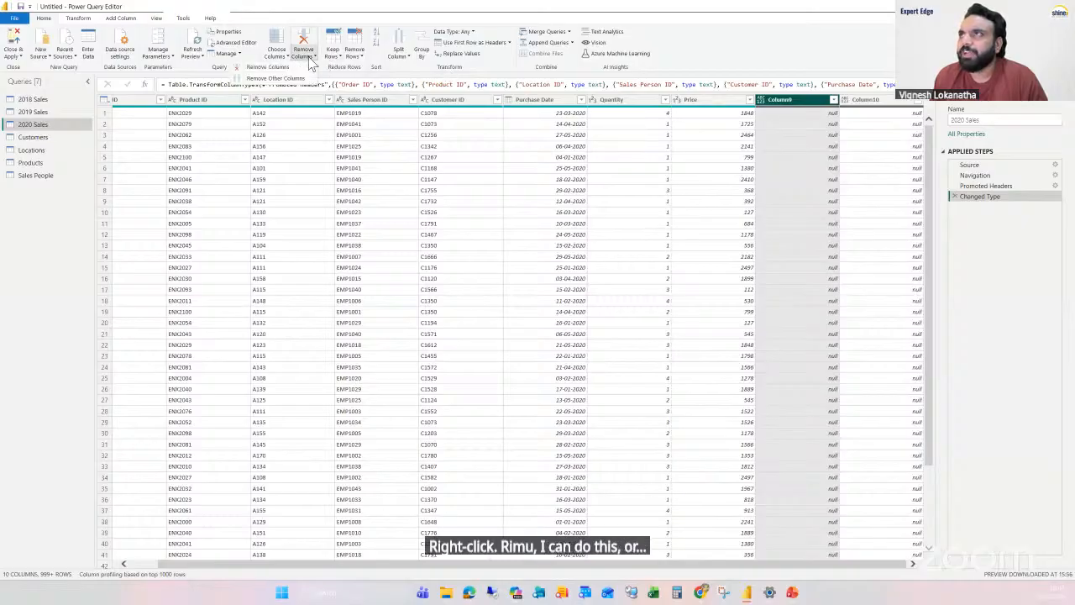
left_click(267, 66)
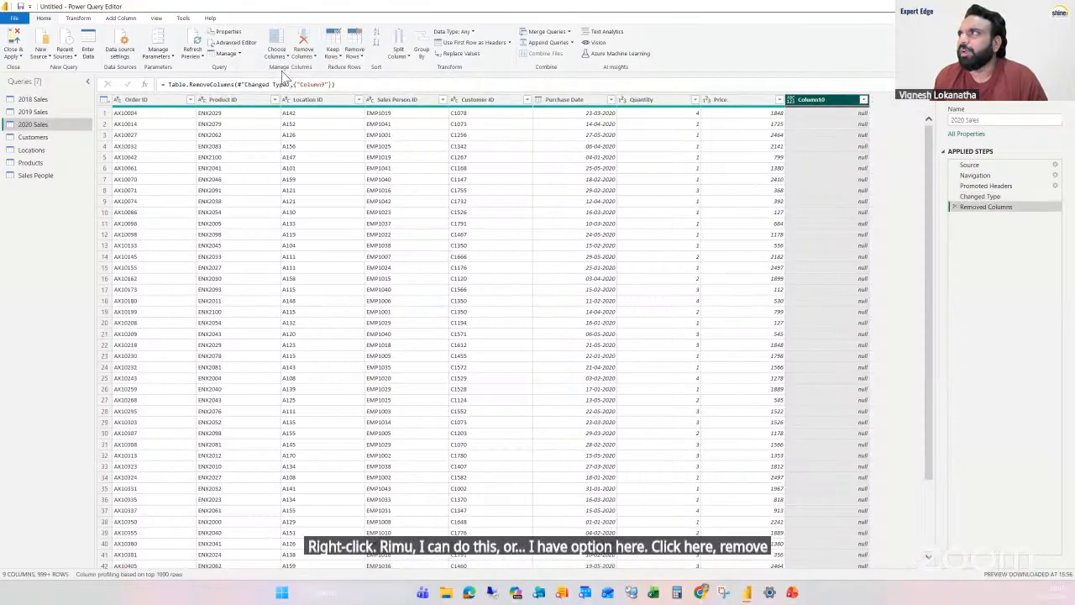
right_click(823, 101)
left_click(826, 102)
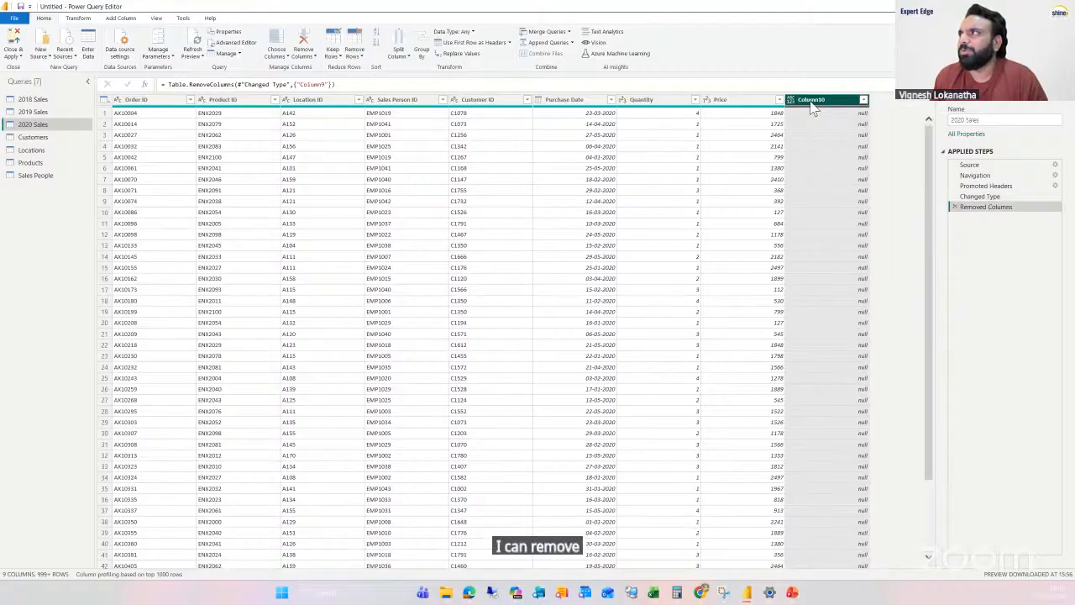
right_click(812, 102)
left_click(840, 119)
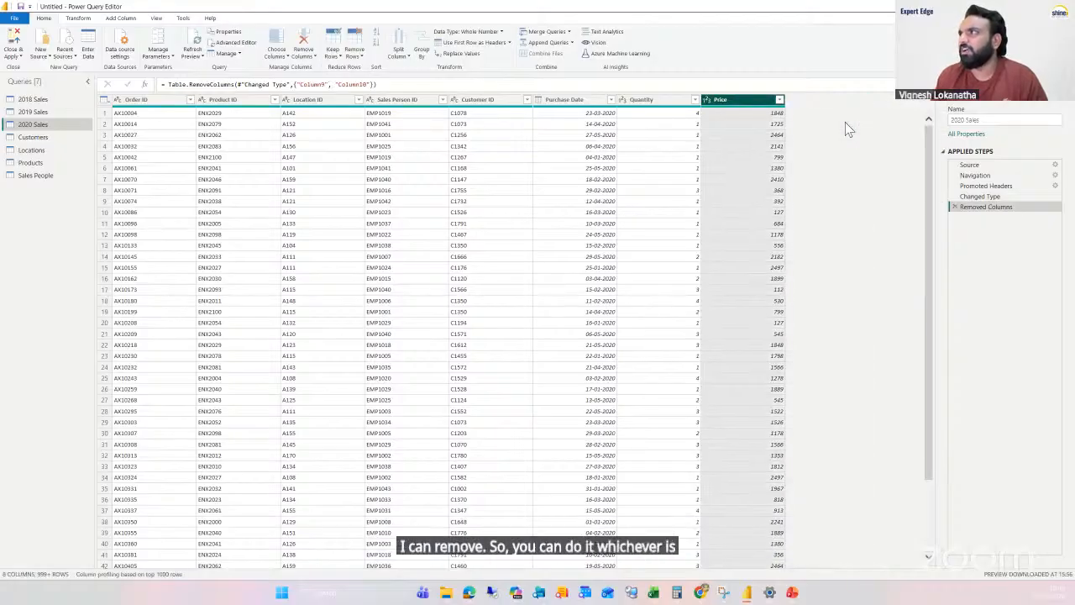
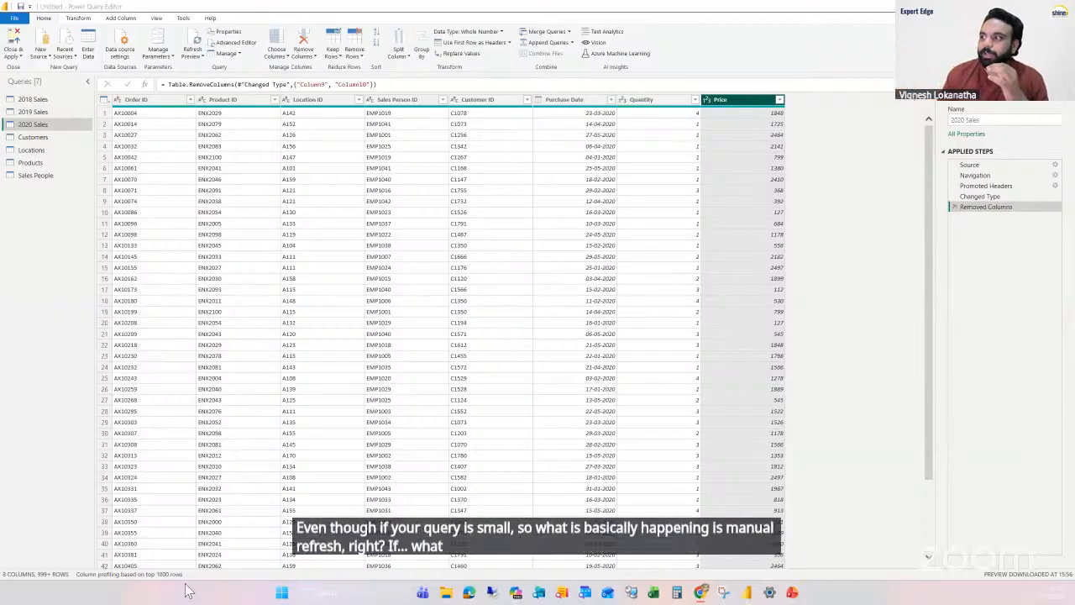
Step: Switch to the LinkedIn window in Chrome to show the Append and Merge picture maximized, and return to the Power Query Editor
mouse_move(664, 595)
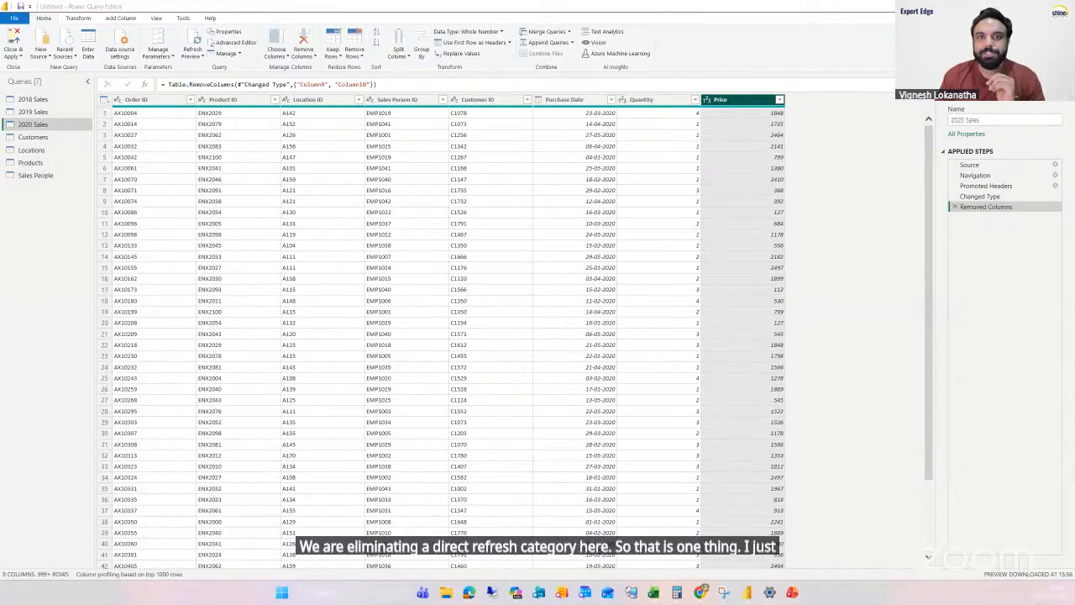
left_click_drag(260, 257, 350, 186)
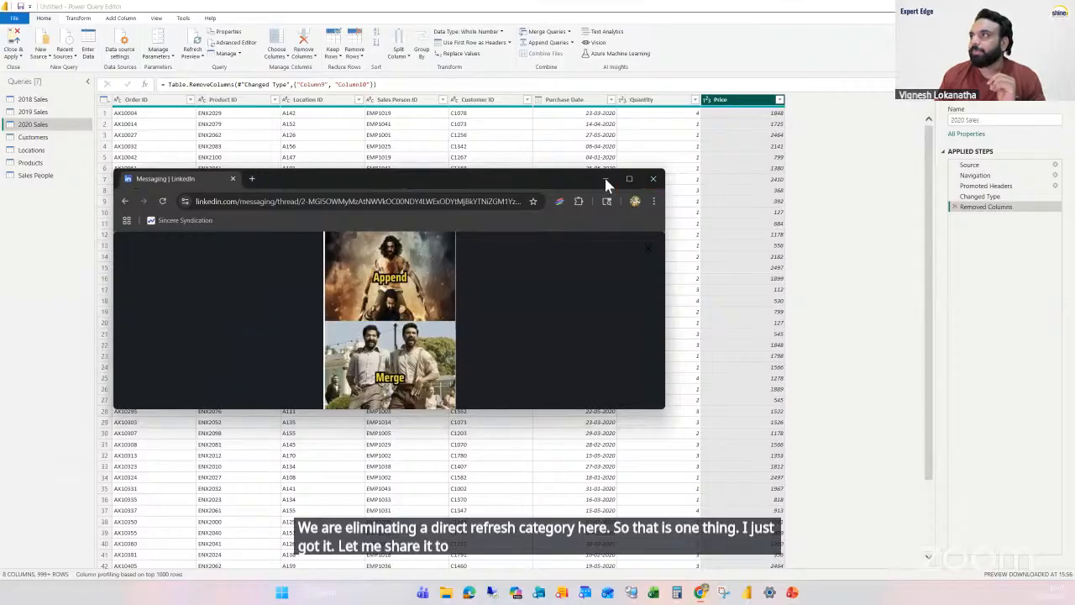
left_click(648, 178)
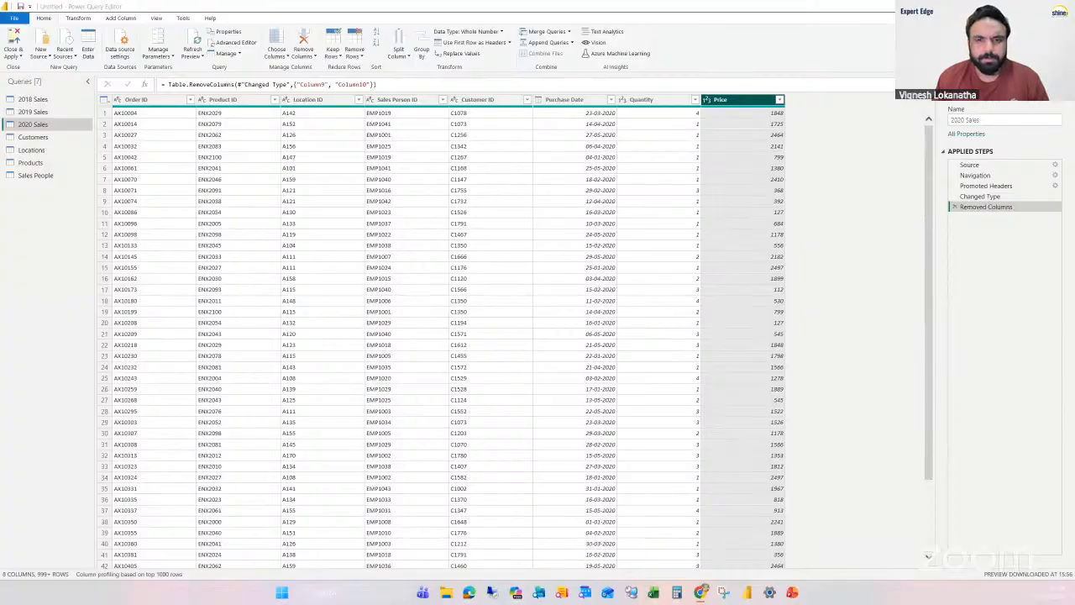
left_click_drag(0, 115, 257, 89)
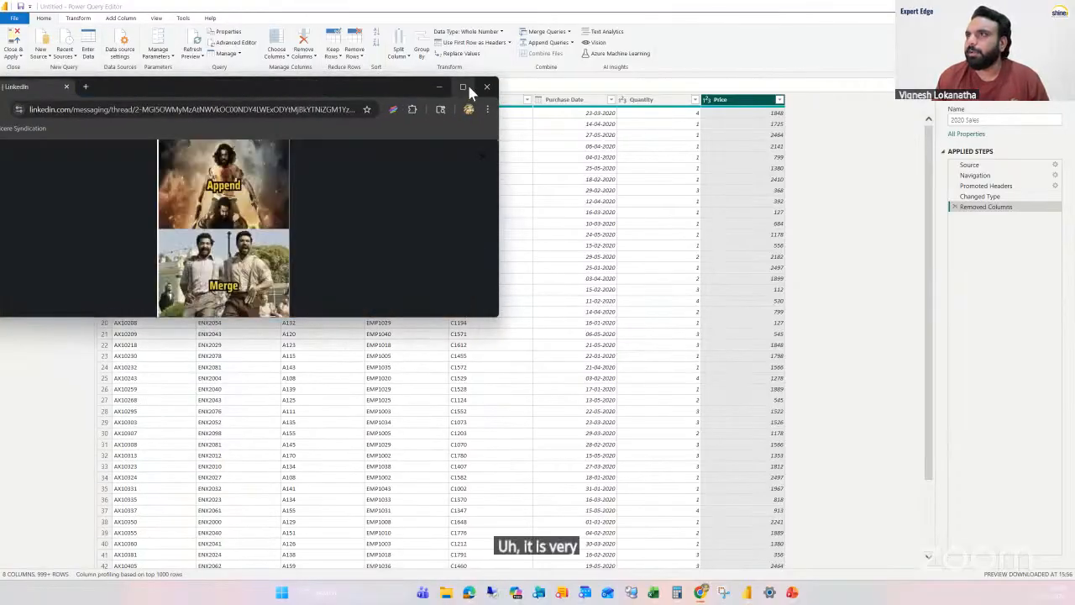
left_click(467, 87)
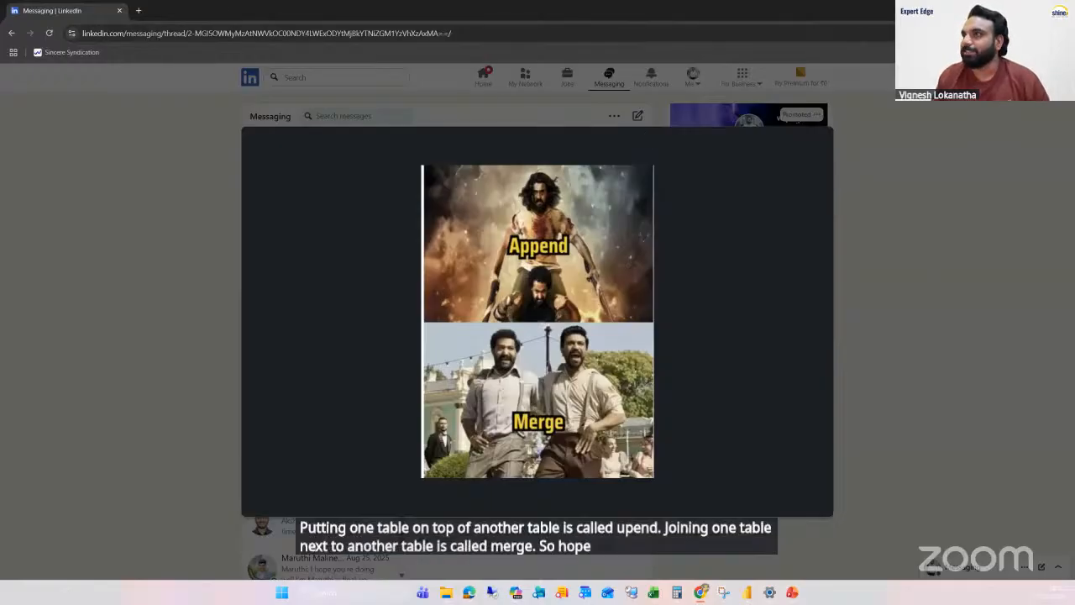
key("alt+Tab")
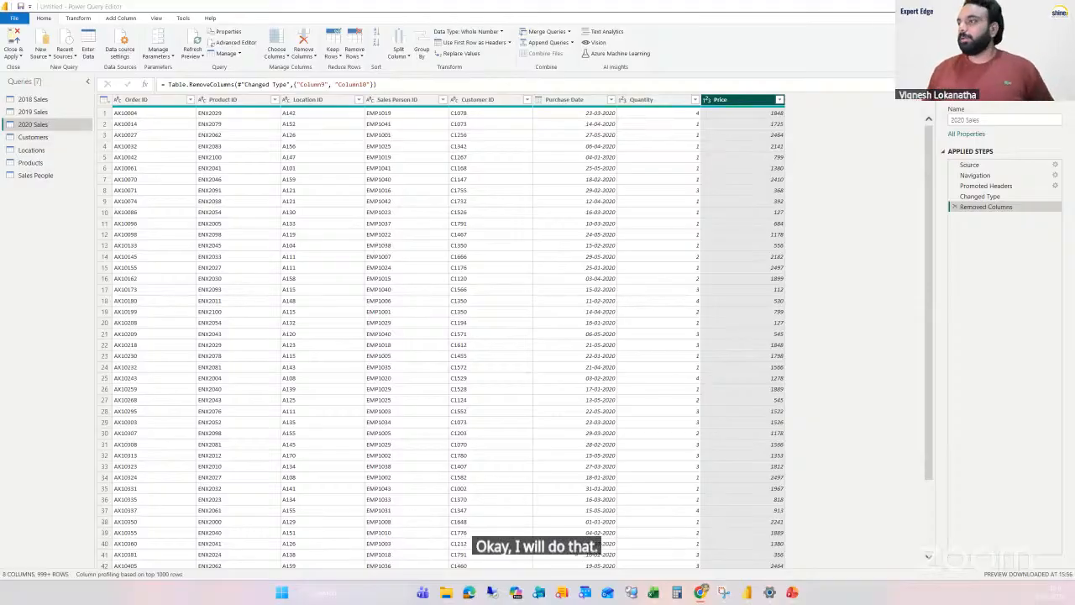
Step: Filter the Locations query to show only the rows with Location ID A100
left_click(34, 151)
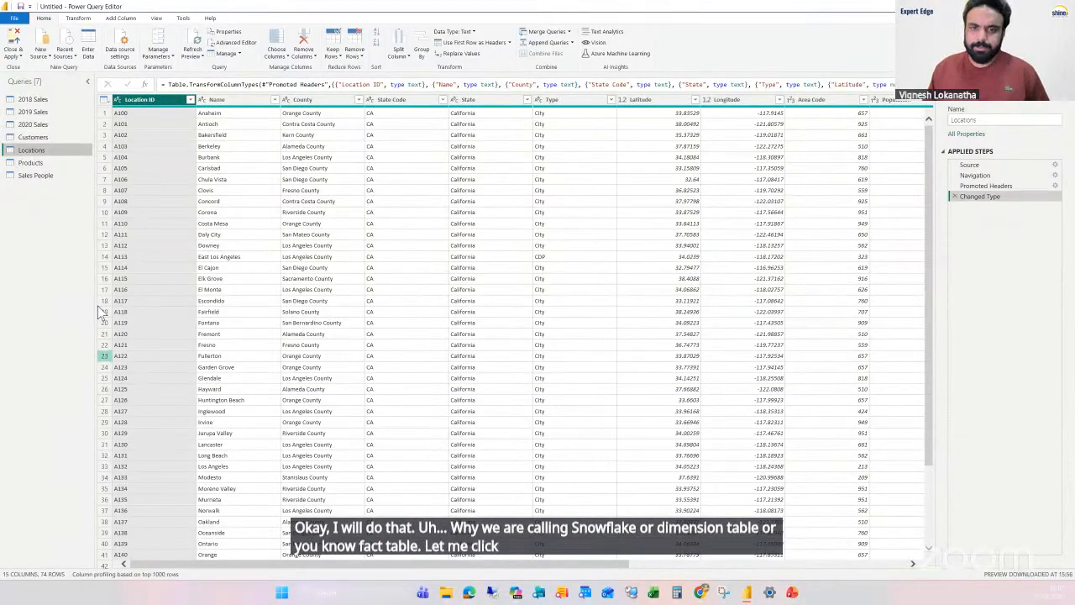
left_click(190, 99)
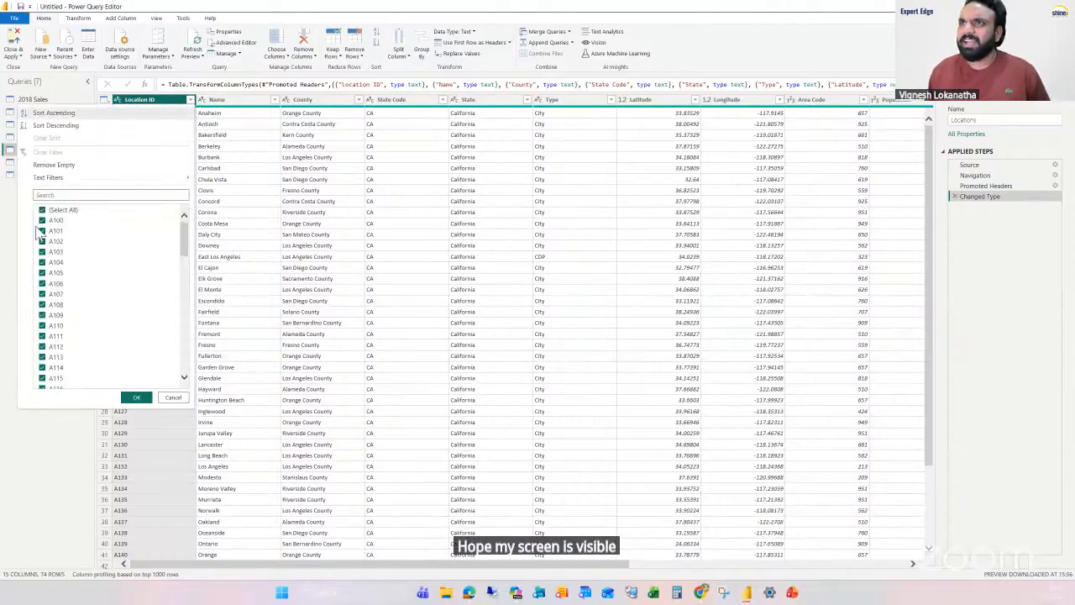
left_click(42, 209)
left_click(42, 220)
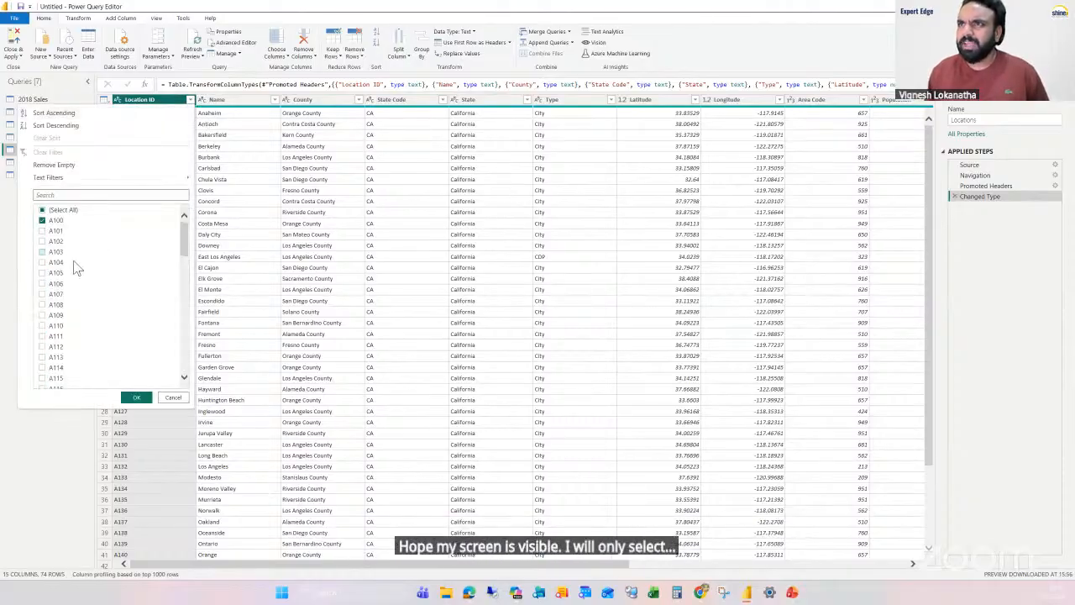
left_click(136, 399)
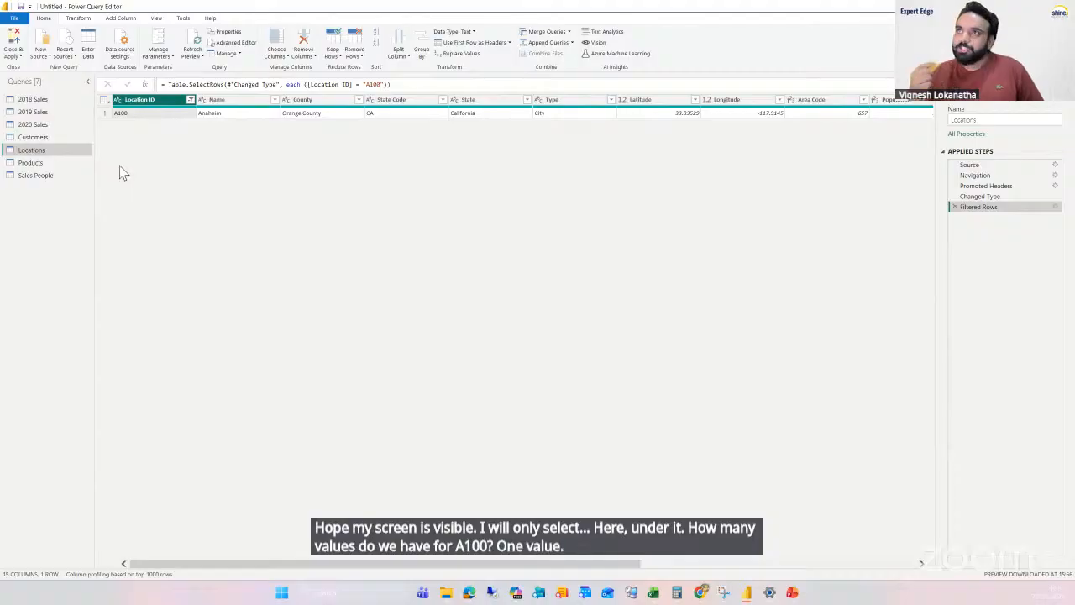
Step: Filter the 2018 Sales query to Location ID A100 and look through the matching rows
left_click(38, 102)
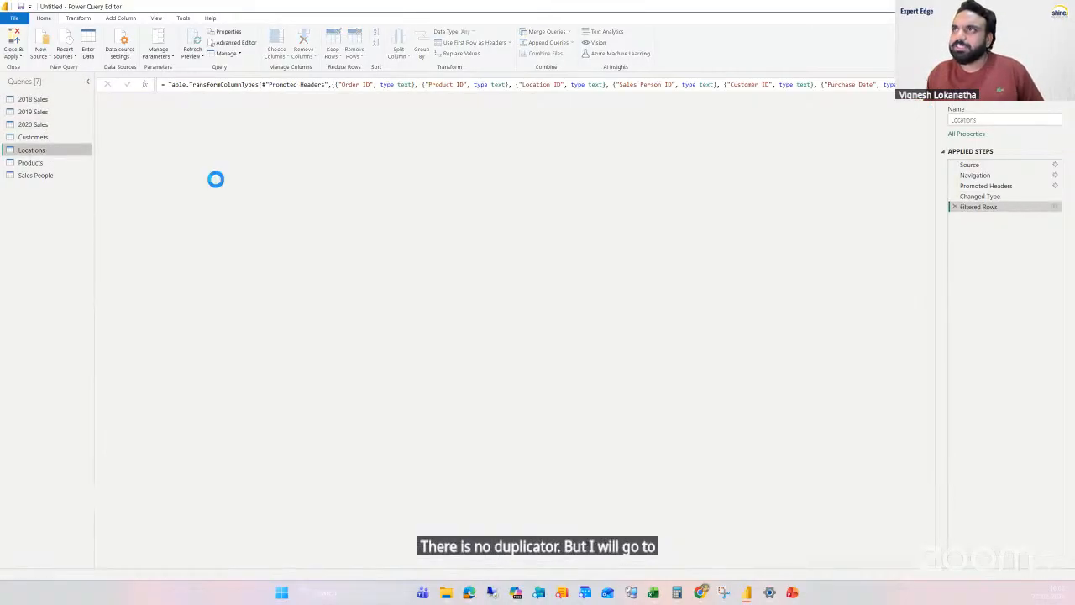
left_click(19, 101)
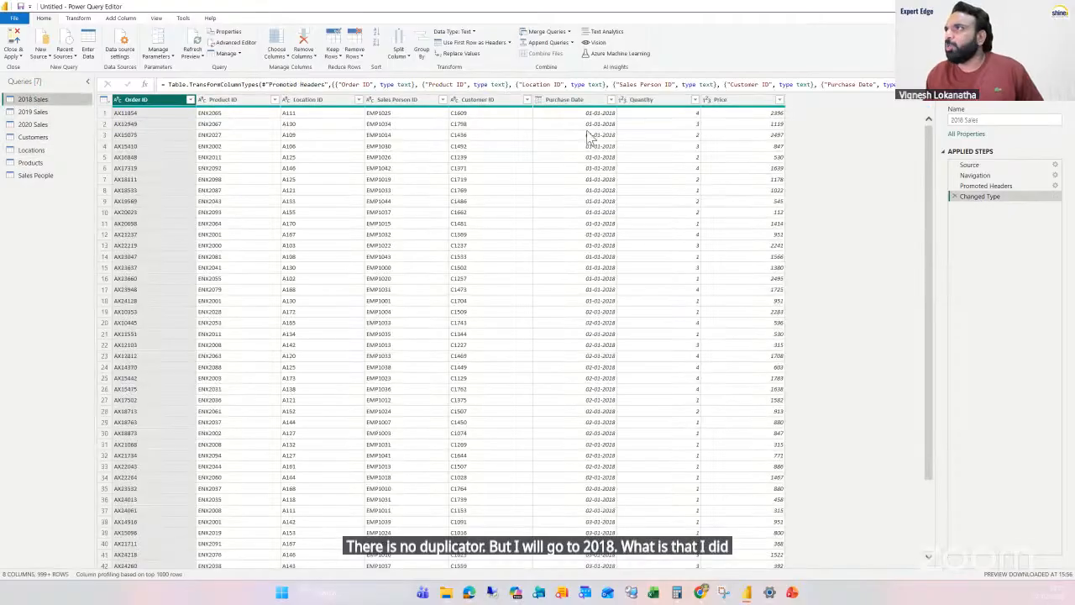
left_click(358, 100)
left_click(268, 210)
left_click(232, 221)
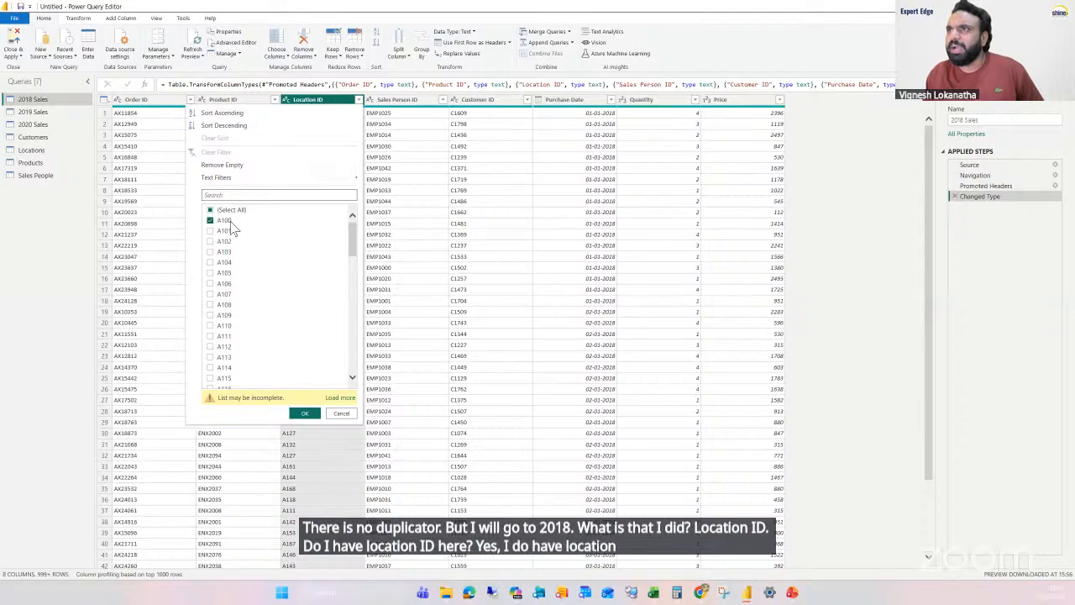
left_click(306, 413)
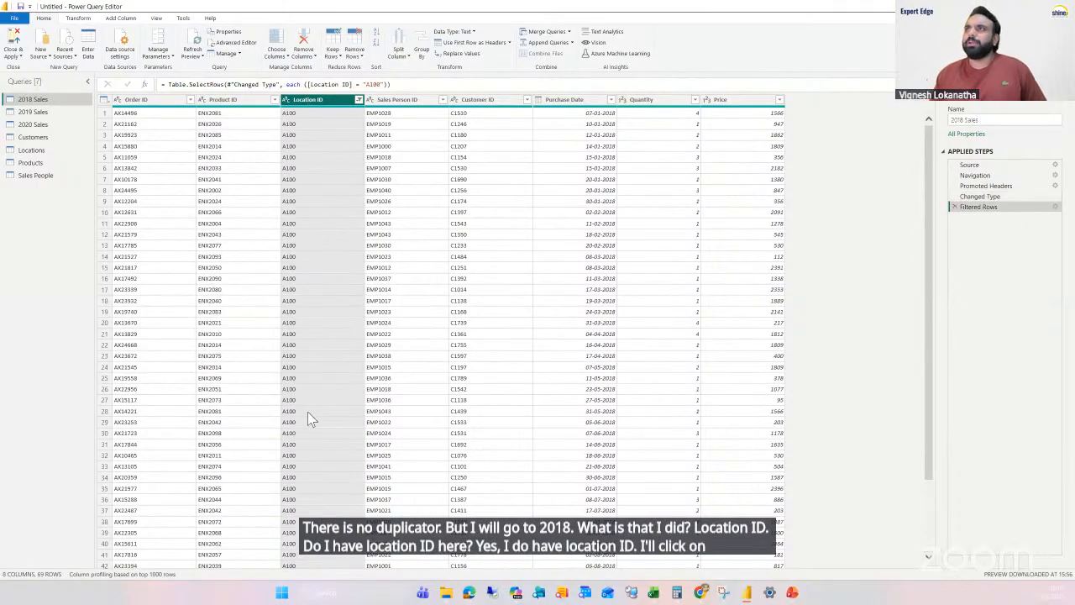
left_click_drag(928, 201, 931, 344)
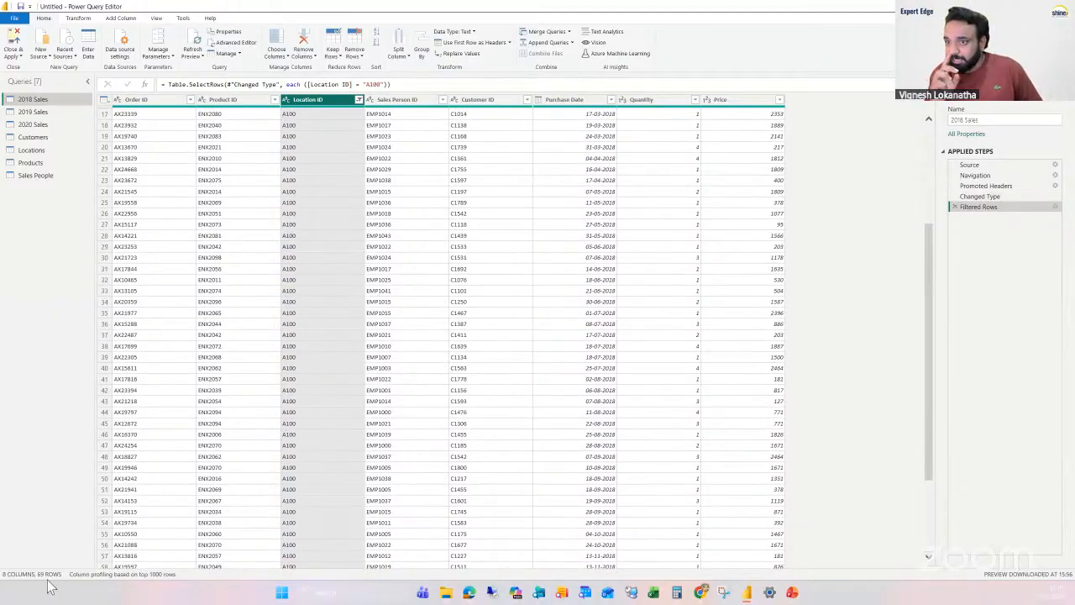
scroll(344, 332, "up", 5)
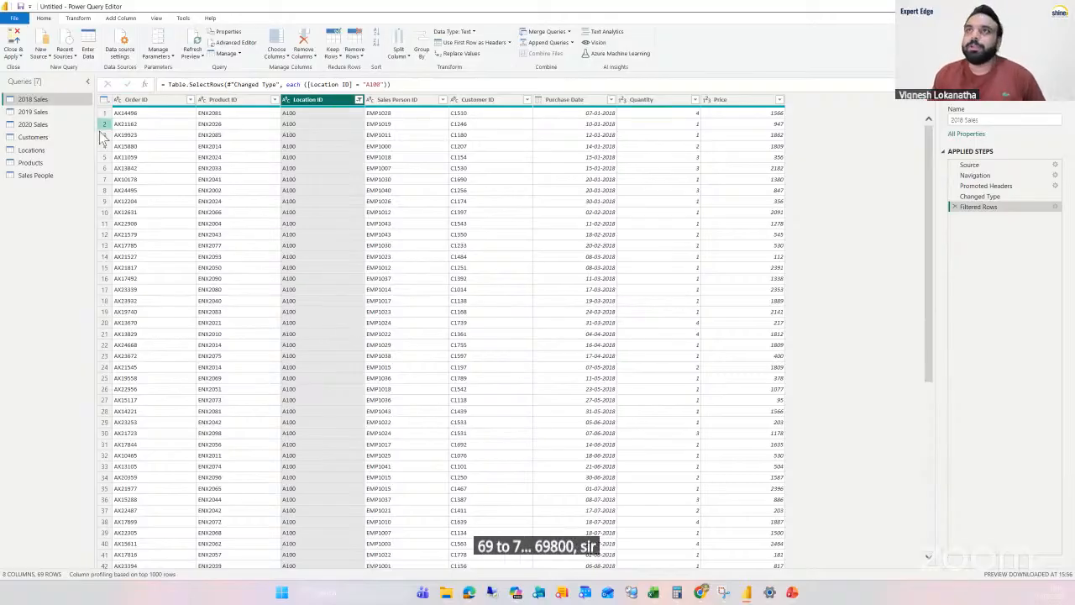
Step: Compare the 2018 Sales transaction table with the Customers and Locations tables, examining their IDs, numeric columns and location attributes
left_click(53, 138)
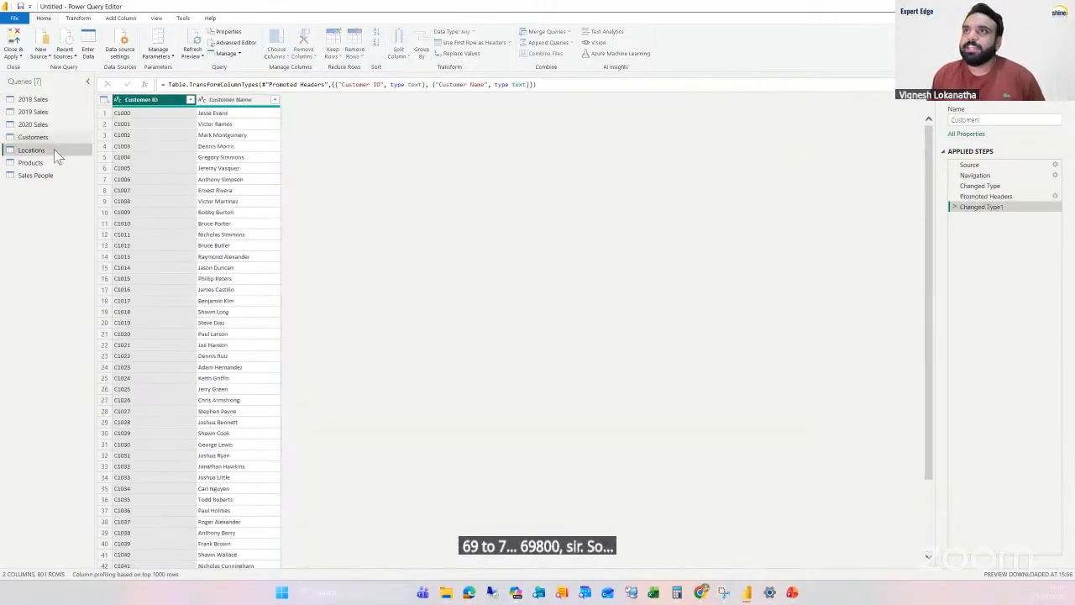
left_click(53, 149)
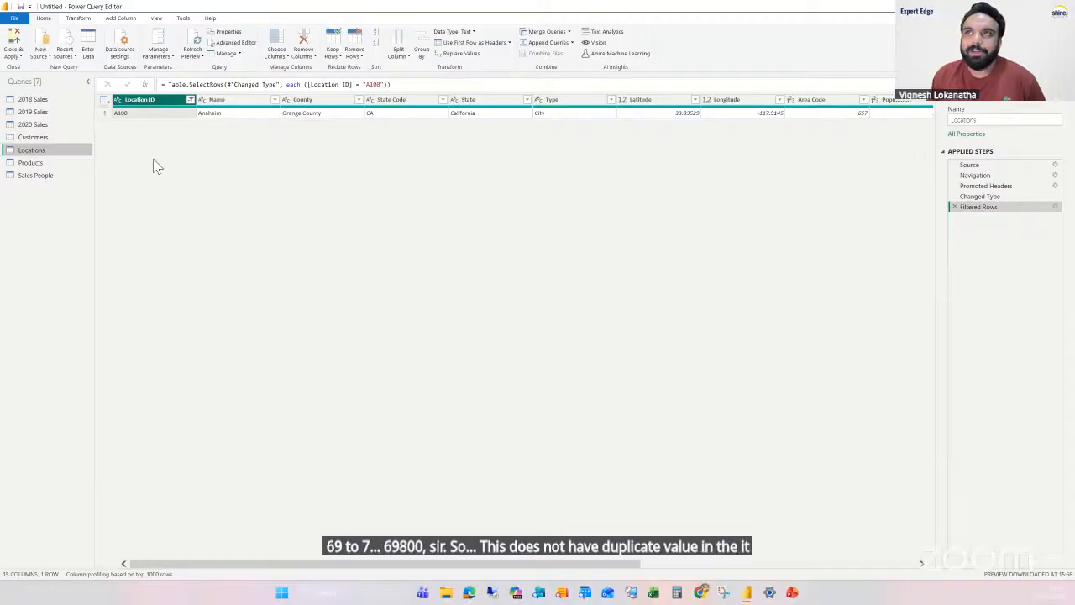
left_click(38, 99)
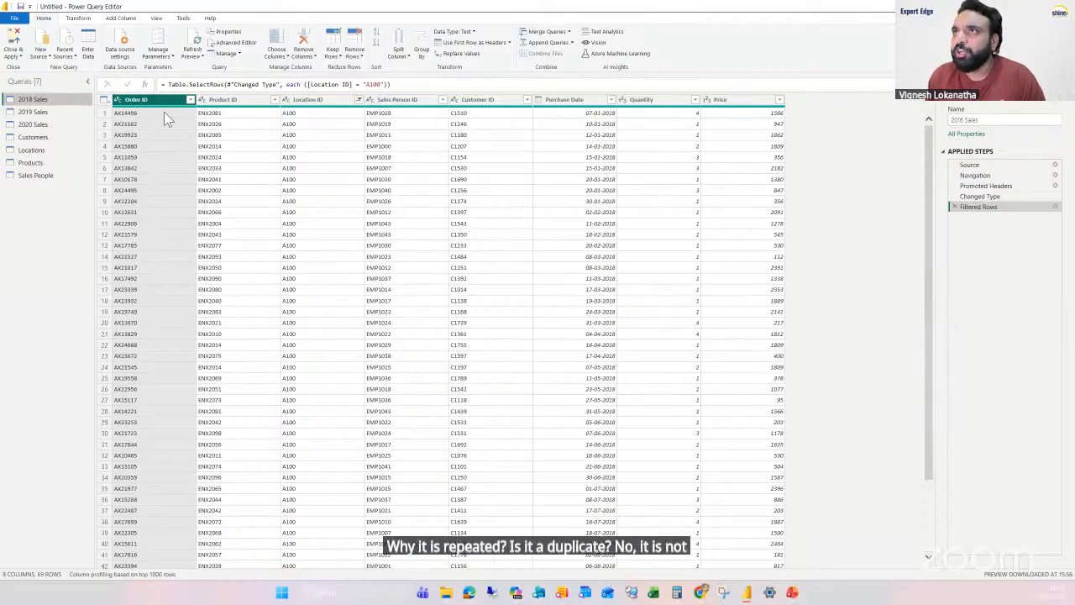
left_click(170, 135)
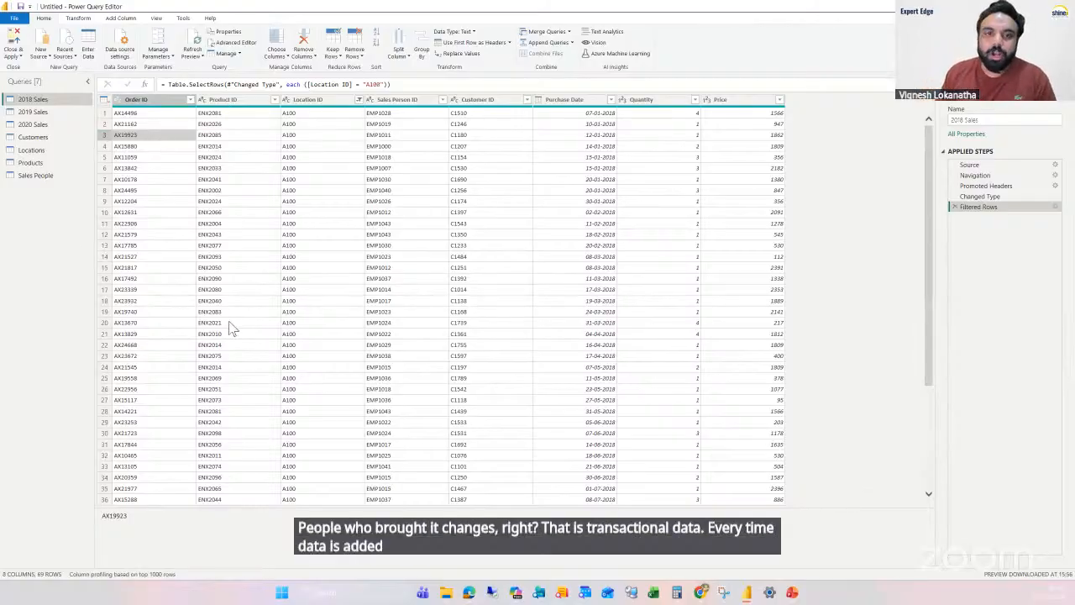
left_click(55, 151)
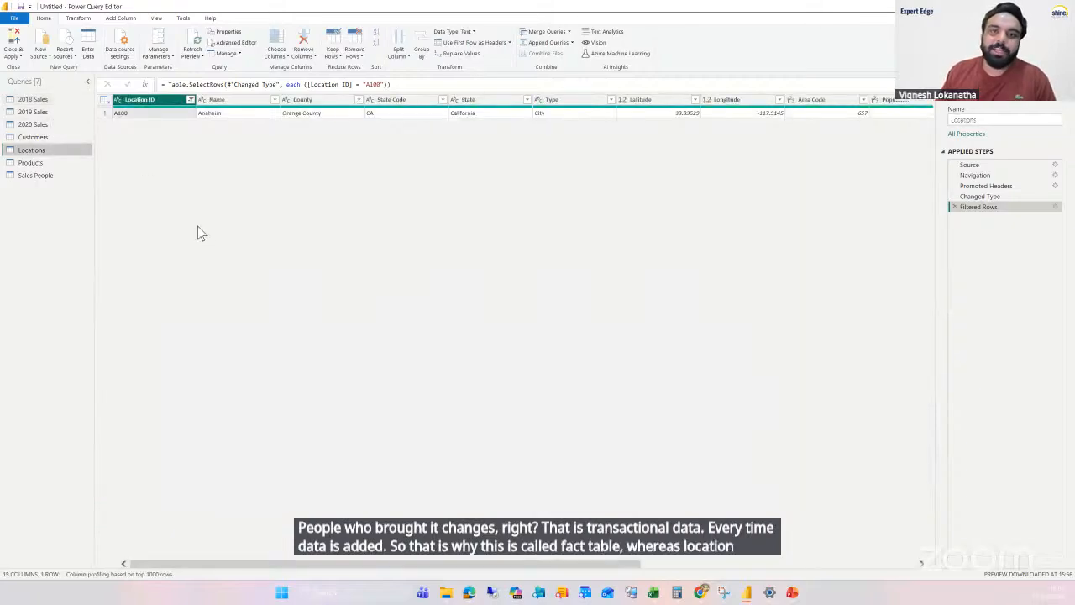
left_click(45, 101)
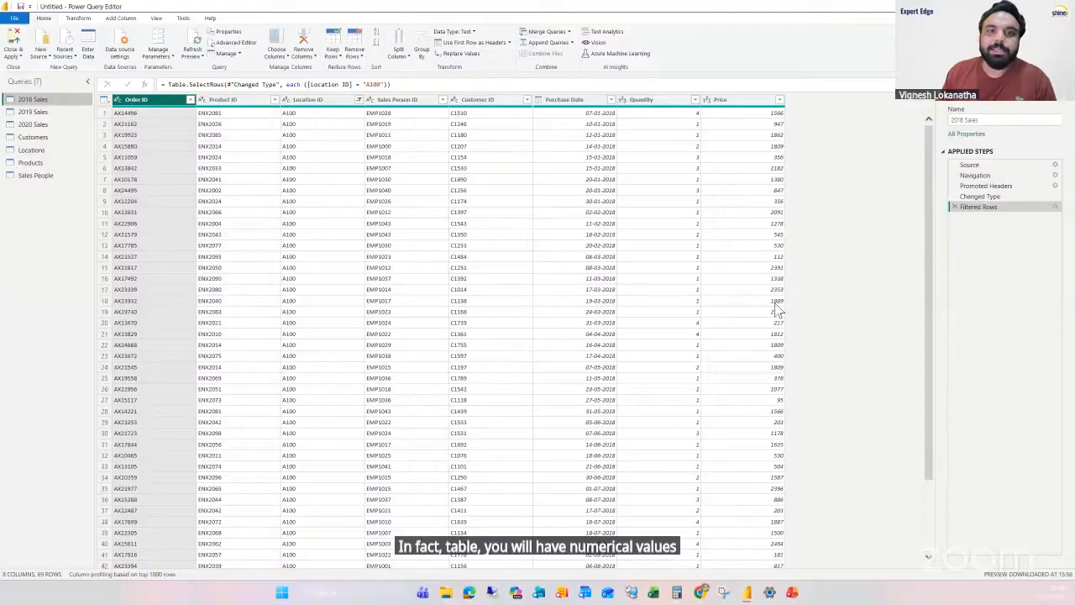
left_click(32, 150)
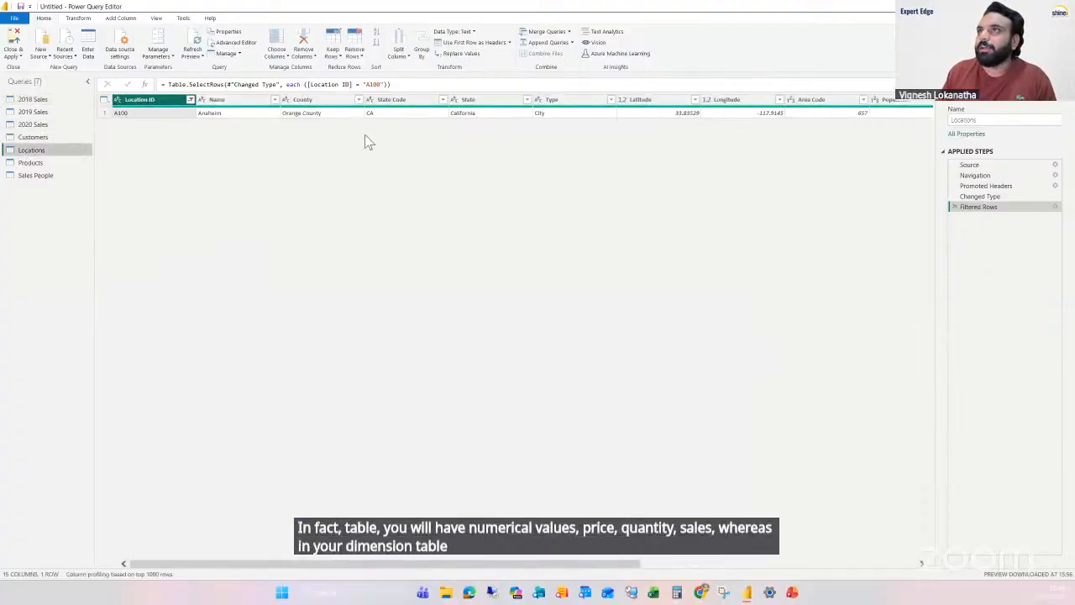
left_click_drag(326, 561, 416, 560)
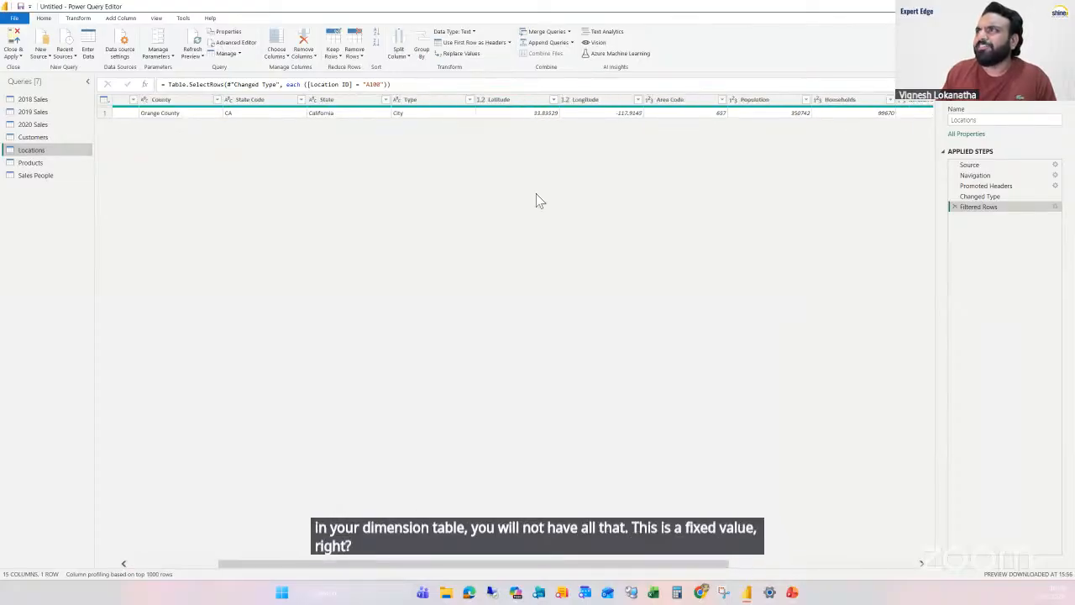
left_click_drag(609, 567, 531, 567)
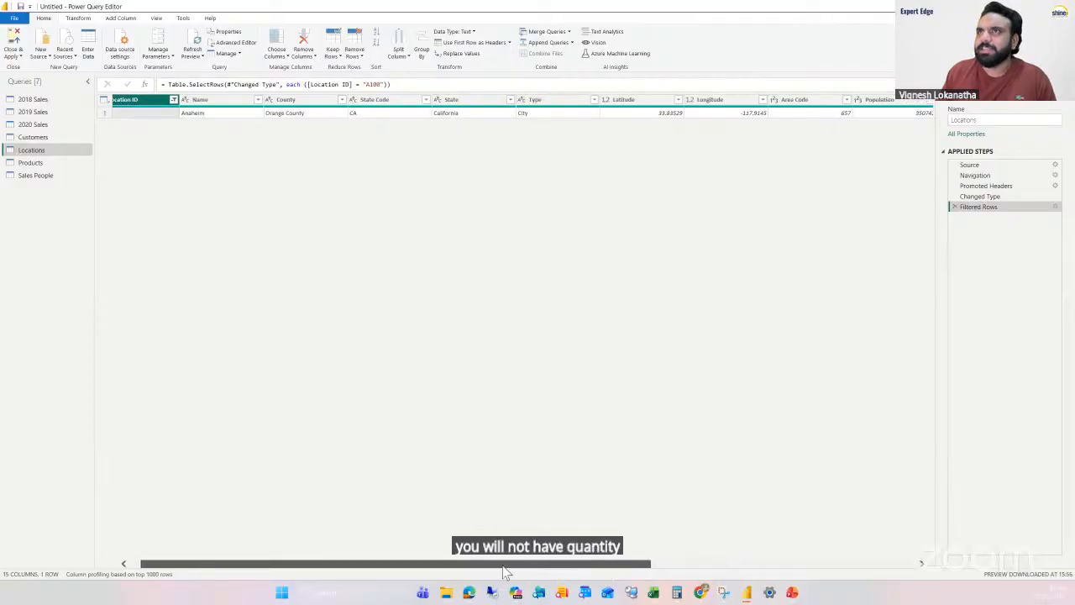
Step: Reset the Location ID filter in the Locations query so that all location values are selected
left_click(190, 99)
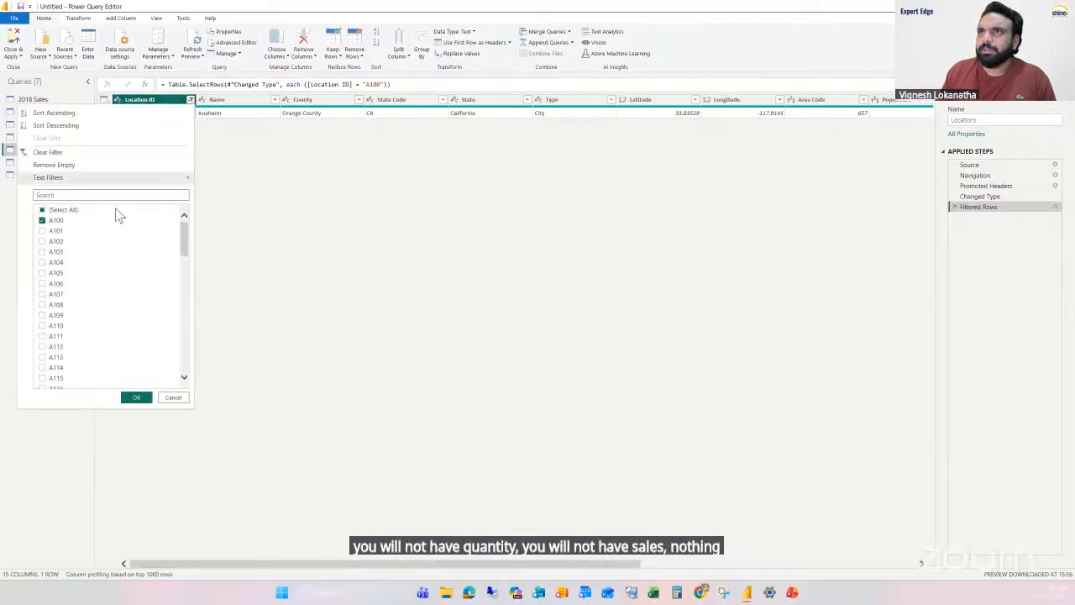
left_click(78, 211)
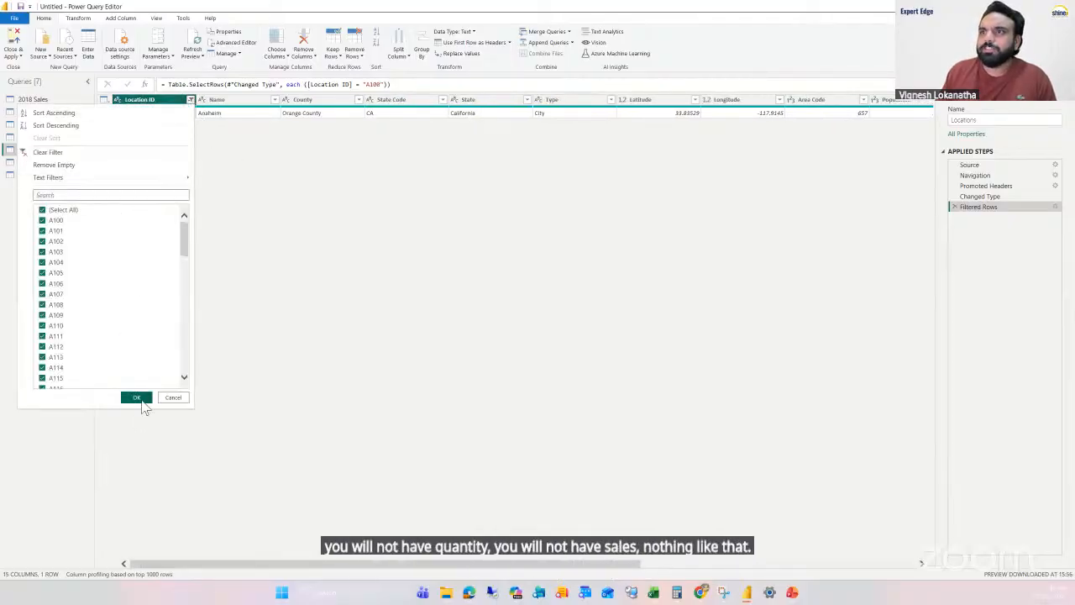
left_click(137, 399)
Step: Switch from the 2018 Sales query to Power BI Desktop and examine the table relationships in the model diagram
left_click(37, 99)
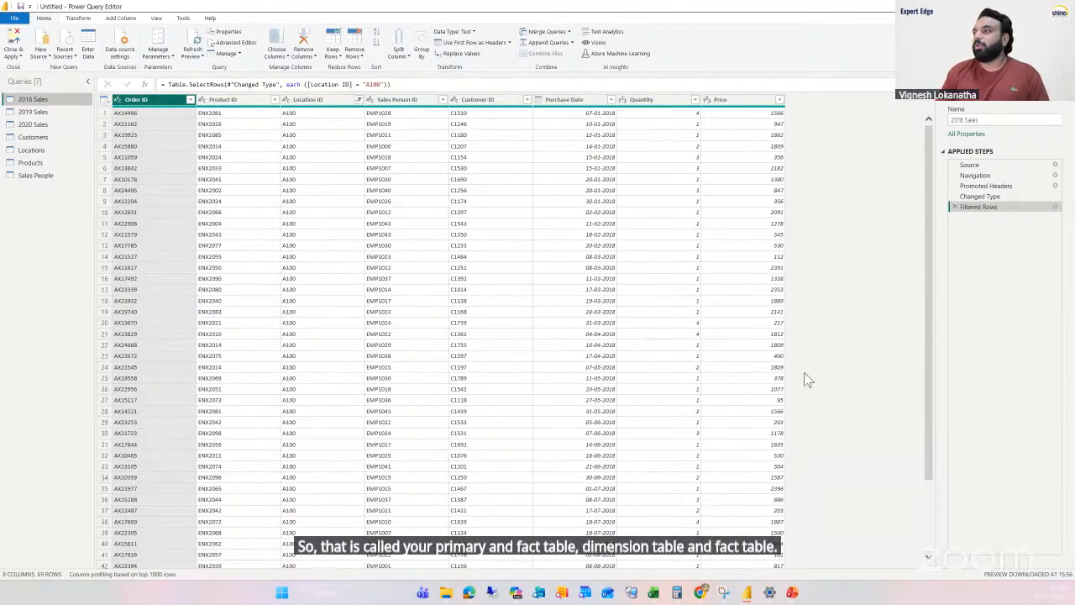
key("alt+Tab")
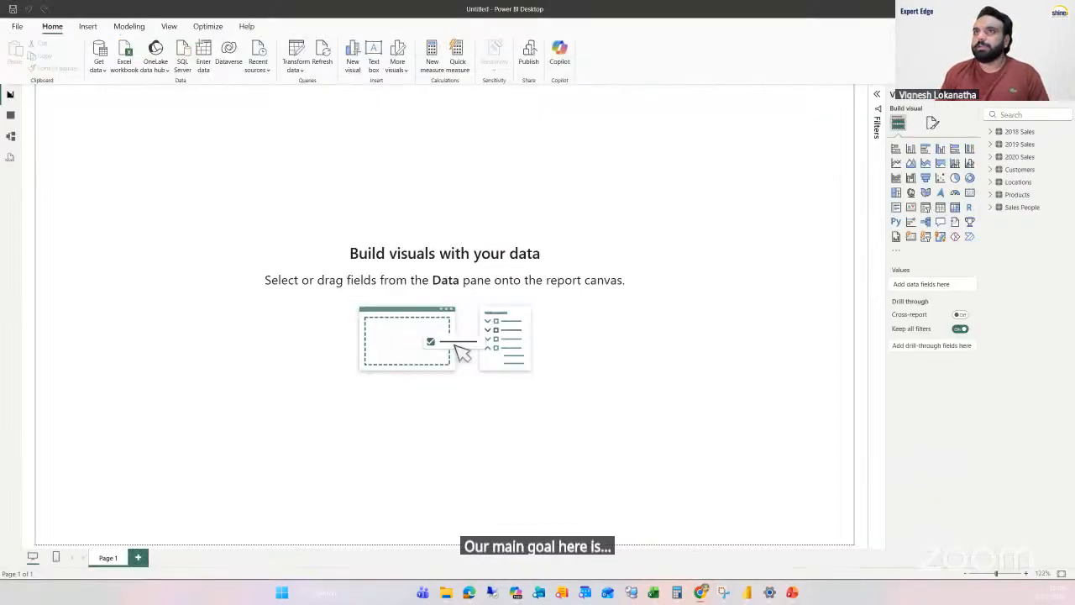
left_click(11, 136)
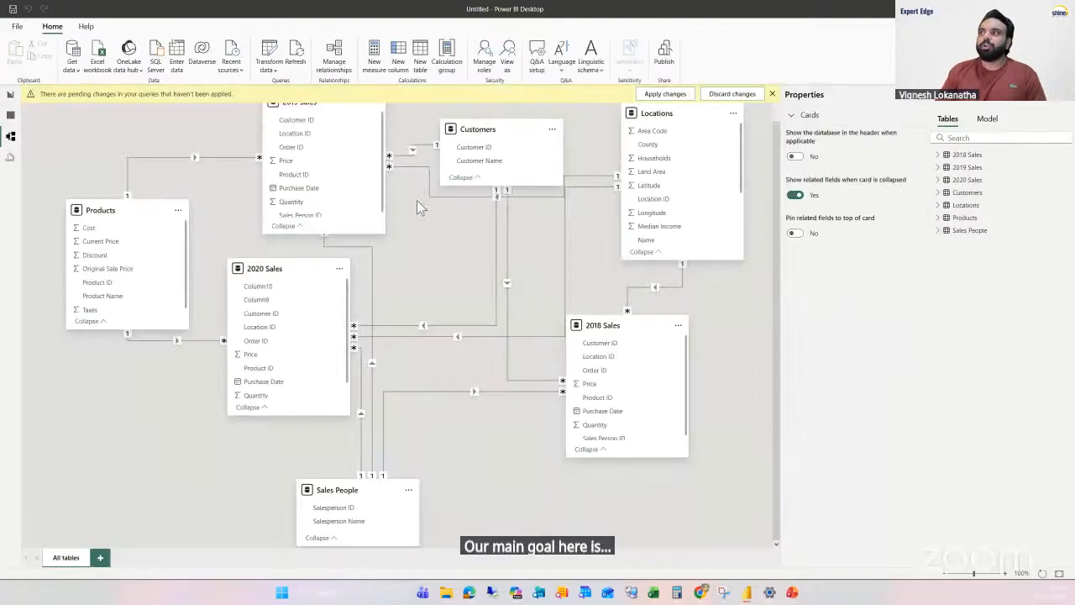
scroll(360, 210, "up", 1)
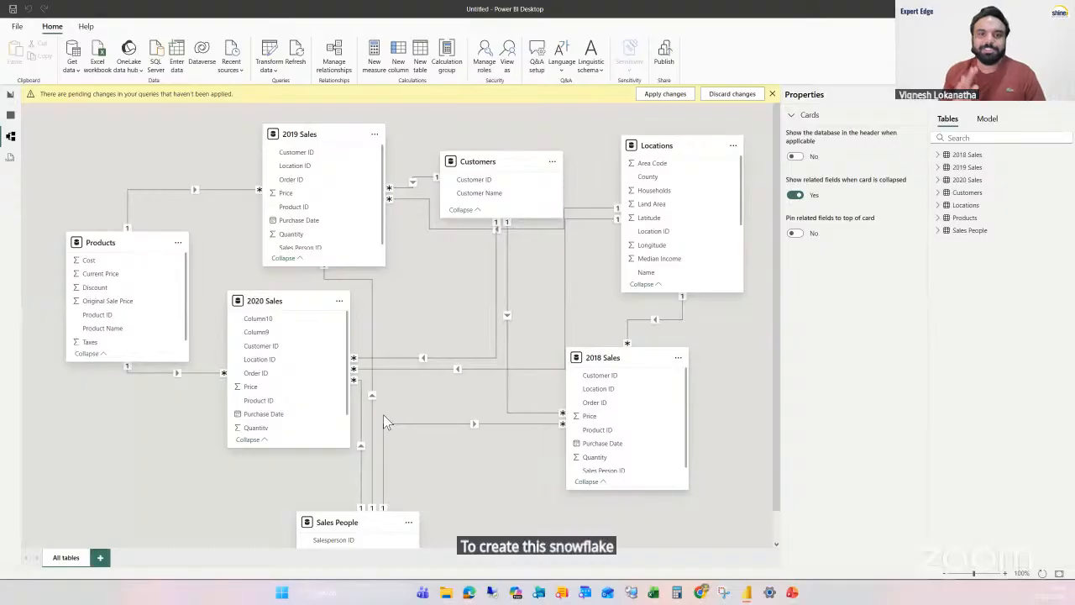
left_click(10, 94)
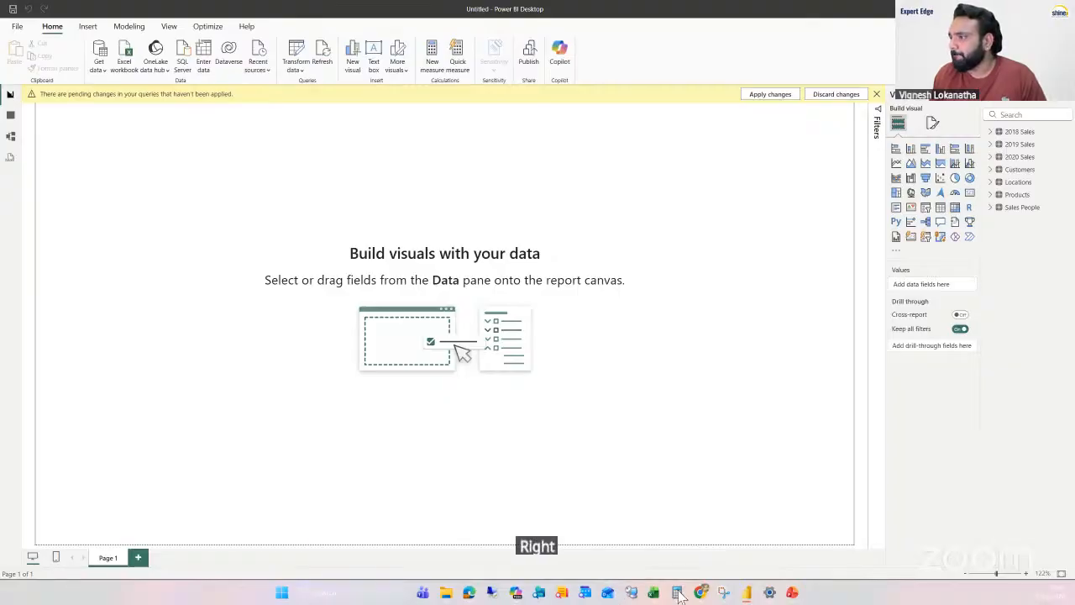
Step: Return to Power Query Editor and compare the column names of the 2019 Sales and 2018 Sales queries
mouse_move(746, 592)
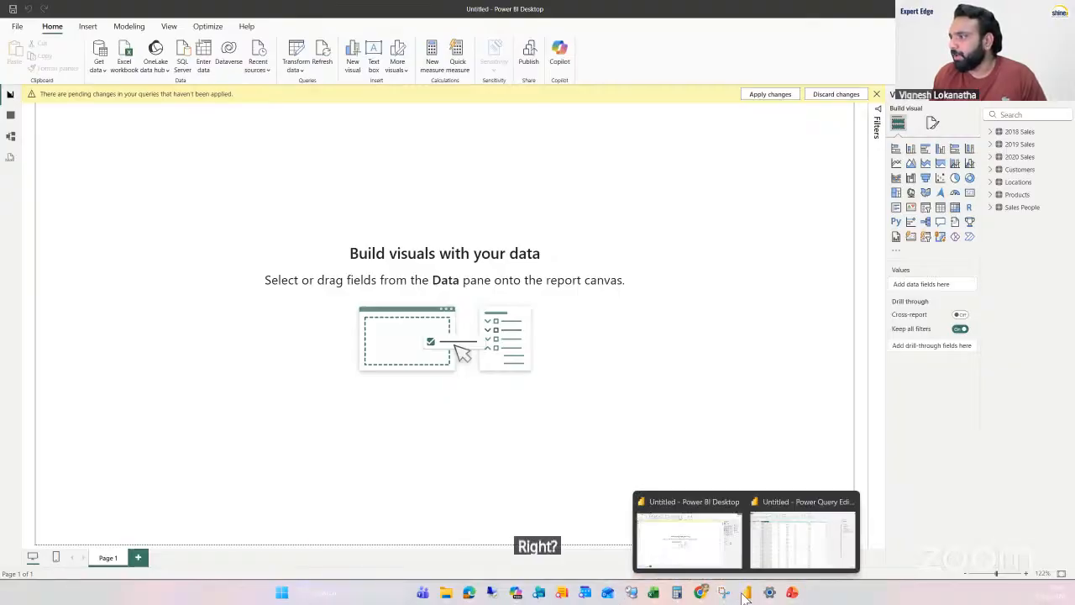
left_click(777, 536)
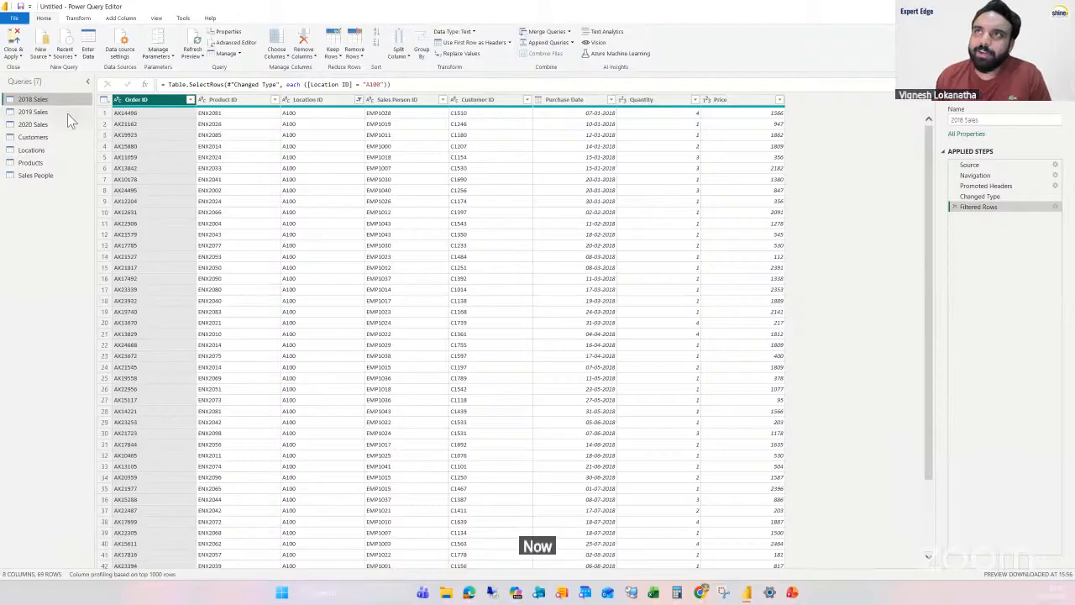
left_click(33, 112)
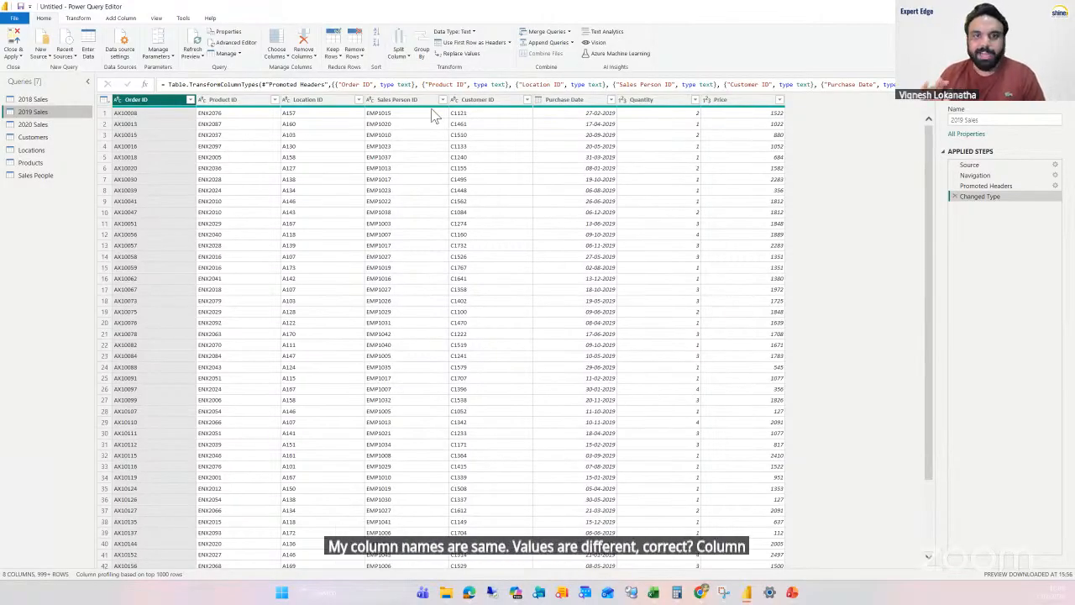
left_click(33, 100)
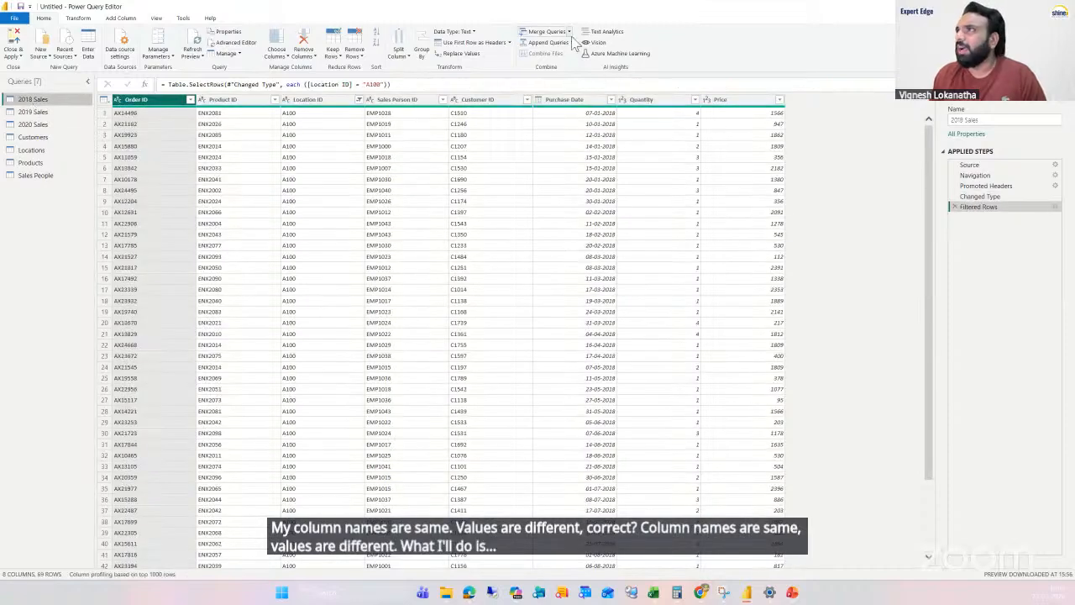
left_click(569, 32)
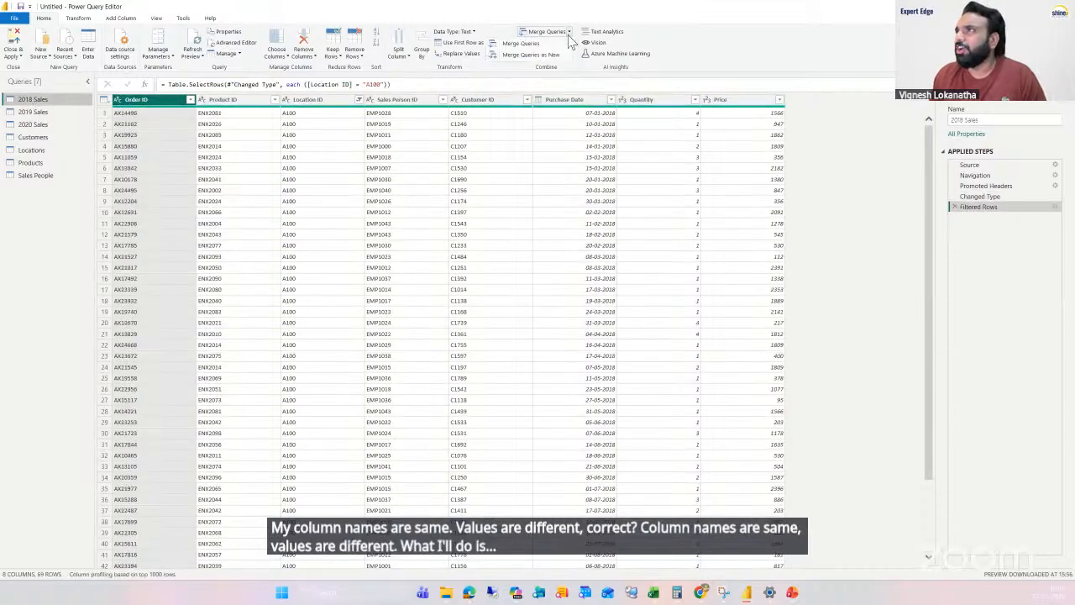
left_click(519, 56)
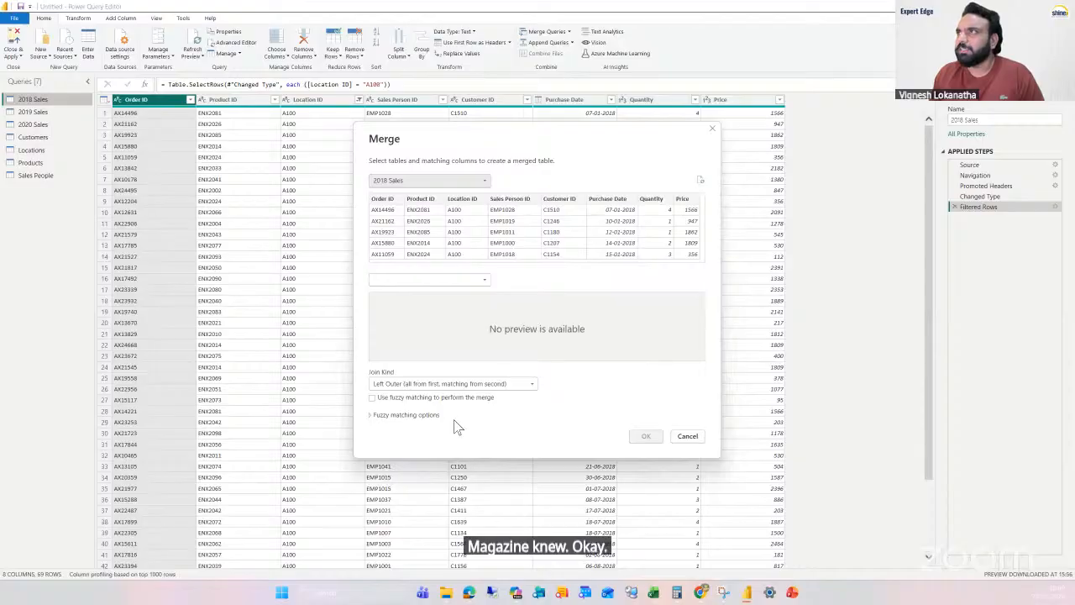
left_click(472, 280)
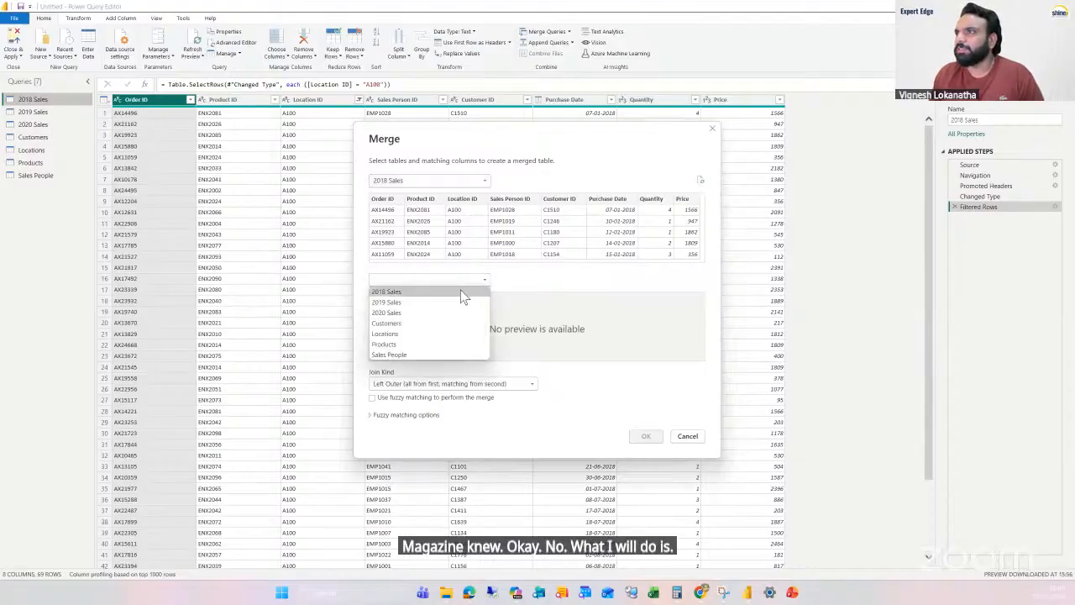
left_click(439, 304)
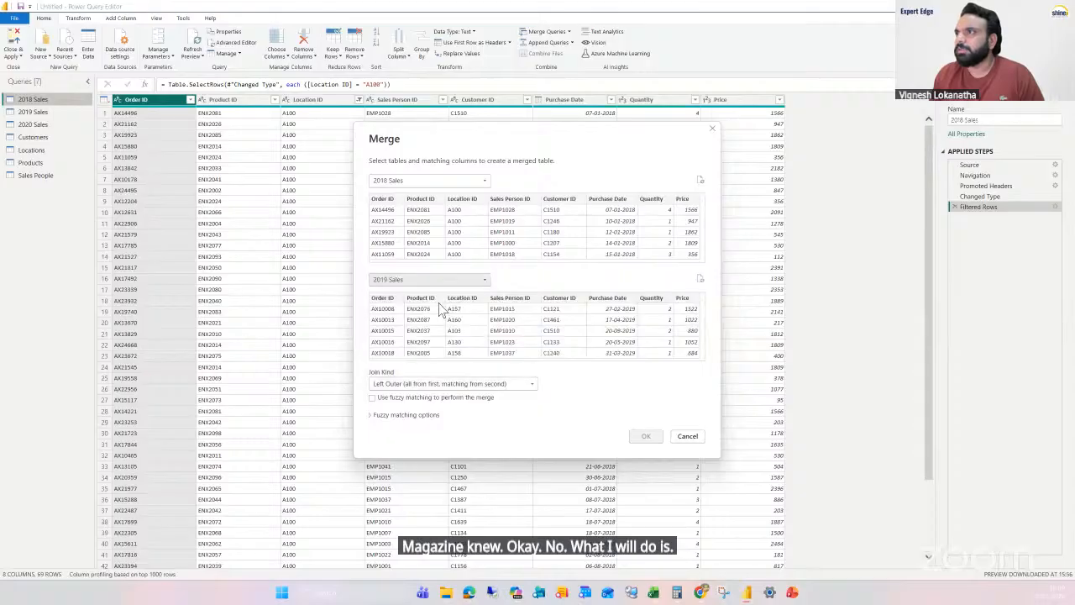
left_click(687, 435)
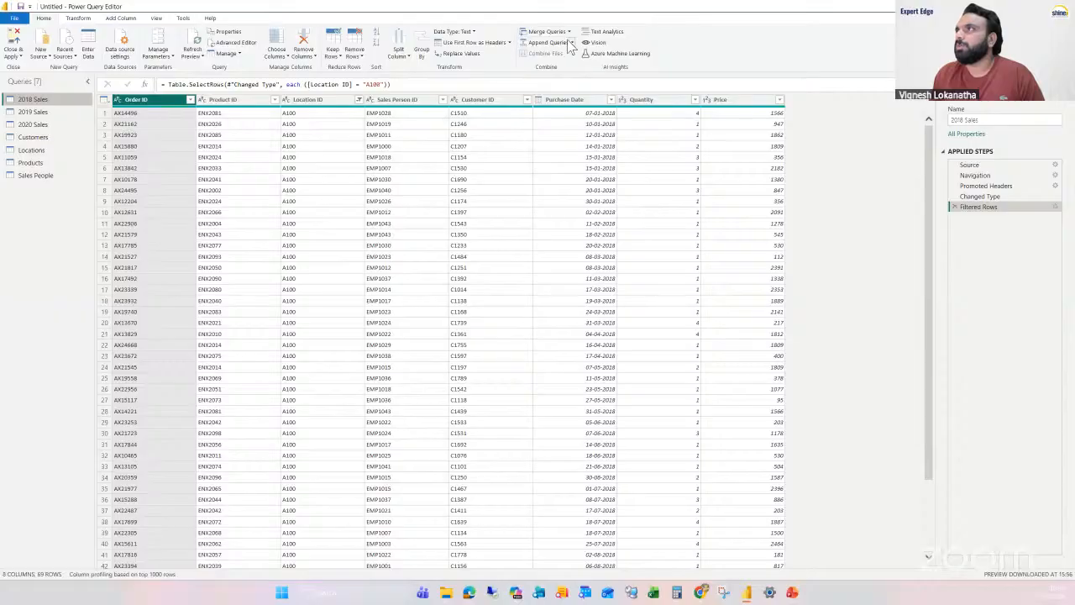
left_click(45, 112, "ctrl")
left_click(43, 126, "ctrl")
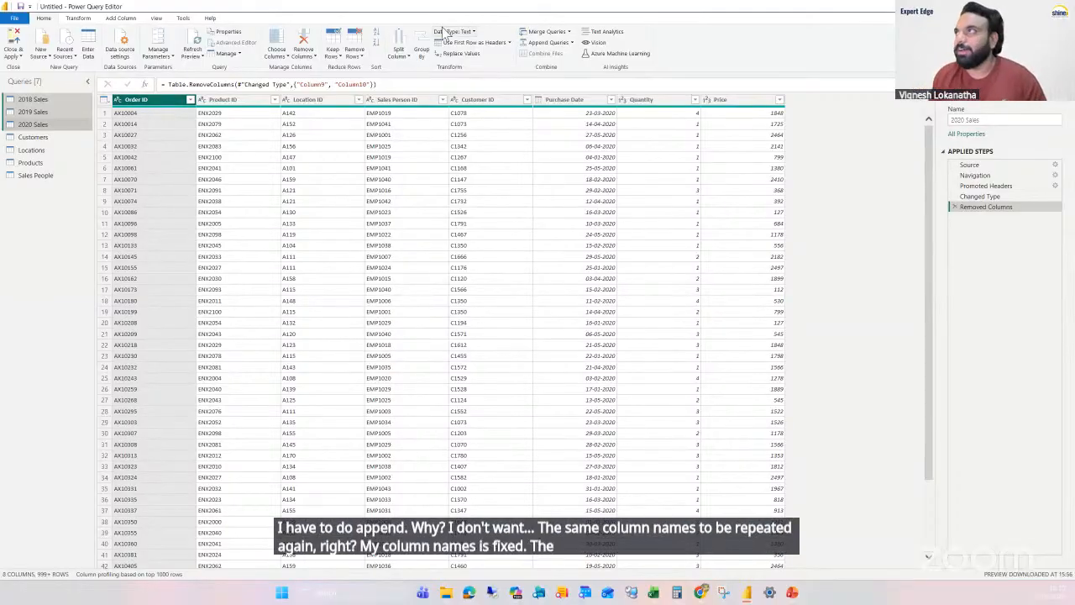
left_click(572, 43)
left_click(781, 56)
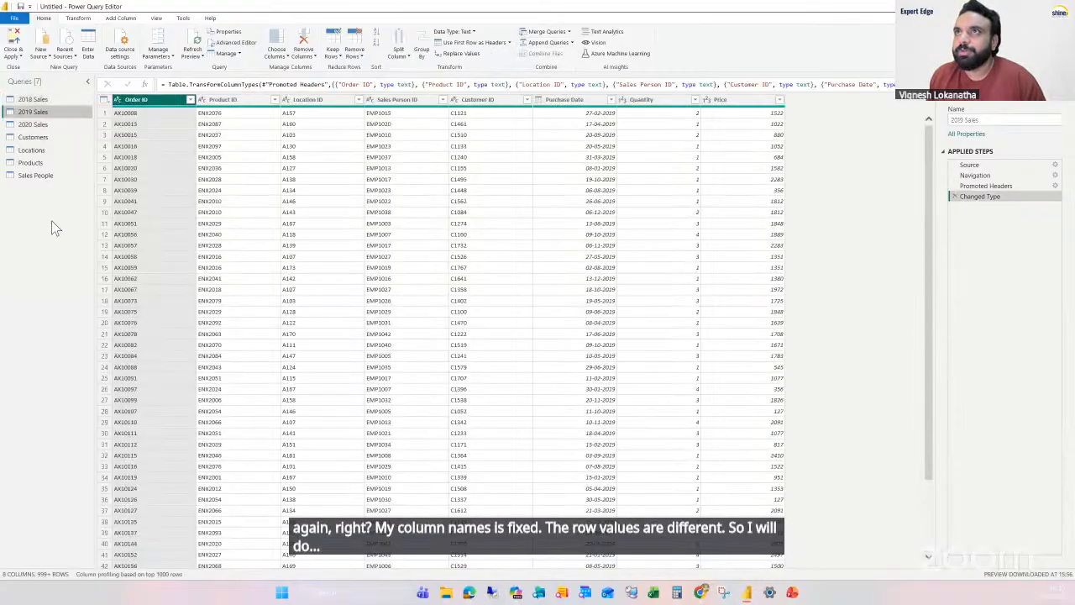
Step: Append 2018 Sales, 2019 Sales and 2020 Sales as a new query, using the three or more tables option
left_click(54, 98)
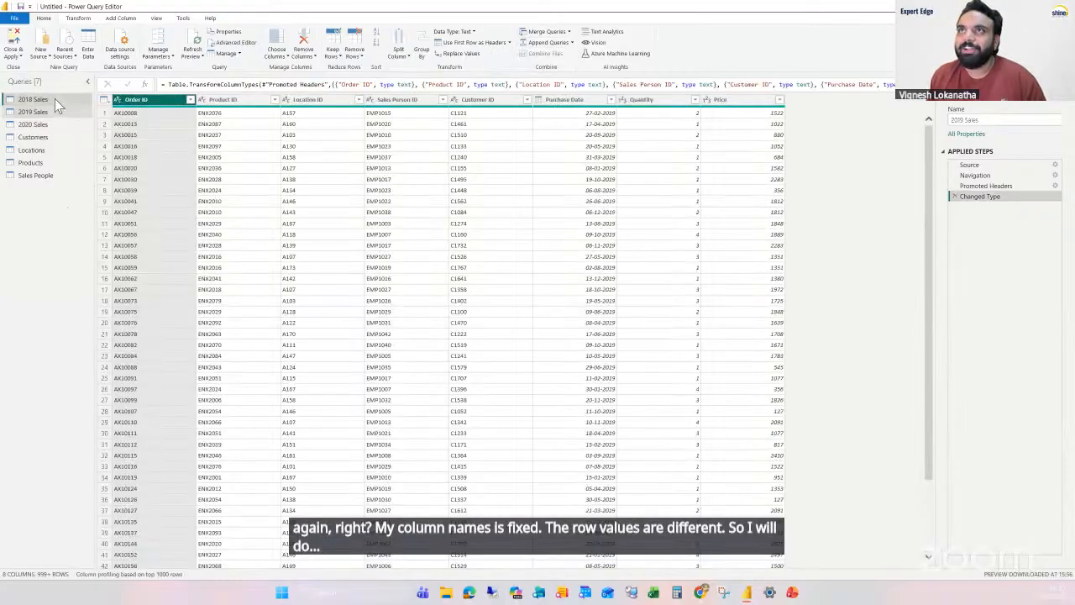
left_click(571, 42)
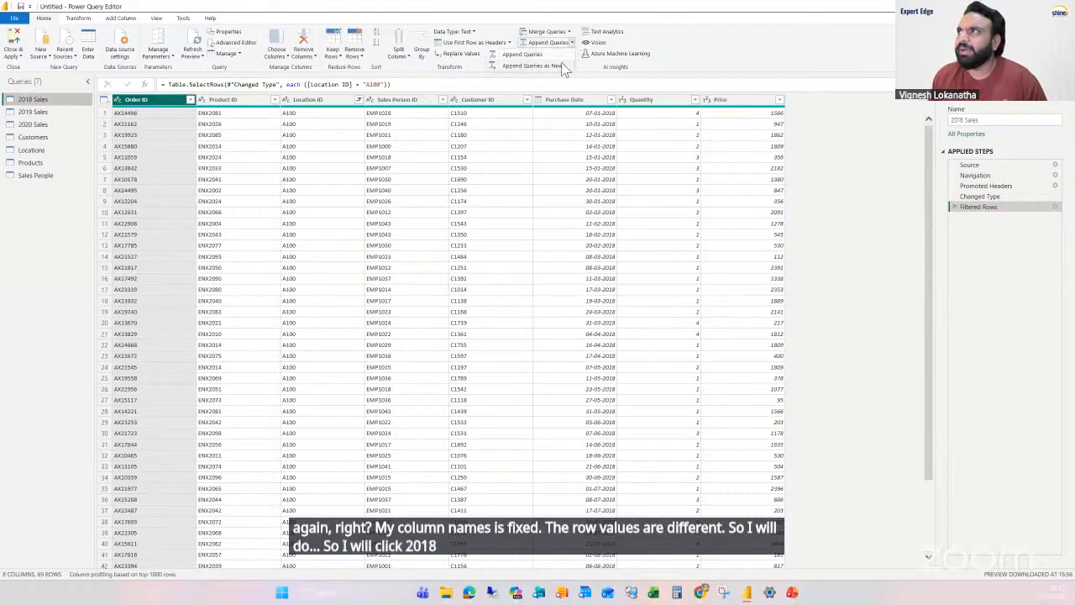
left_click(523, 54)
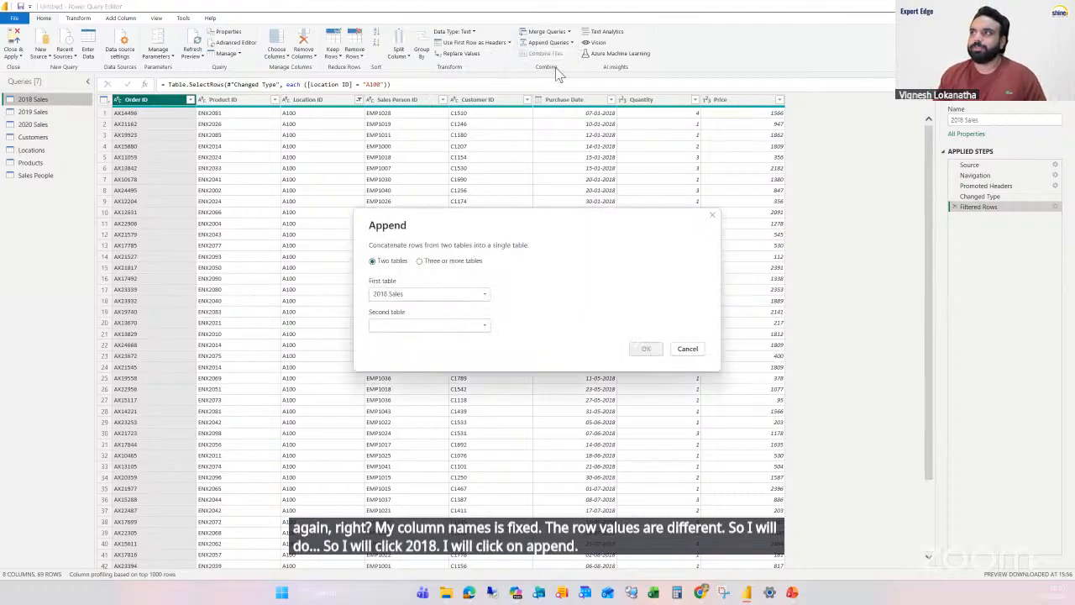
left_click(421, 262)
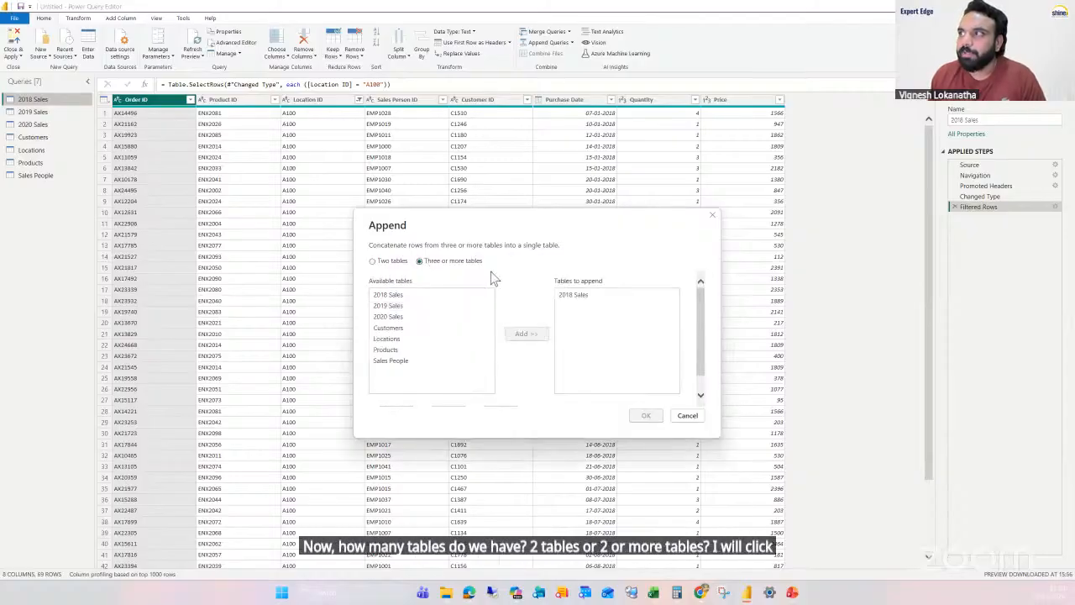
left_click(390, 305)
left_click(526, 334)
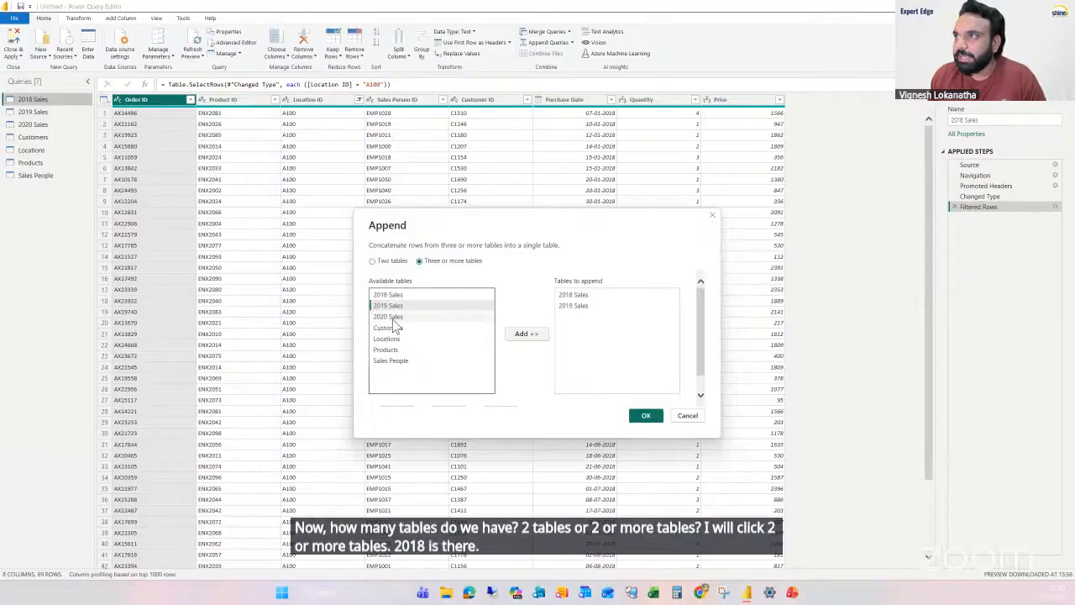
left_click(390, 317)
left_click(521, 334)
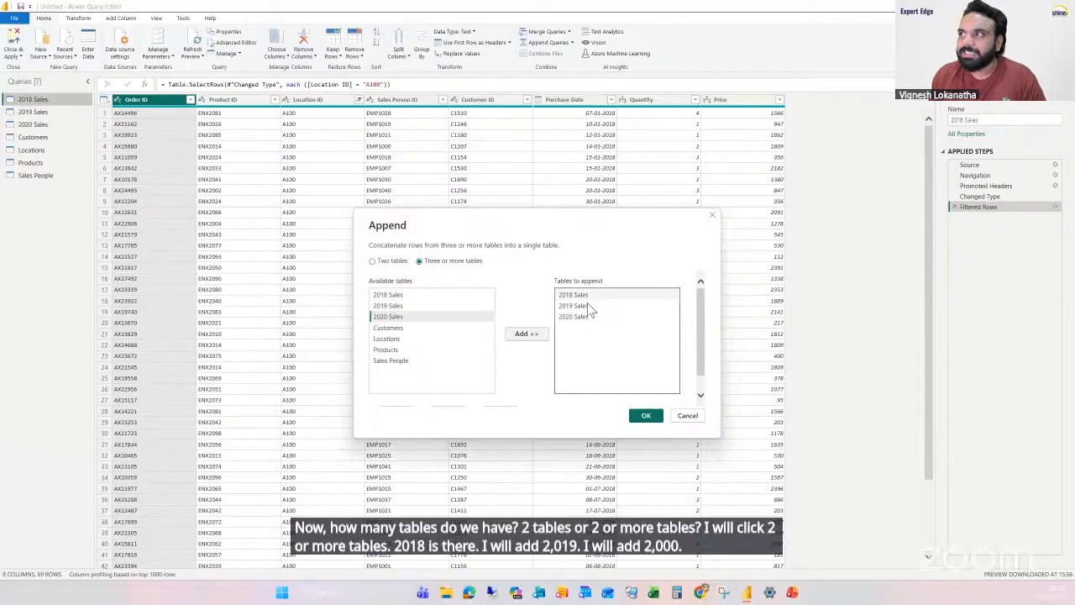
left_click(643, 415)
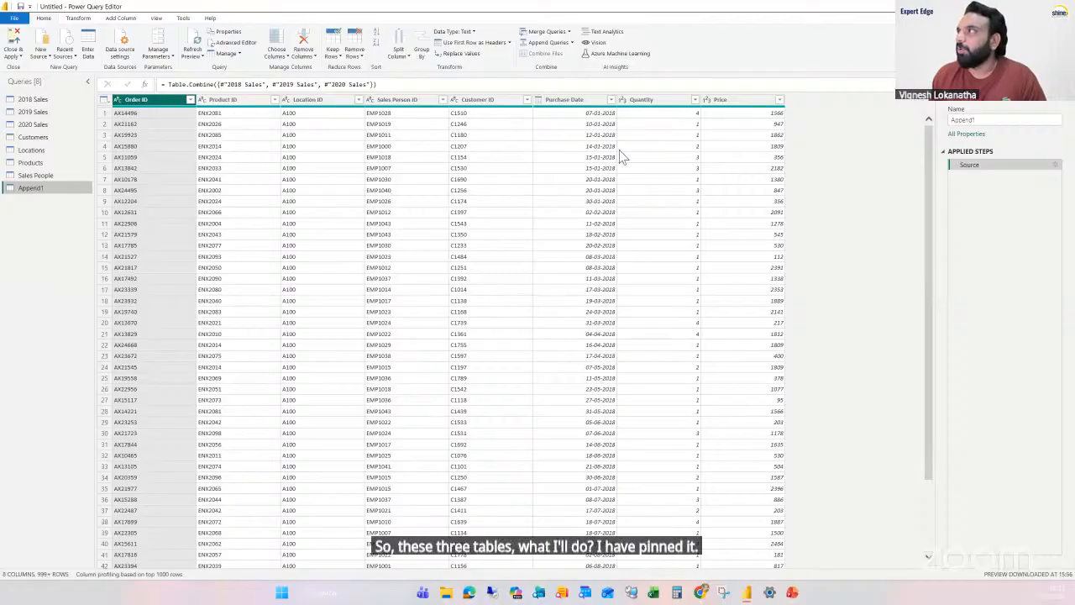
Step: Rename the appended query as Full Sales table
left_click_drag(987, 119, 949, 124)
type("Ful")
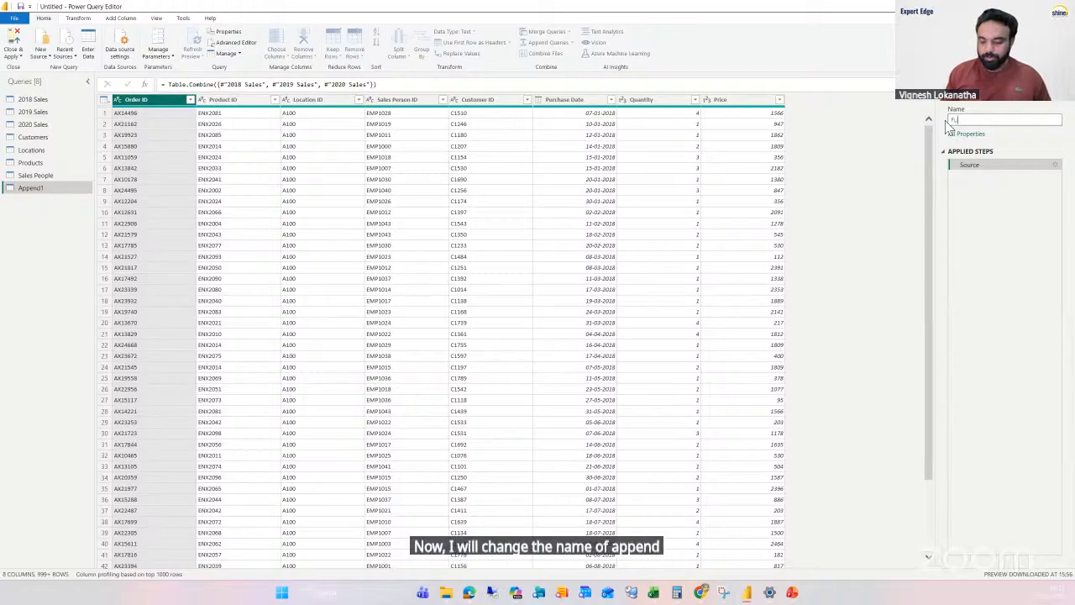
type("l Sales T")
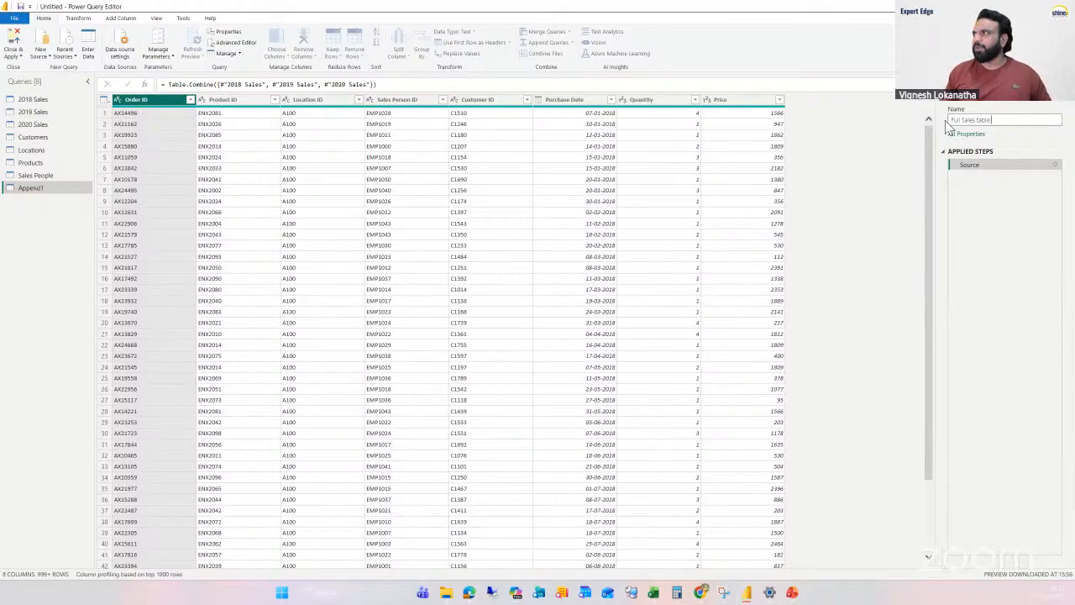
type("able")
key("Return")
Step: Sort the Full Sales table by Purchase Date in descending order to check the latest date, and re-sort it in ascending order
left_click(571, 101)
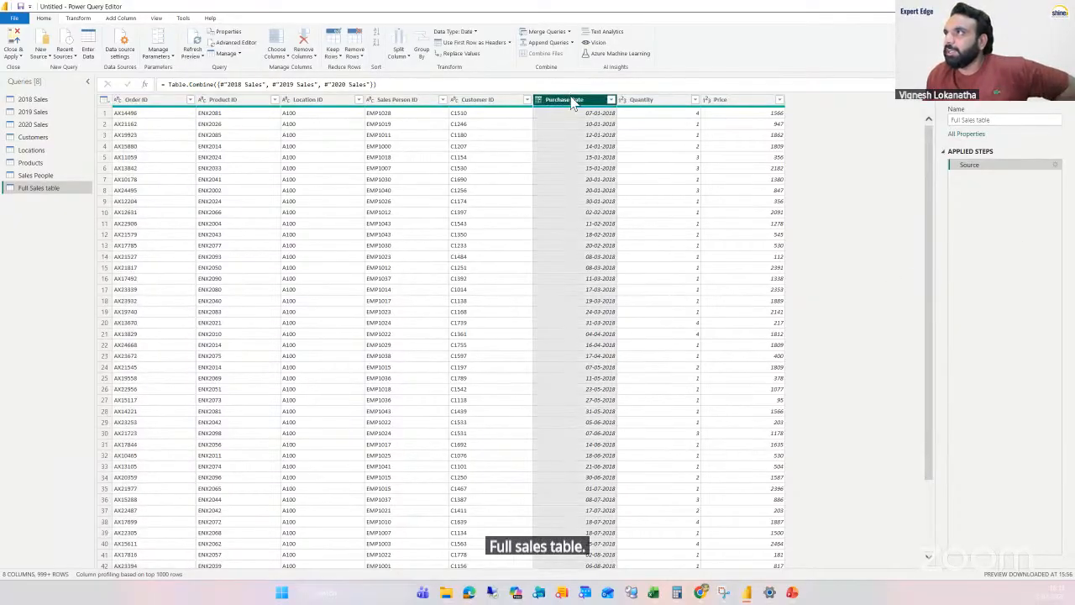
left_click(376, 45)
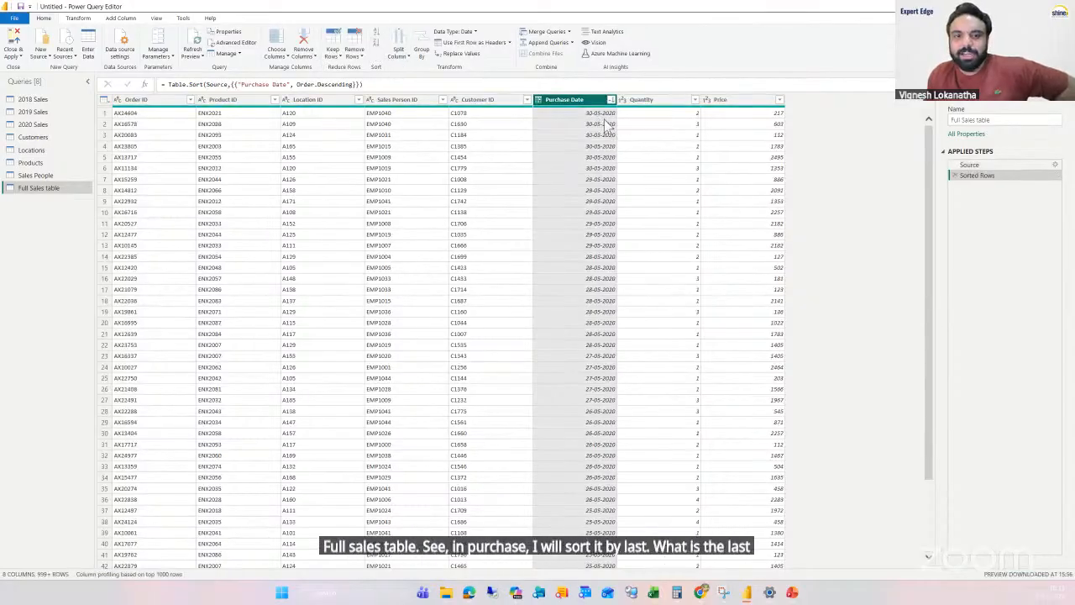
left_click(376, 32)
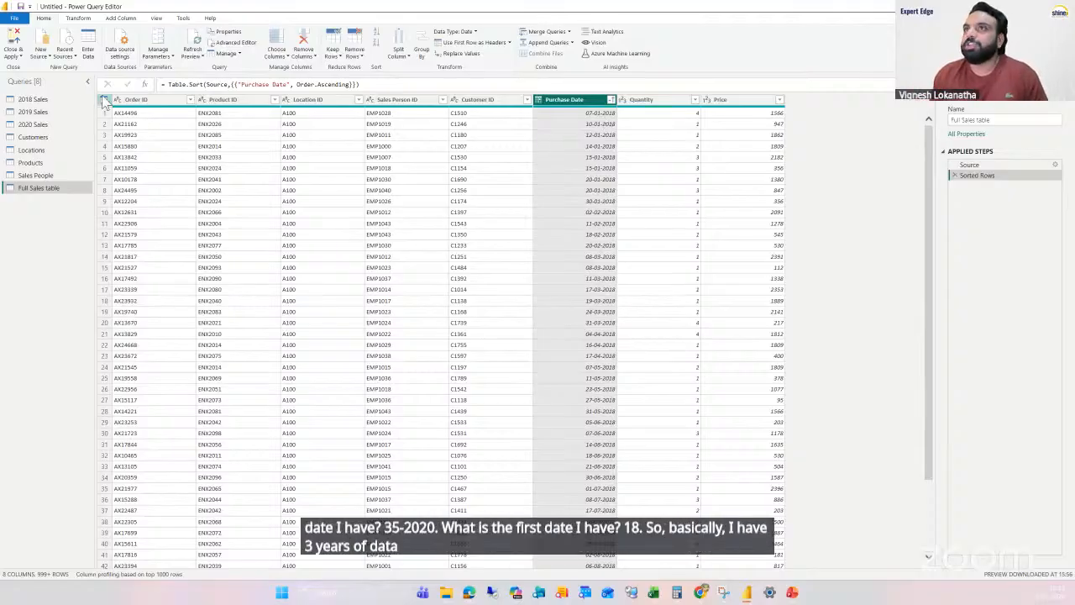
Step: Disable loading of the 2018 Sales, 2019 Sales and 2020 Sales queries, accepting the possible data loss for each
right_click(54, 102)
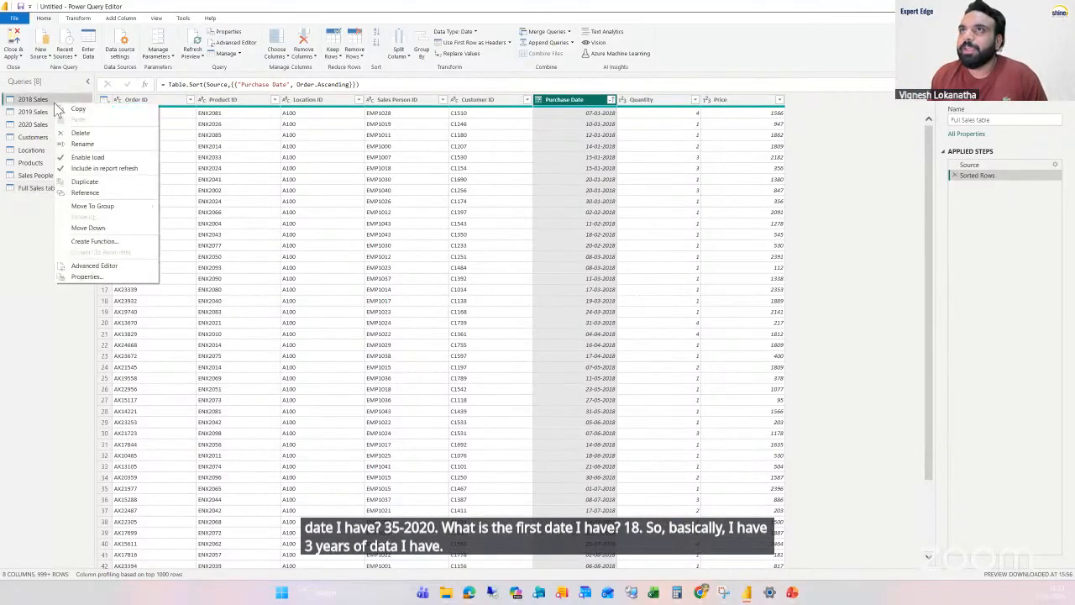
left_click(88, 158)
left_click(635, 314)
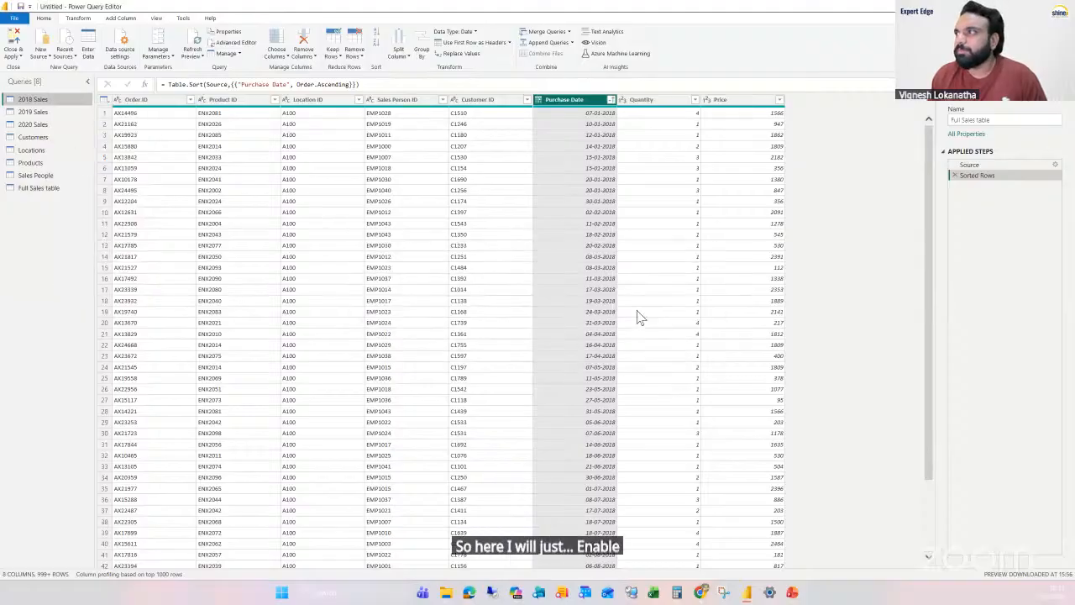
right_click(29, 112)
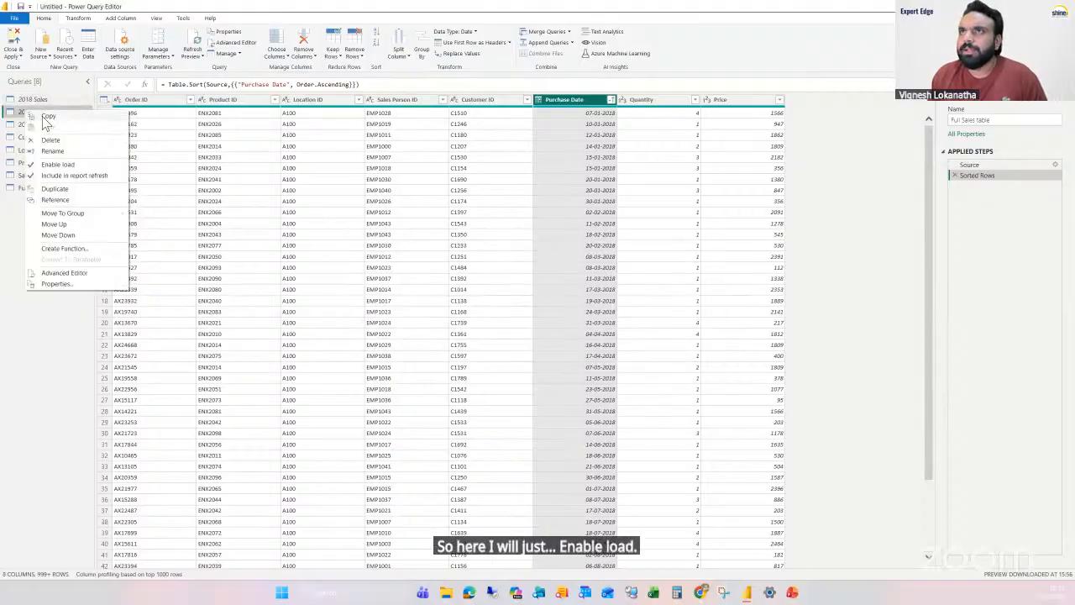
left_click(65, 164)
left_click(647, 320)
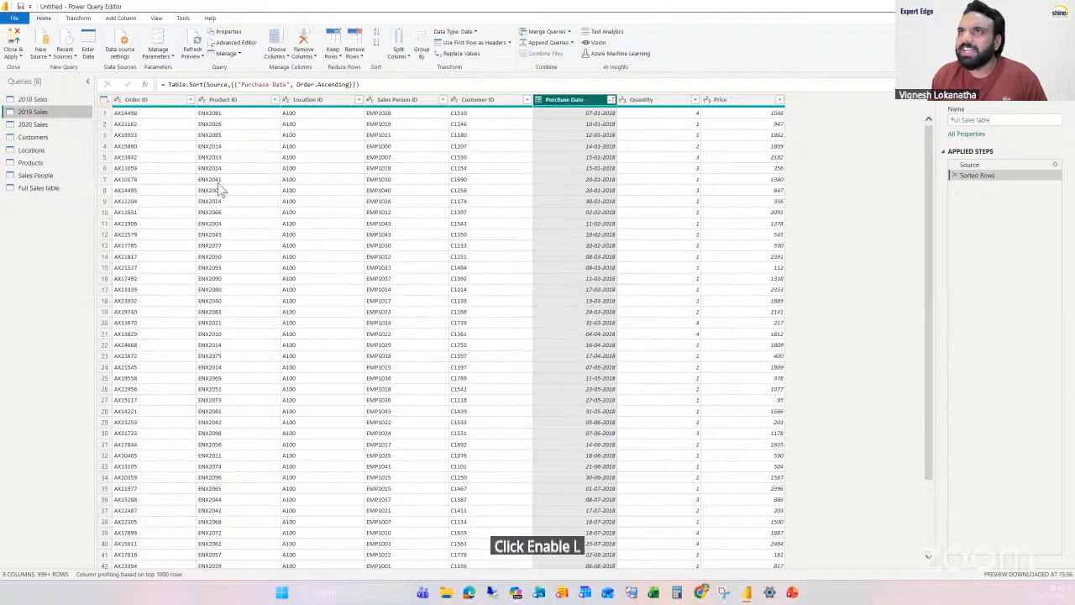
right_click(32, 126)
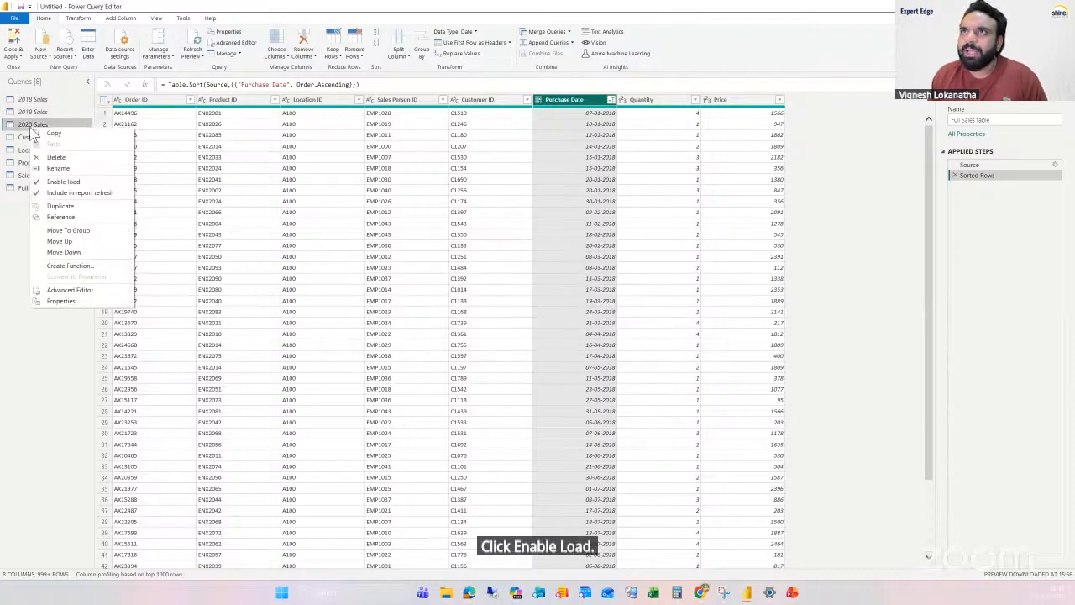
left_click(66, 182)
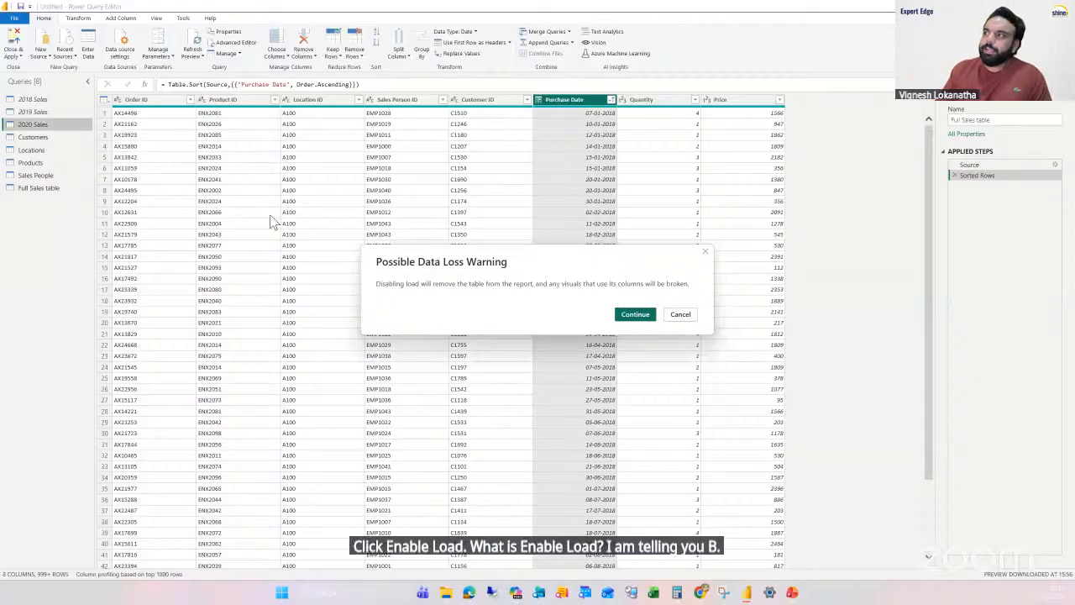
left_click(631, 315)
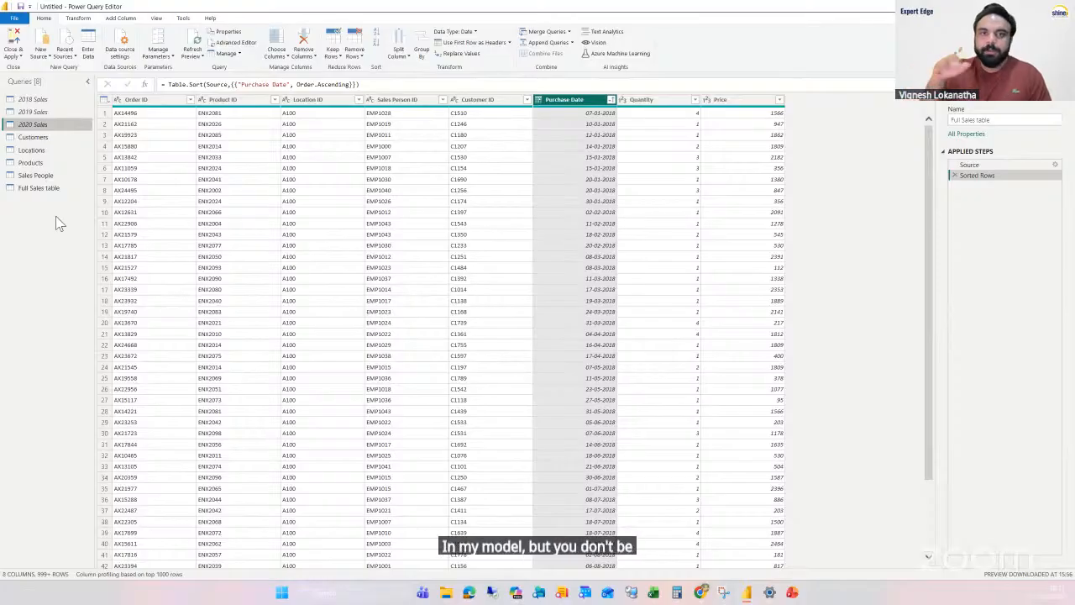
Step: Close Power Query Editor with the query changes applied and open the model diagram in Power BI Desktop
left_click(13, 55)
left_click(24, 74)
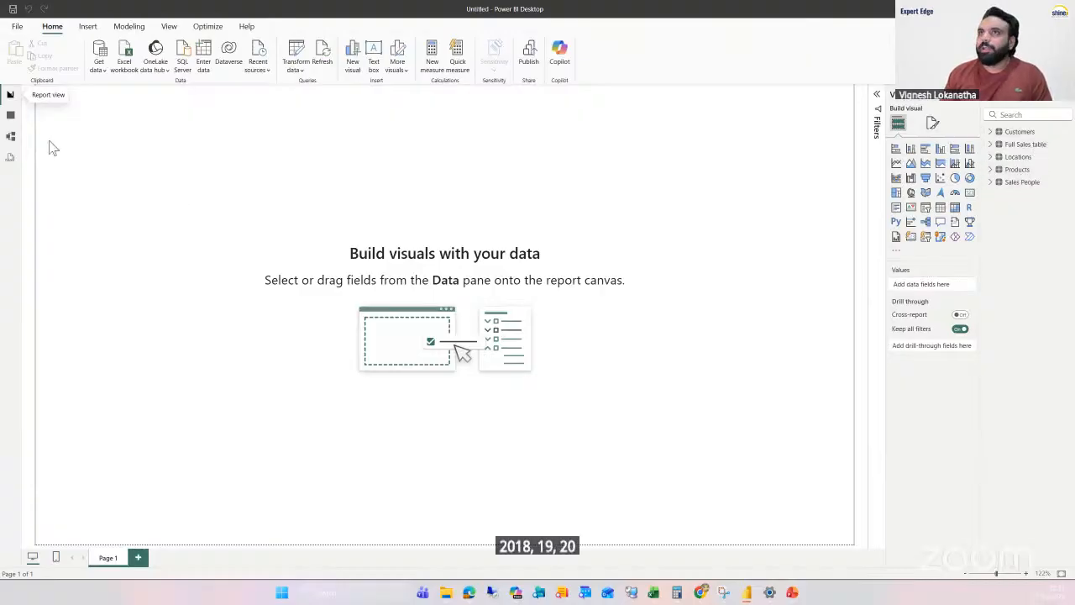
left_click(10, 136)
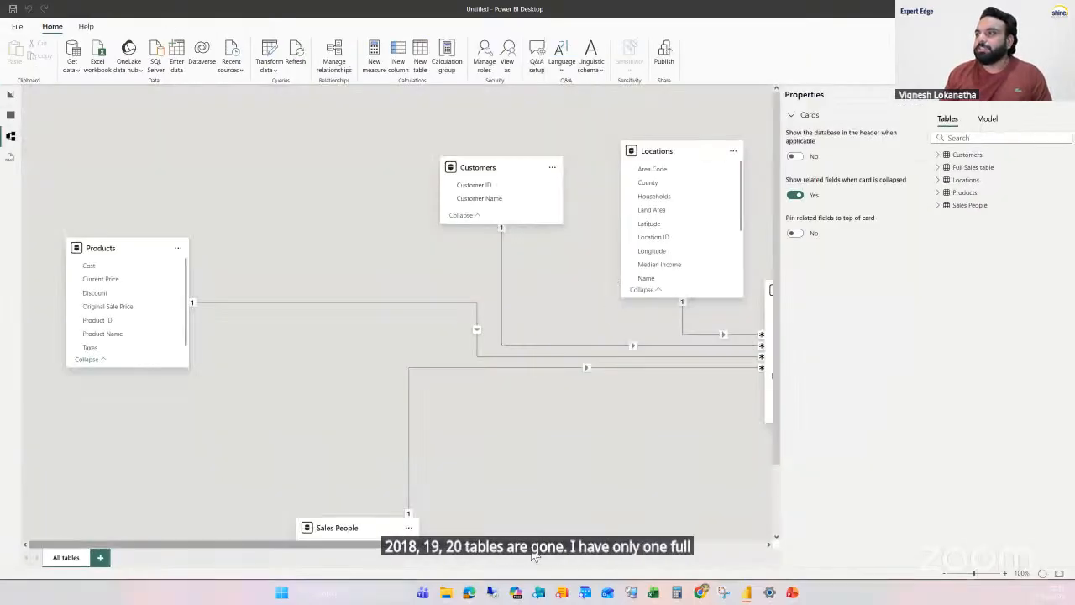
Step: Arrange the model diagram as a star, with Full Sales table in the middle and Customers, Locations and Sales People around it
left_click_drag(684, 297, 370, 267)
left_click_drag(370, 531, 417, 488)
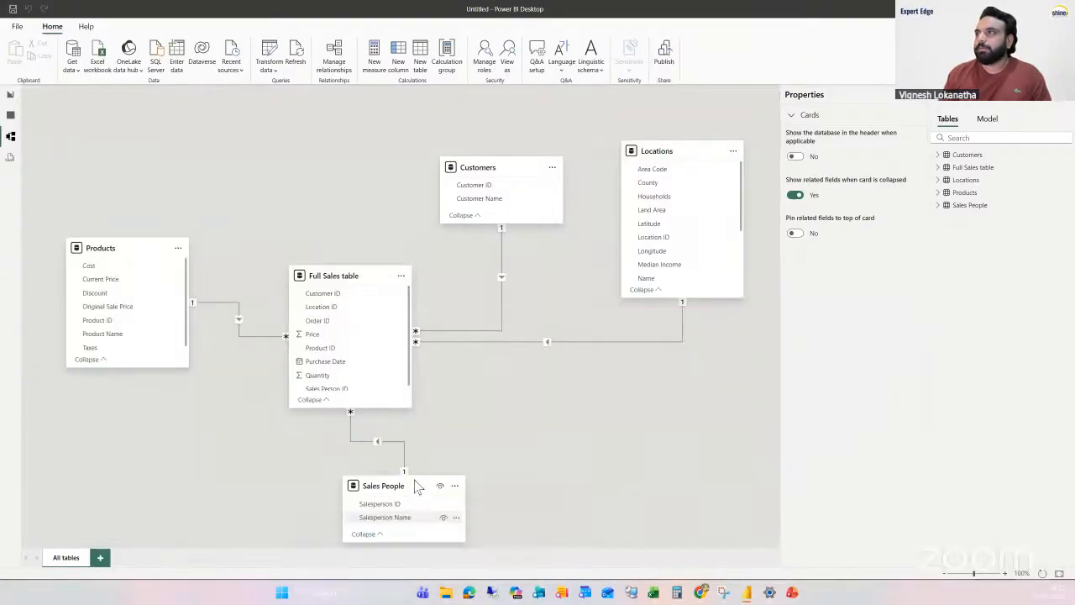
left_click_drag(496, 167, 286, 75)
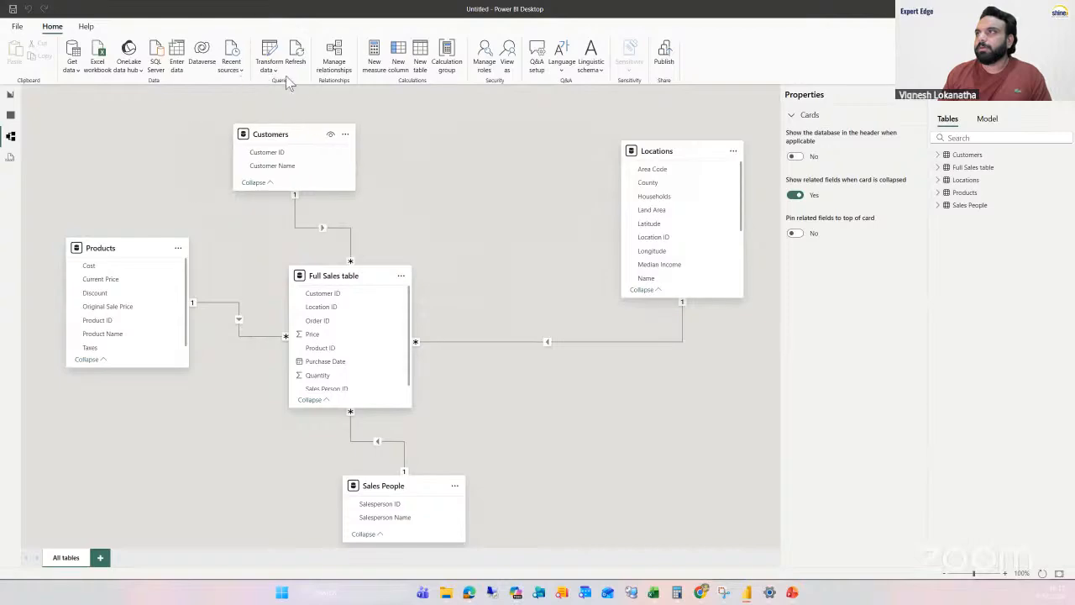
left_click_drag(706, 154, 559, 138)
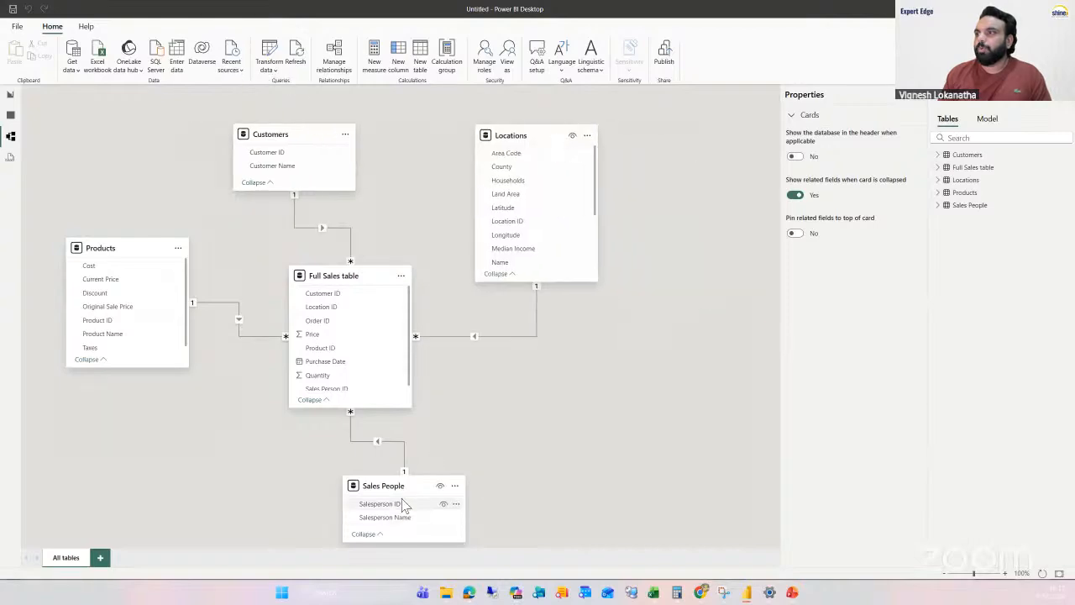
left_click_drag(395, 485, 354, 487)
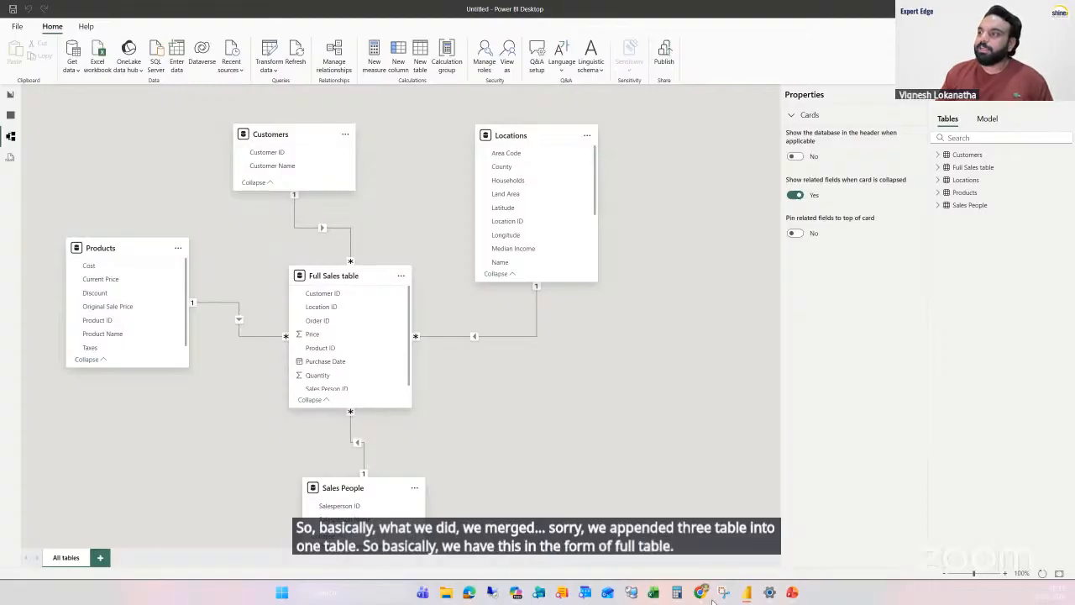
Step: Switch to the Chrome article comparing star and snowflake schemas, examine its diagram, and return to Power BI Desktop
mouse_move(701, 592)
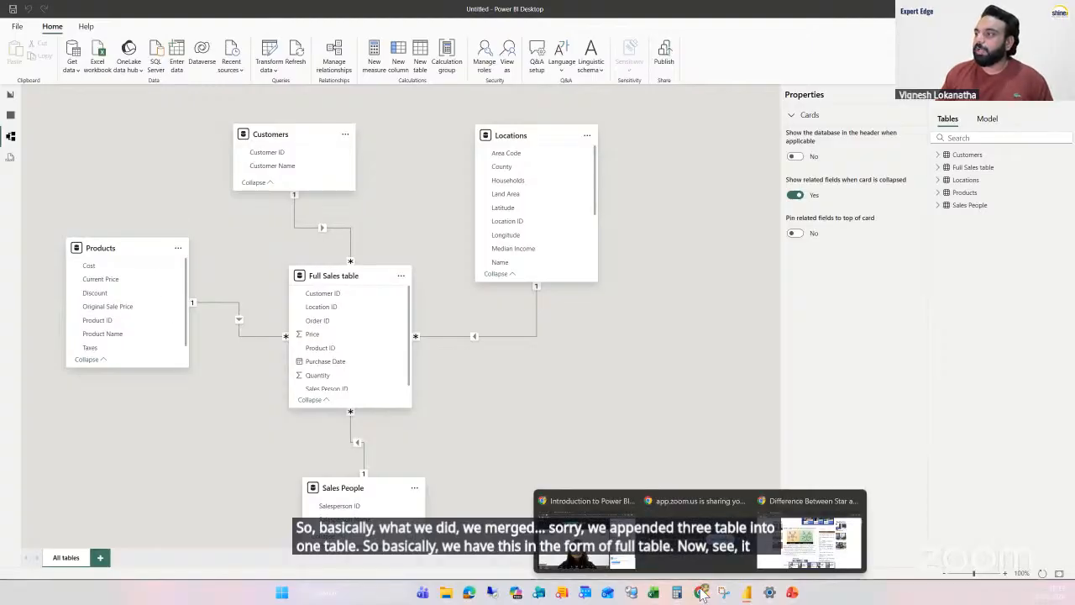
left_click(790, 542)
left_click(837, 130)
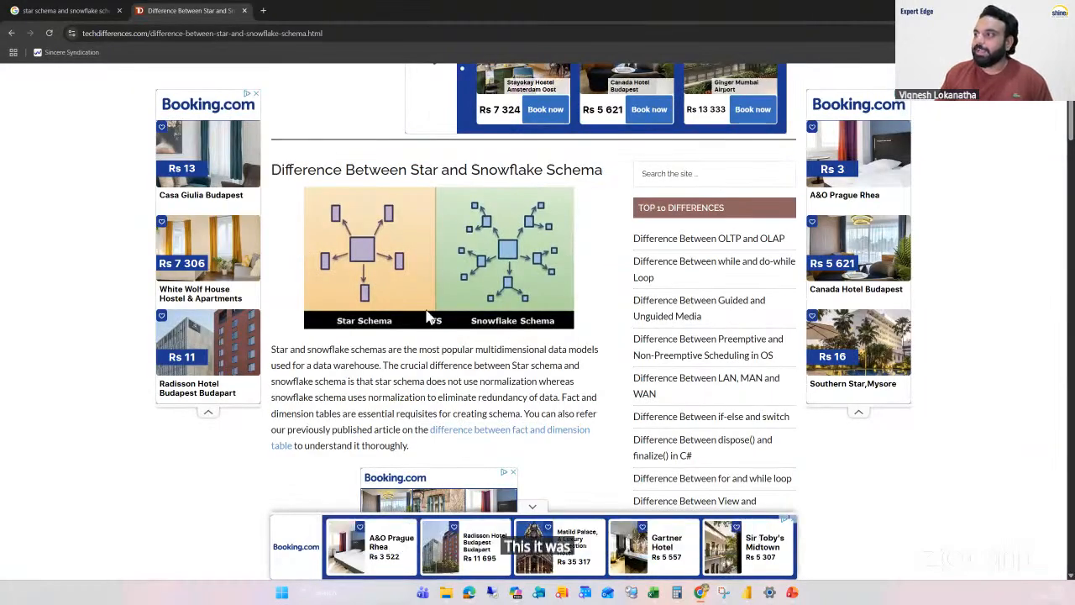
left_click(724, 593)
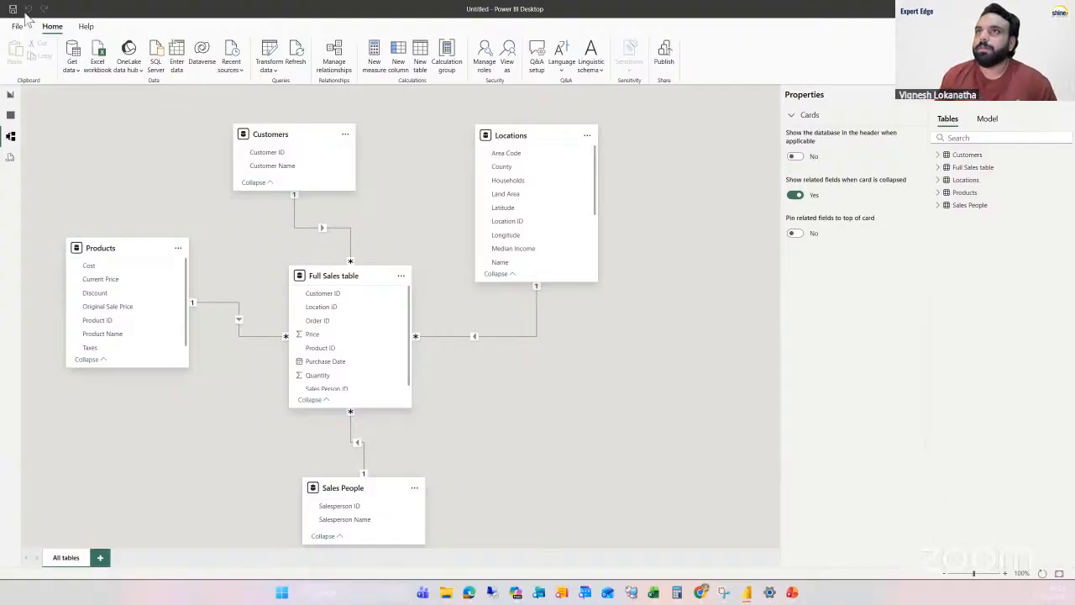
Step: Inspect the data rows and Purchase Date column of Full Sales table, and return to the empty report page
left_click(11, 114)
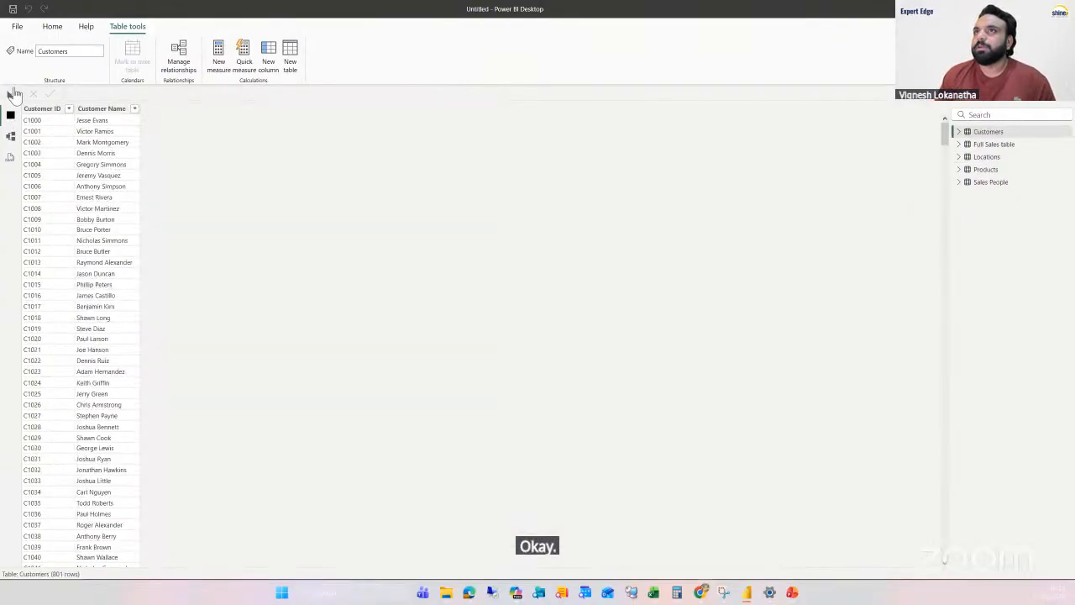
left_click(11, 93)
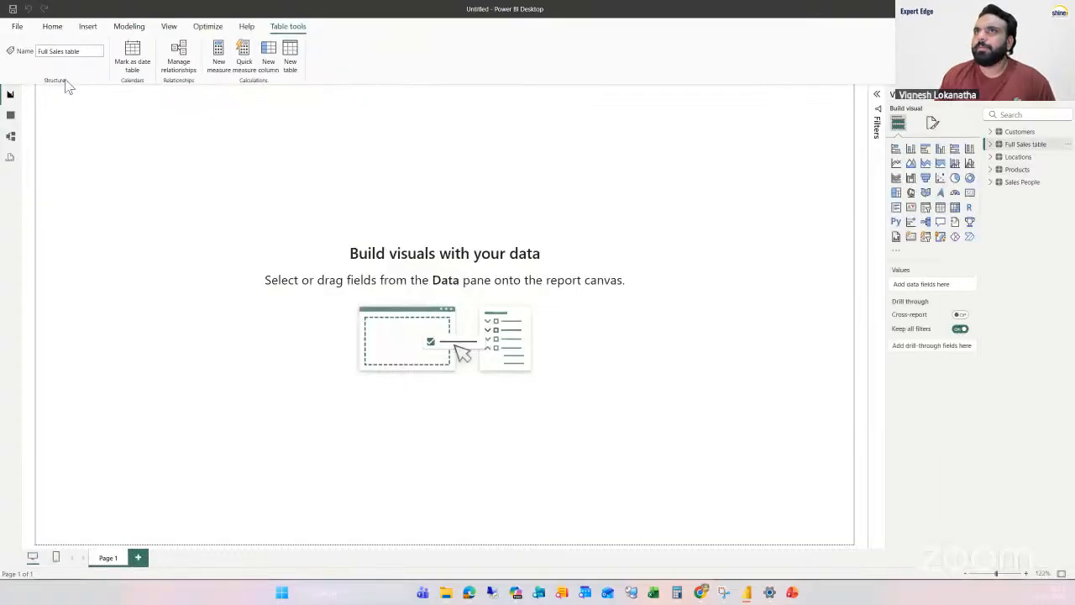
left_click(10, 115)
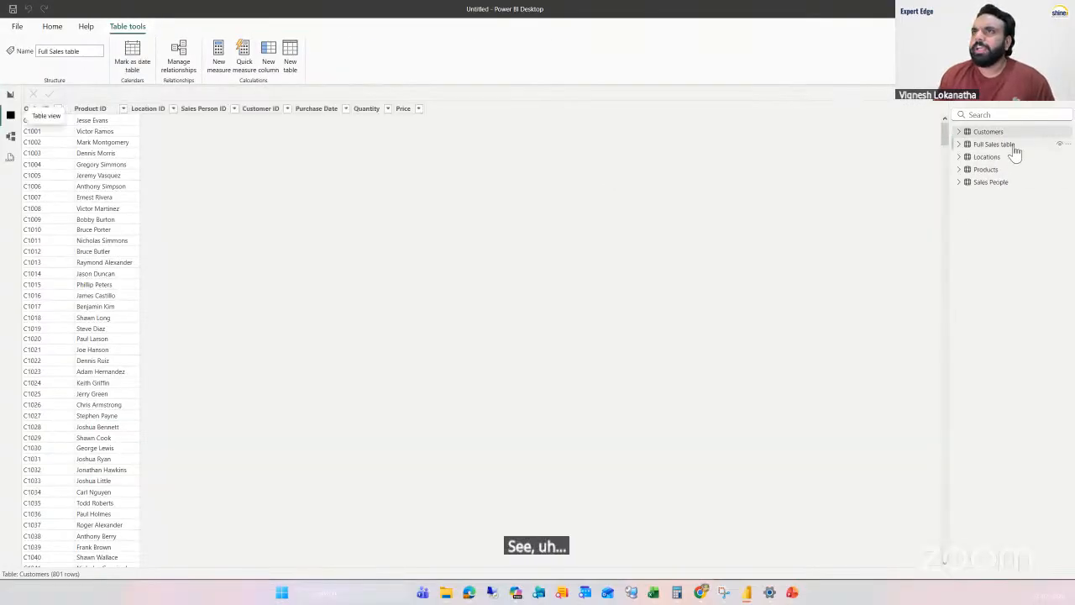
left_click(993, 145)
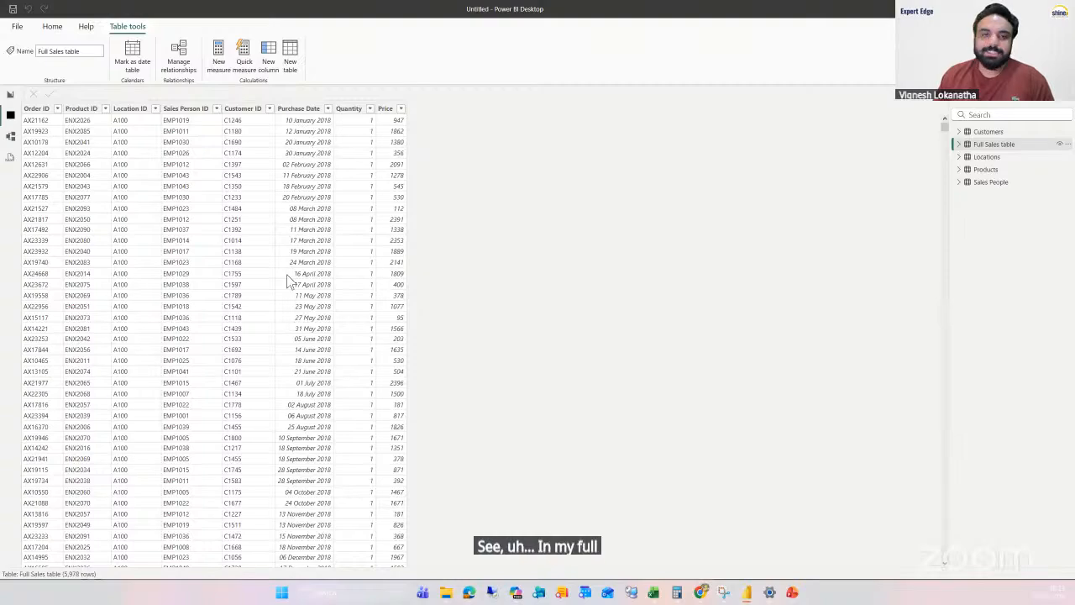
left_click(300, 108)
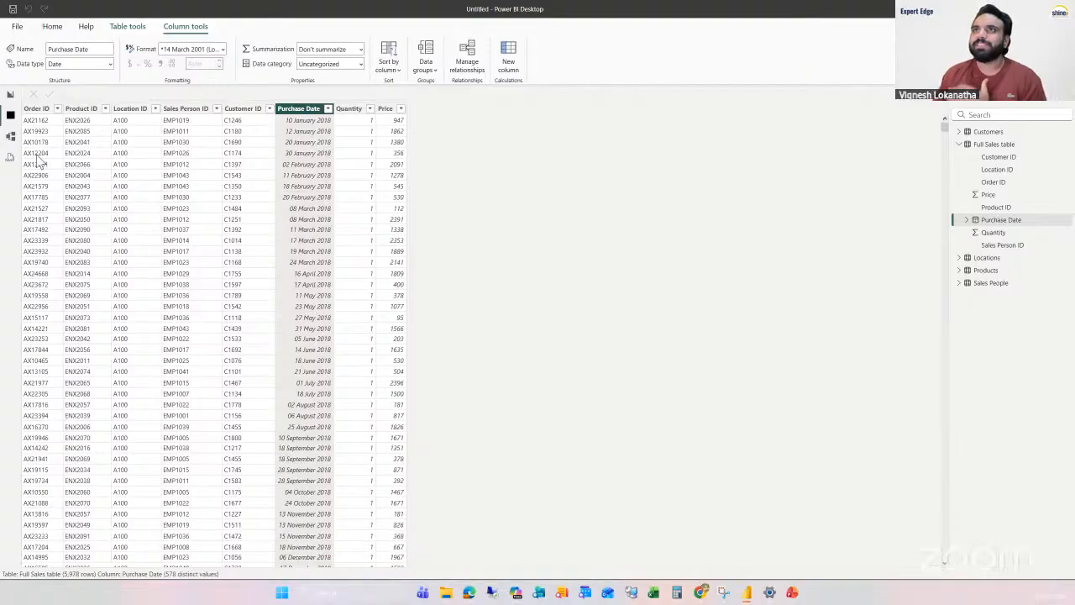
left_click(11, 96)
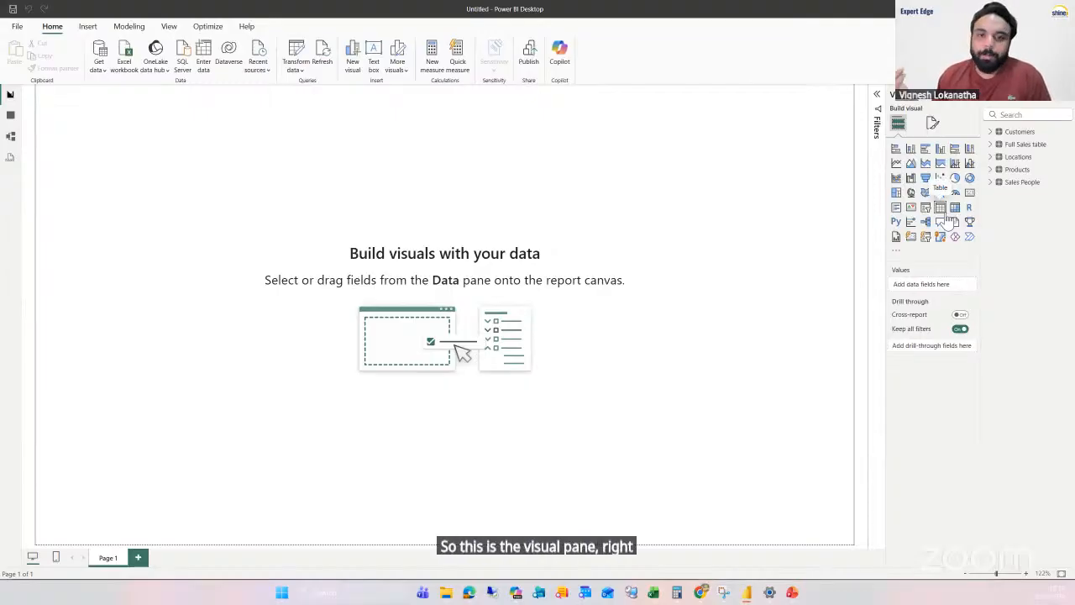
Step: Open Copilot for a brief look, dismiss its sign-in dialog without signing in, and close it
left_click(560, 52)
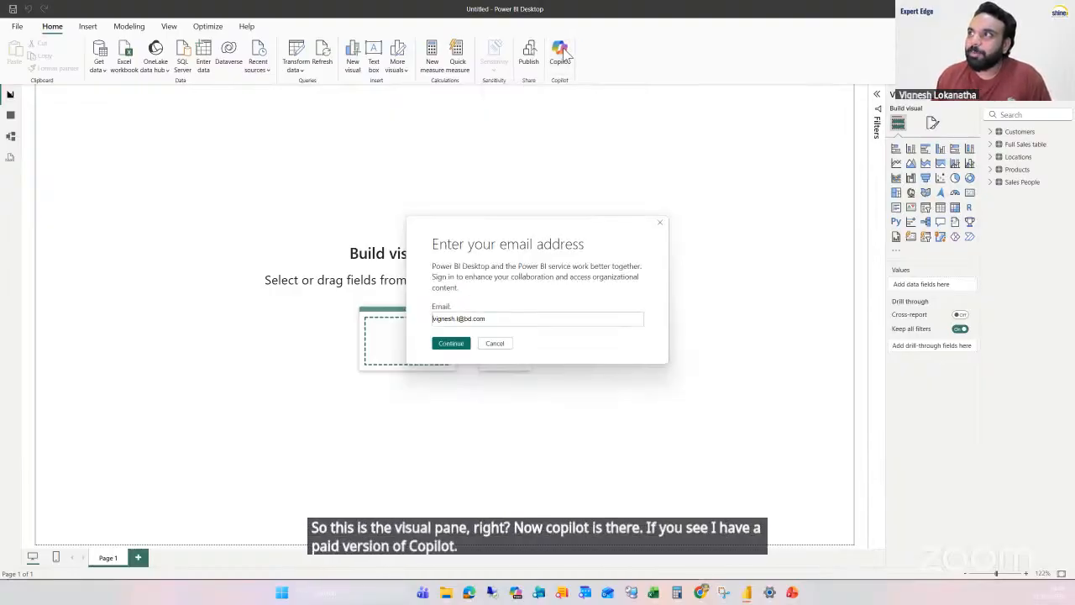
left_click(659, 224)
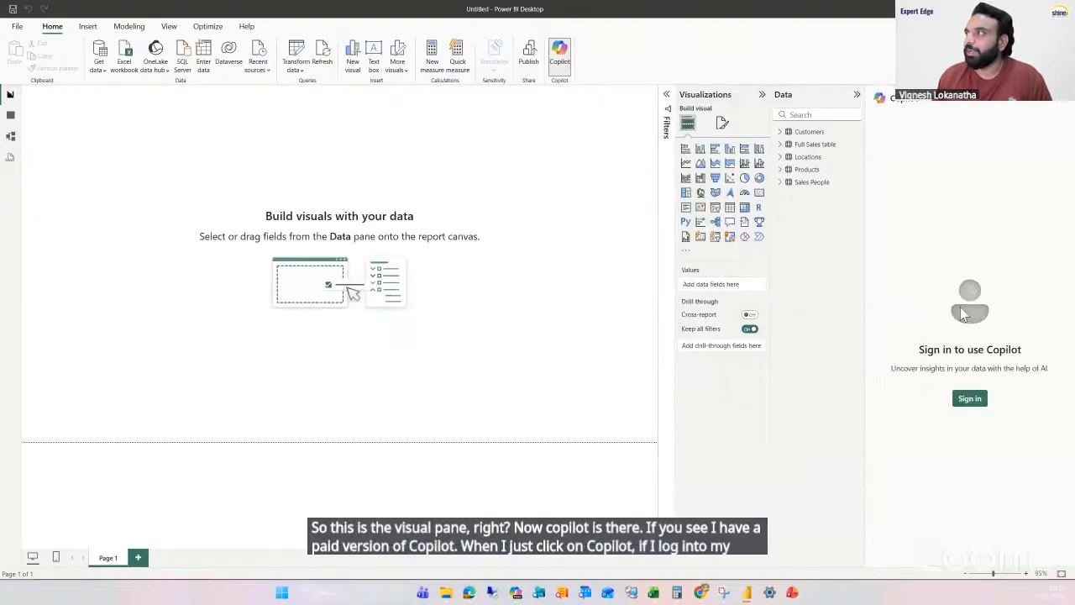
left_click(1067, 105)
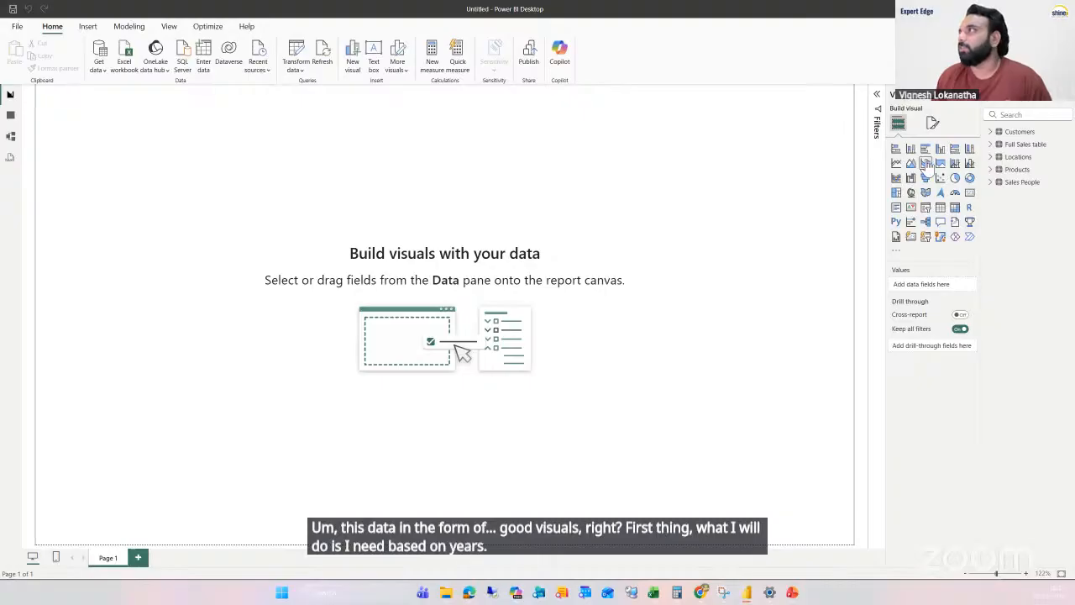
Step: Add a small, wide card visual in the report page's upper-left corner showing the sum of Price from Full Sales table
left_click(969, 194)
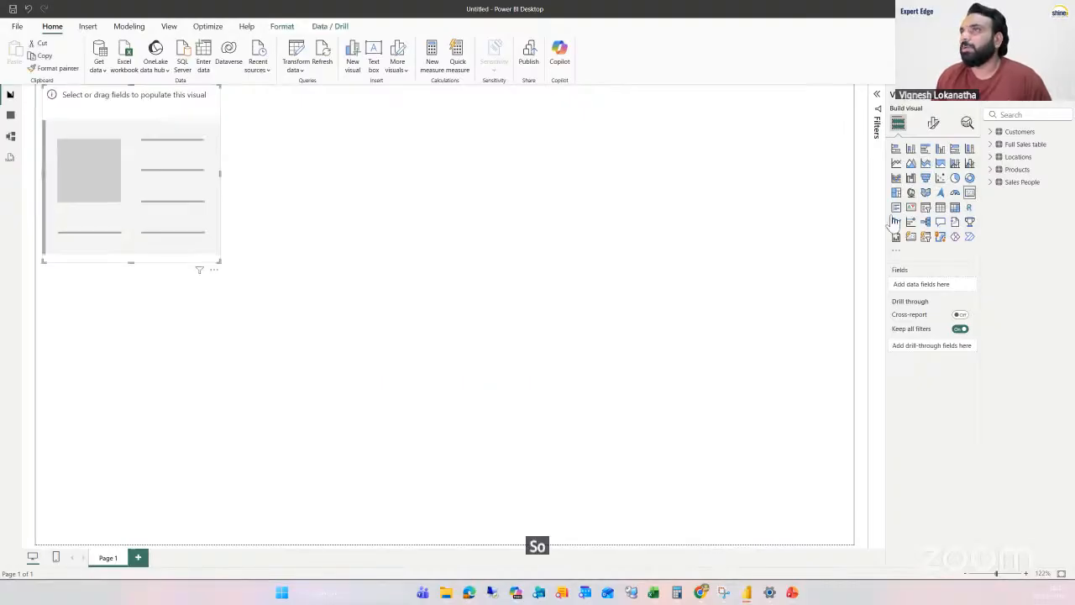
left_click_drag(199, 152, 250, 170)
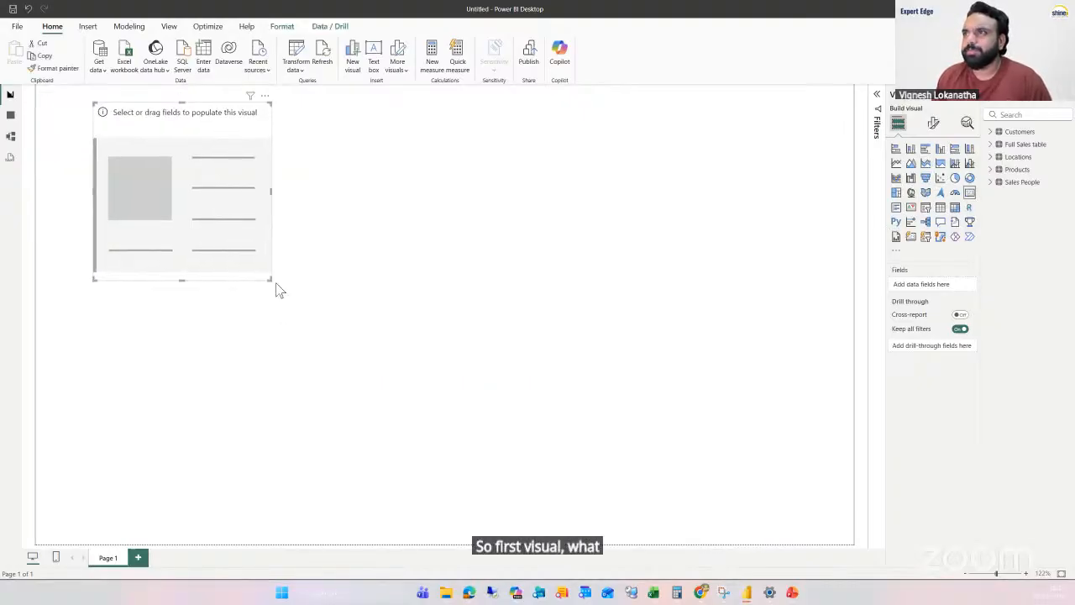
left_click_drag(271, 280, 247, 189)
left_click_drag(196, 120, 158, 115)
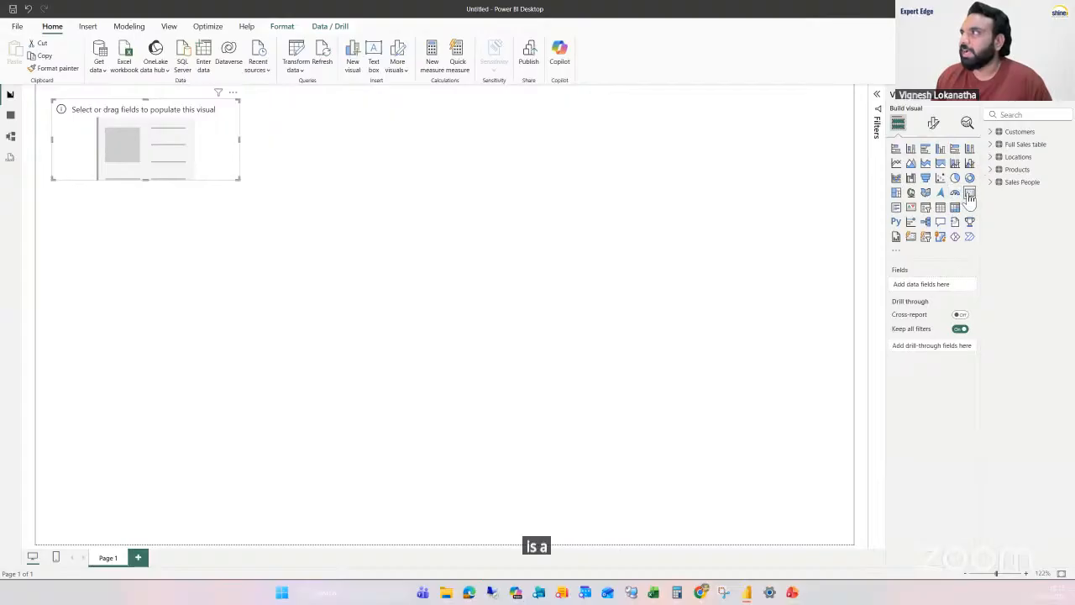
left_click(992, 145)
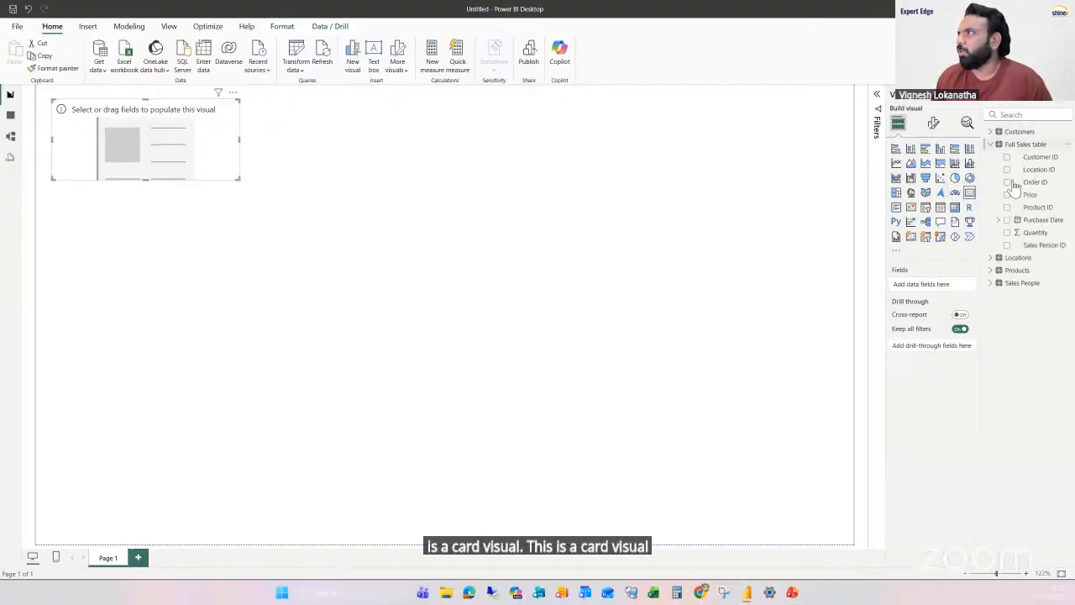
left_click_drag(1045, 196, 141, 157)
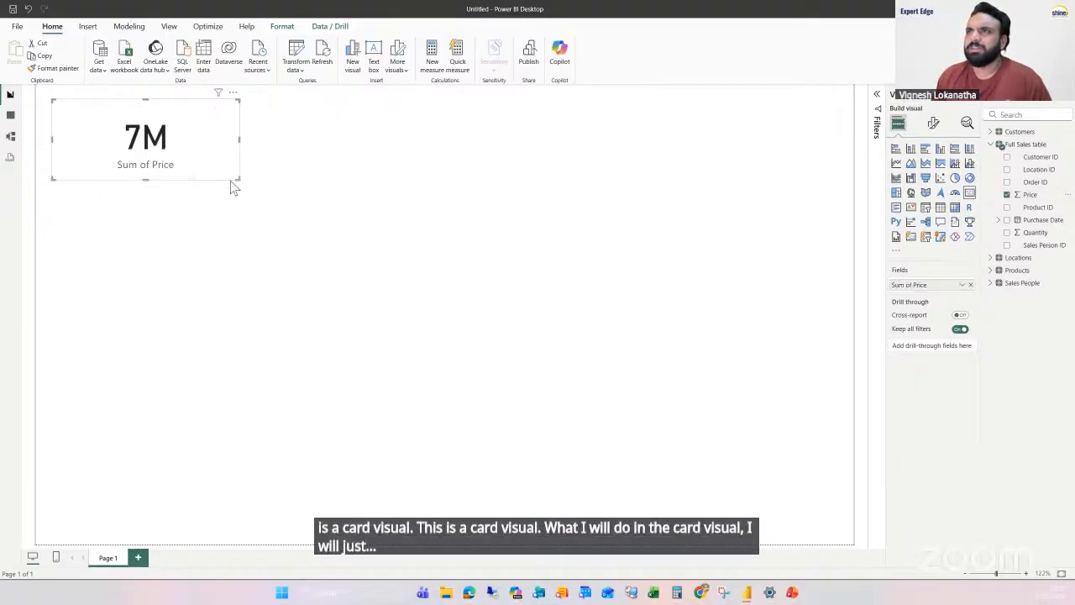
Step: Shrink the Sum of Price card slightly and delete it from the report page
mouse_move(237, 177)
left_mouse_down()
mouse_move(211, 223)
mouse_move(234, 176)
left_mouse_up()
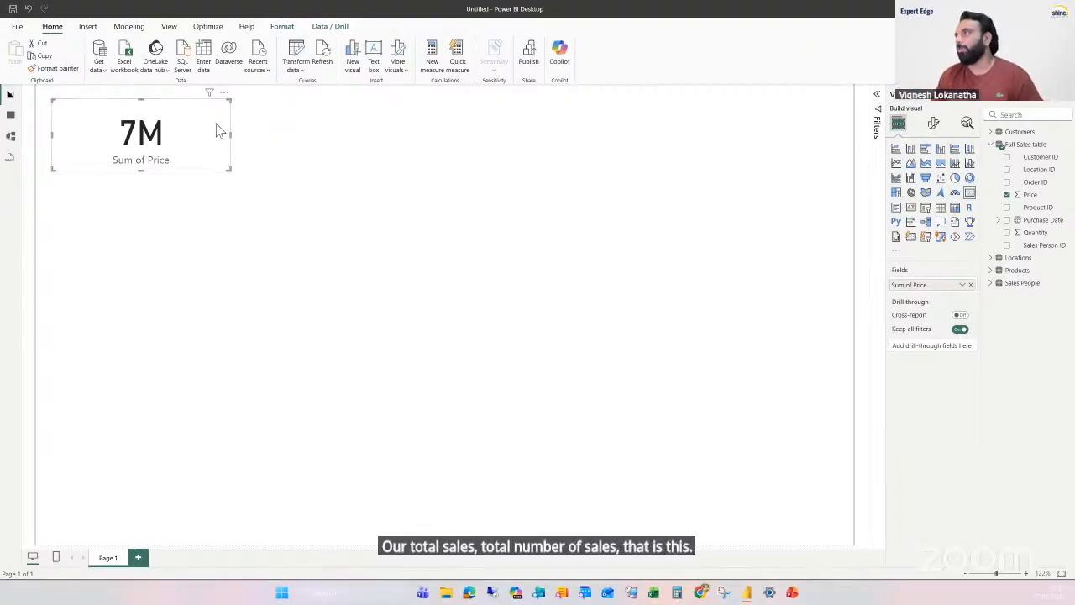
key("Delete")
left_click(991, 143)
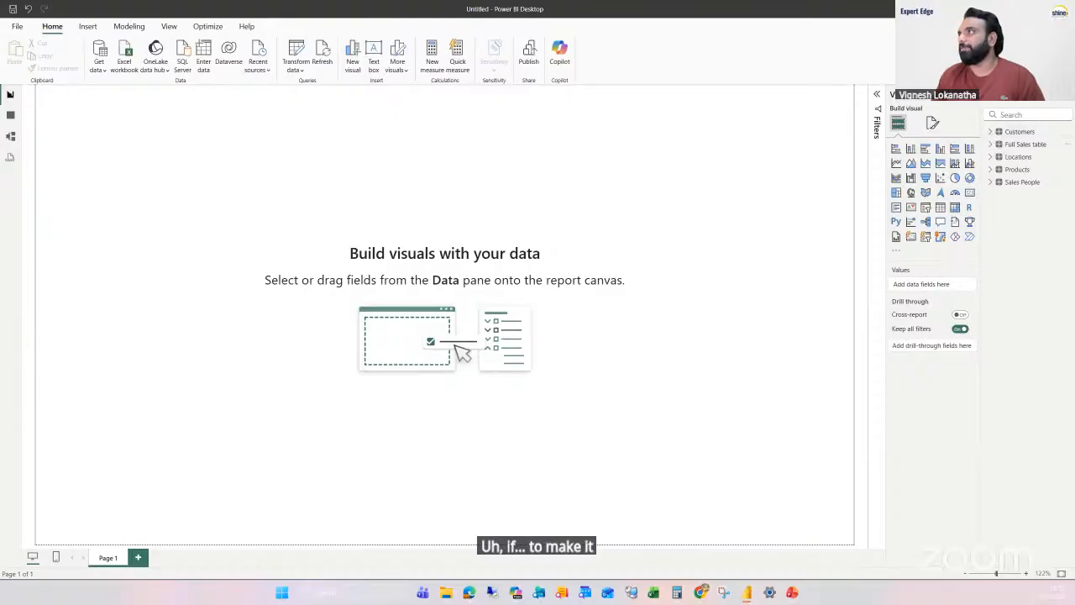
Step: Delete the Customers table and the Full Sales table from the model
right_click(1038, 135)
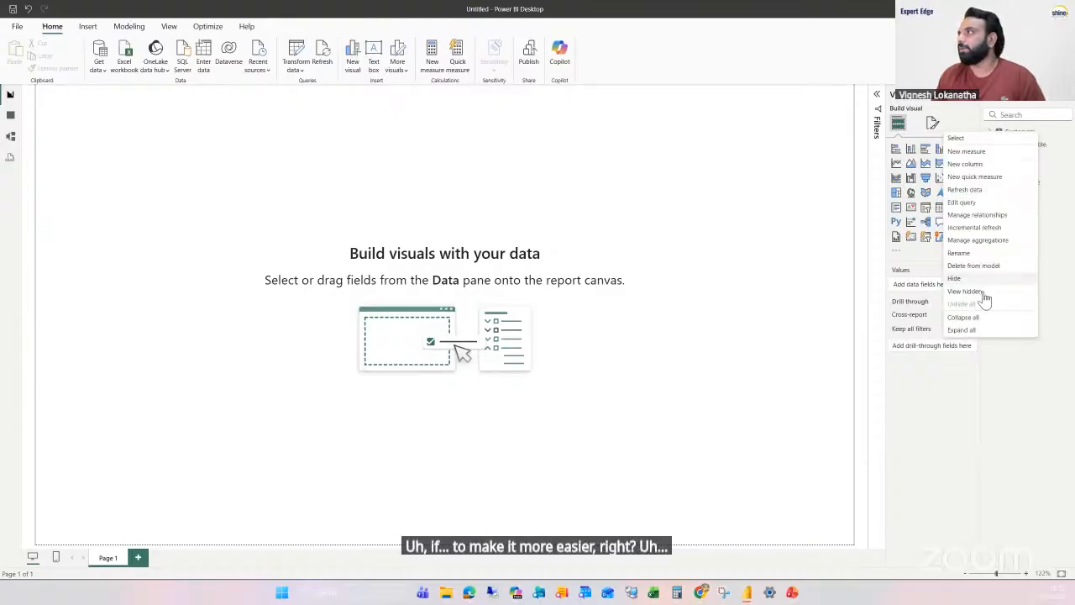
left_click(981, 265)
left_click(594, 325)
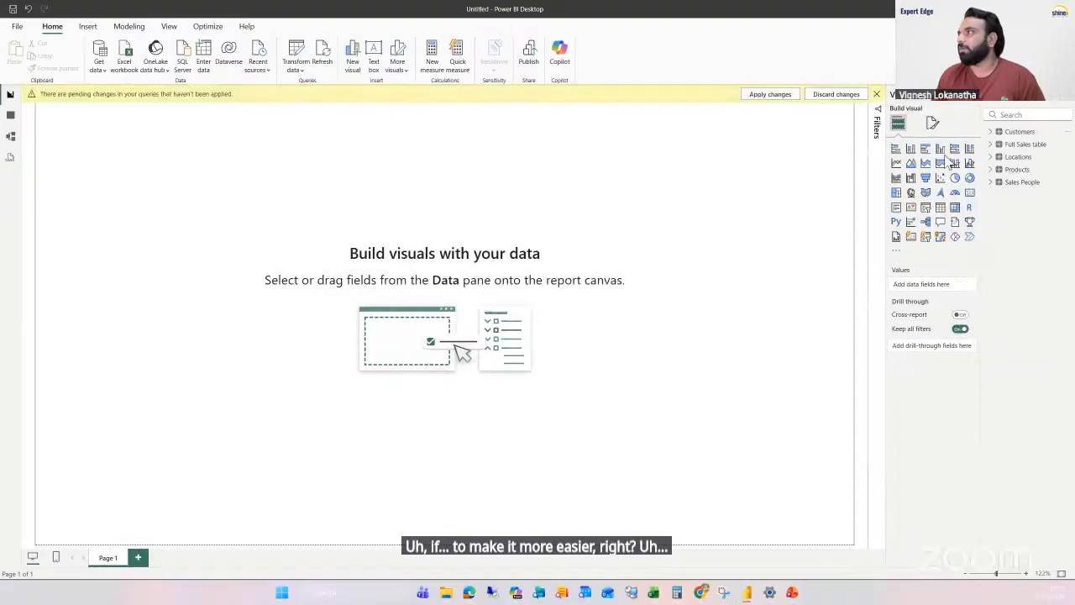
right_click(1023, 132)
left_click(952, 265)
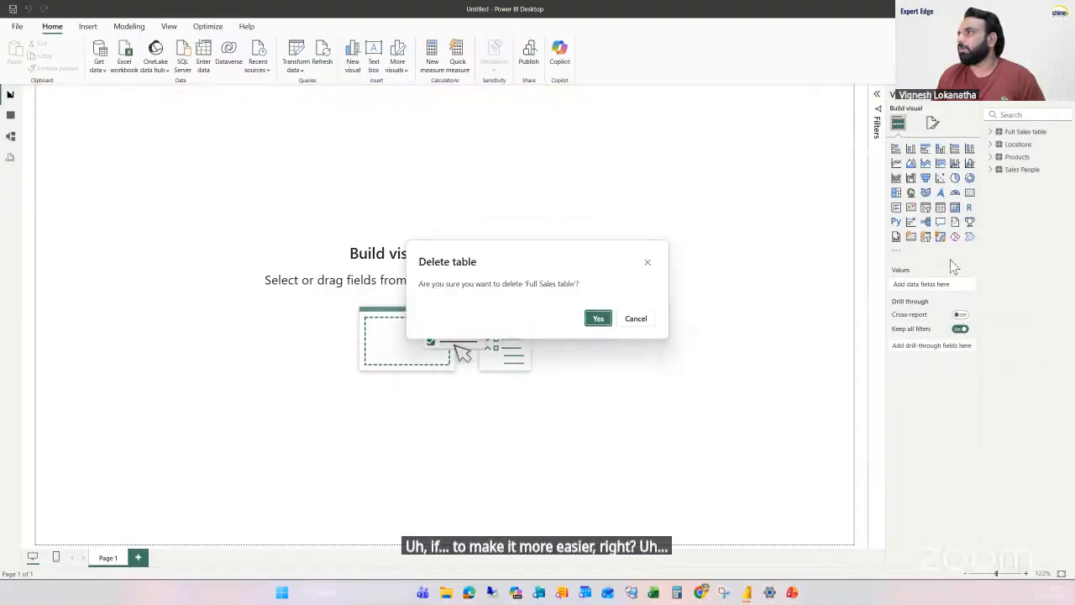
left_click(596, 323)
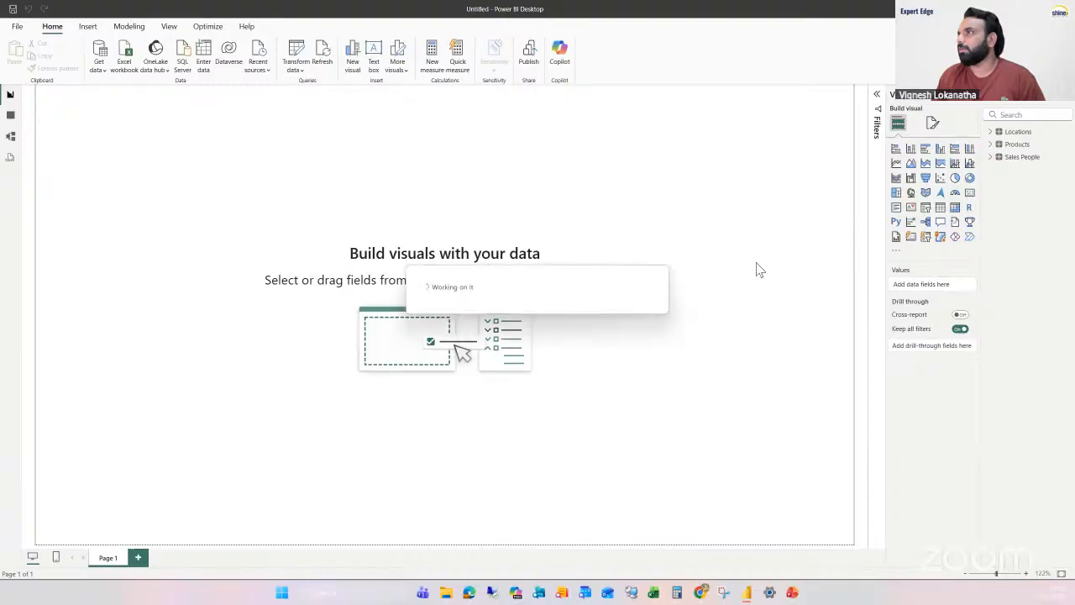
Step: Delete the Locations, Products and Sales People tables from the model
right_click(1016, 144)
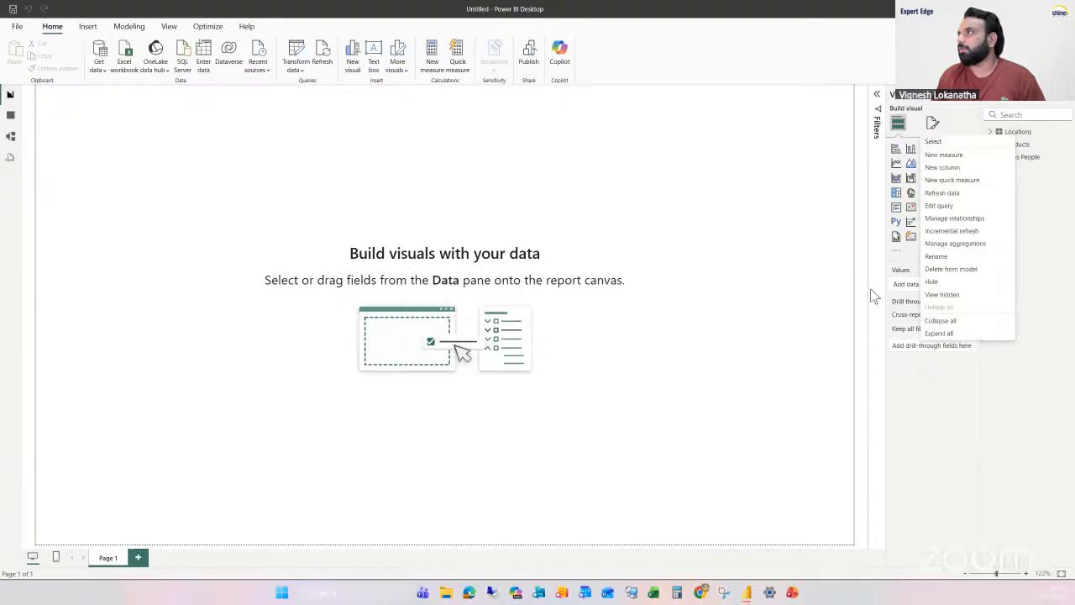
left_click(947, 270)
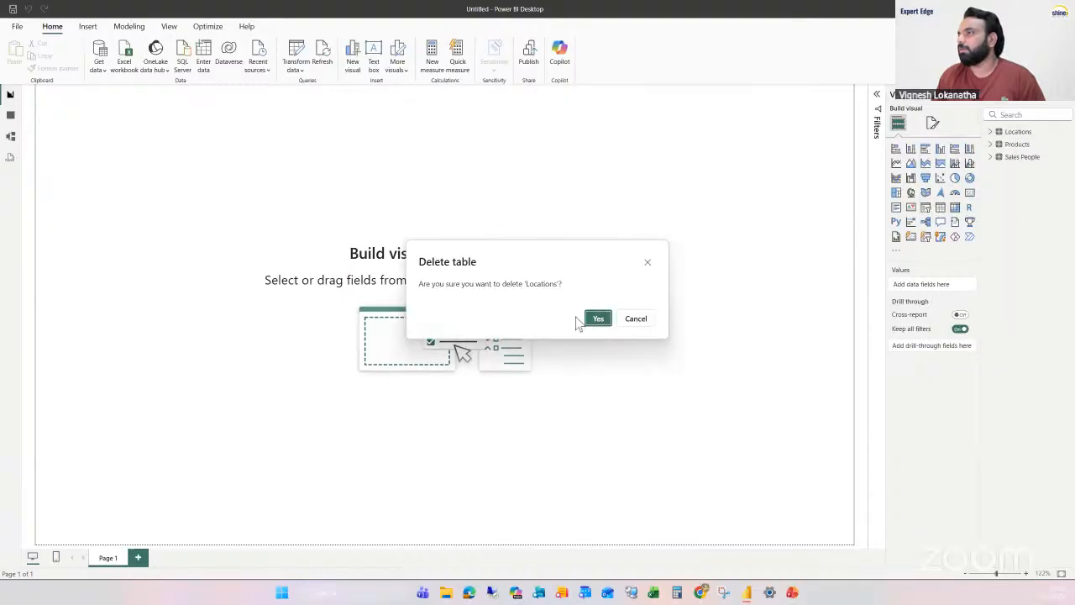
left_click(598, 321)
right_click(1021, 135)
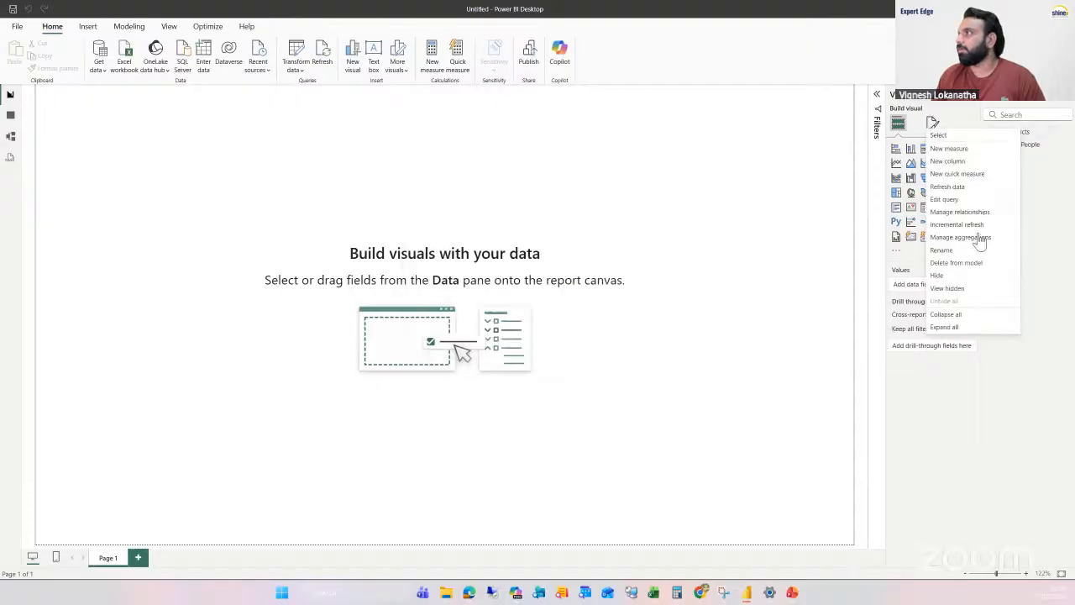
left_click(965, 265)
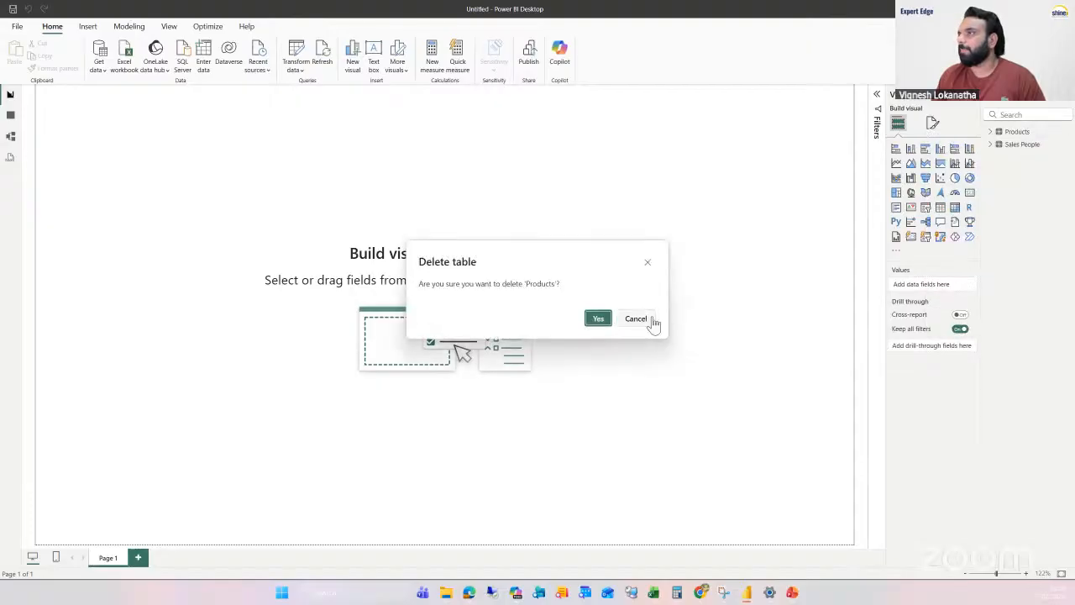
left_click(599, 321)
right_click(1019, 133)
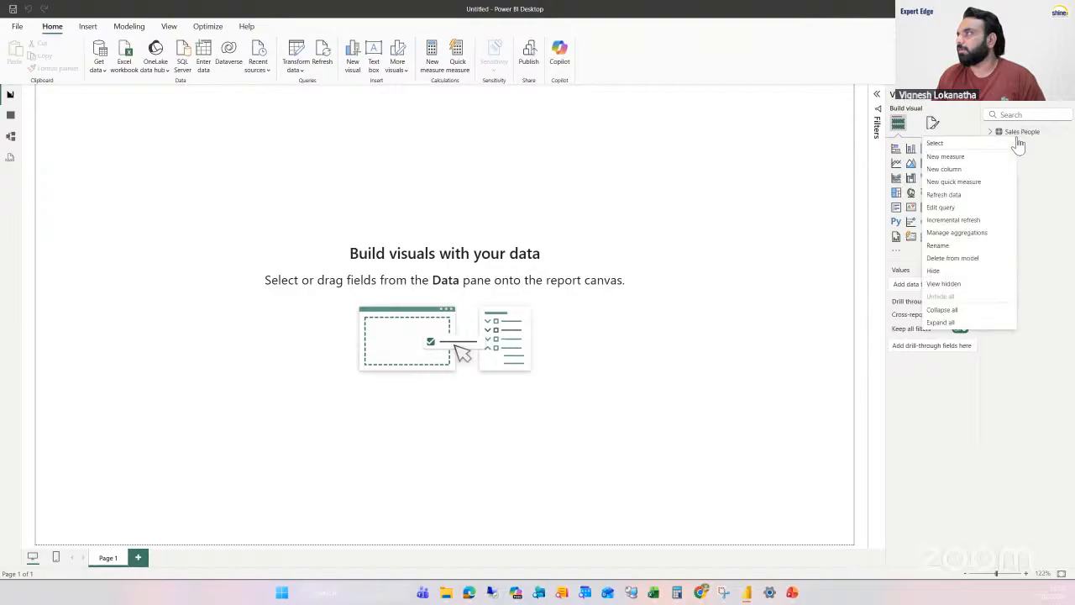
left_click(962, 259)
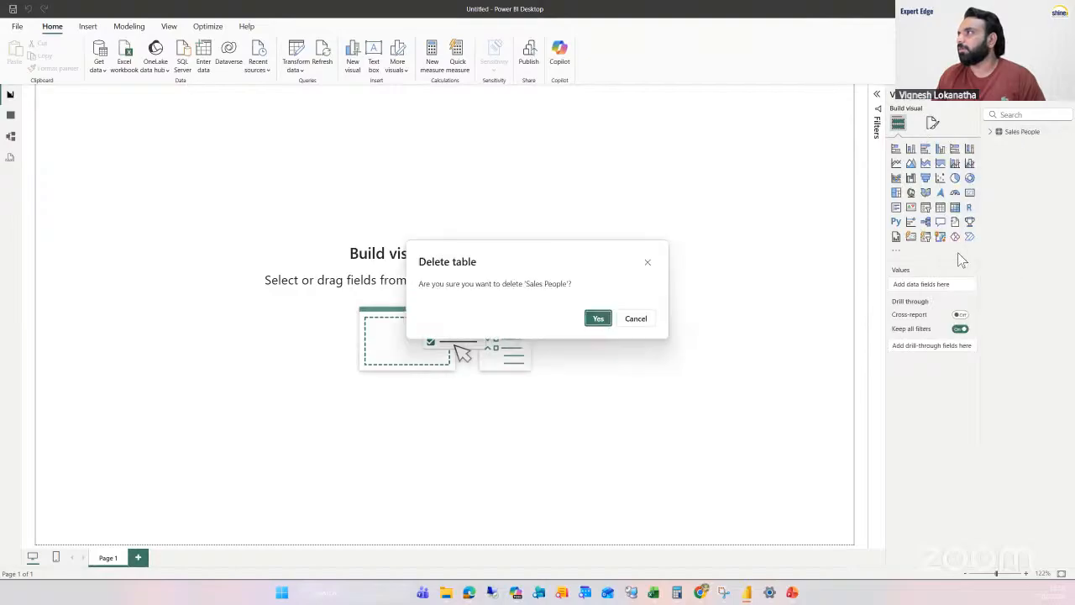
left_click(596, 319)
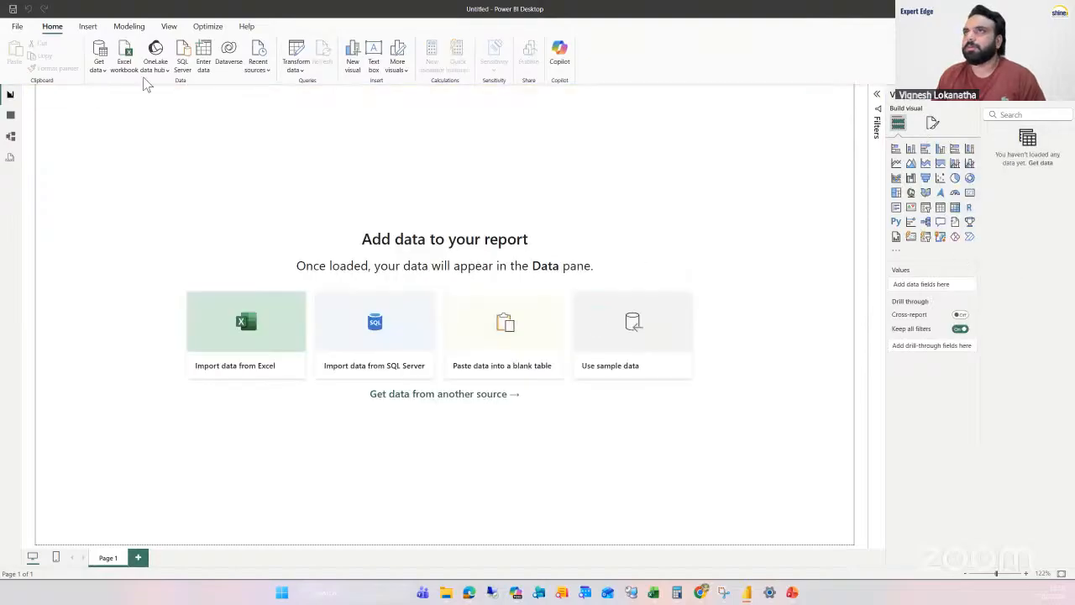
Step: Import the Orders, Returns and Users sheets from the Sample Superstore Excel workbook in Downloads, opening them in Power Query Editor for transformation
left_click(95, 74)
left_click(111, 108)
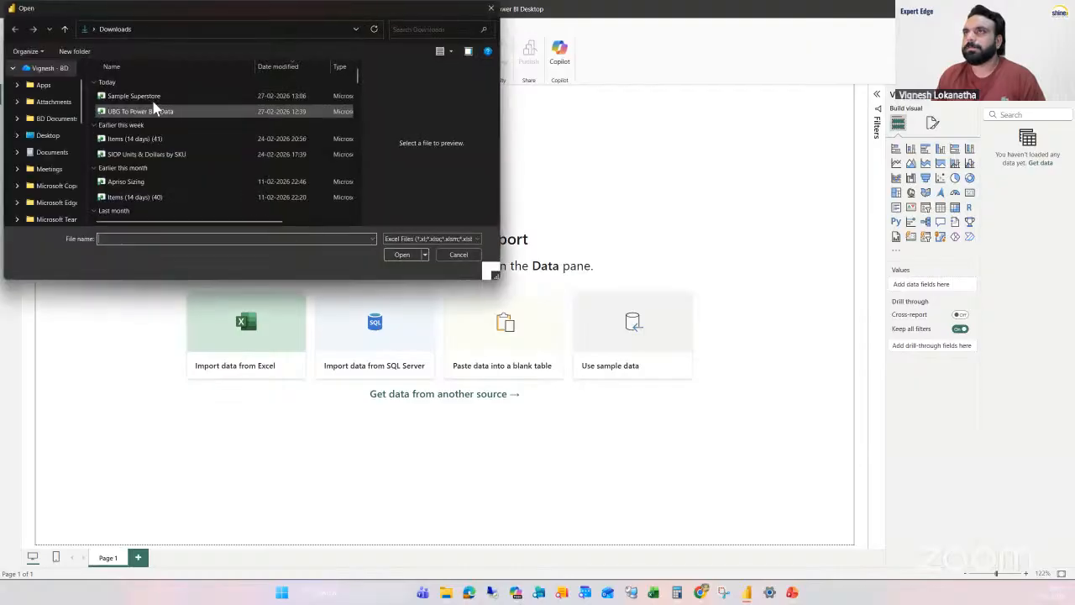
left_click(146, 98)
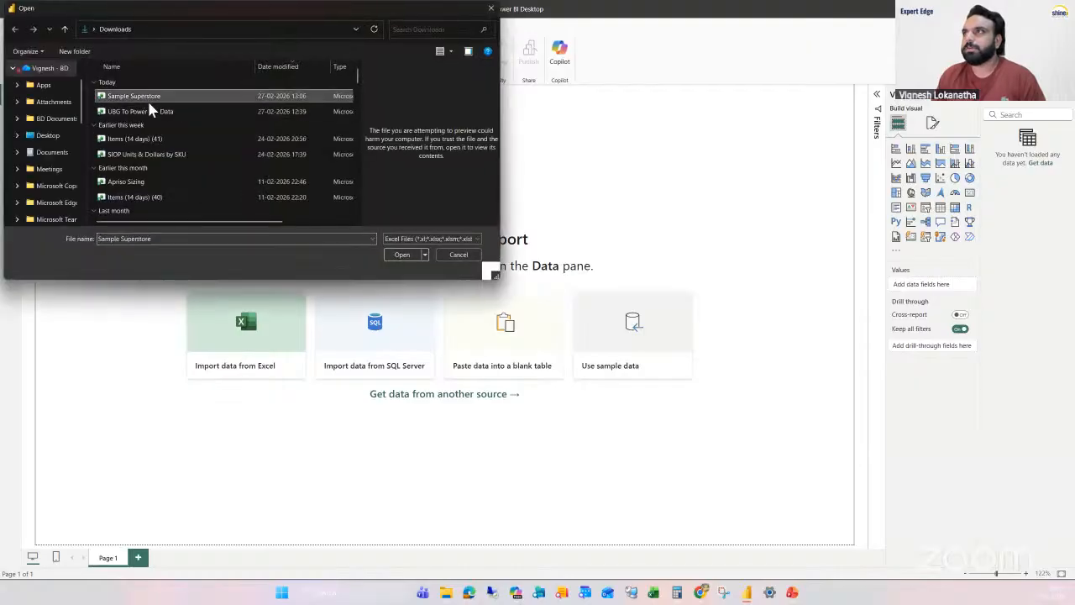
left_click(403, 255)
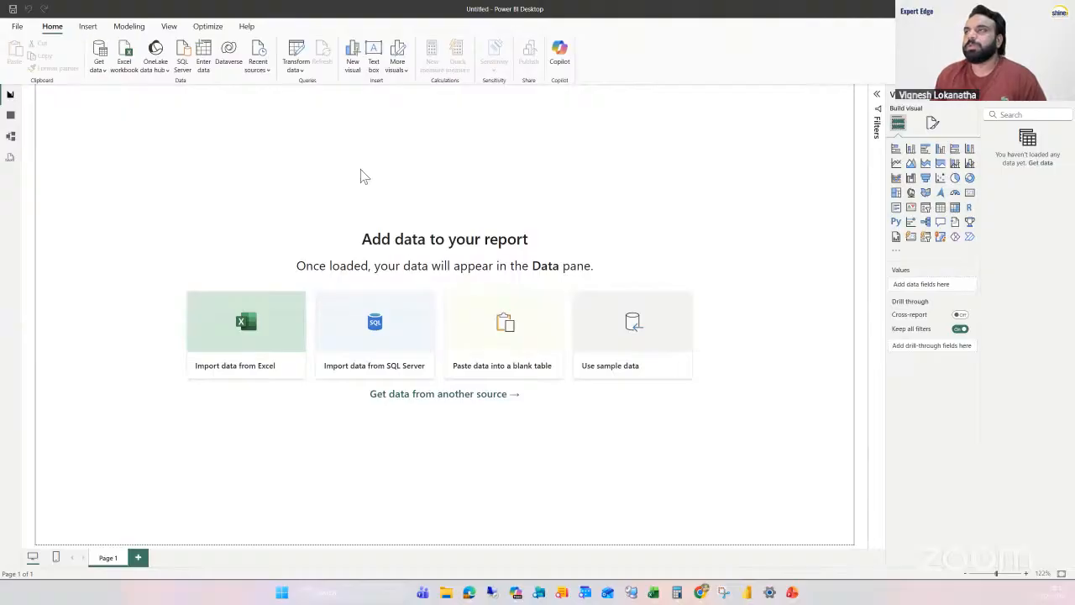
left_click(254, 194)
left_click(254, 206)
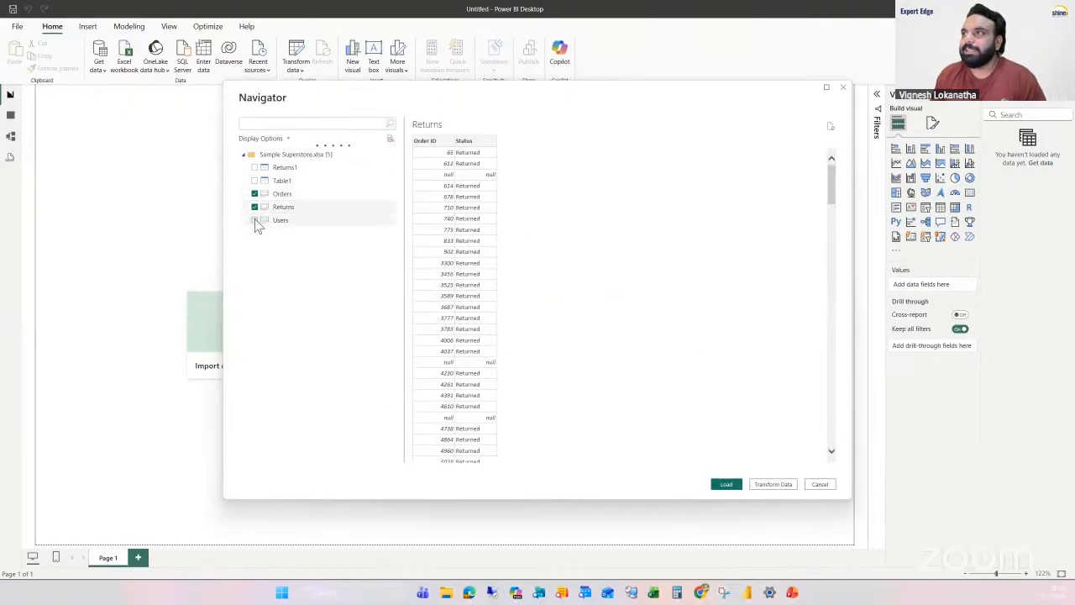
left_click(255, 219)
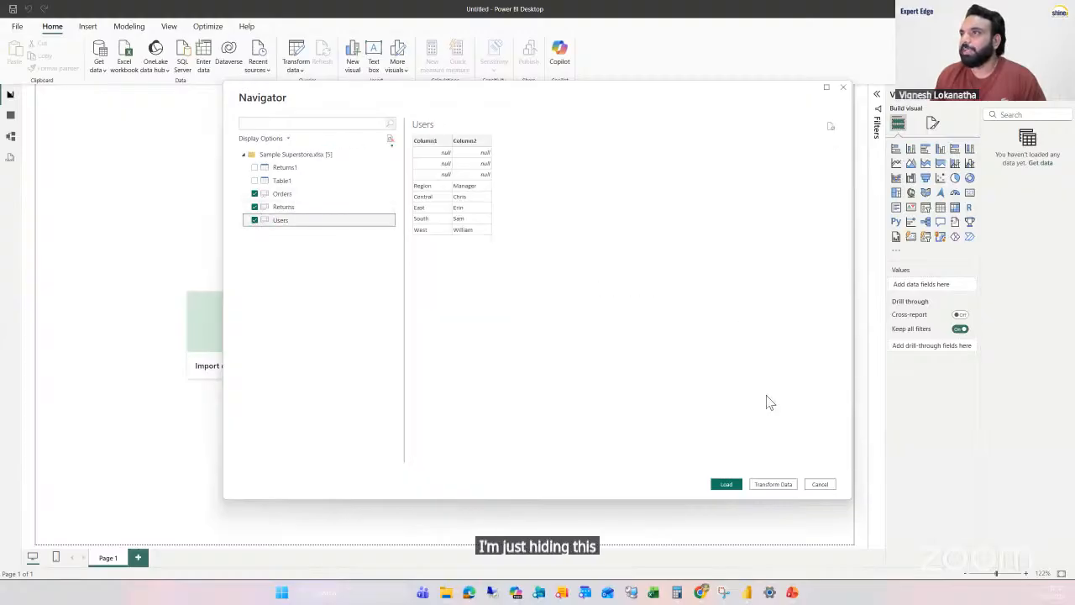
left_click(790, 493)
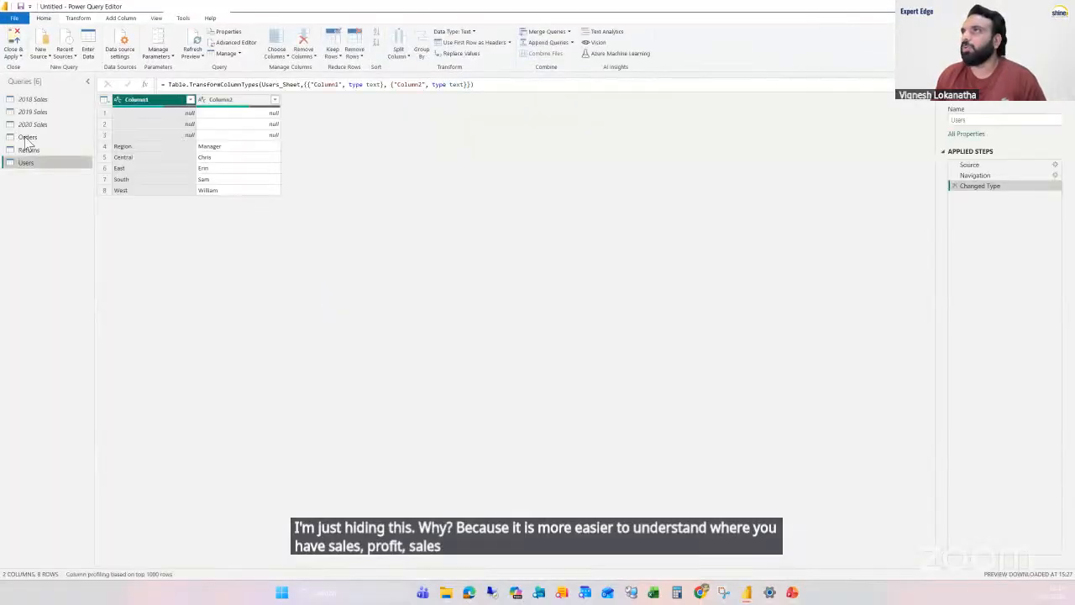
Step: Remove the blank rows from the Users query and promote its first row to headers
left_click(355, 53)
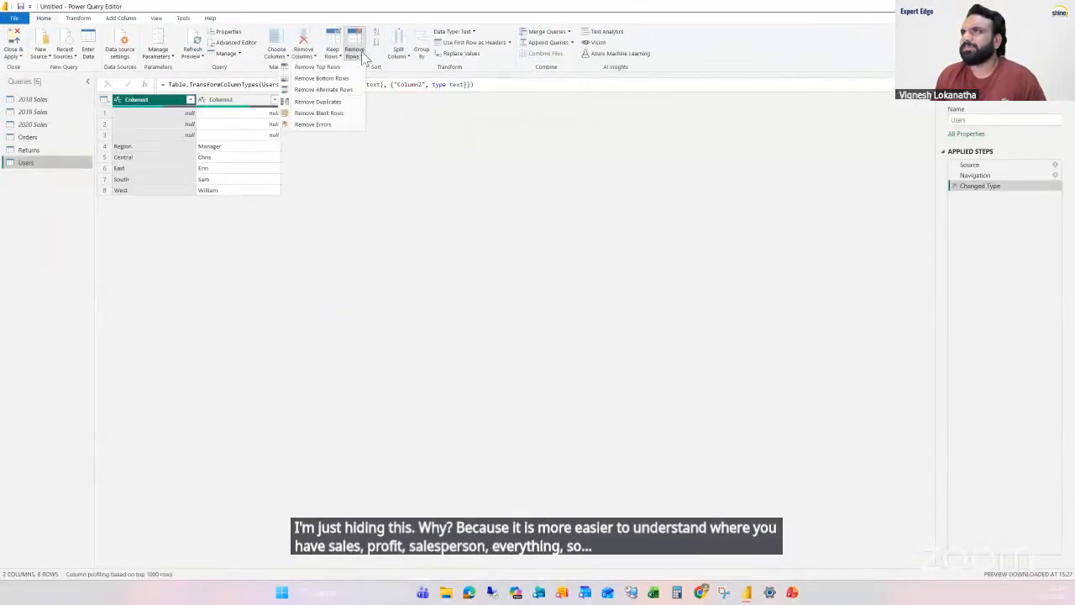
left_click(323, 112)
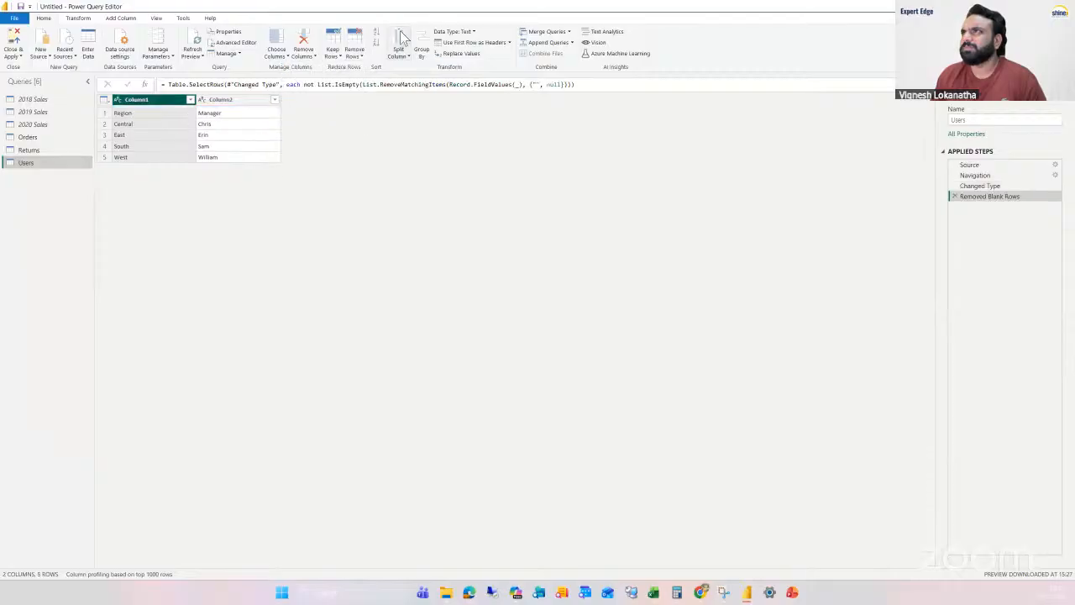
left_click(461, 43)
Step: Remove the blank rows from the Returns query
left_click(58, 149)
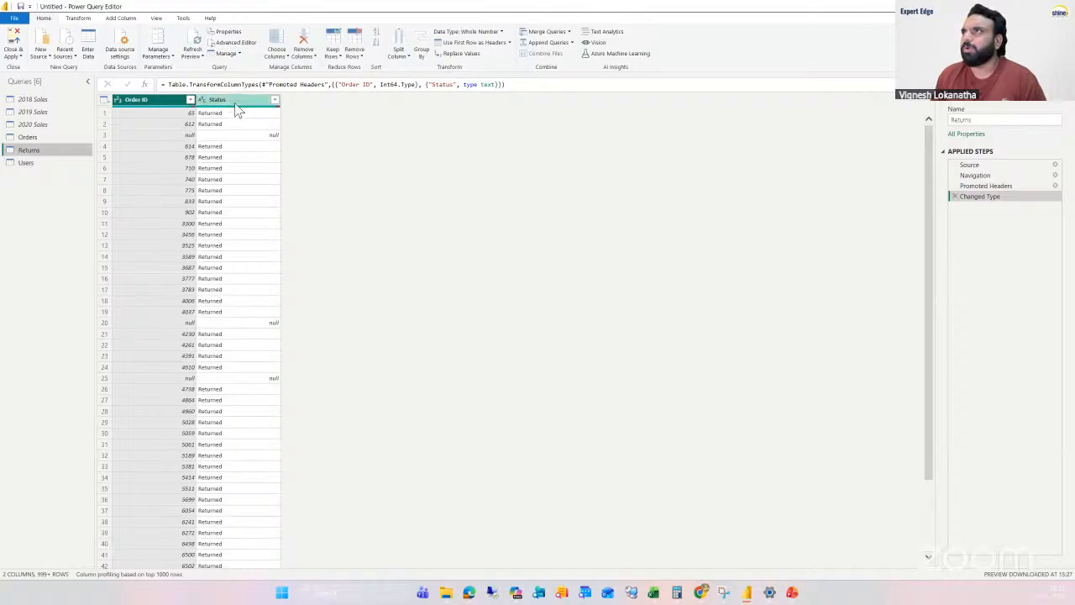
left_click(354, 55)
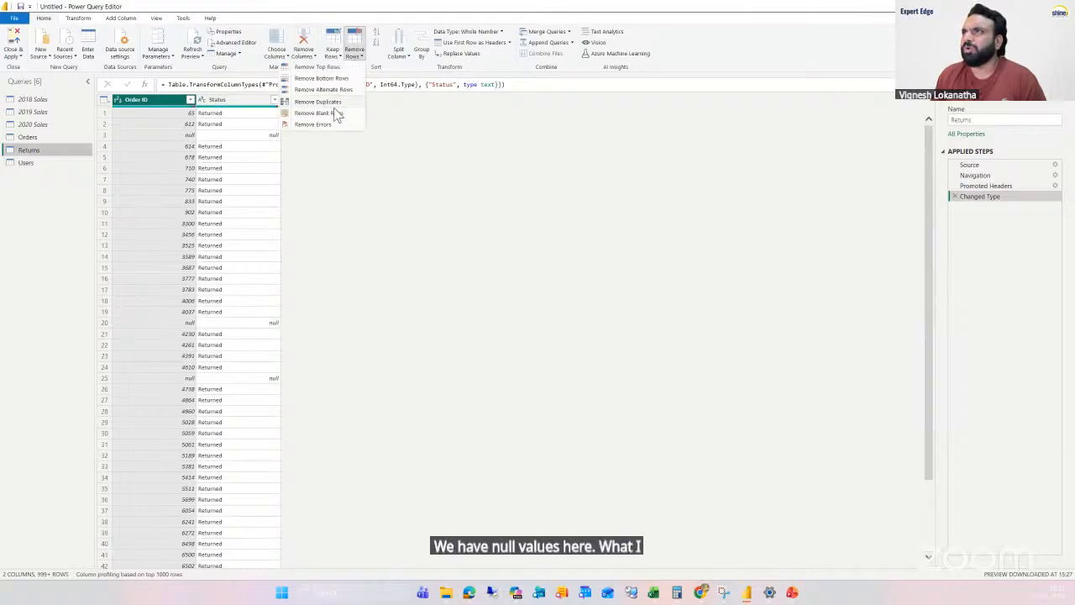
left_click(328, 113)
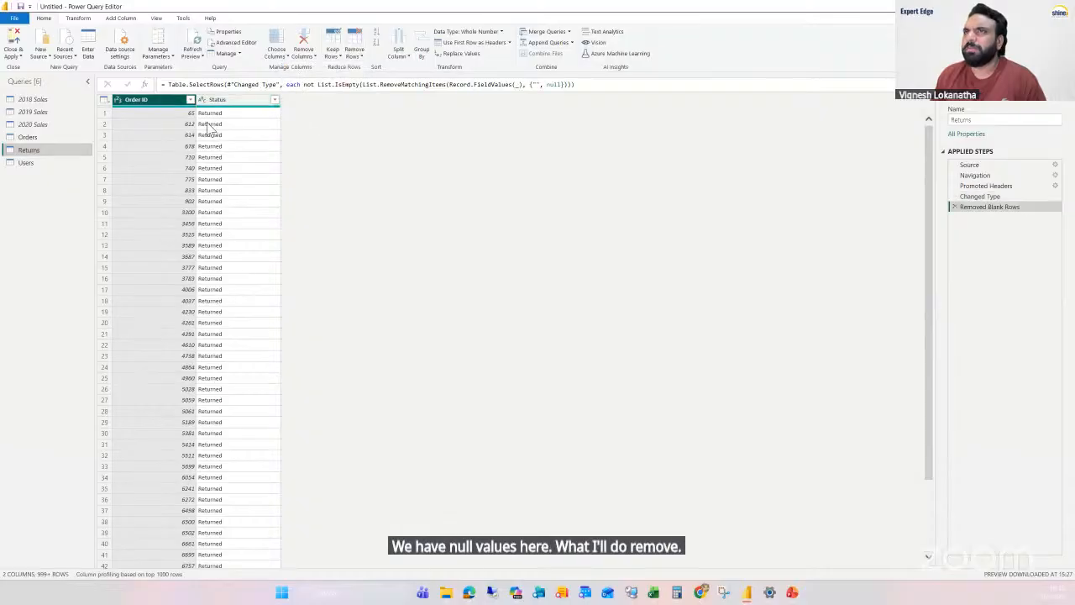
Step: Delete the 2020 Sales, 2019 Sales and 2018 Sales queries, and apply the query changes to load the remaining tables into the report
left_click(27, 138)
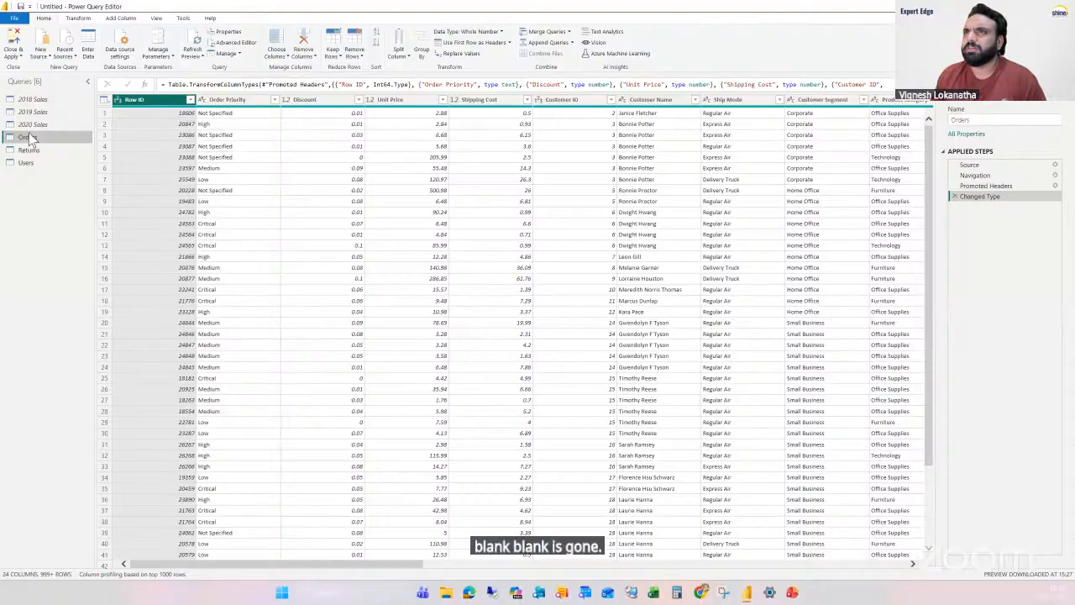
right_click(33, 125)
left_click(67, 149)
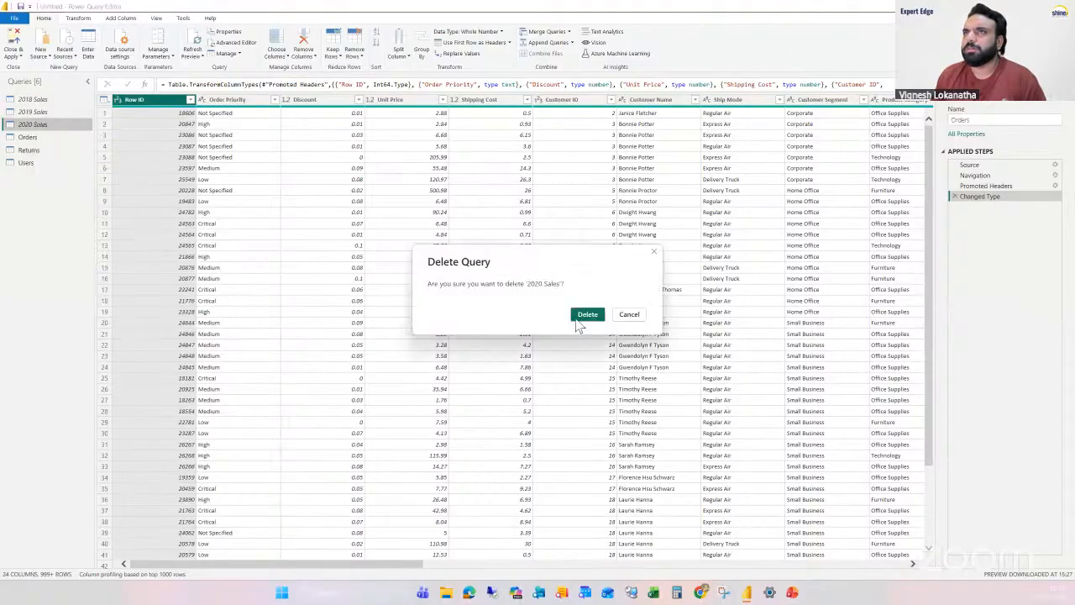
left_click(587, 314)
right_click(47, 115)
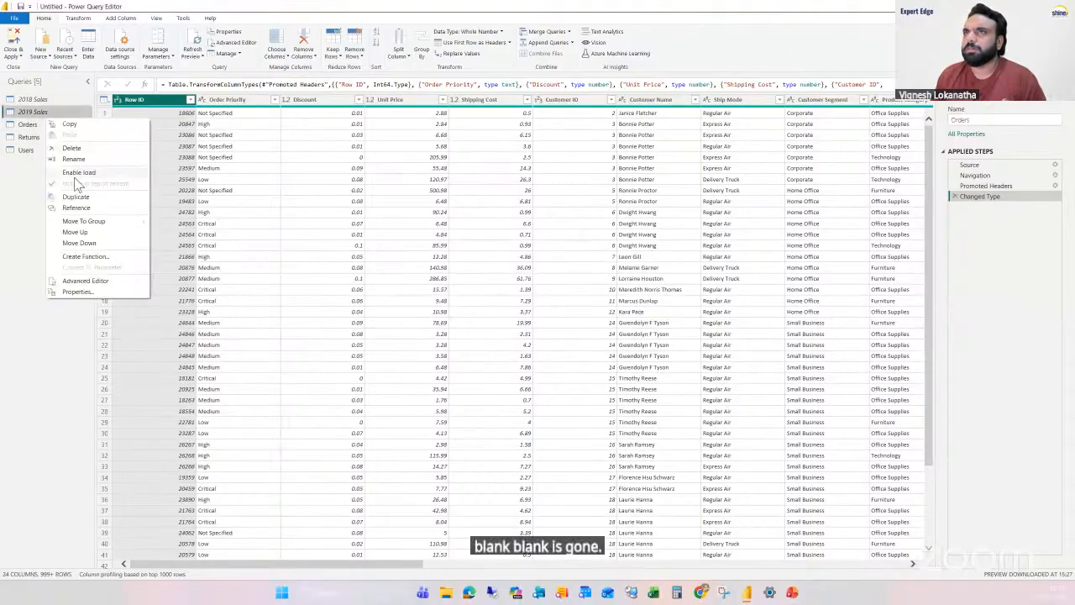
left_click(74, 148)
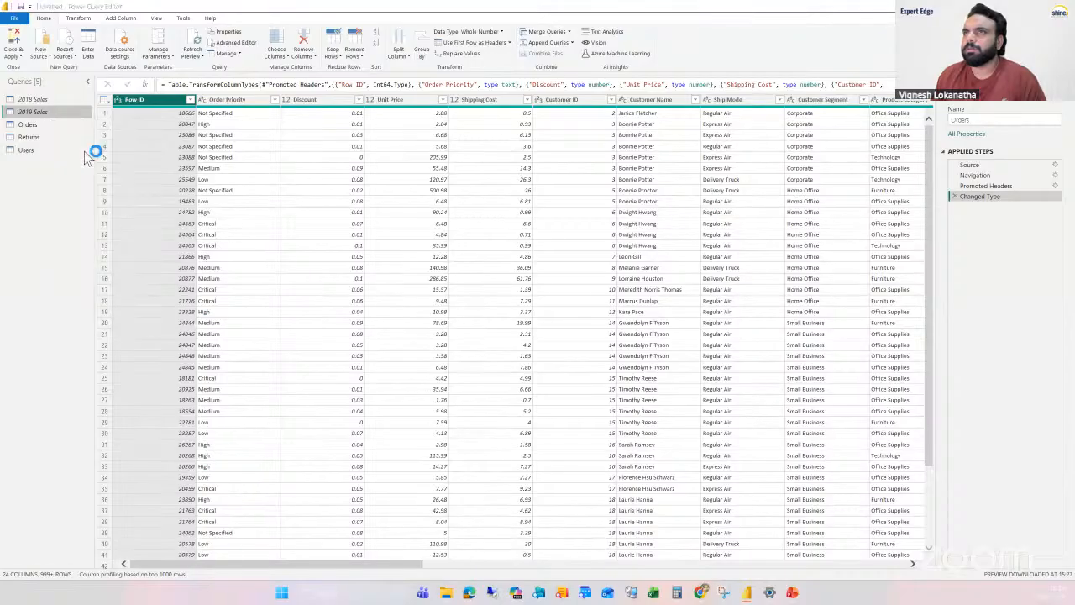
left_click(587, 314)
right_click(43, 100)
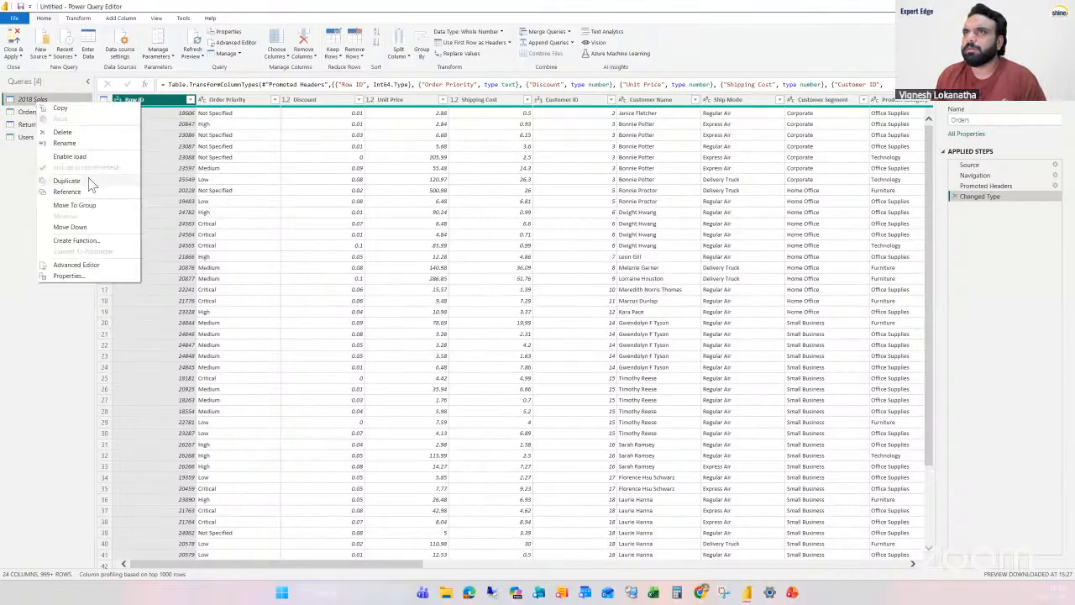
left_click(84, 132)
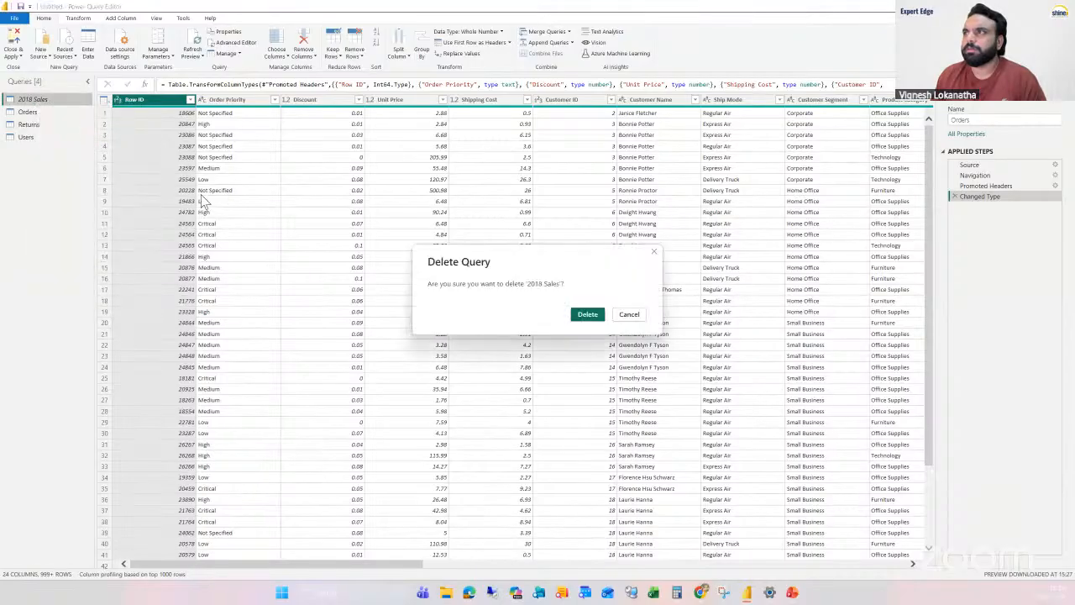
left_click(587, 314)
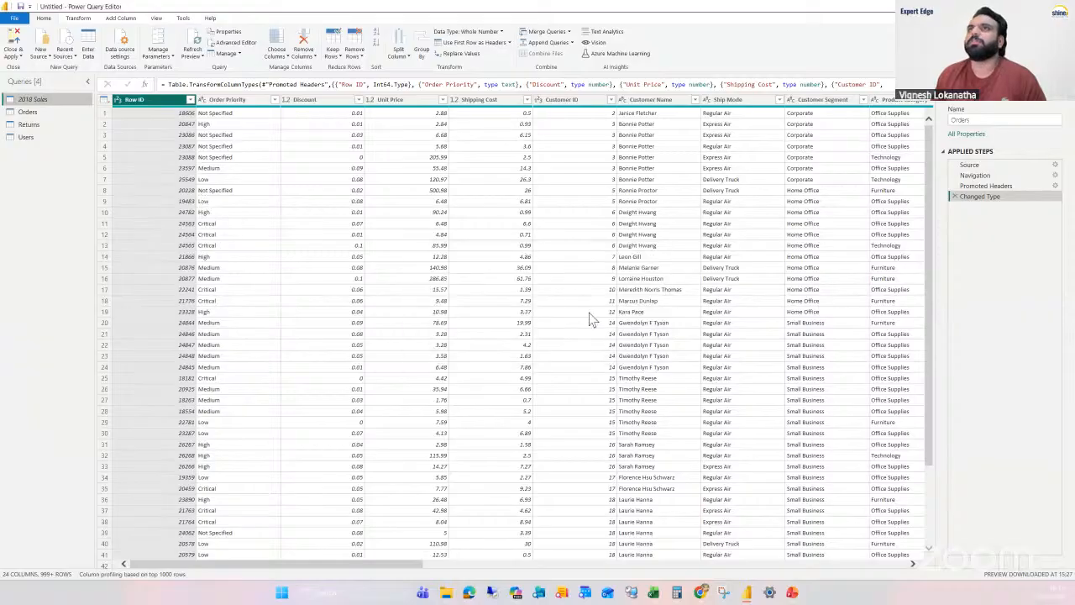
left_click(17, 57)
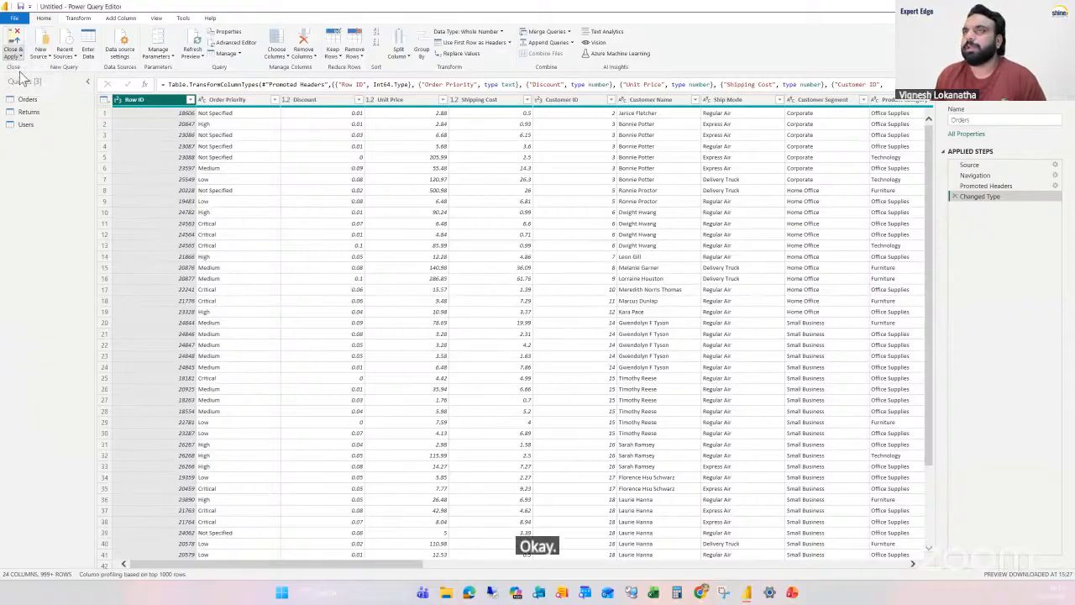
left_click(24, 78)
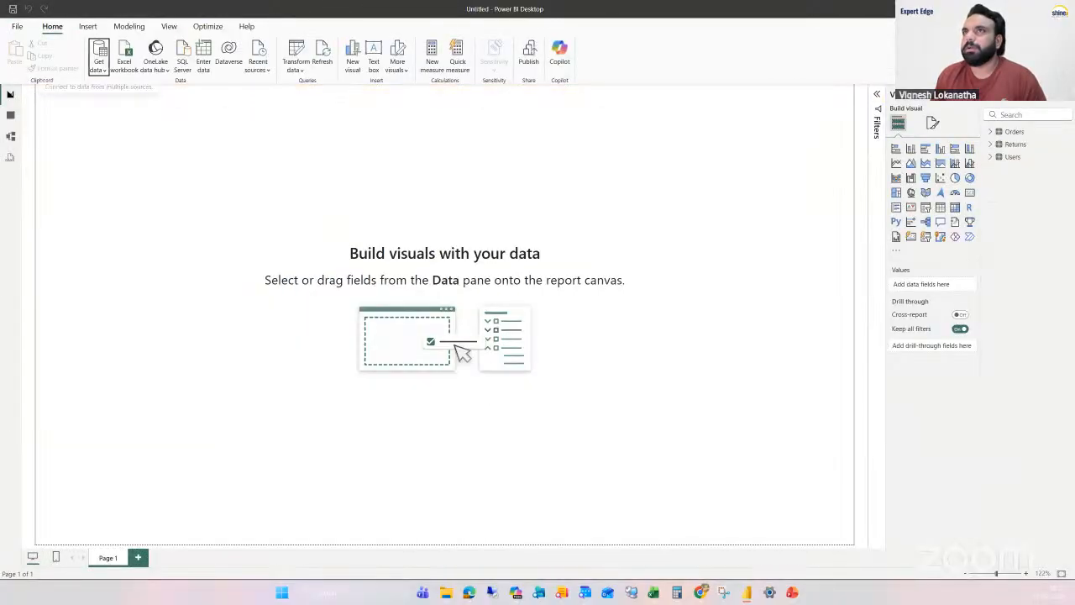
Step: Arrange the relationship diagram with the Orders table below Users and the Returns table farther to the right
left_click(11, 138)
left_click_drag(265, 141, 274, 348)
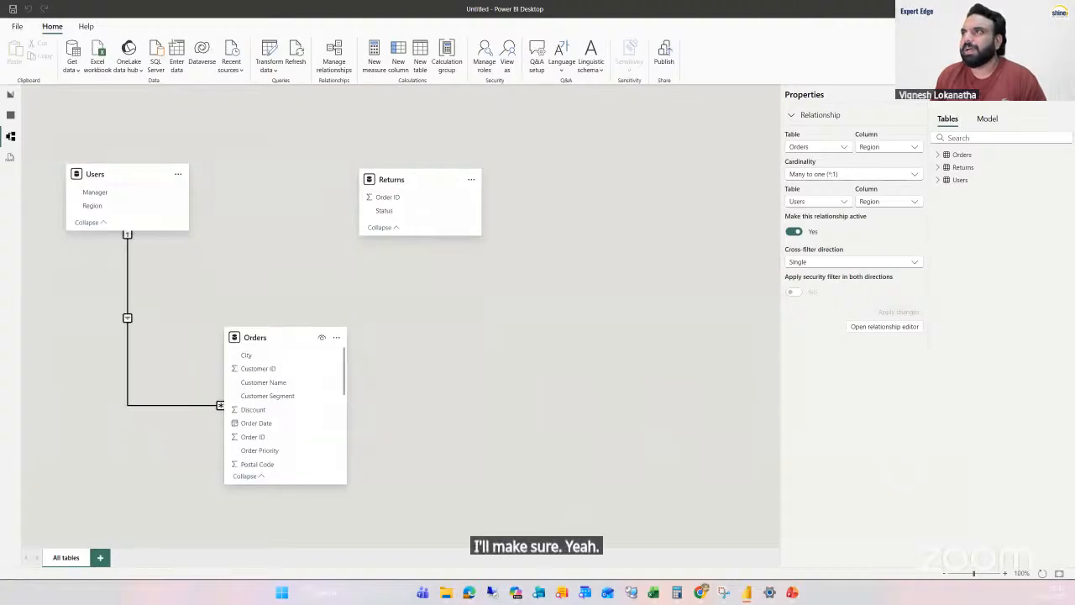
left_click_drag(424, 182, 586, 203)
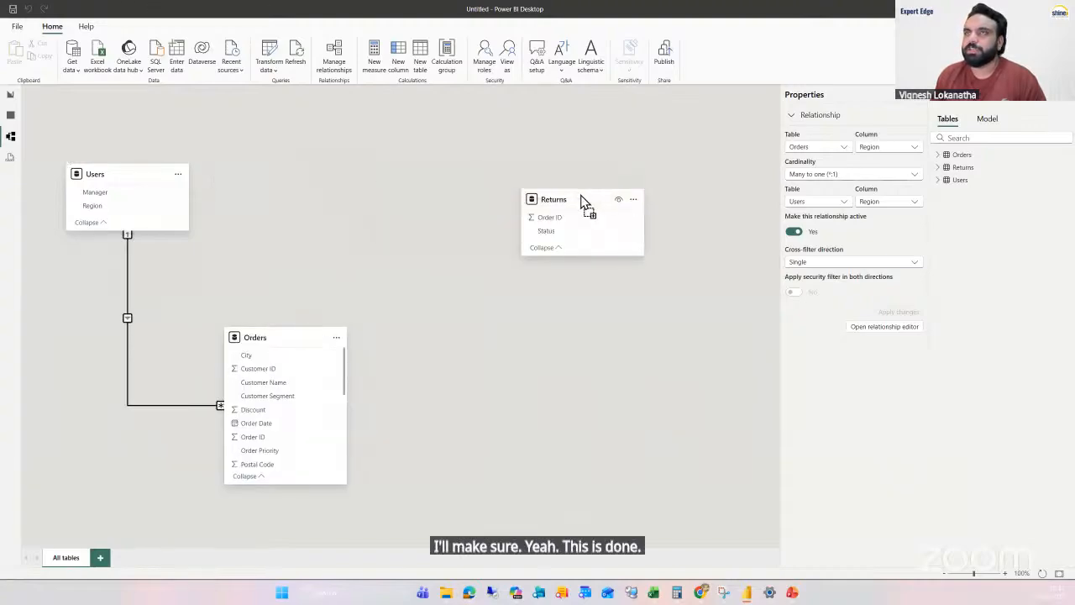
Step: Return to the report page, add a card visual and resize it to a small tile in the page's upper-left corner
left_click(10, 94)
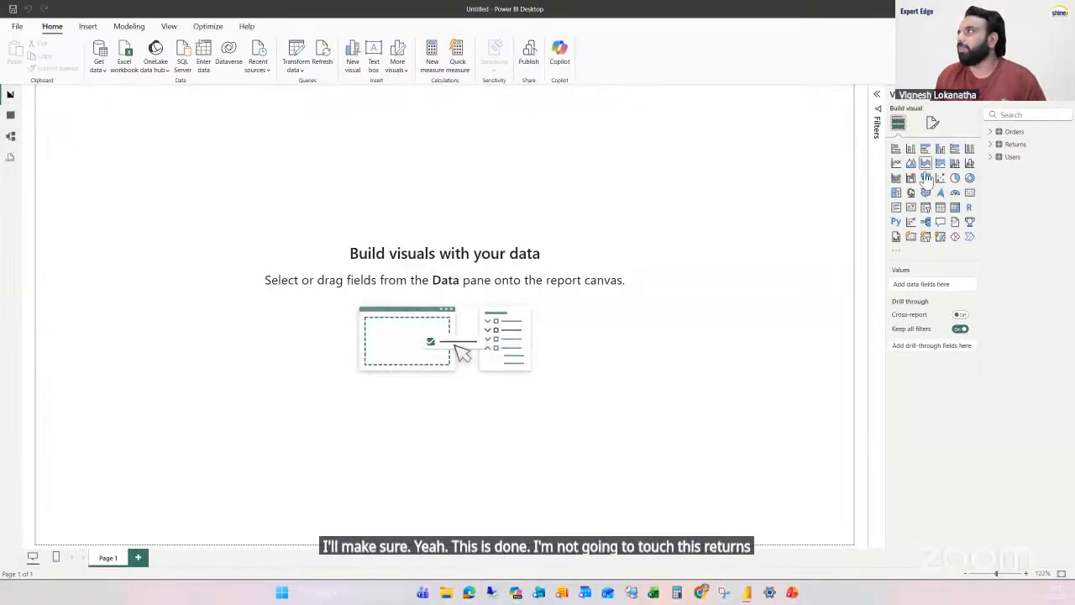
left_click(953, 207)
left_click_drag(218, 260, 258, 173)
mouse_move(134, 116)
left_mouse_down()
mouse_move(147, 134)
mouse_move(133, 138)
mouse_move(140, 132)
left_mouse_up()
left_click_drag(264, 192, 209, 193)
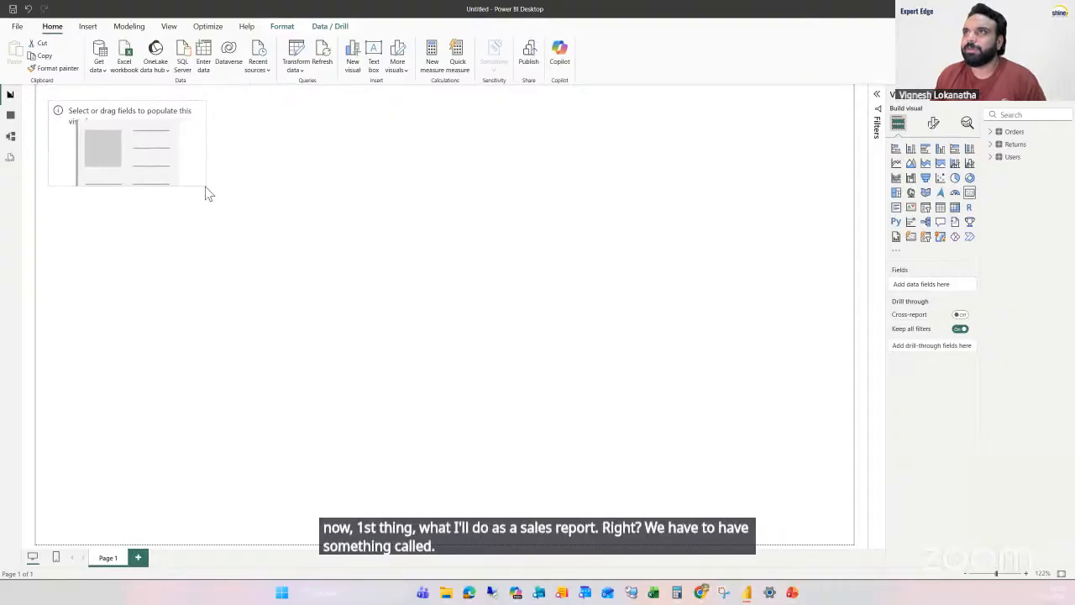
Step: Fill the empty card with the Sales field from the Orders table and nudge the card into place
left_click(992, 132)
left_click_drag(1052, 367, 148, 146)
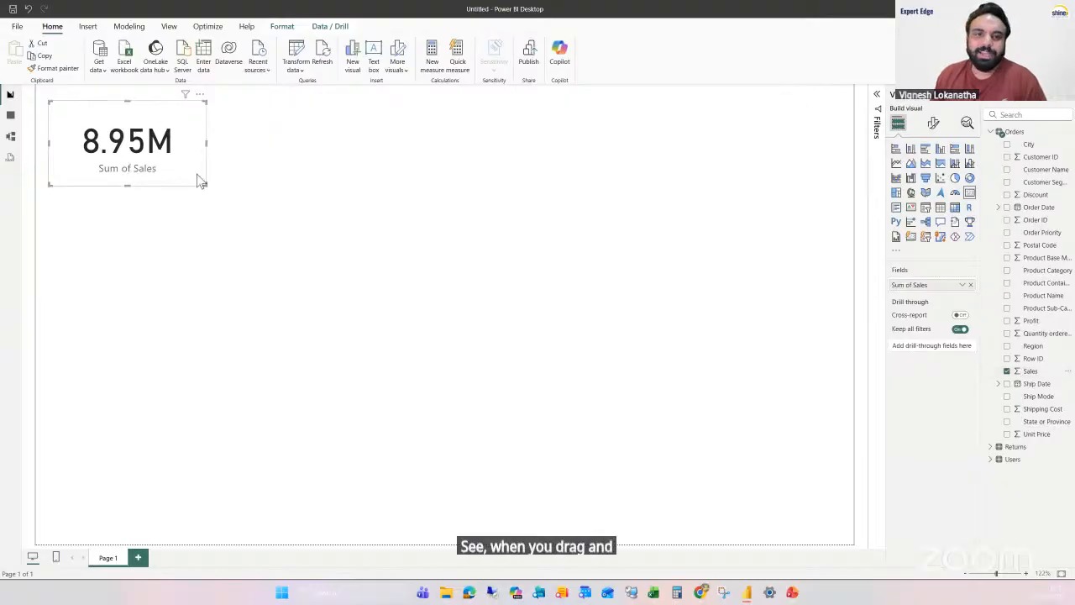
mouse_move(198, 174)
left_mouse_down()
mouse_move(210, 179)
mouse_move(200, 172)
left_mouse_up()
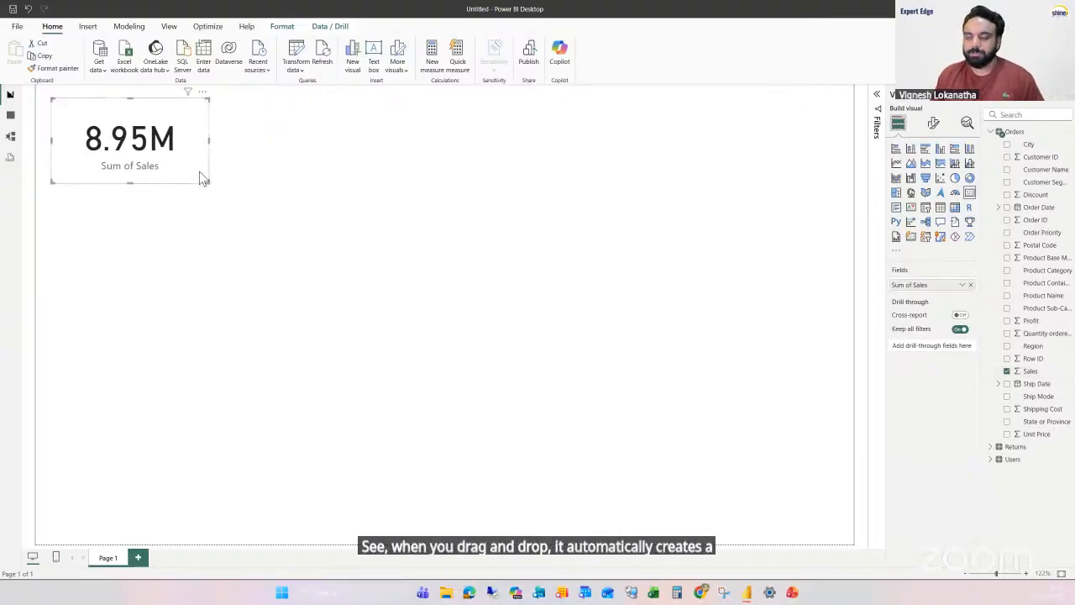
Step: Turn on the shadow effect for the Sales card
left_click(315, 175)
left_click(168, 156)
left_click(933, 123)
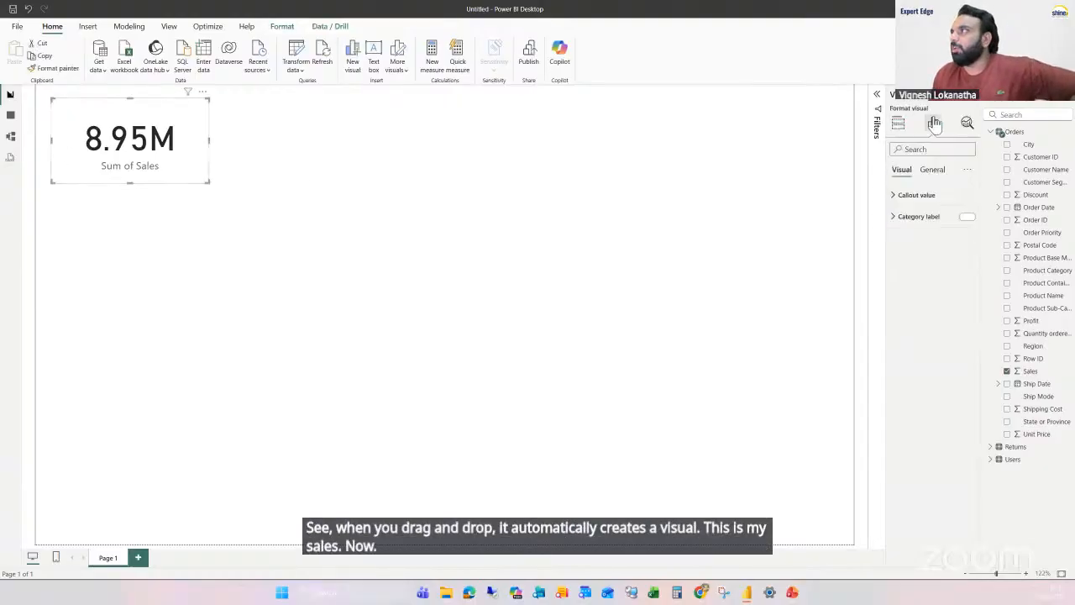
left_click(932, 171)
left_click(893, 239)
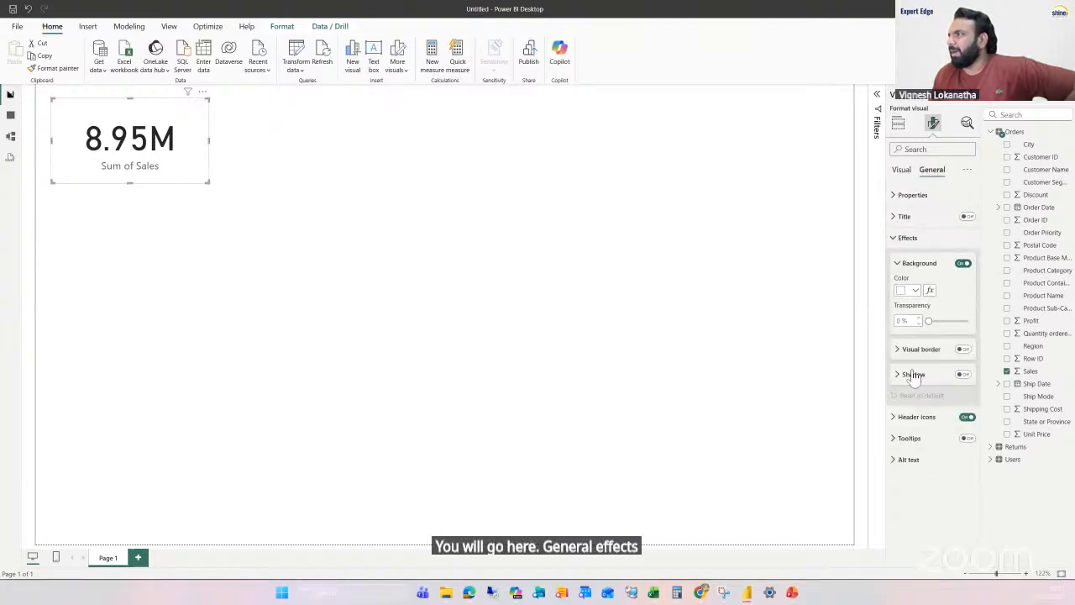
left_click(963, 374)
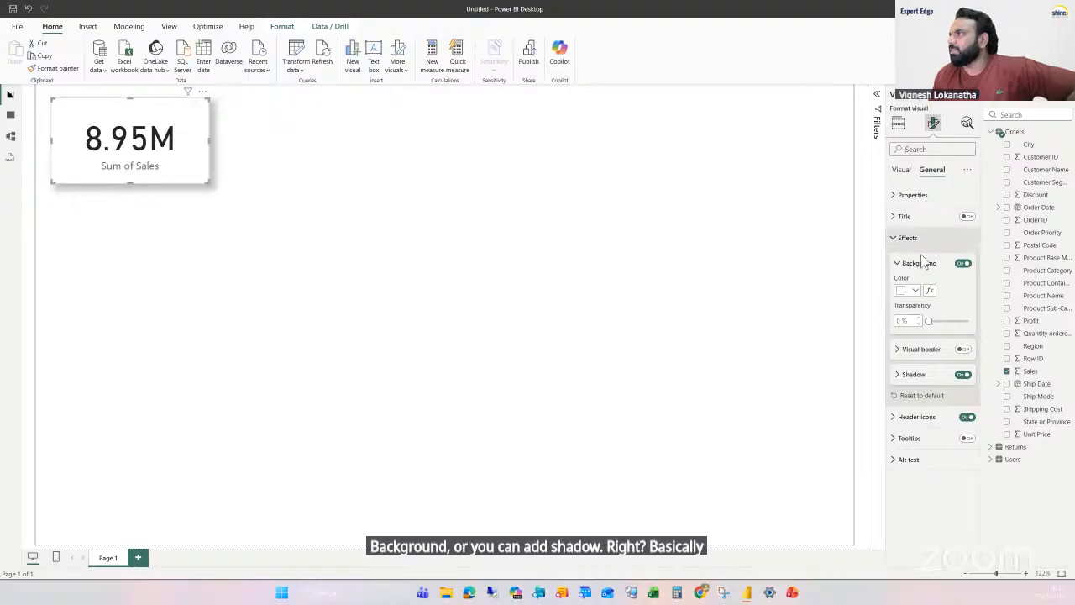
left_click(900, 218)
left_click(900, 218)
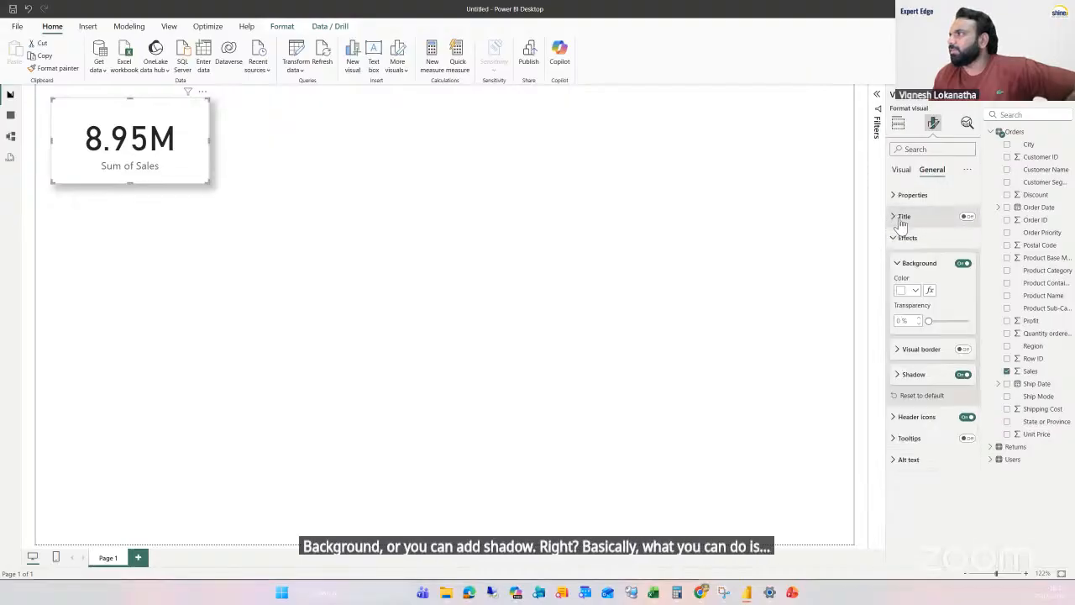
left_click(900, 217)
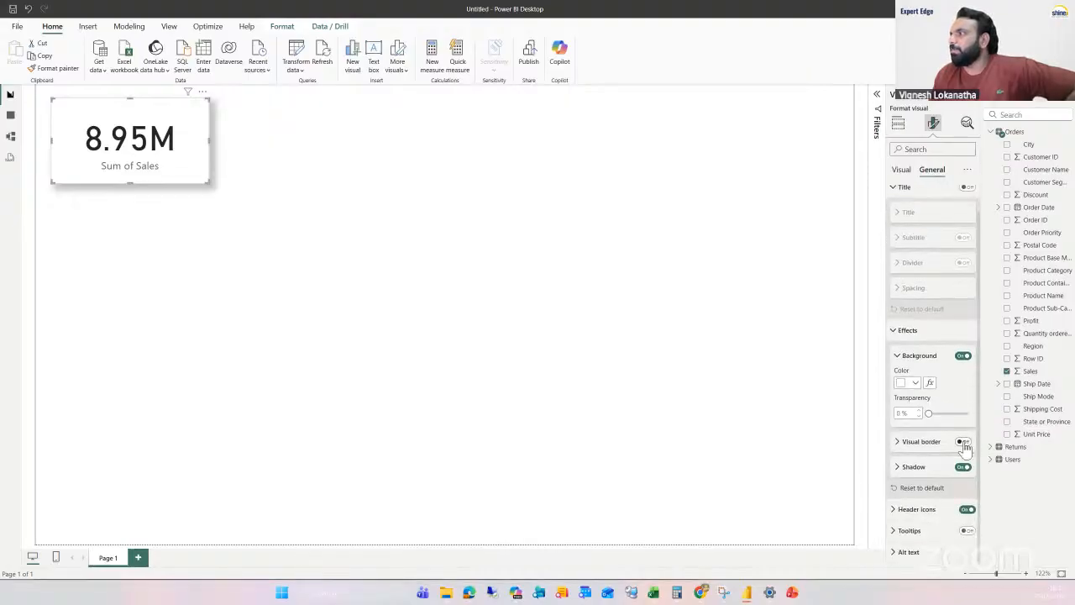
left_click(283, 173)
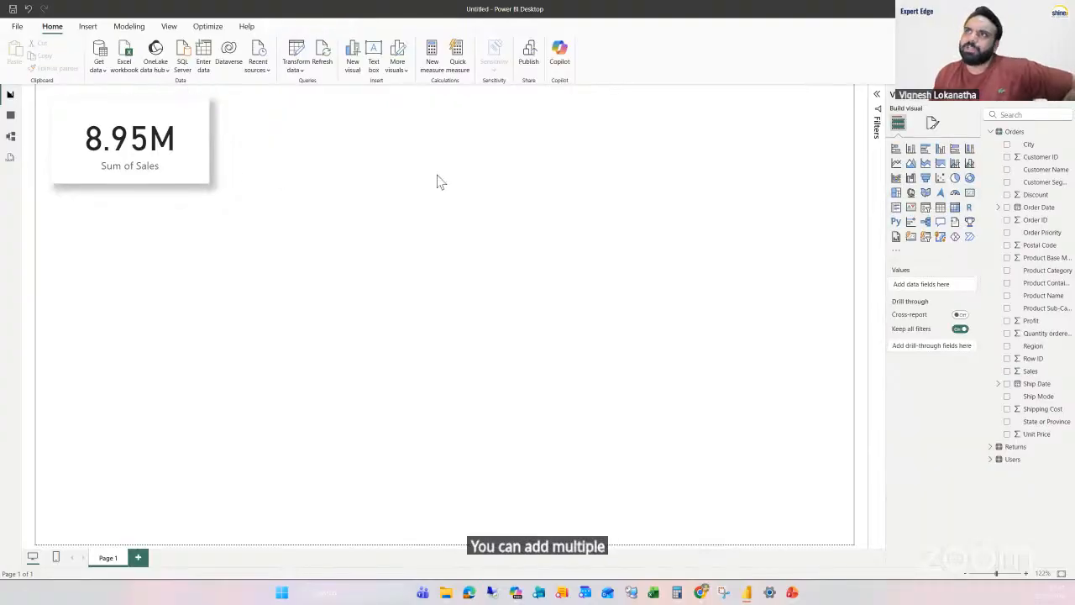
Step: Duplicate the Sales card and place the copy directly beside the original
left_click(198, 170)
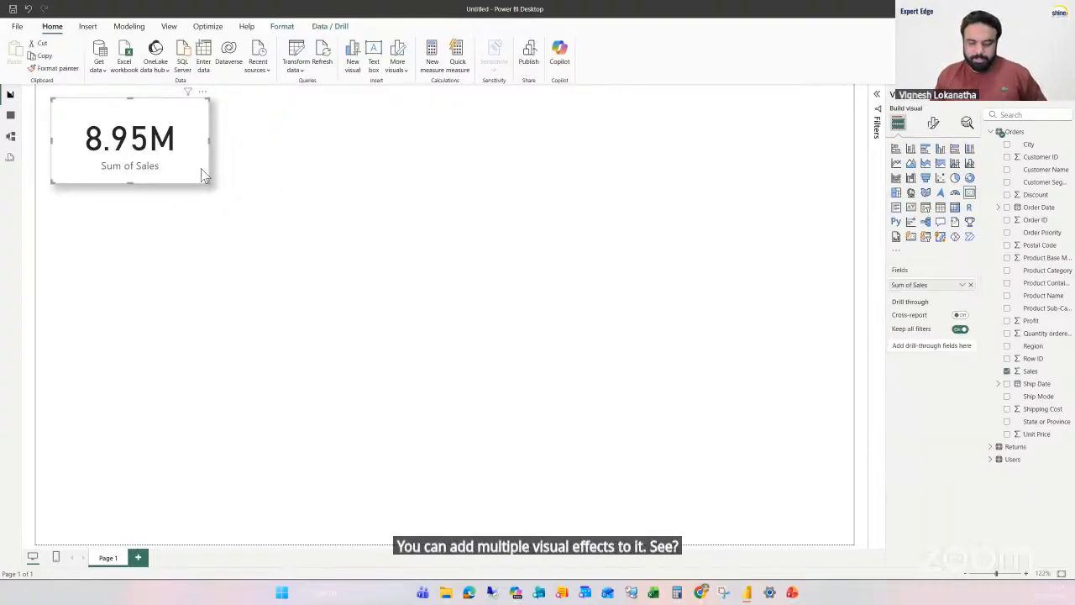
left_click(363, 161)
left_click(214, 159)
key("ctrl+c")
key("ctrl+v")
left_click_drag(360, 151, 336, 143)
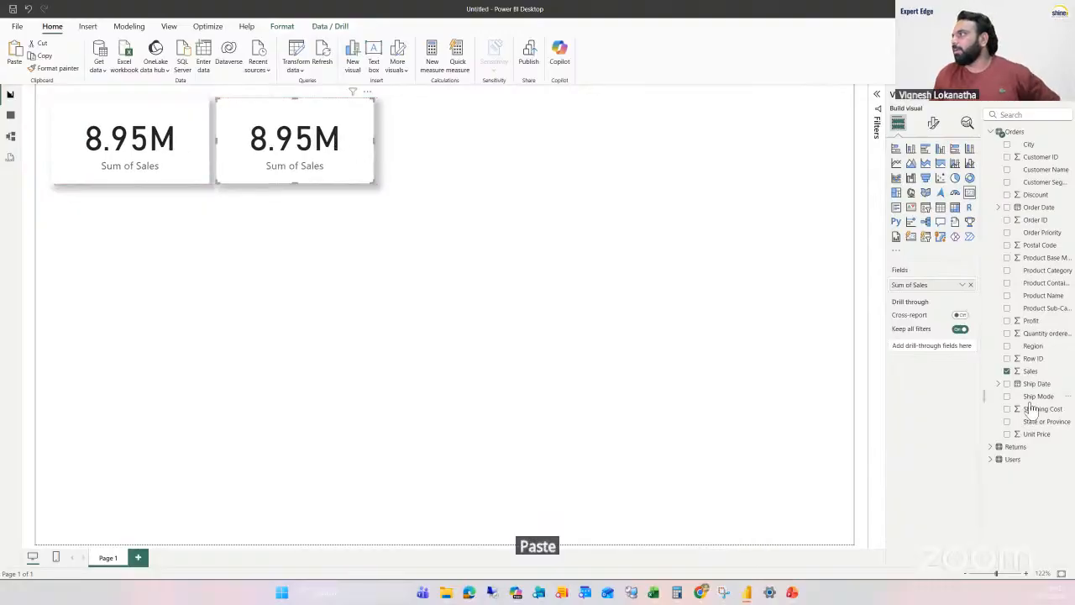
Step: Replace Sales with the Profit field in the duplicated visual, keeping it as a card
left_click(997, 375)
left_click(1006, 371)
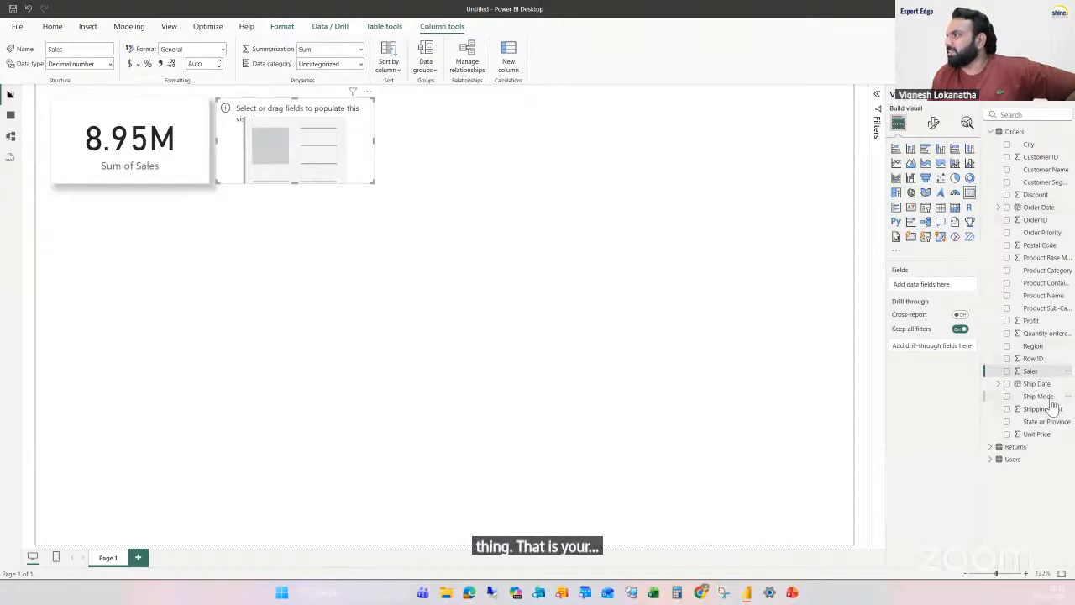
left_click_drag(1030, 321, 311, 155)
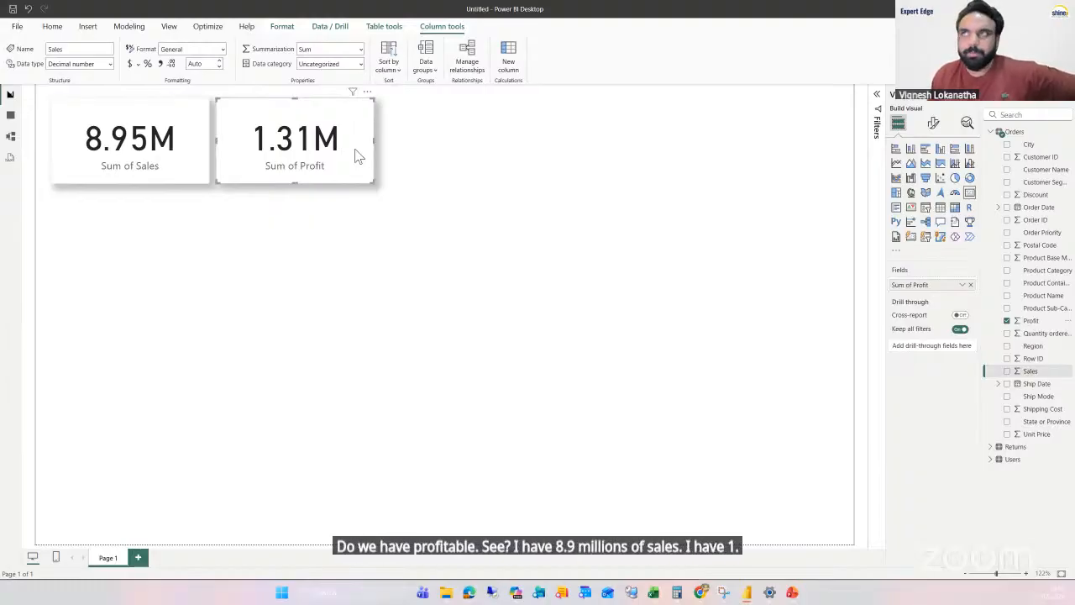
left_click(896, 163)
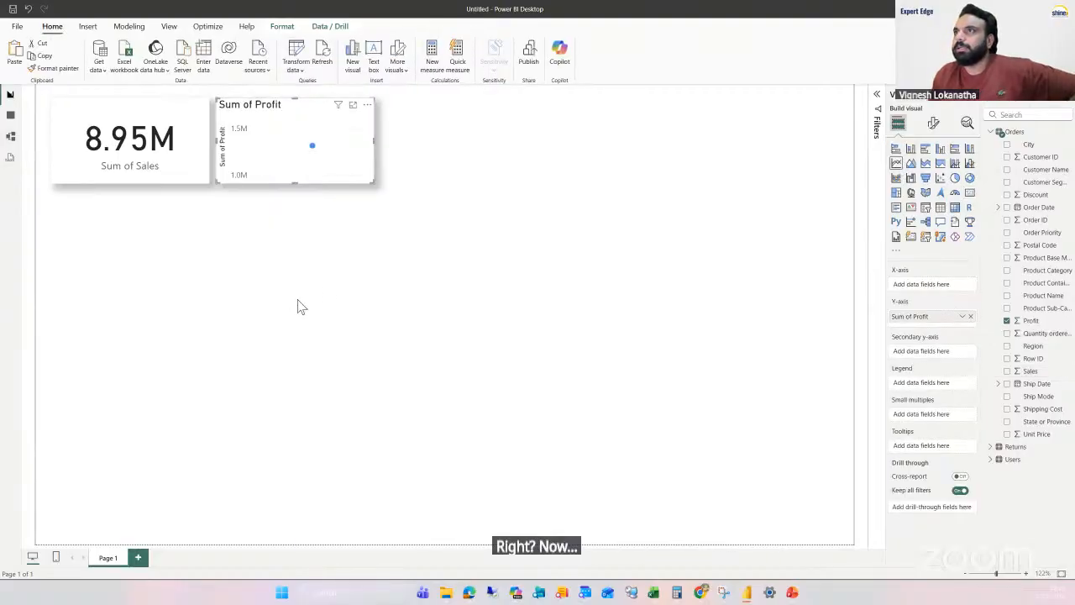
left_click(969, 192)
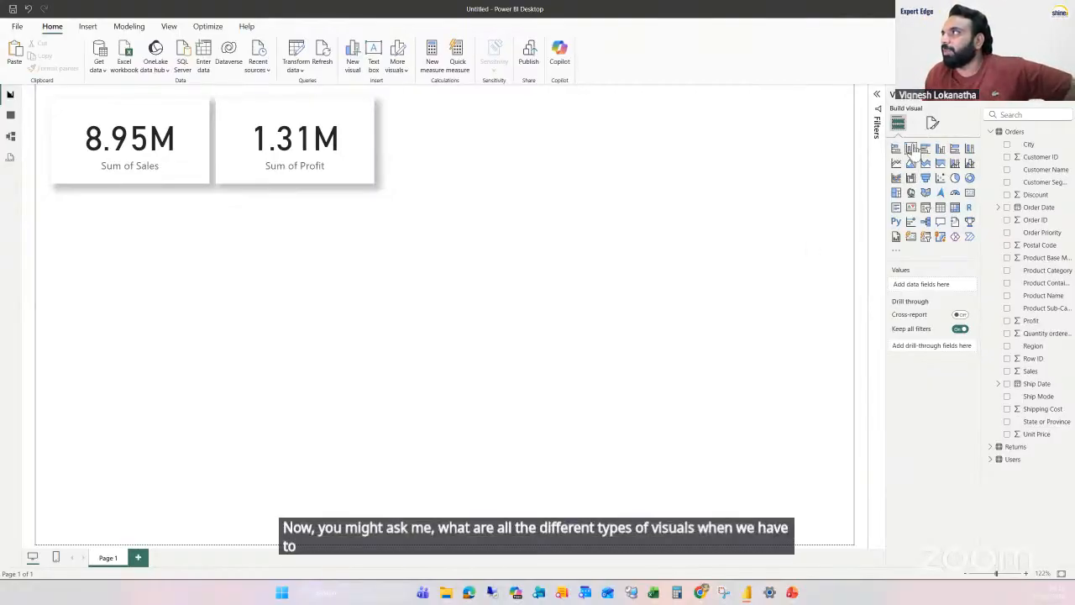
Step: Add a stacked bar chart below the Sales card and enlarge it
left_click(896, 148)
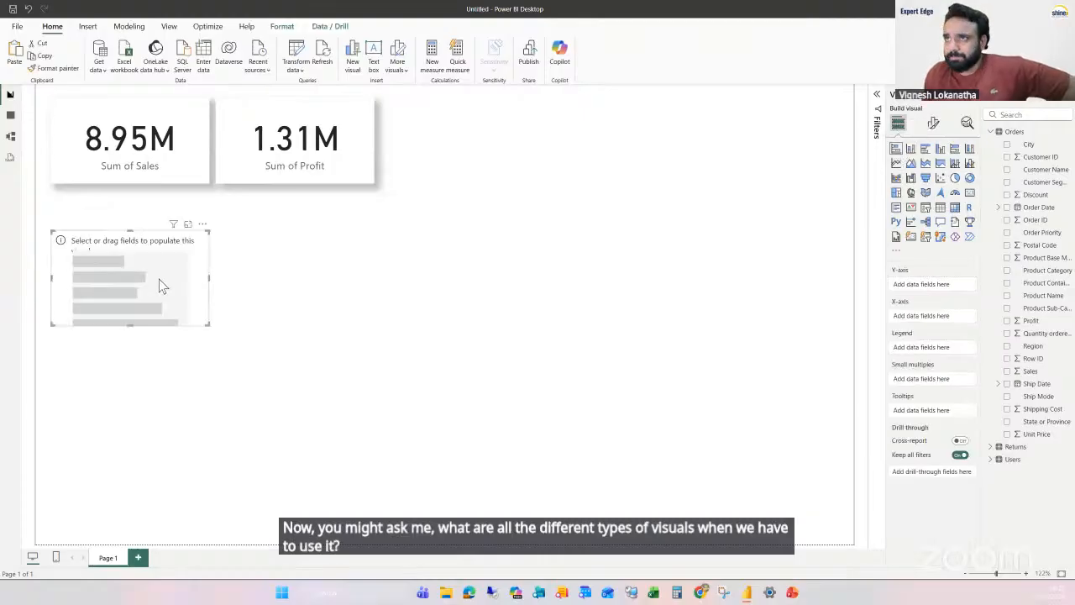
left_click_drag(162, 286, 174, 274)
mouse_move(220, 312)
left_mouse_down()
mouse_move(269, 420)
mouse_move(248, 364)
left_mouse_up()
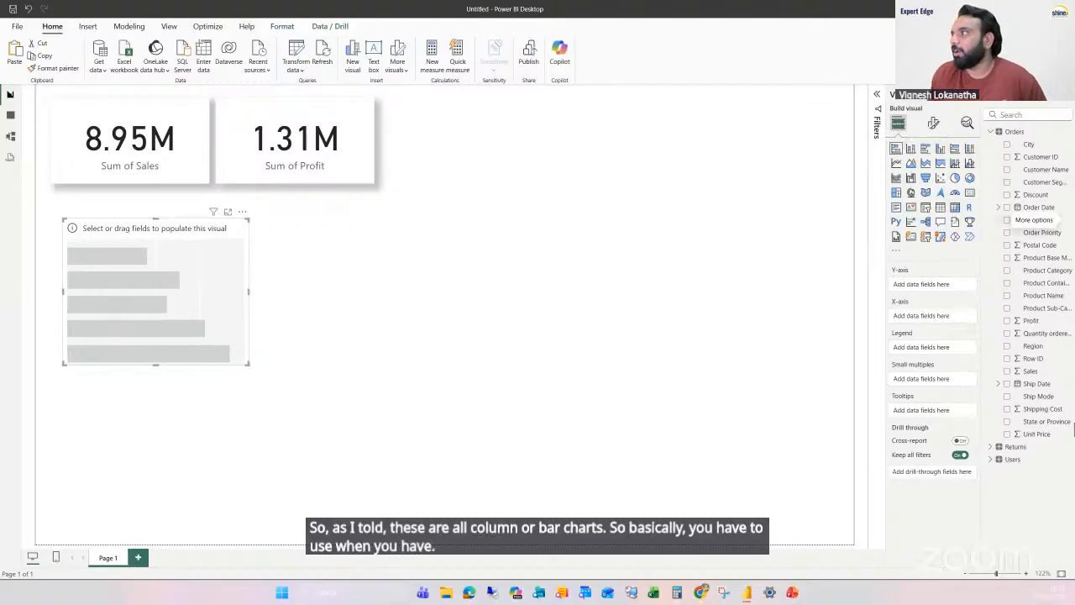
Step: Plot Sales and Profit from Orders by Region from Users in the bar chart, and enlarge the chart
left_click(998, 461)
left_click_drag(1035, 492, 192, 334)
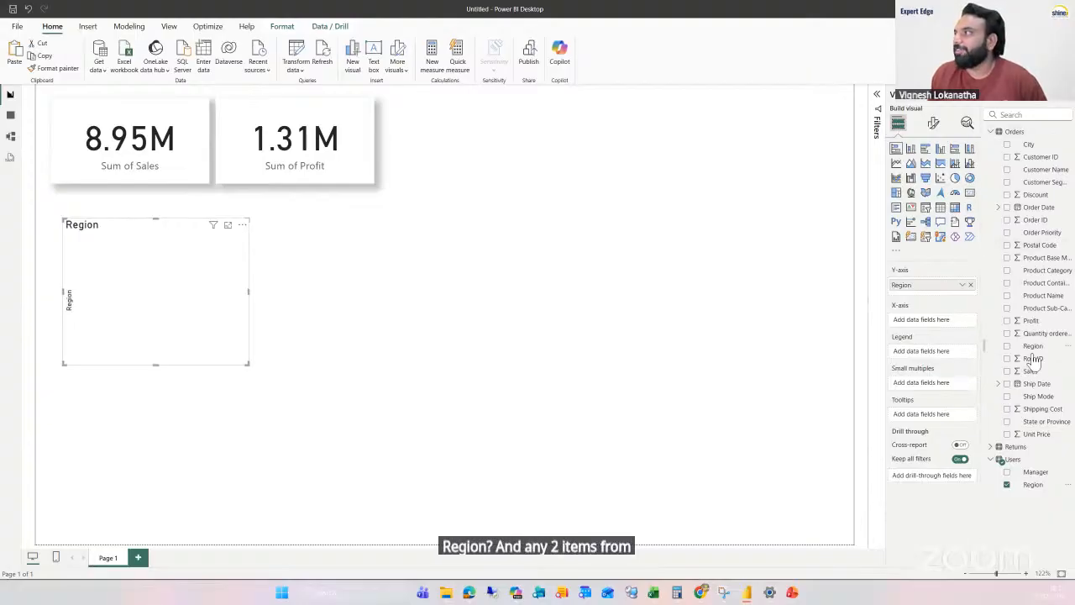
left_click_drag(1049, 378, 163, 341)
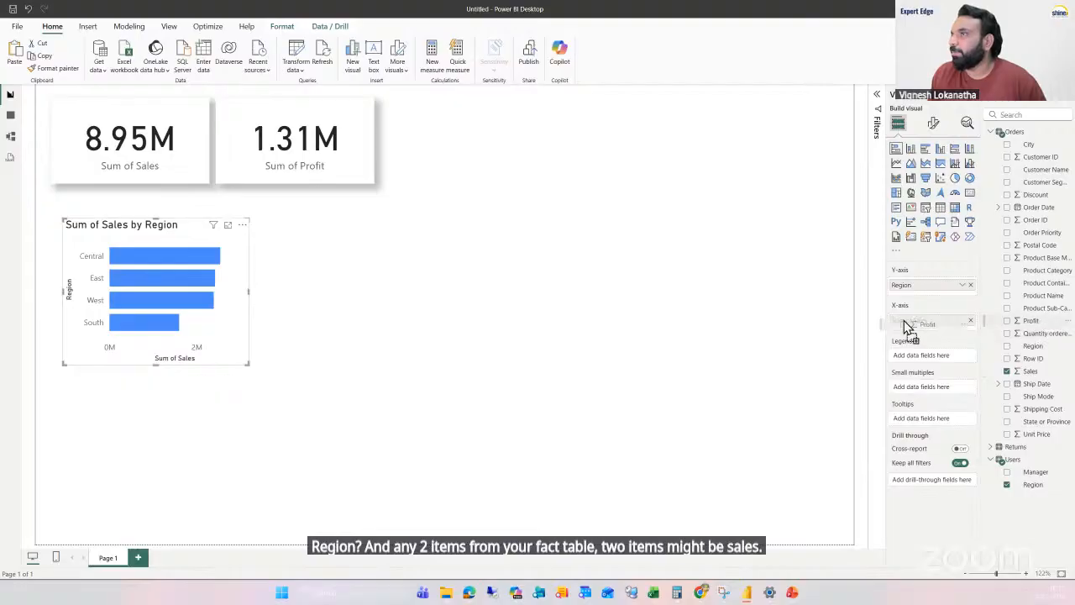
left_click_drag(224, 293, 223, 288)
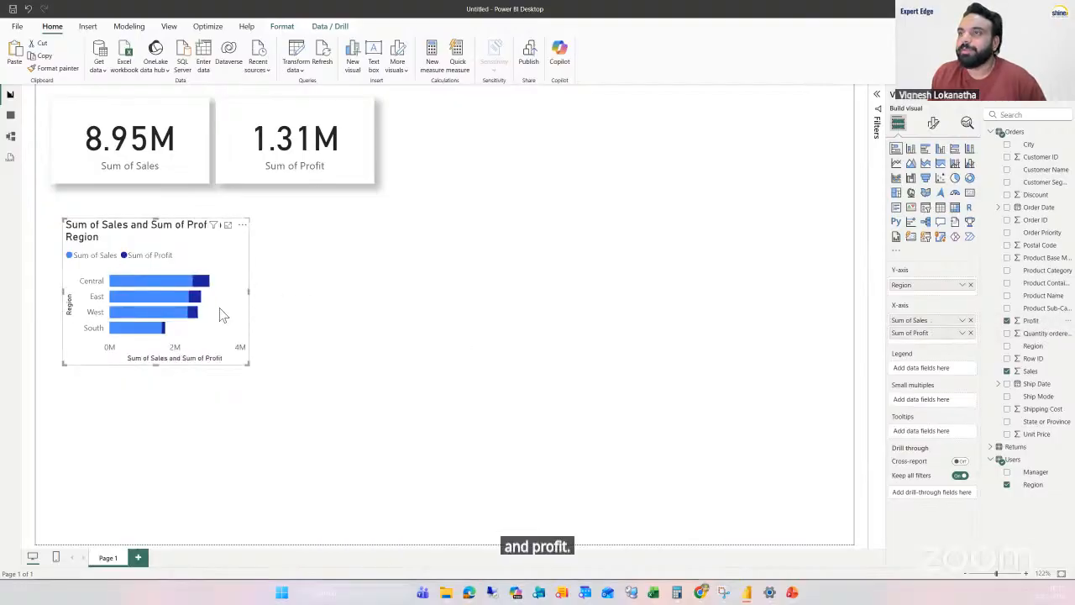
left_click_drag(245, 367, 276, 441)
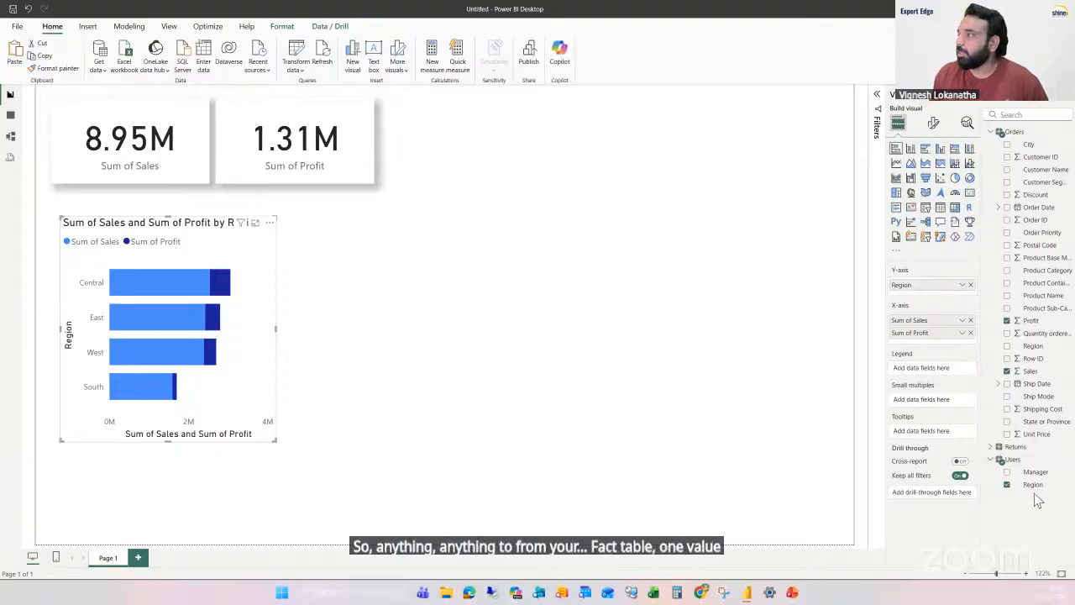
Step: Try column, stacked and 100% stacked types on the regional Sales and Profit chart, and finish with a clustered bar chart
left_click(940, 148)
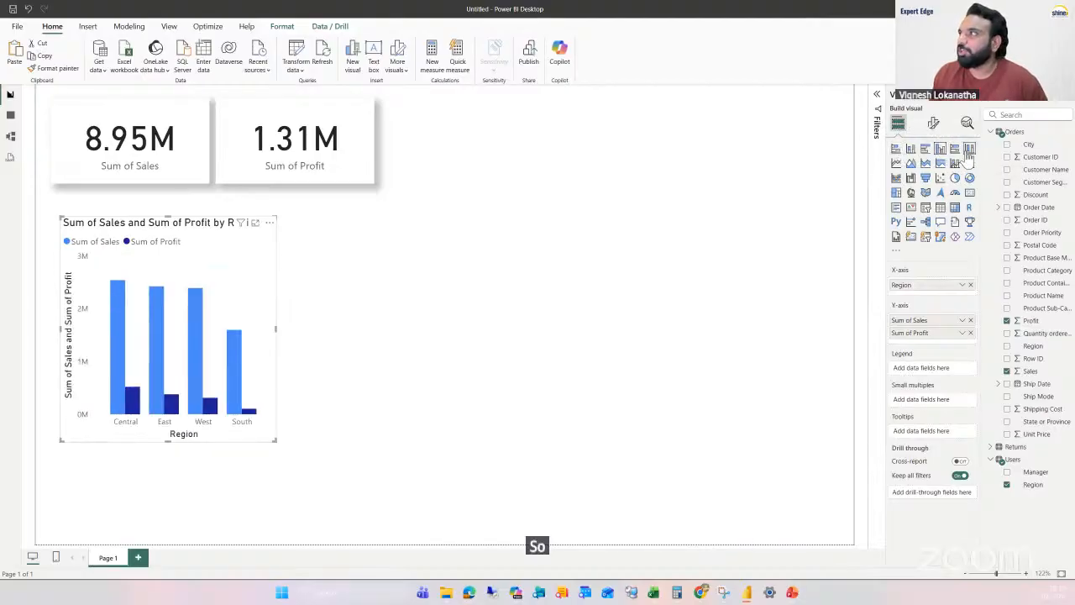
left_click(969, 148)
left_click(955, 151)
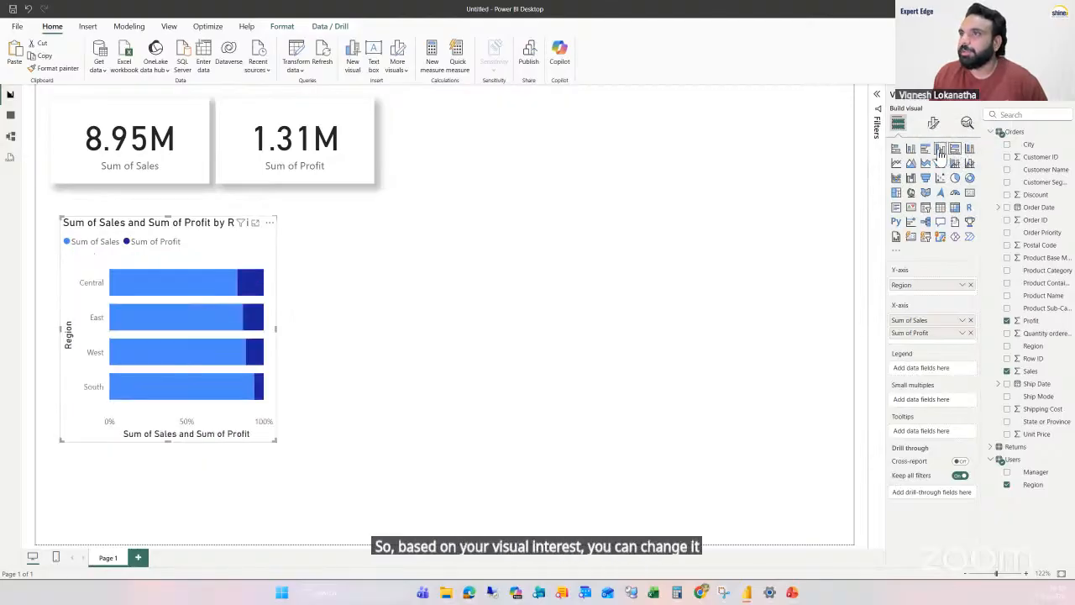
left_click(941, 150)
left_click(910, 149)
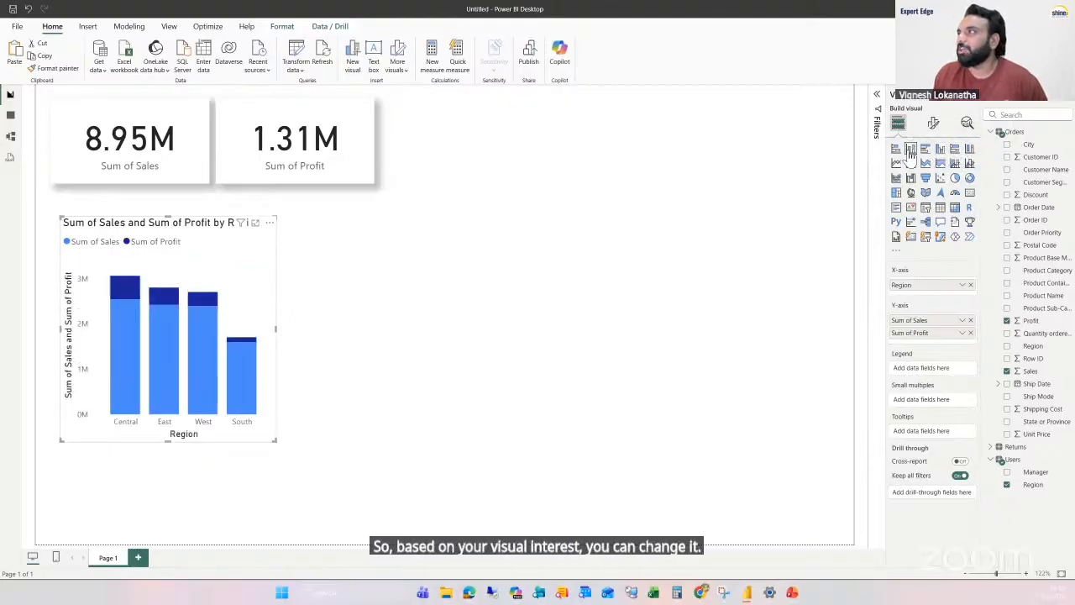
left_click(896, 149)
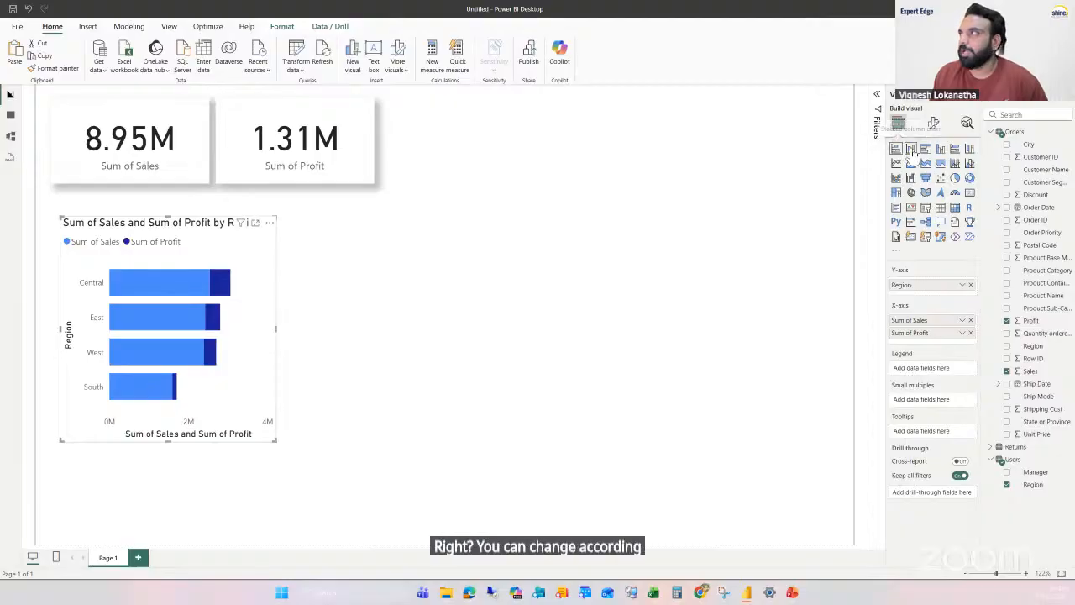
left_click(910, 150)
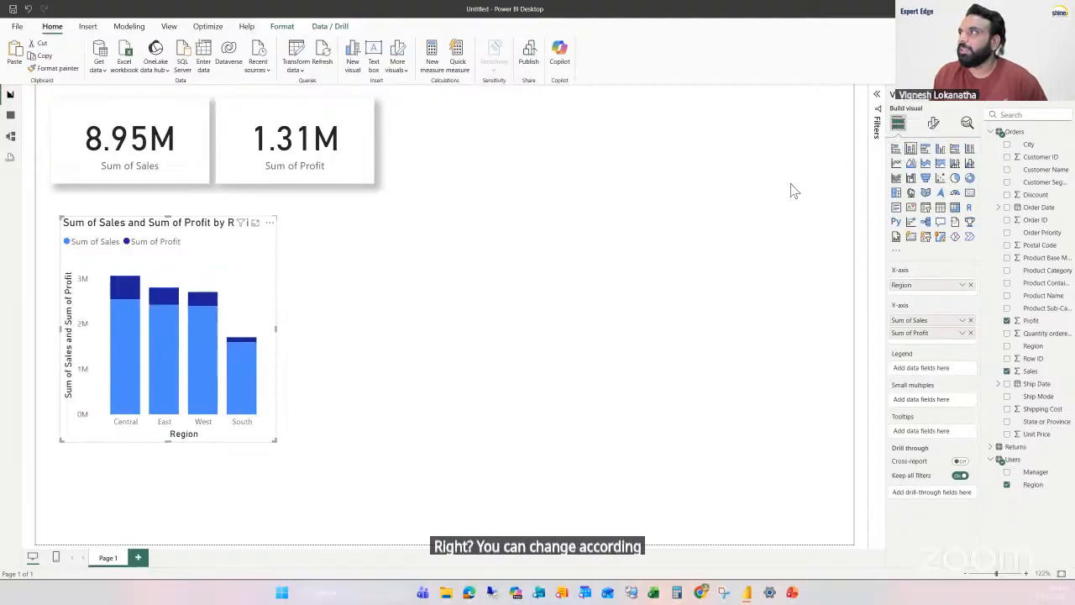
left_click(924, 151)
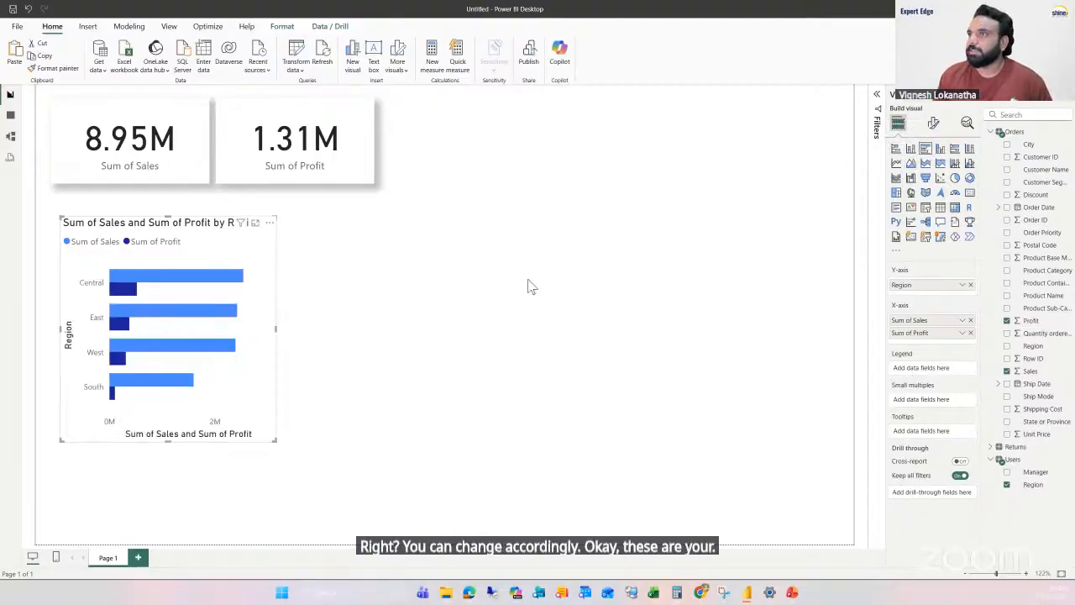
Step: Add a line chart beside the regional bar chart and widen it to fill the rest of the page's width
left_click(781, 237)
left_click(896, 163)
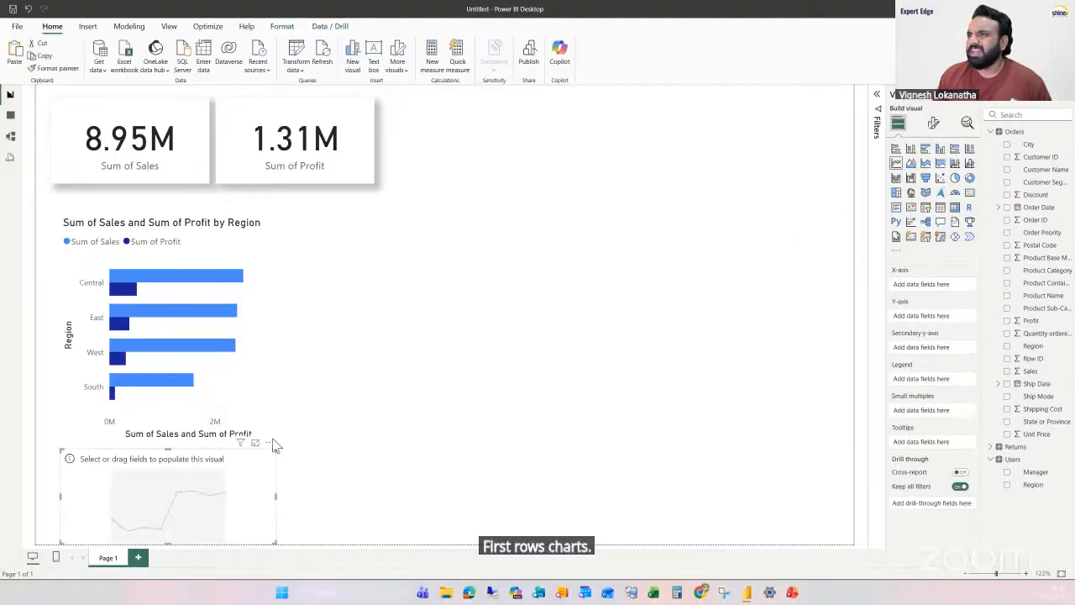
left_click_drag(243, 472, 422, 245)
left_click(522, 320)
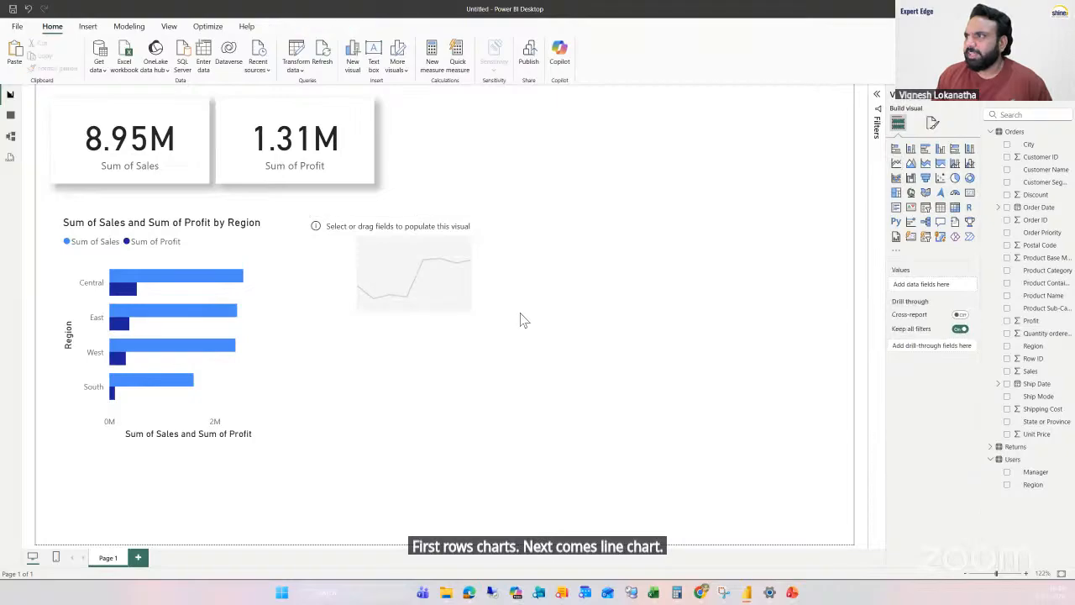
left_click(521, 315)
left_click_drag(519, 312, 826, 442)
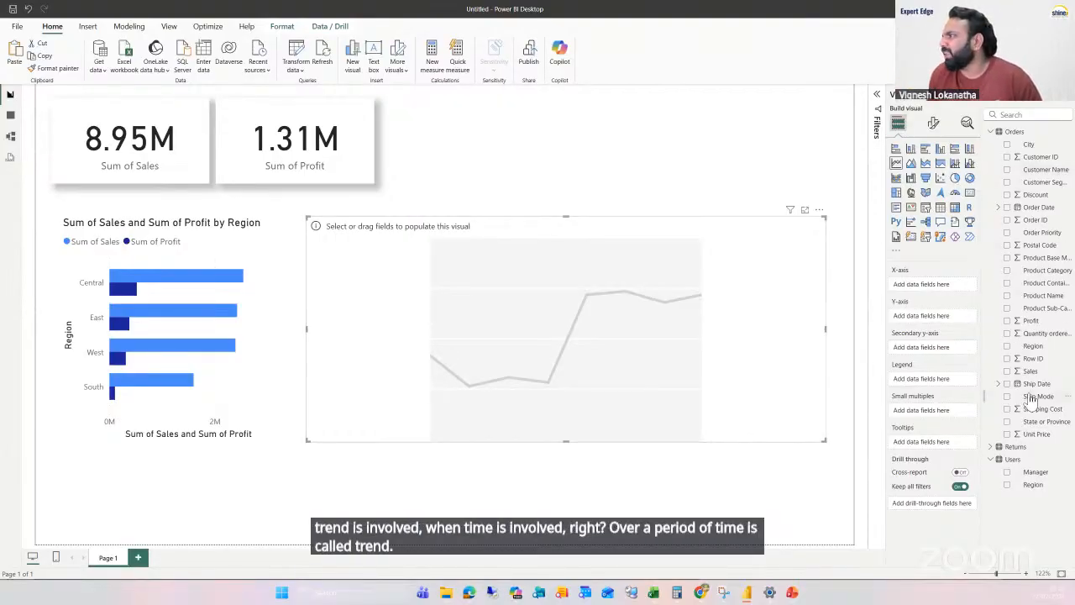
Step: Plot Orders Sales by Ship Date Year in the empty line chart, and convert it to an area chart
left_click(998, 385)
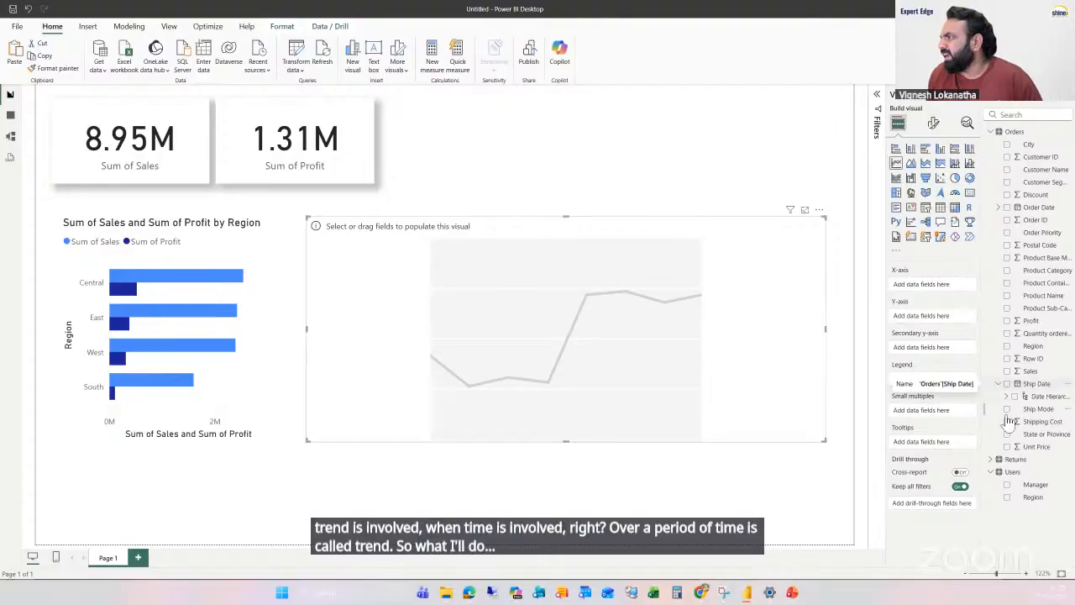
left_click(1007, 396)
left_click_drag(1044, 410, 655, 425)
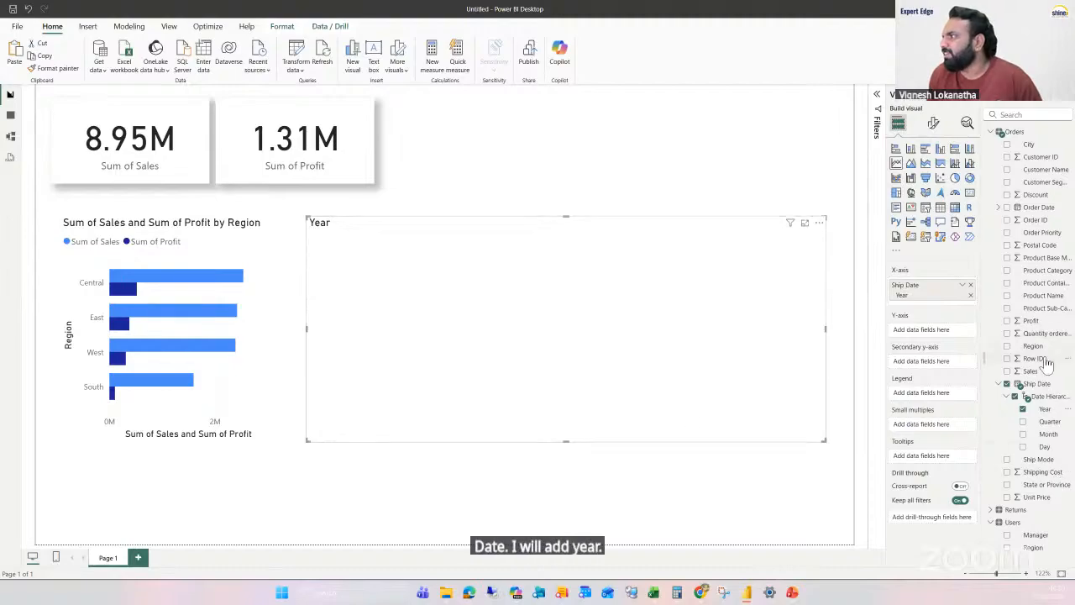
left_click_drag(1043, 372, 672, 311)
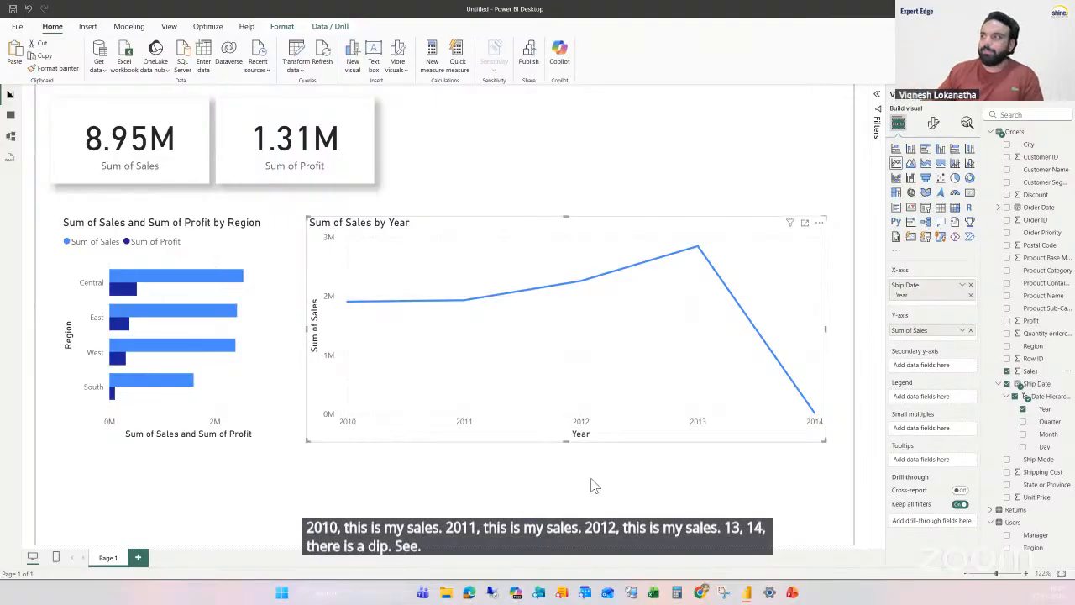
left_click(910, 163)
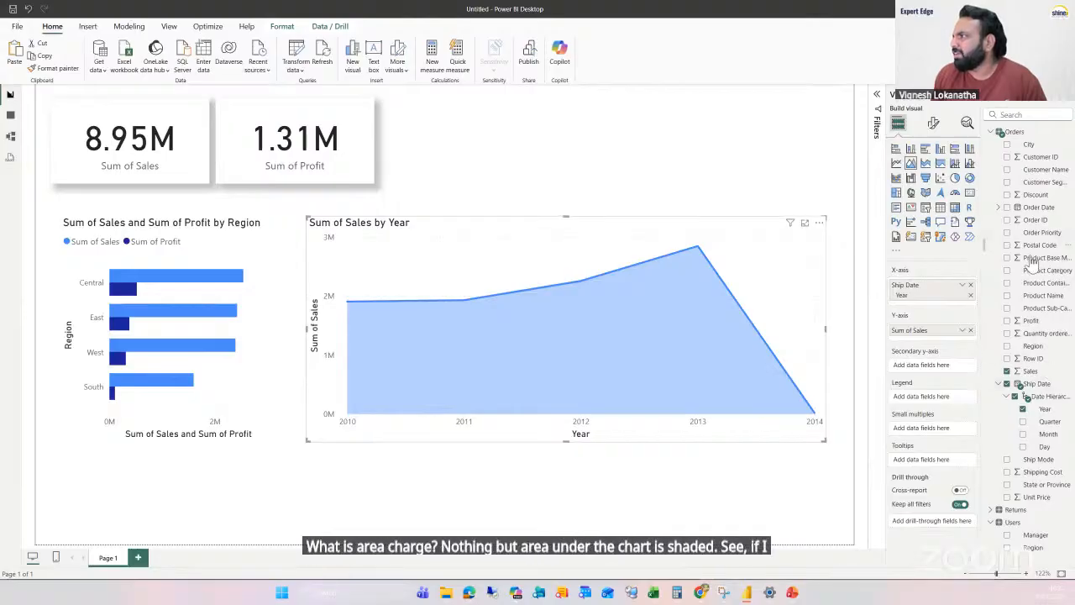
Step: Add Profit to the yearly sales area chart, try the 100% stacked area and line types, and finish with an area chart
left_click_drag(1031, 320, 633, 328)
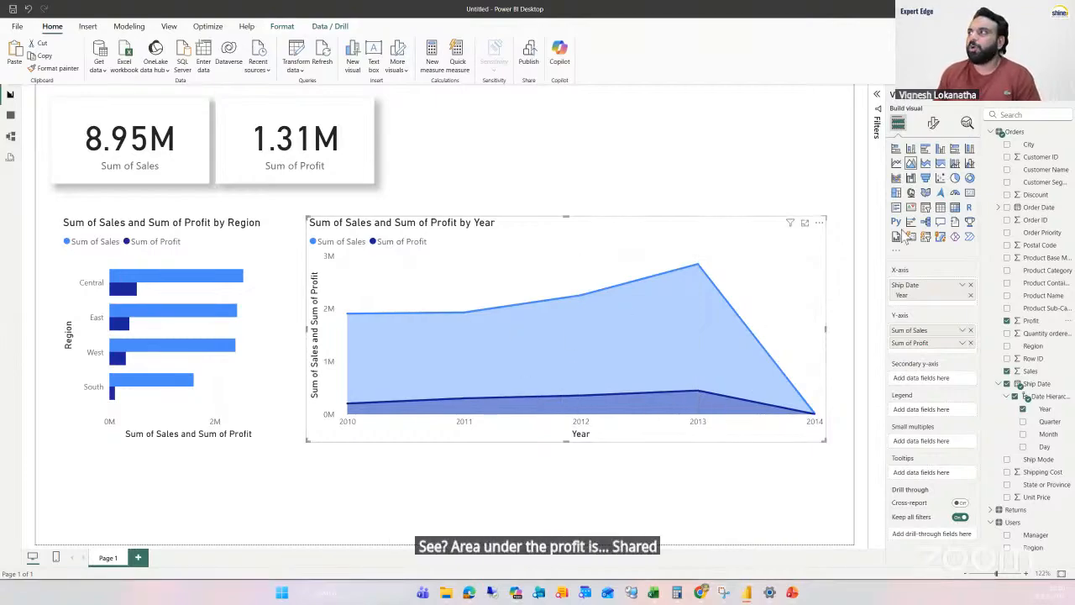
left_click(940, 165)
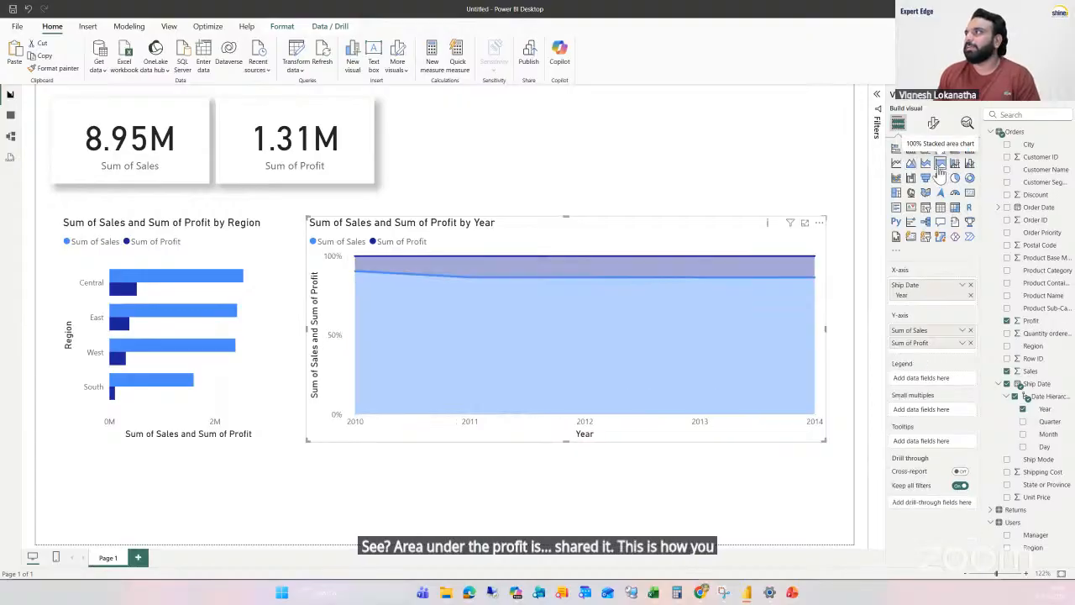
left_click(911, 164)
left_click(896, 164)
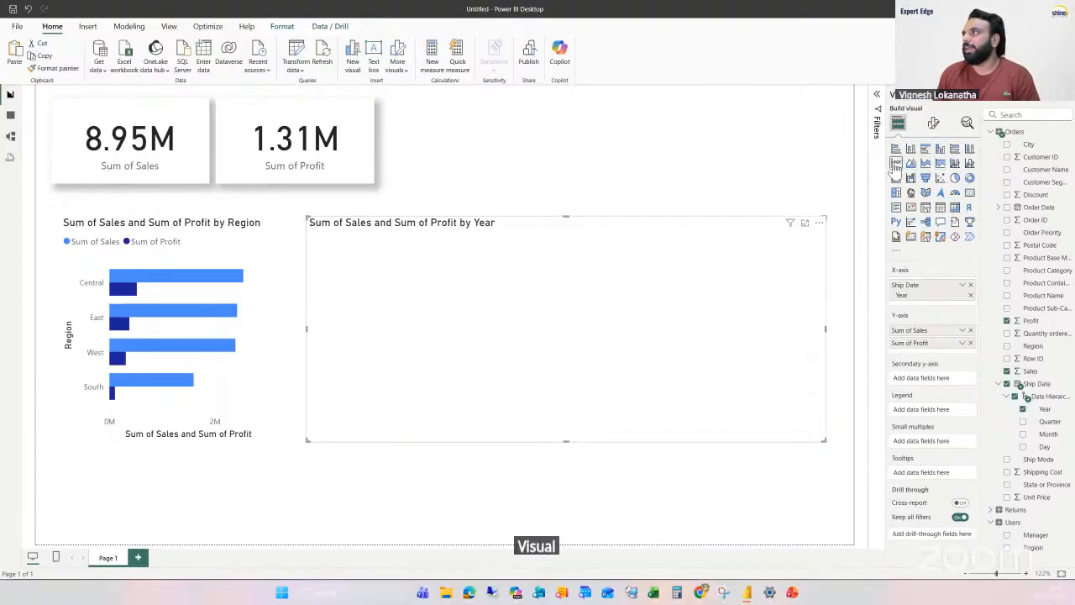
left_click(911, 165)
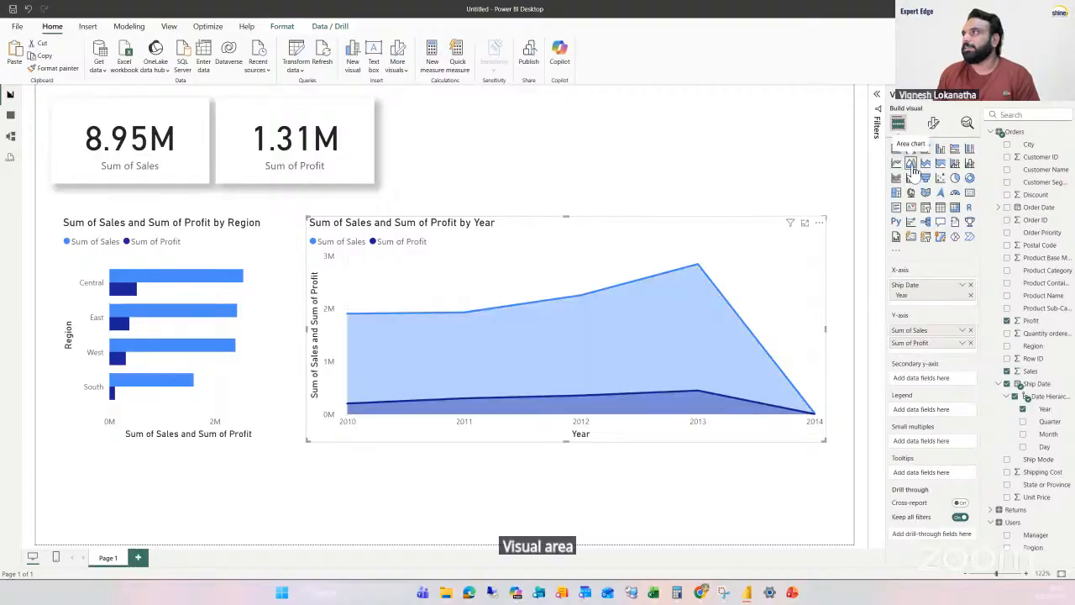
left_click(690, 171)
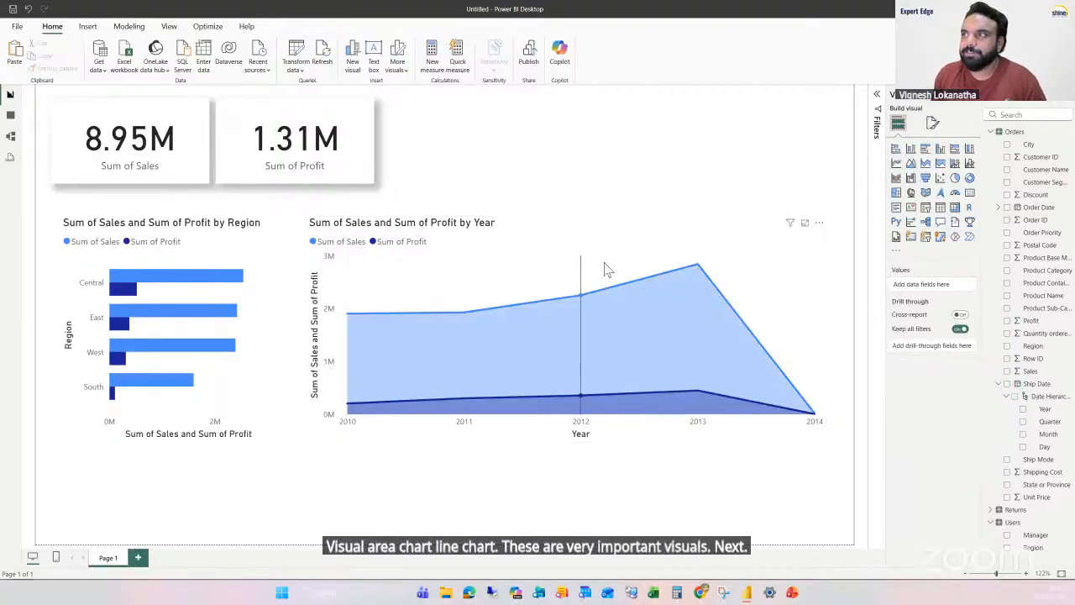
Step: Add an empty slicer to the page and place it beside the Profit card
left_click(924, 208)
left_click_drag(156, 465, 464, 131)
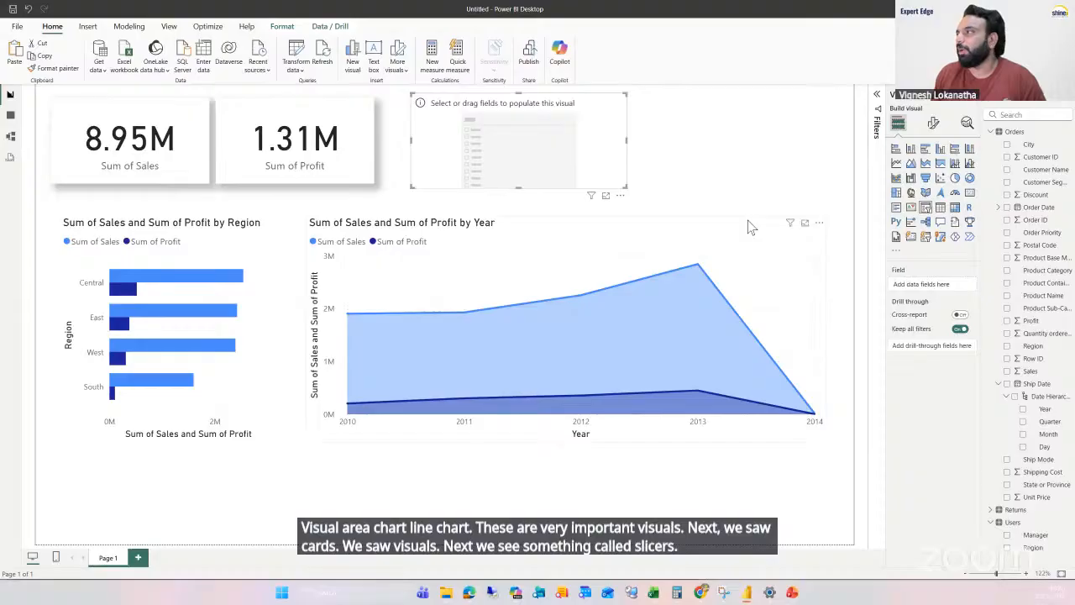
Step: Replace the Ship Date Year with the Ship Date Month on the area chart's X-axis
left_click(825, 307)
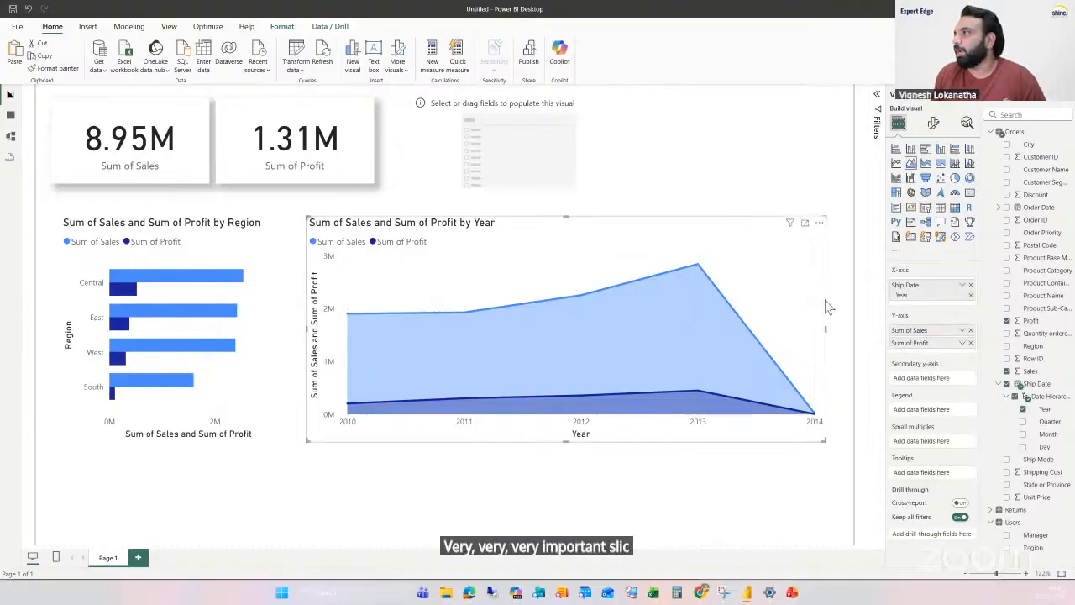
left_click(971, 285)
left_click_drag(1048, 433, 686, 342)
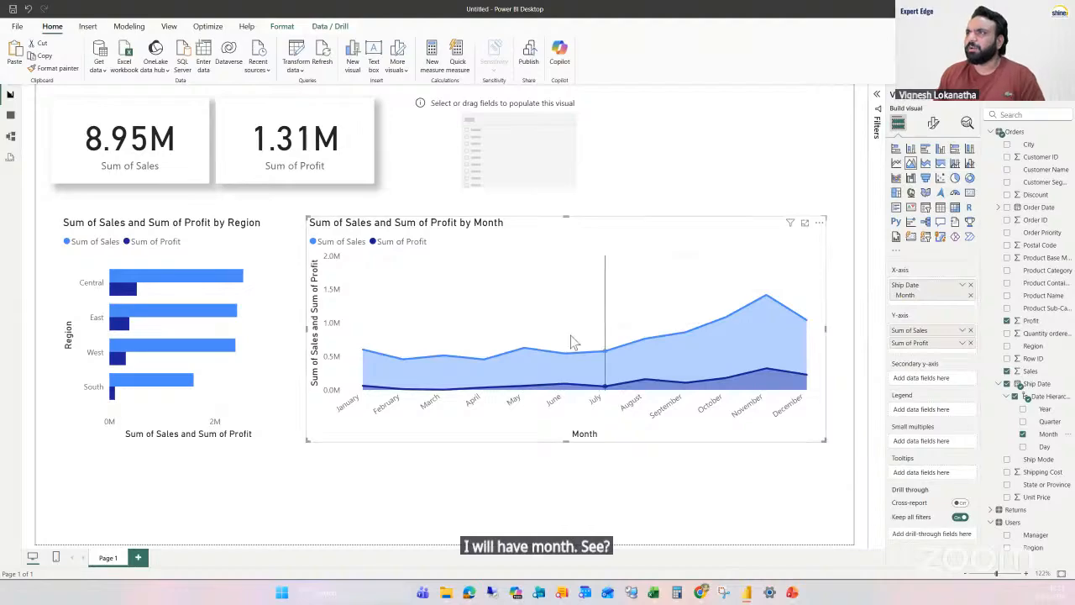
Step: Fill the empty slicer with the Ship Date Year and set its style to Dropdown
left_click(479, 143)
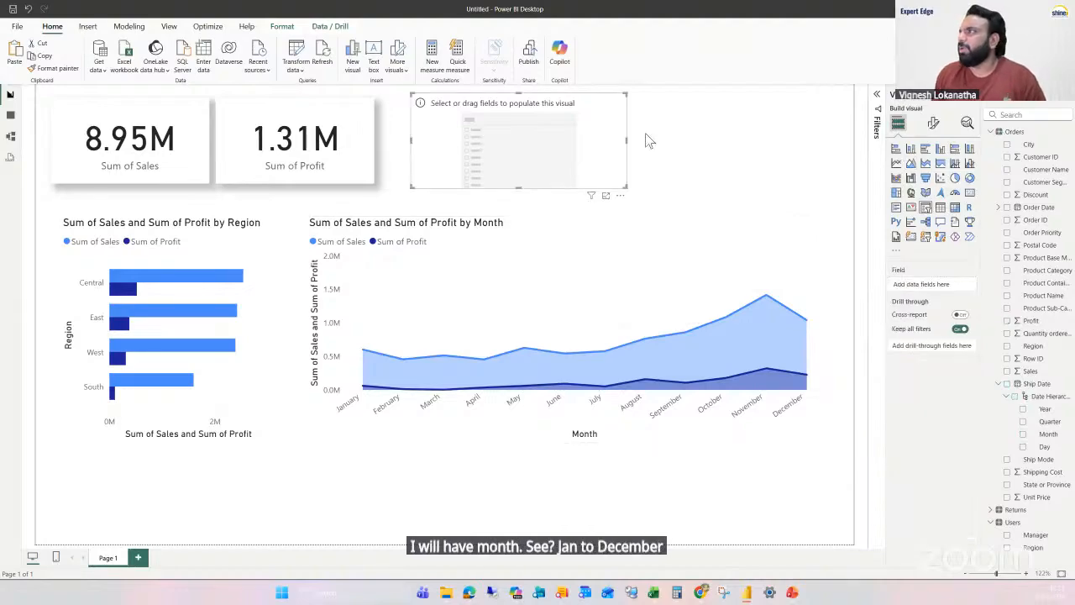
left_click(1045, 409)
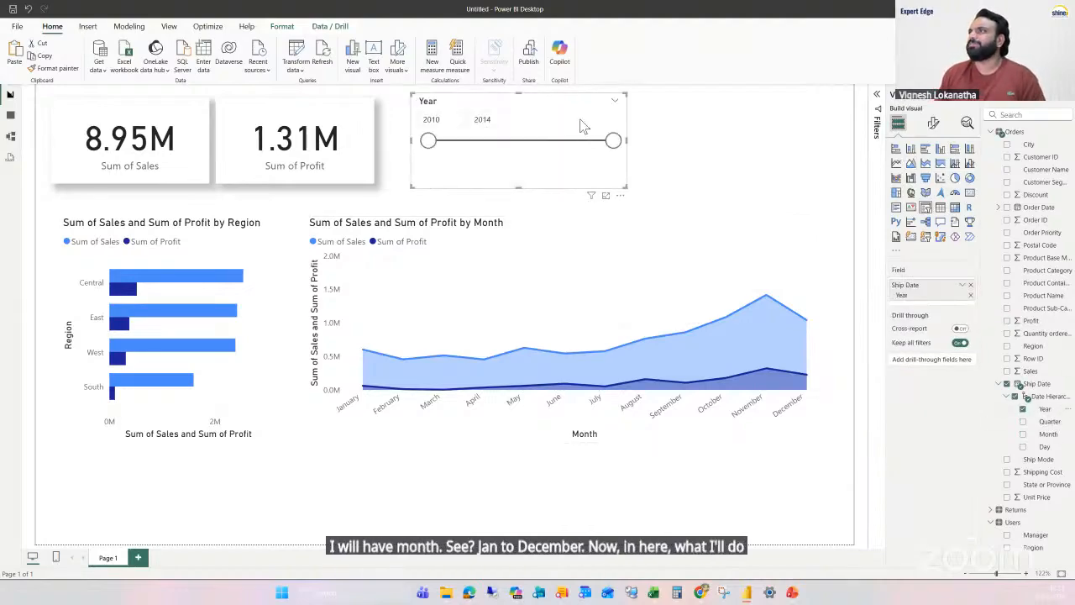
left_click(933, 123)
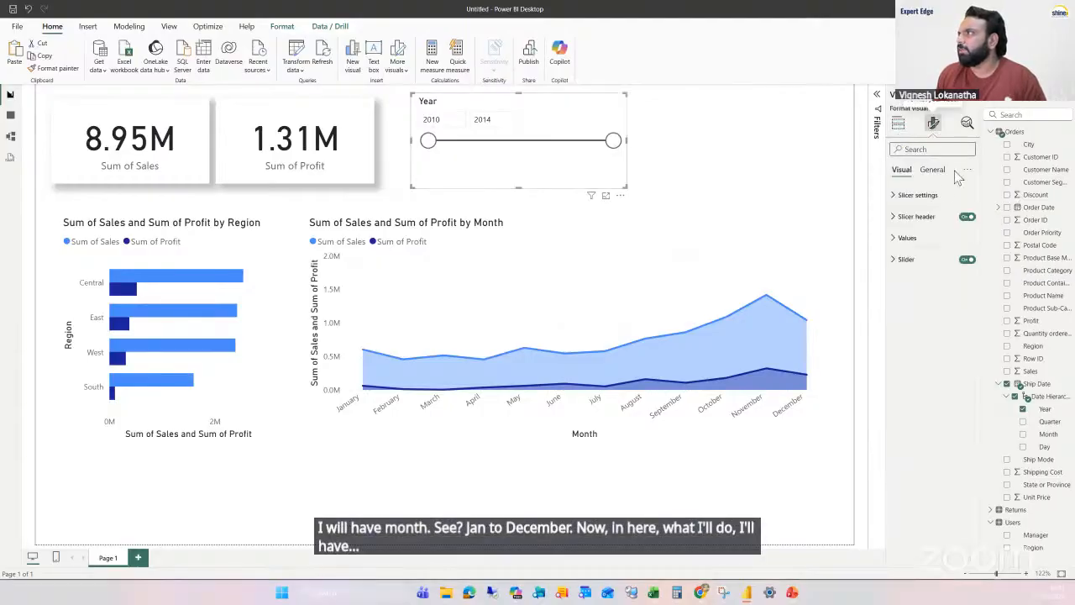
left_click(895, 199)
left_click(928, 247)
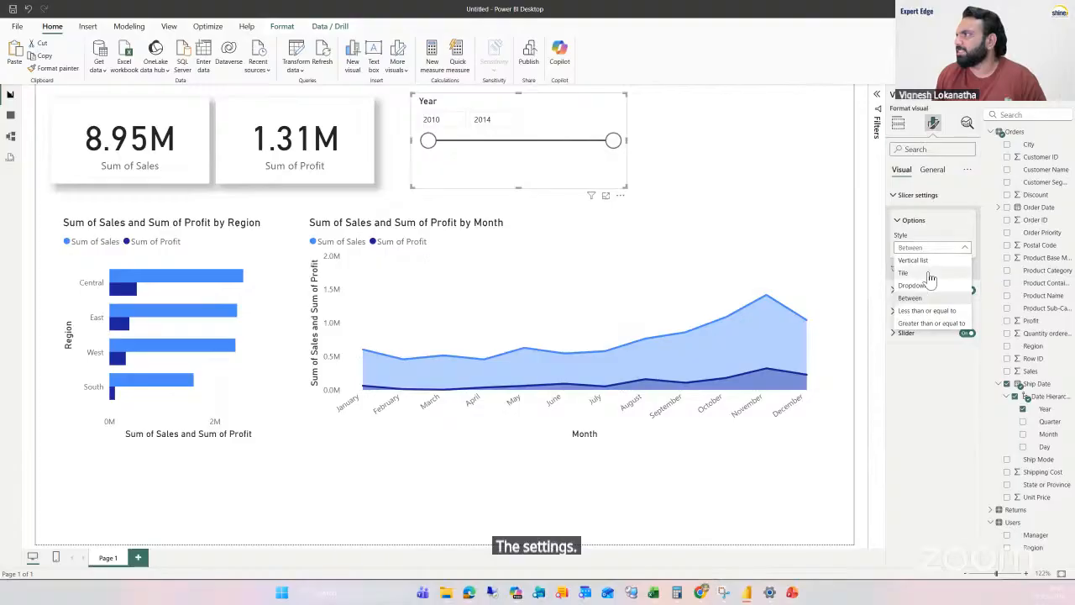
left_click(922, 285)
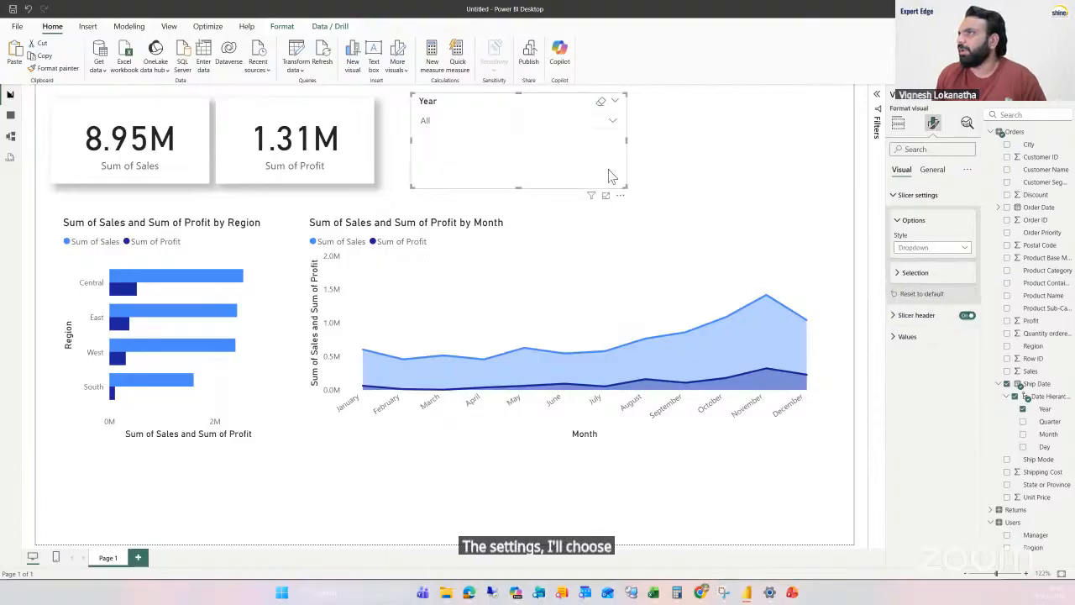
Step: Try the Tile style on the Year slicer, settle on Vertical list, and narrow the slicer to fit the list
left_click(911, 273)
left_click(928, 248)
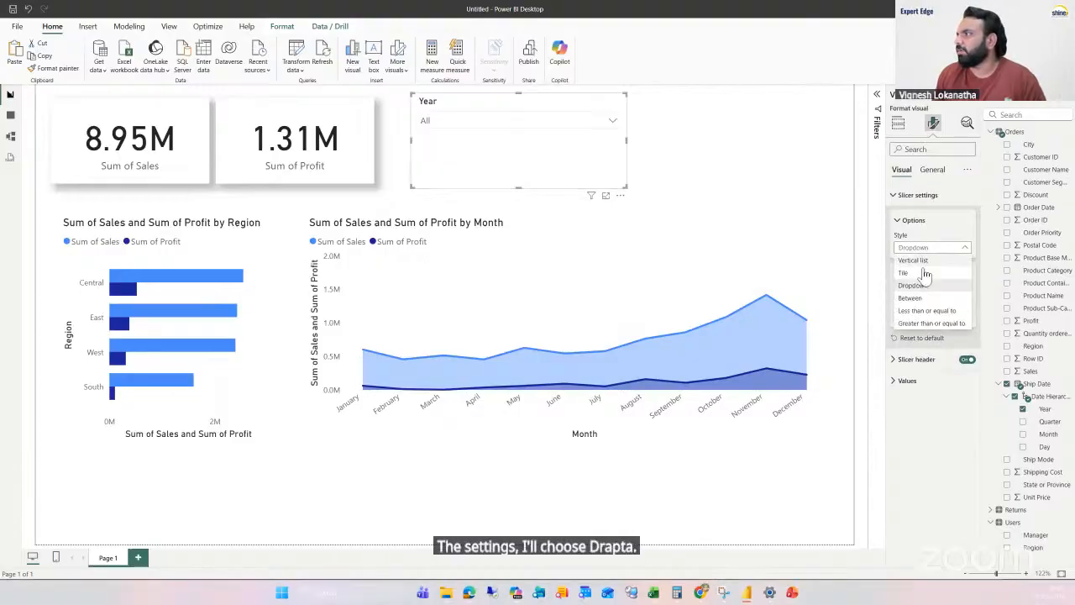
left_click(924, 273)
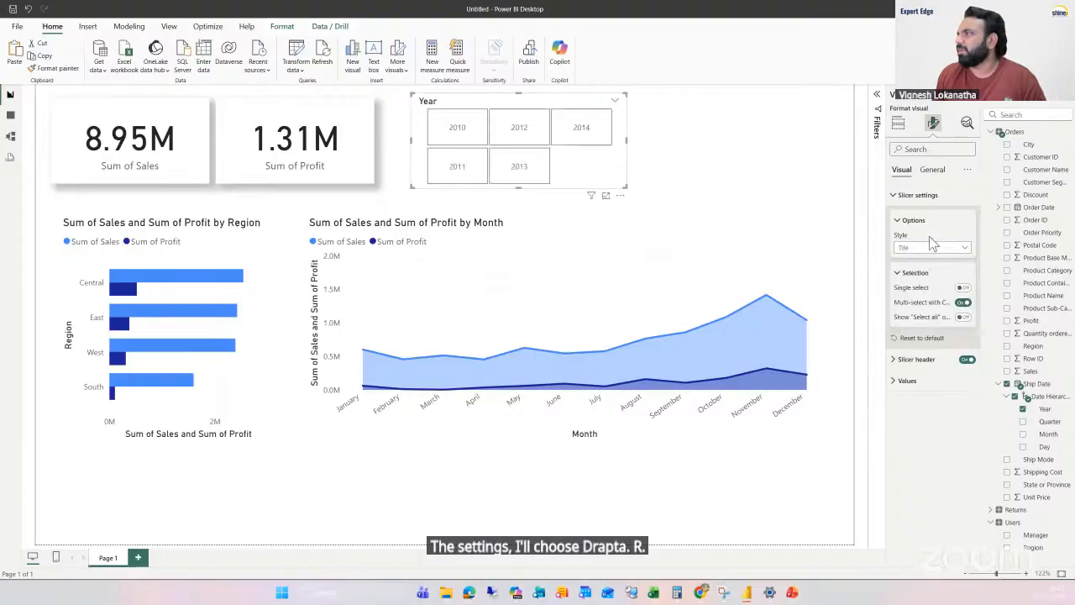
left_click(930, 249)
left_click(925, 262)
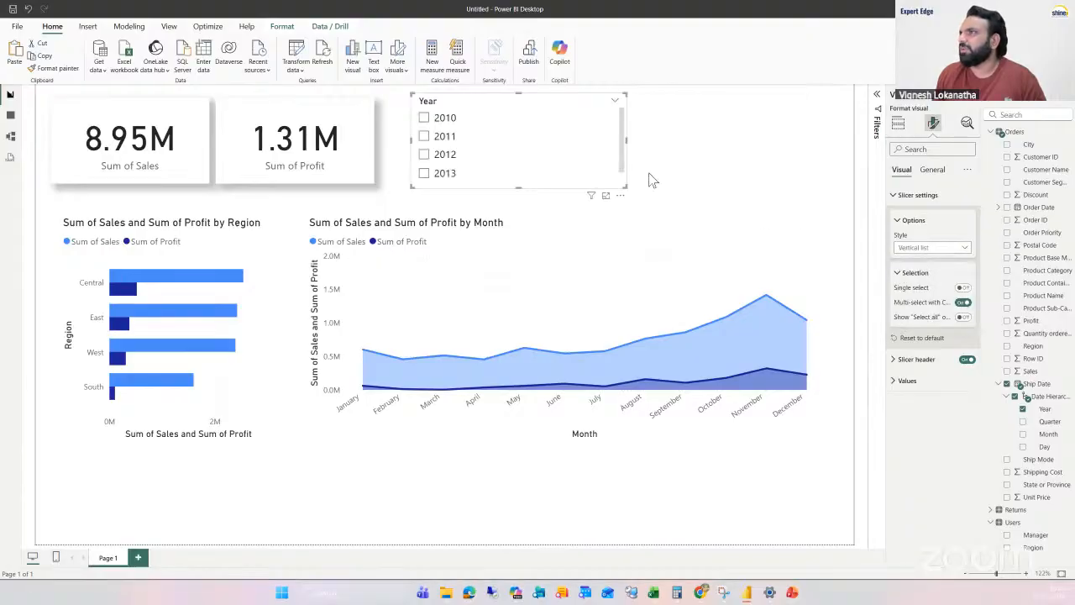
left_click_drag(621, 147, 504, 149)
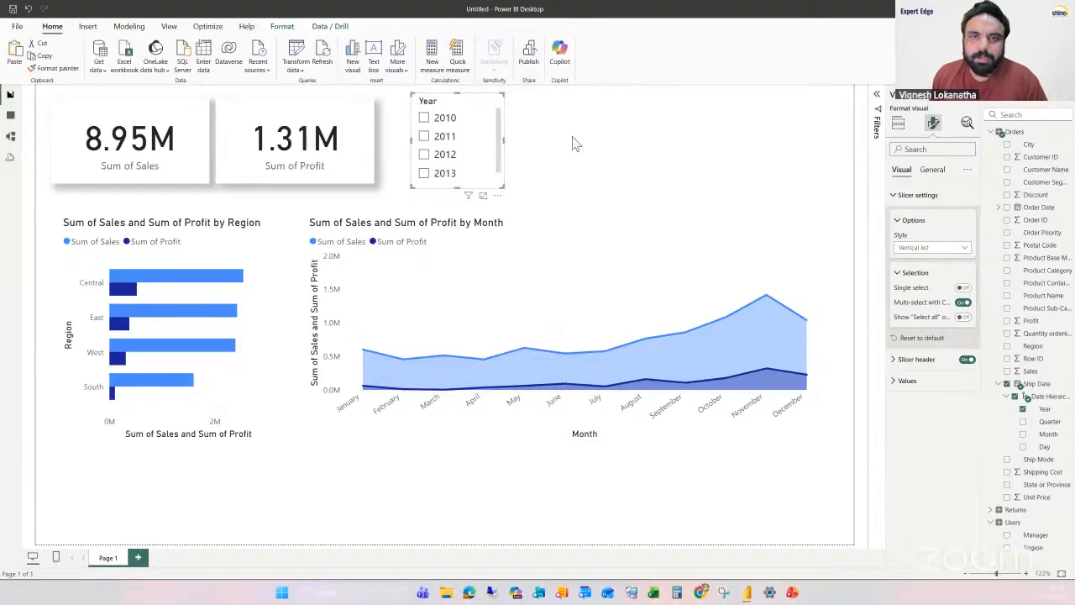
Step: Filter the report by 2010, 2011 and 2012 in turn with the Year slicer, and clear the selection
left_click(424, 118)
left_click(424, 118)
left_click(424, 118)
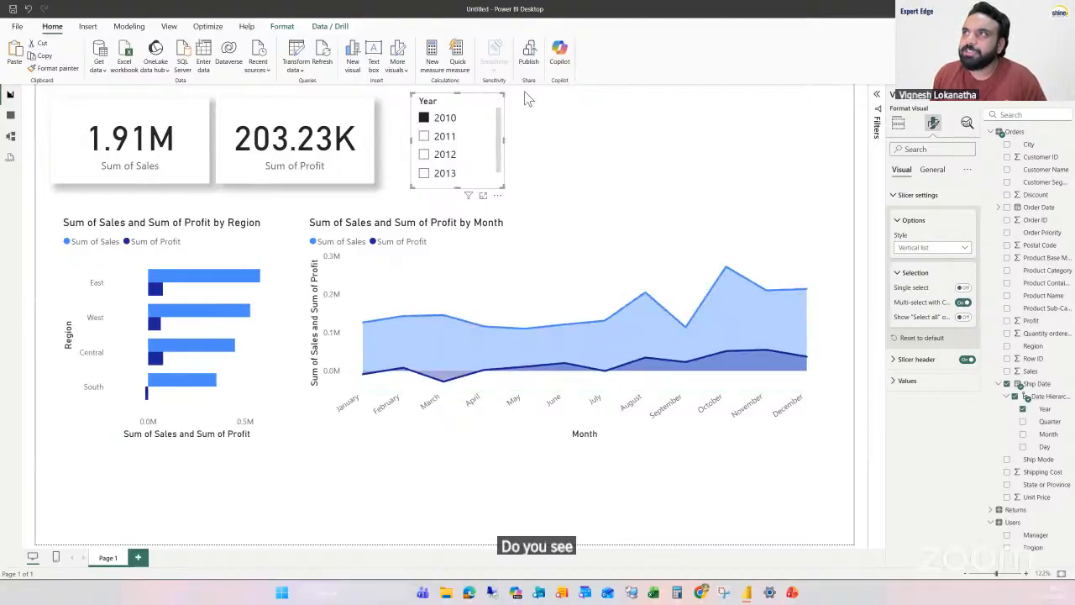
left_click(424, 118)
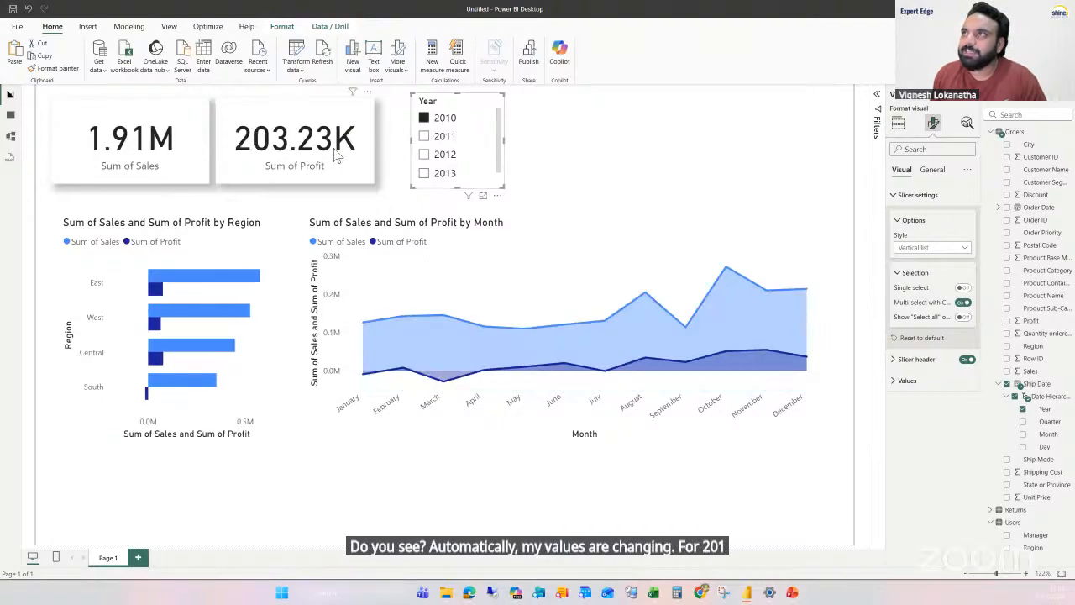
left_click(426, 137)
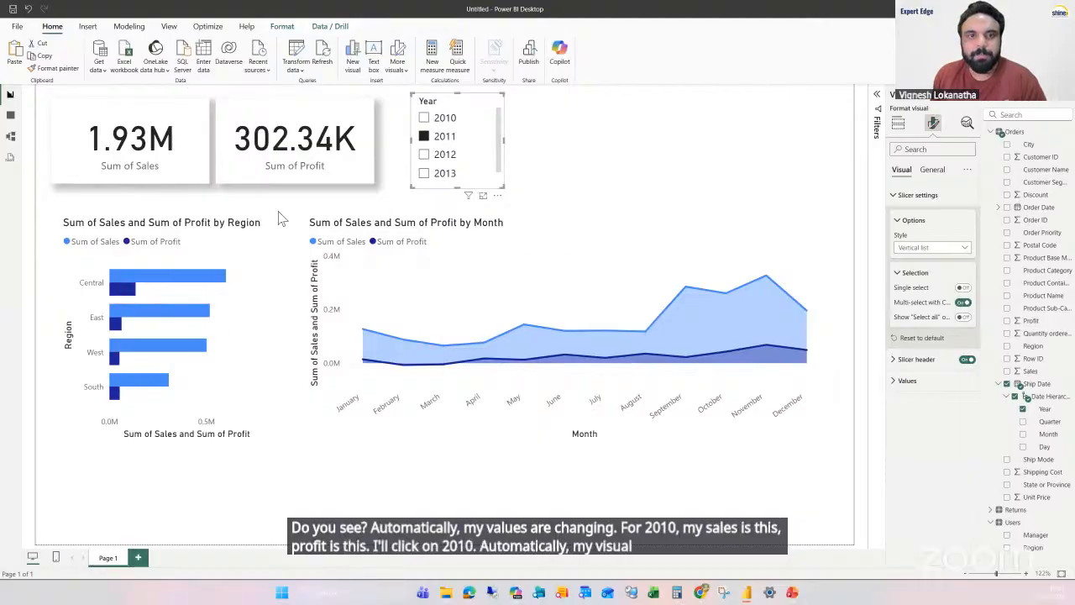
left_click(424, 155)
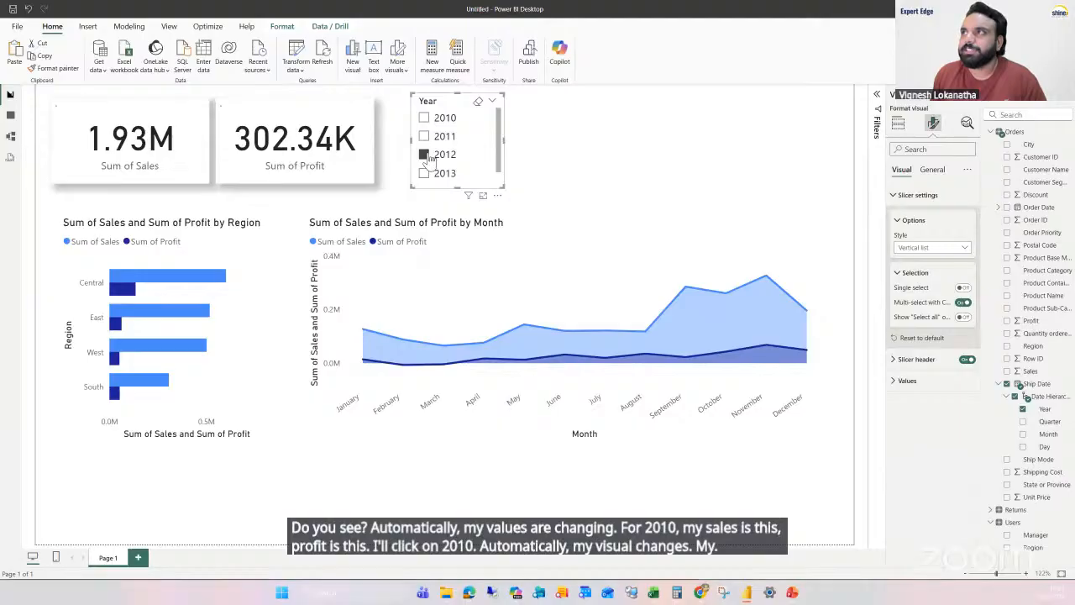
left_click(424, 154)
left_click(424, 155)
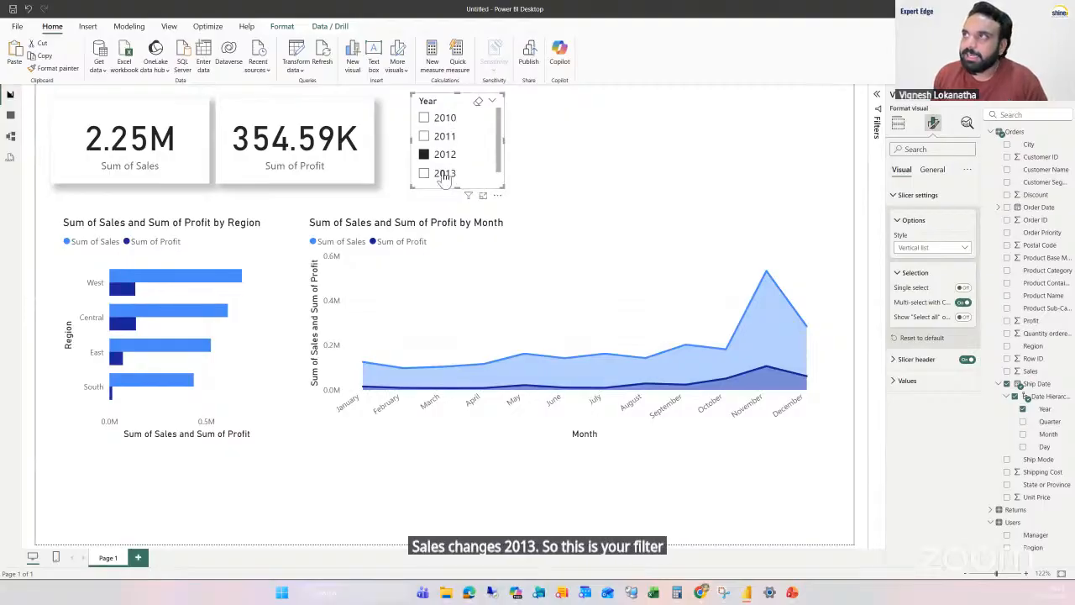
left_click(435, 158)
left_click(435, 158)
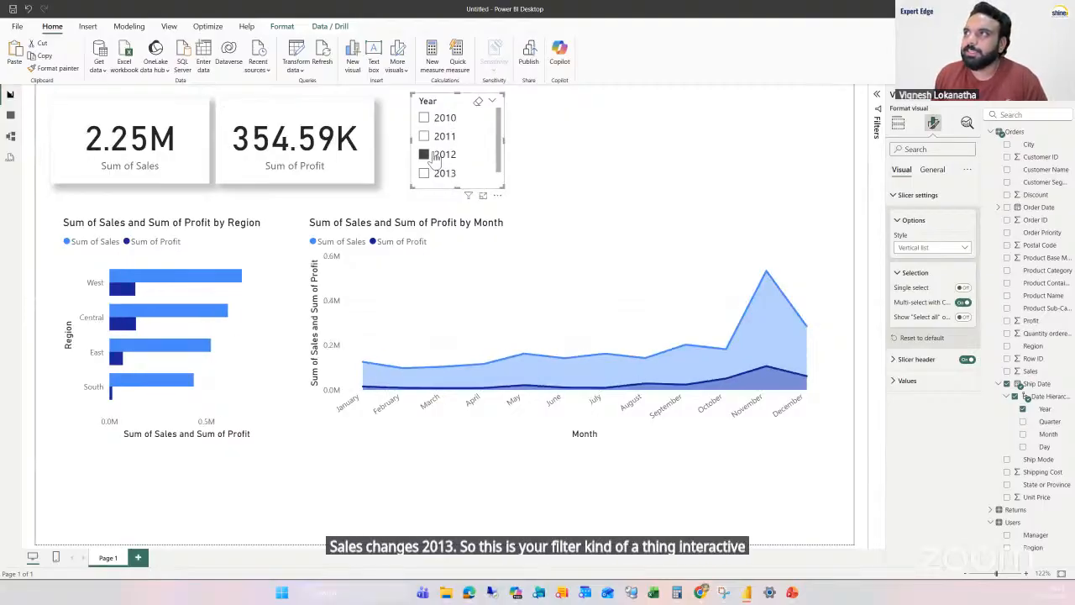
left_click(435, 158)
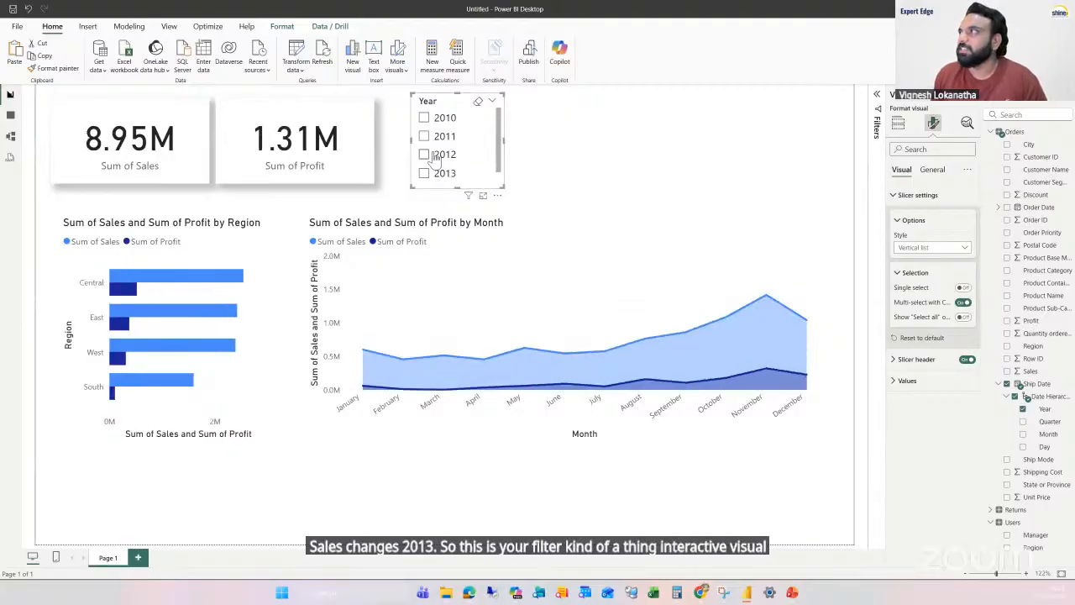
left_click(897, 122)
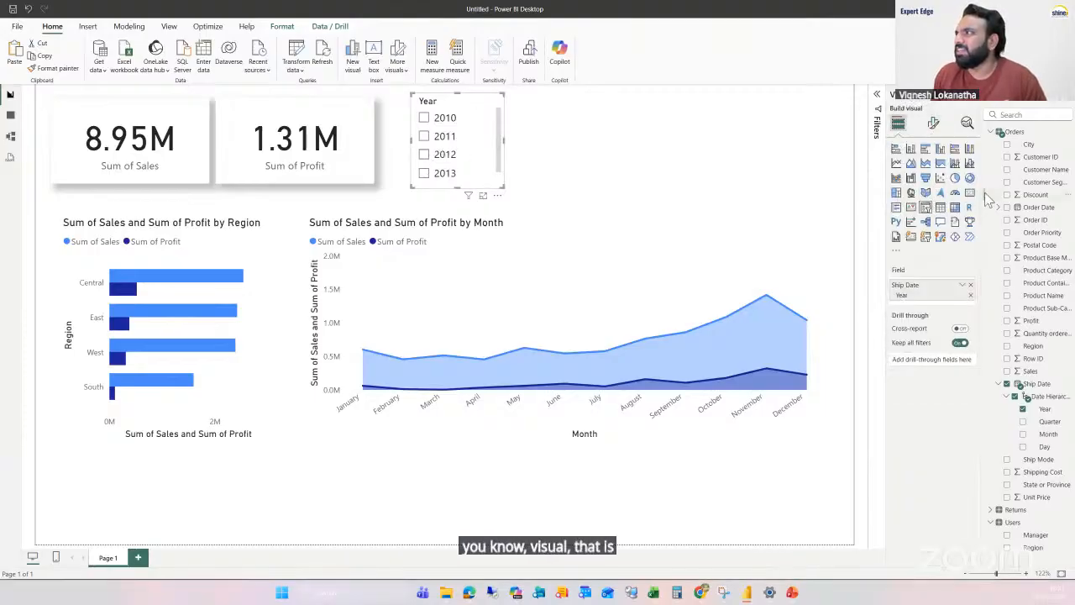
left_click(912, 193)
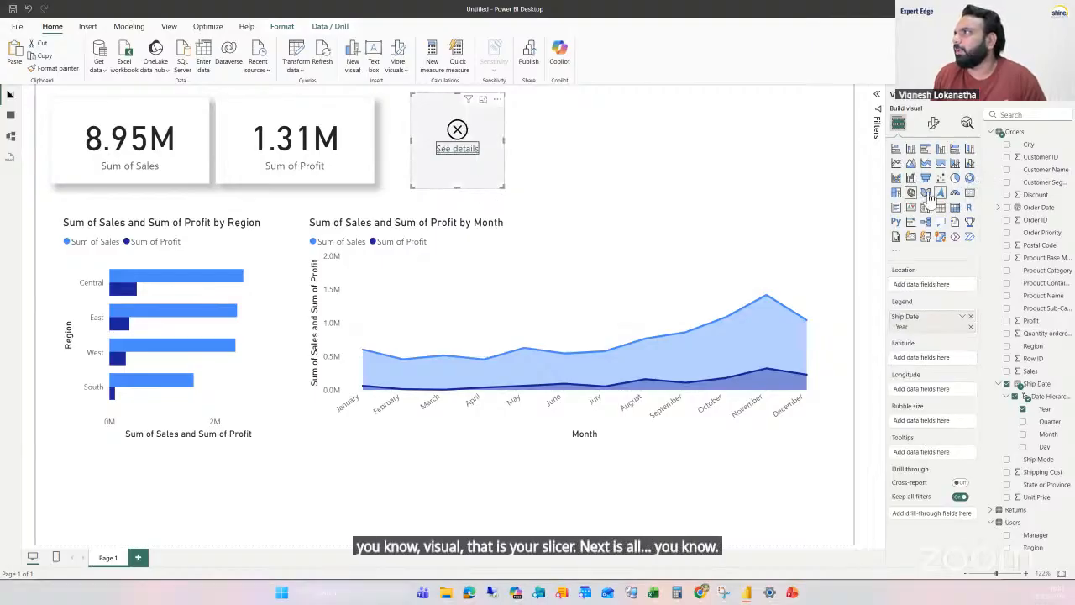
left_click(925, 206)
left_click(588, 168)
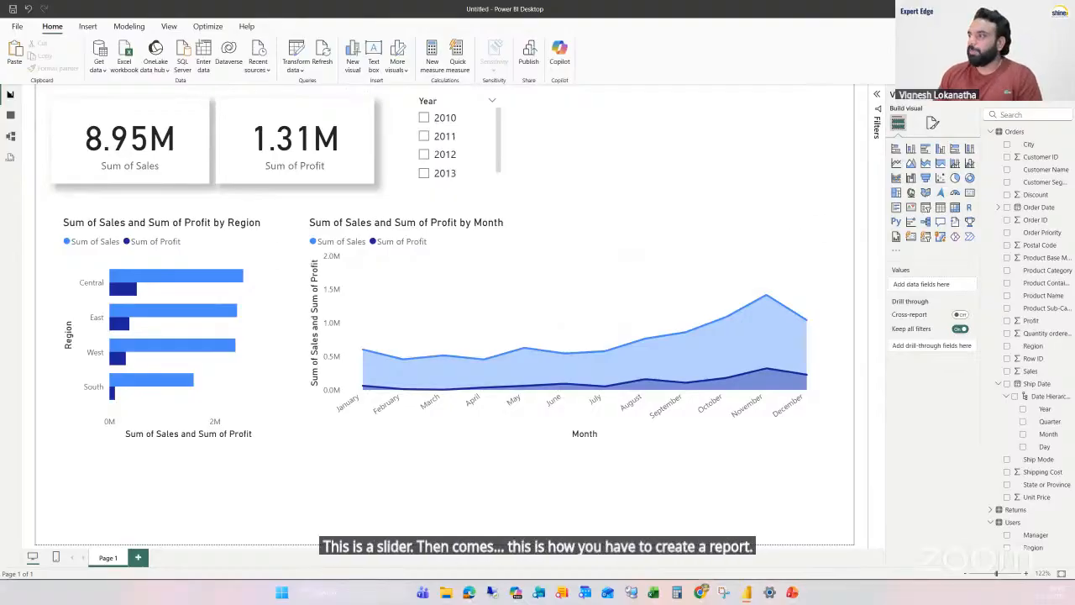
Step: Switch to the Sample Superstore workbook in Excel and examine the rows of the Orders sheet
mouse_move(659, 593)
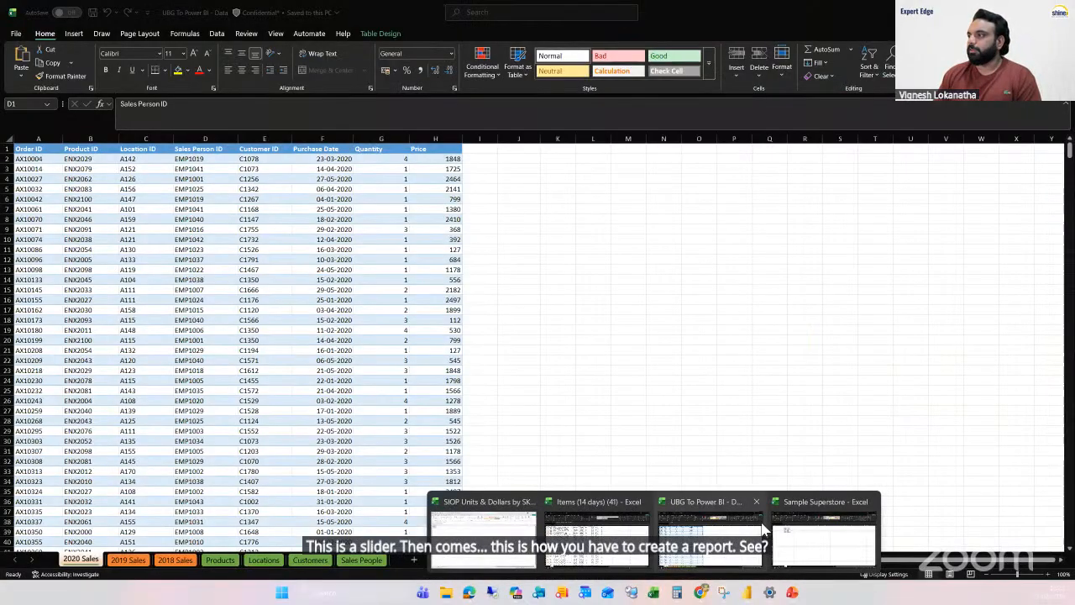
left_click(806, 522)
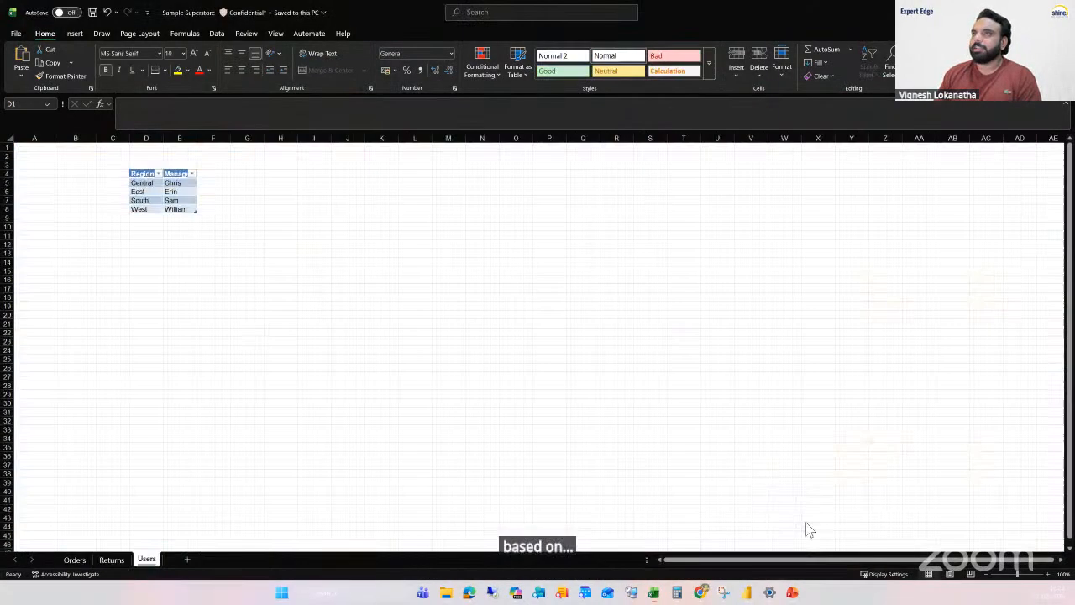
left_click(69, 560)
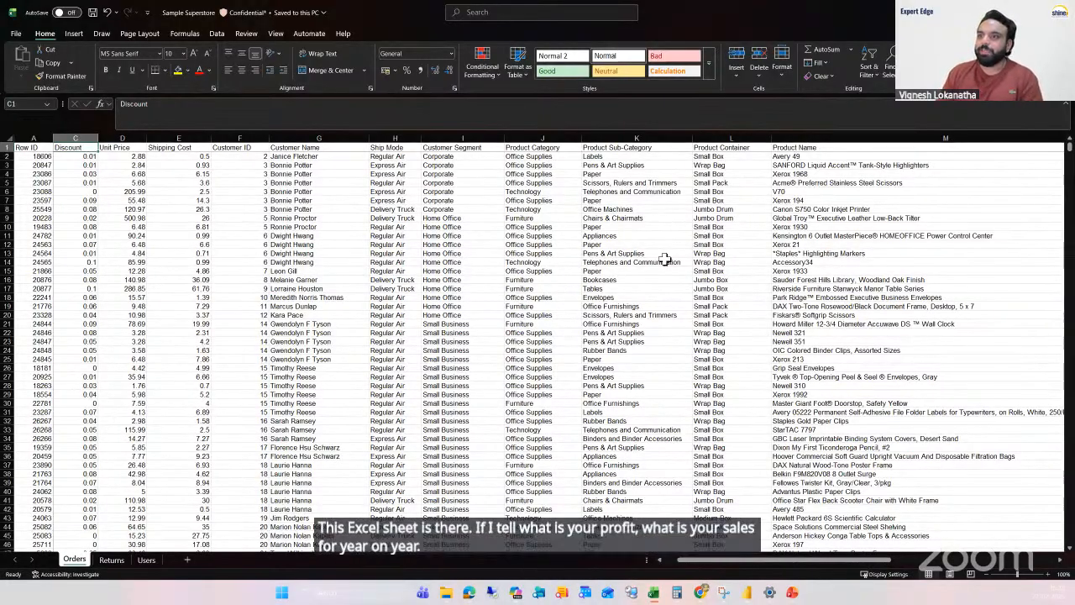
scroll(664, 259, "down", 20)
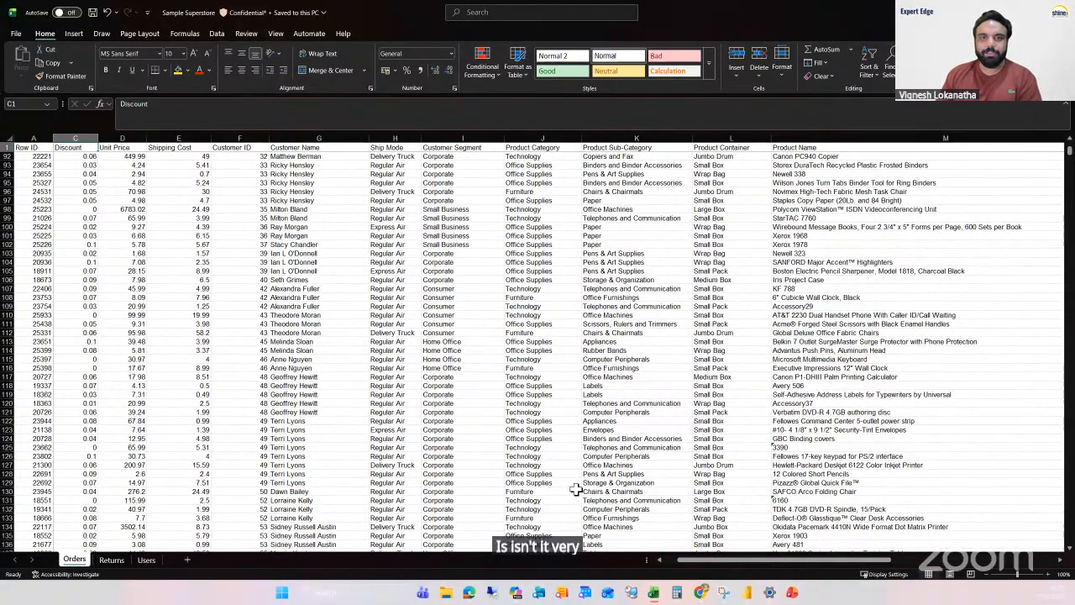
scroll(575, 489, "up", 10)
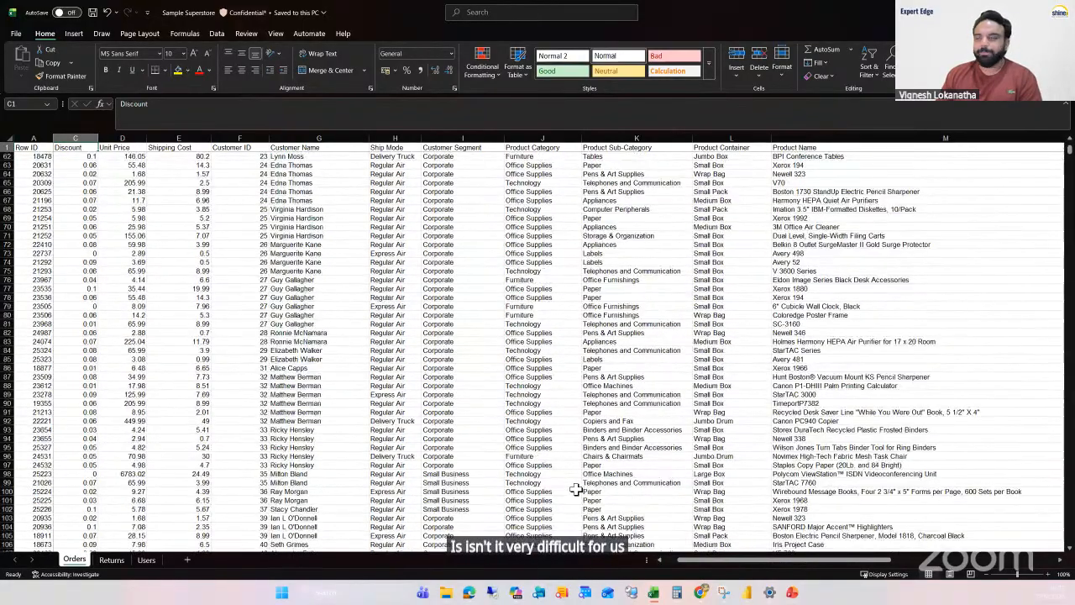
Step: Switch back to Power BI Desktop and replace Region with Manager from the Users table in the sales and profit bar chart
left_click(744, 593)
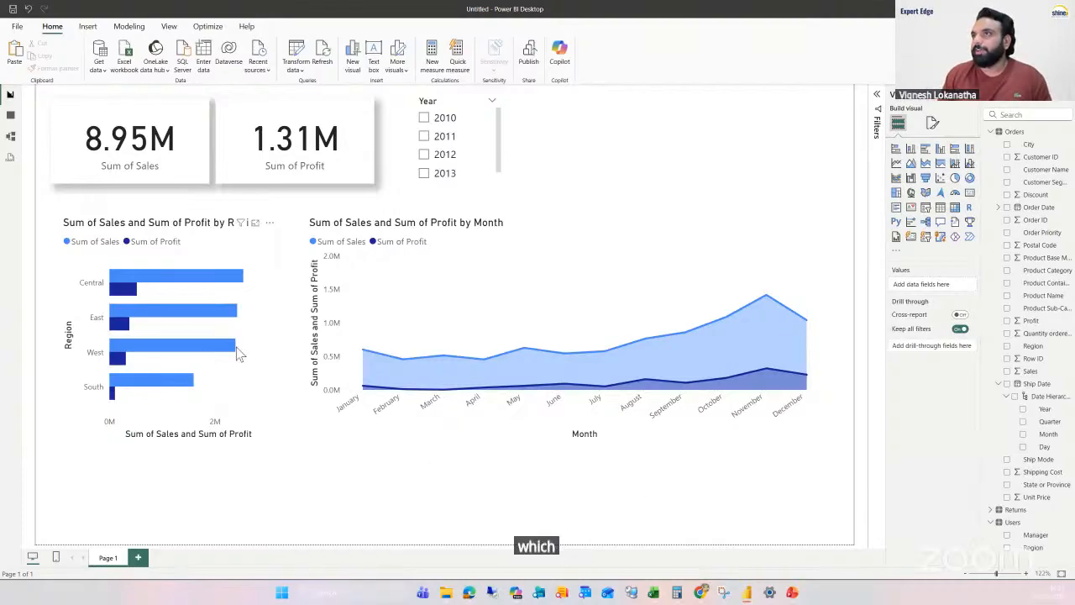
left_click(259, 351)
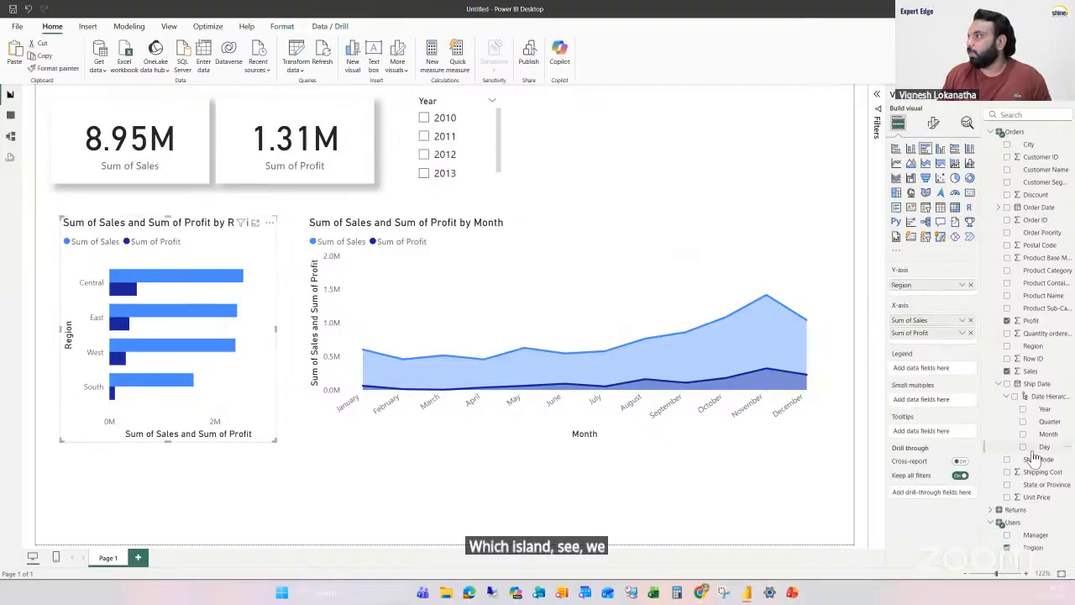
left_click(1007, 548)
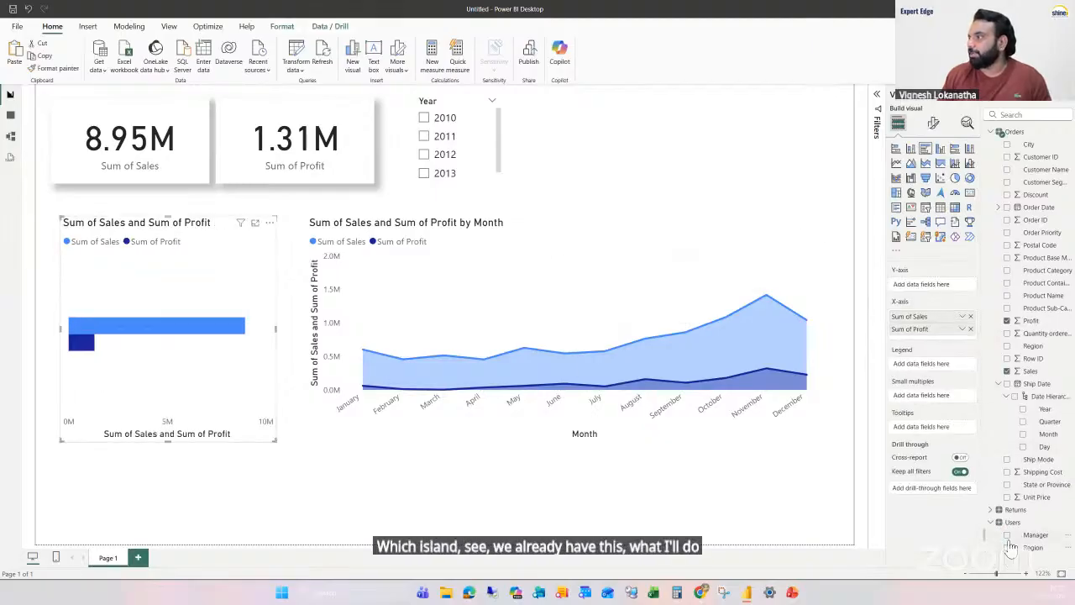
left_click(1007, 535)
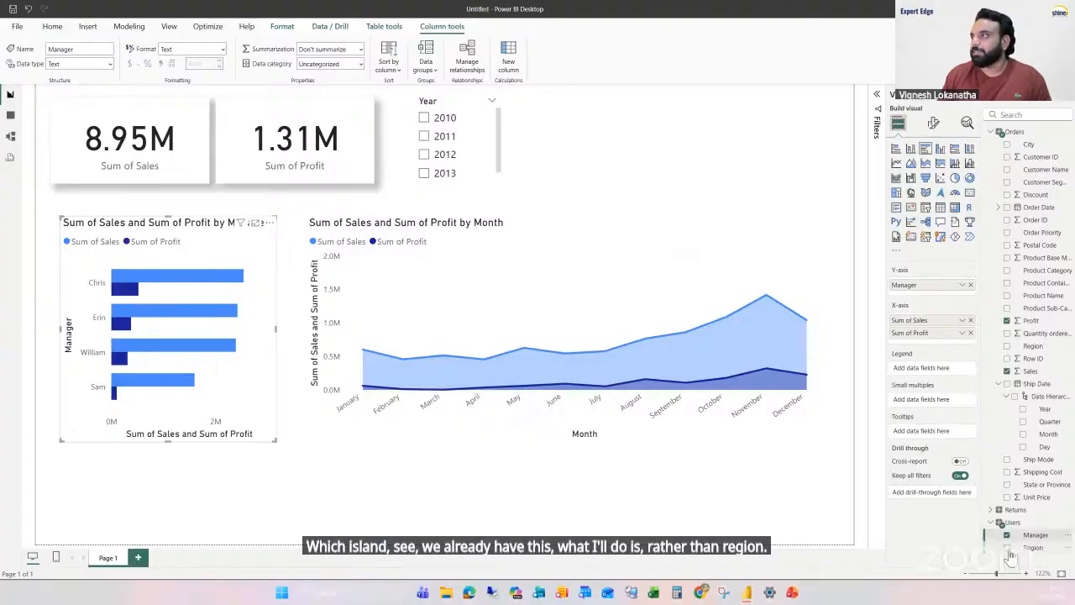
left_click(635, 473)
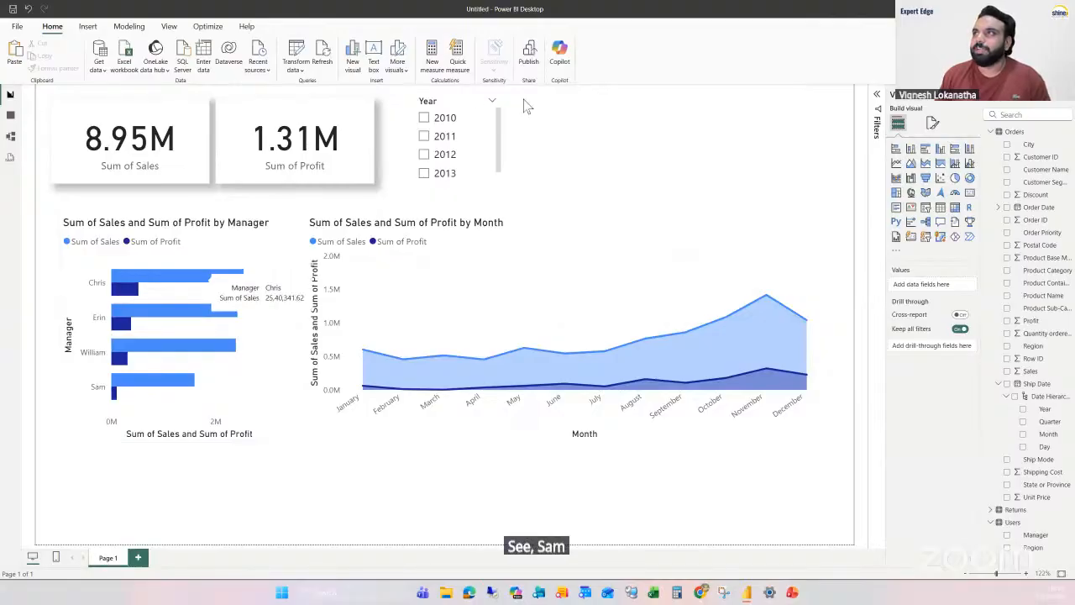
Step: Filter the report by 2010 and by 2011 in turn with the Year slicer
left_click(425, 119)
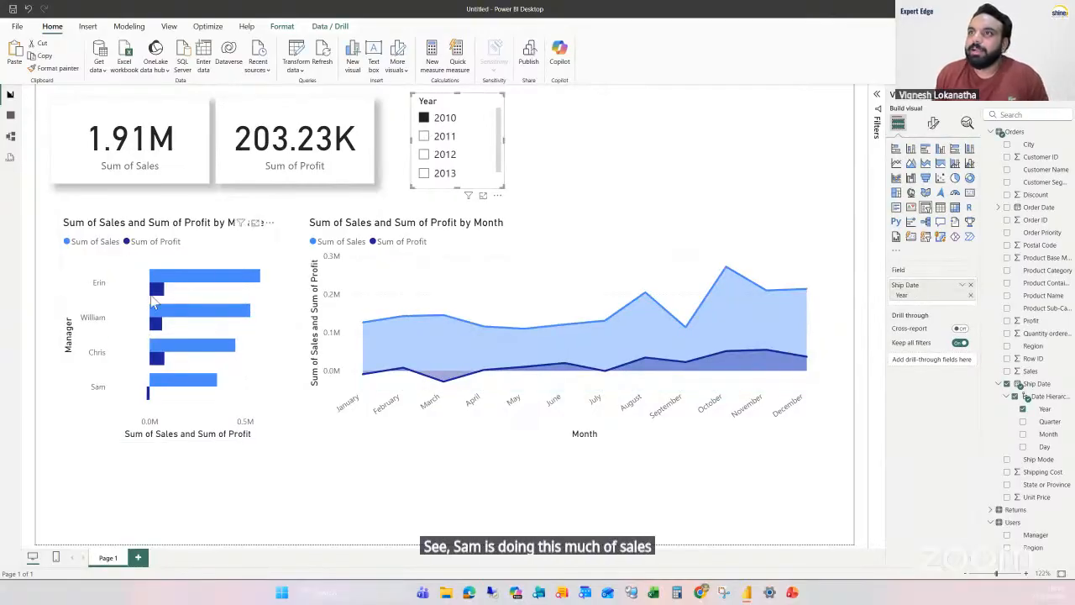
left_click(424, 137)
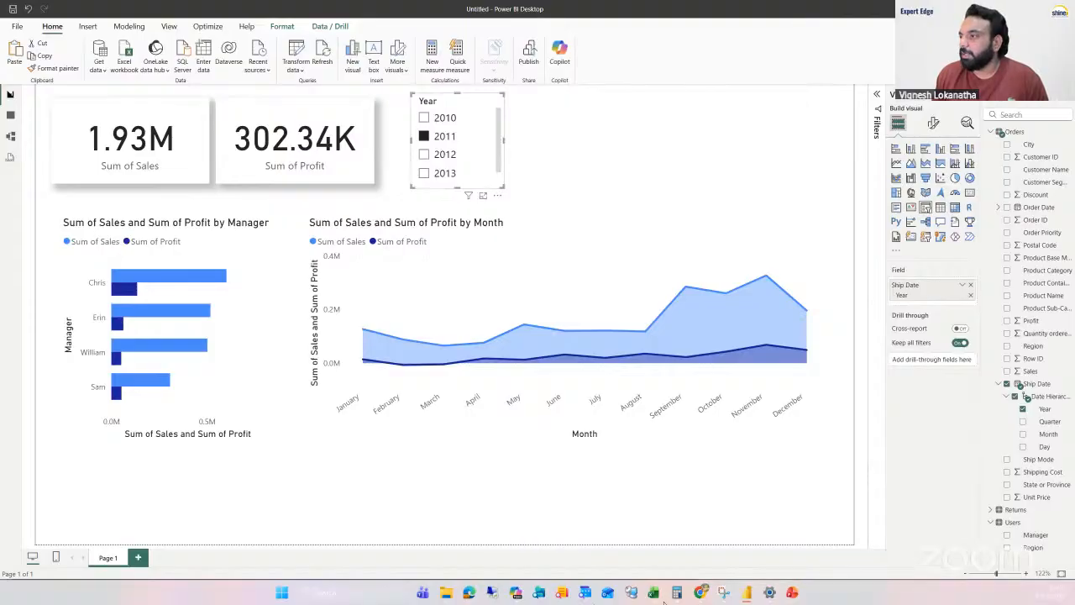
Step: Switch to the Sample Superstore workbook in Excel and examine the Order Date column of the Orders sheet
mouse_move(677, 584)
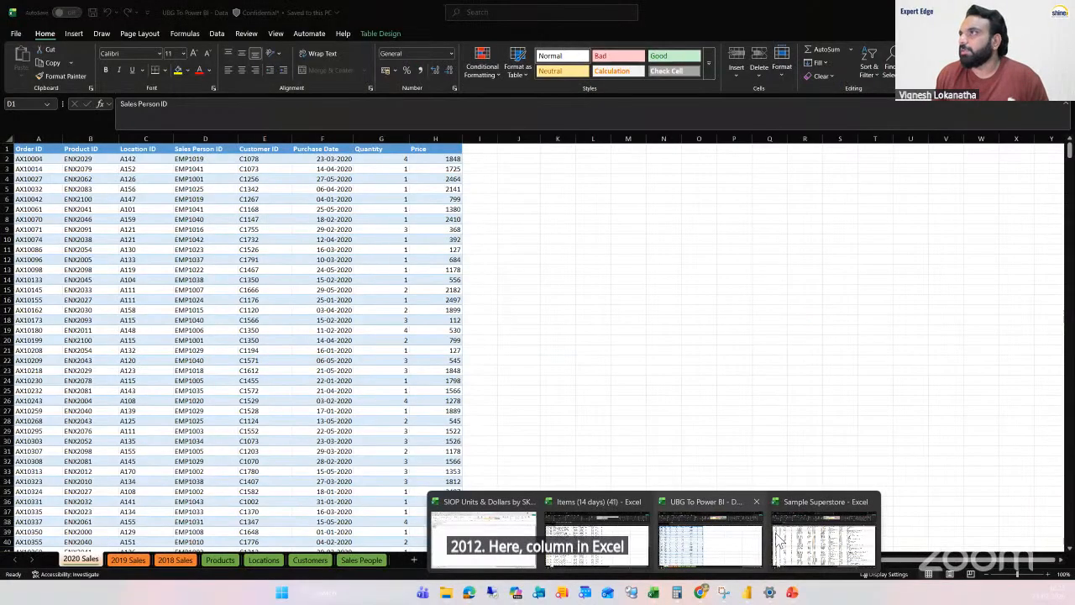
left_click(823, 537)
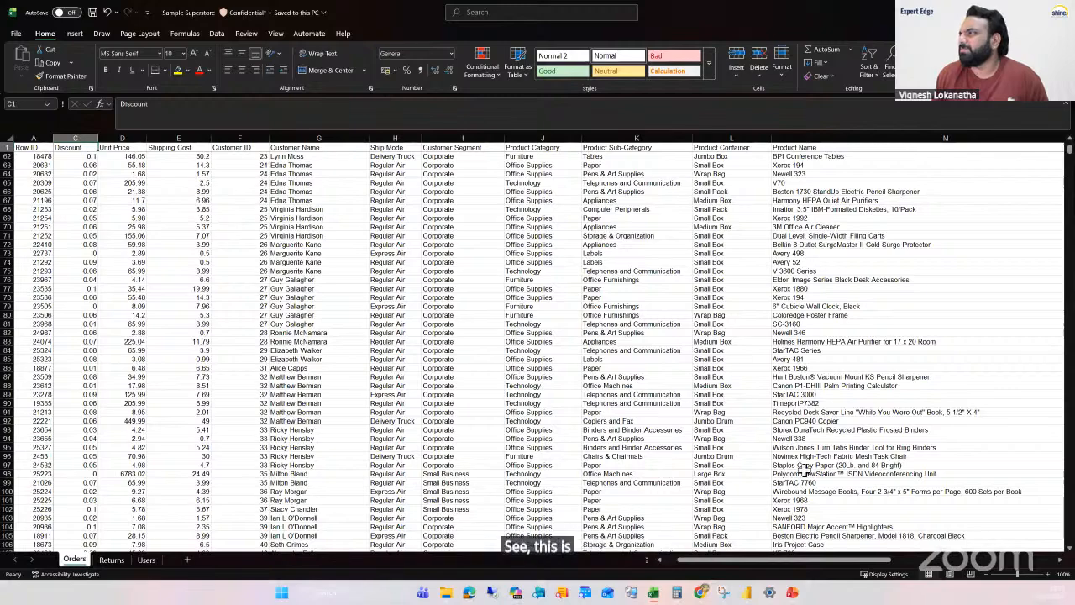
left_click_drag(808, 561, 782, 564)
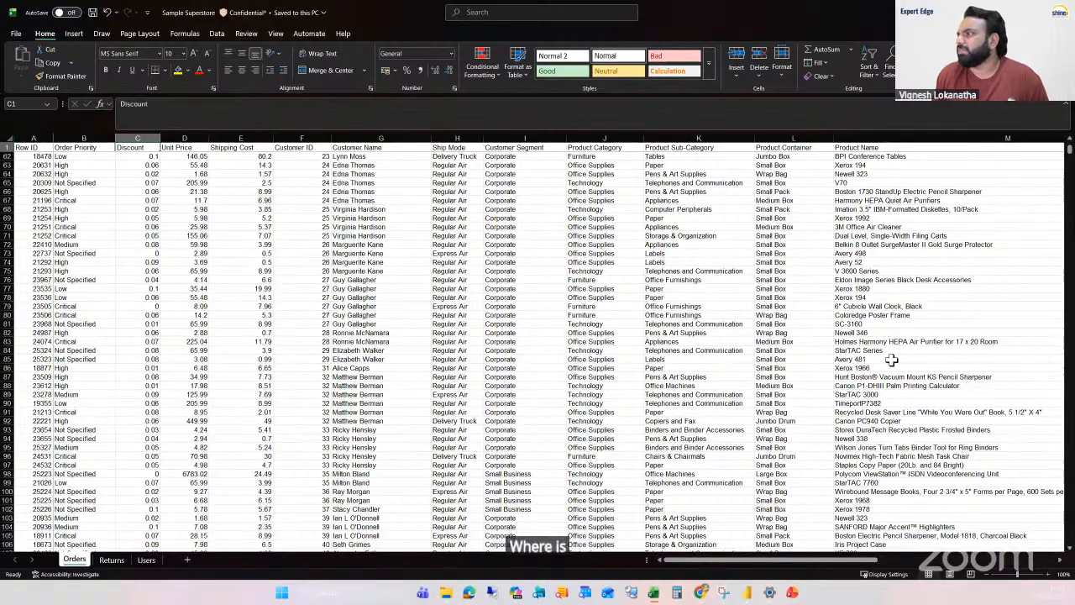
left_click_drag(877, 562, 1016, 561)
left_click(735, 137)
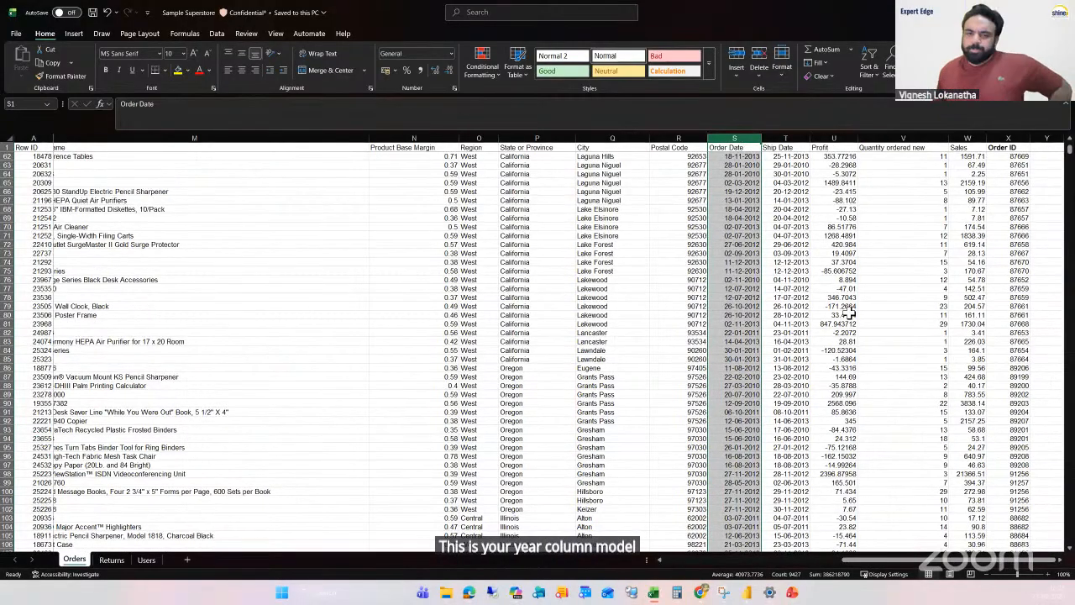
left_click(747, 165)
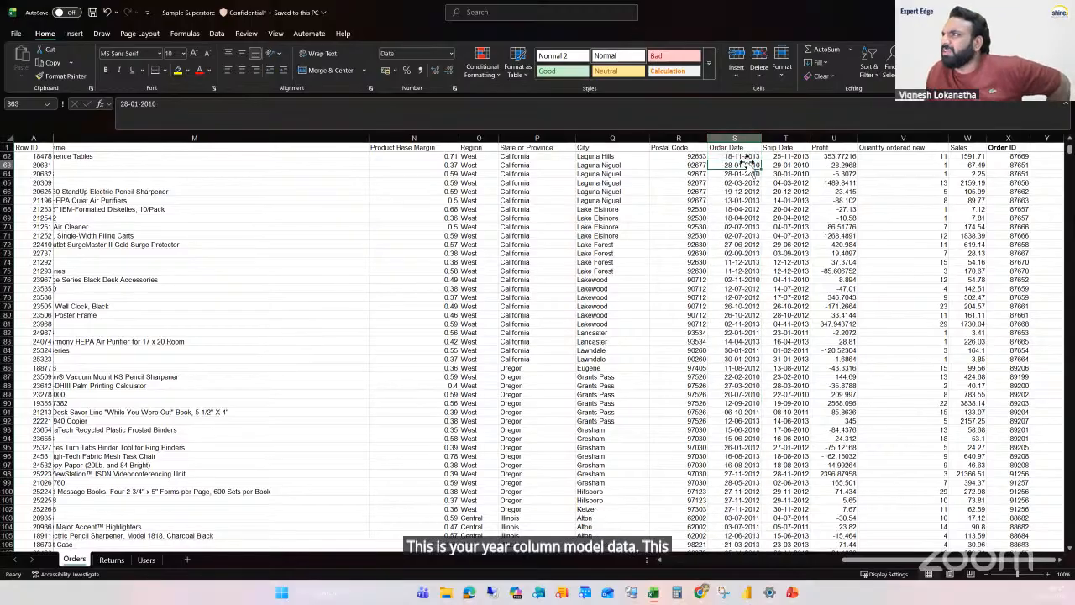
left_click(750, 183)
left_click(736, 225)
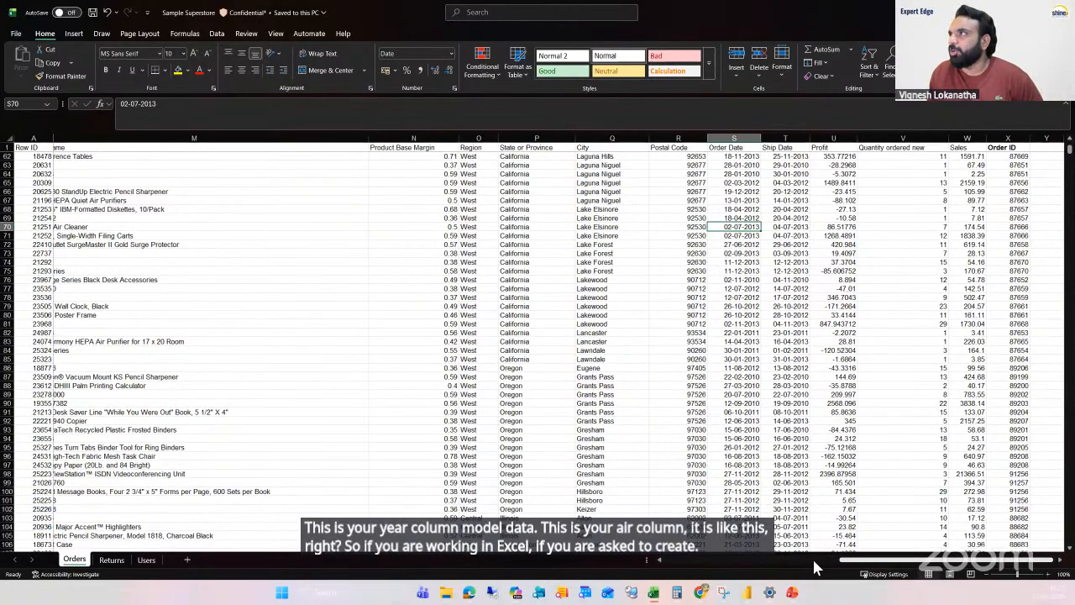
left_click_drag(814, 562, 803, 562)
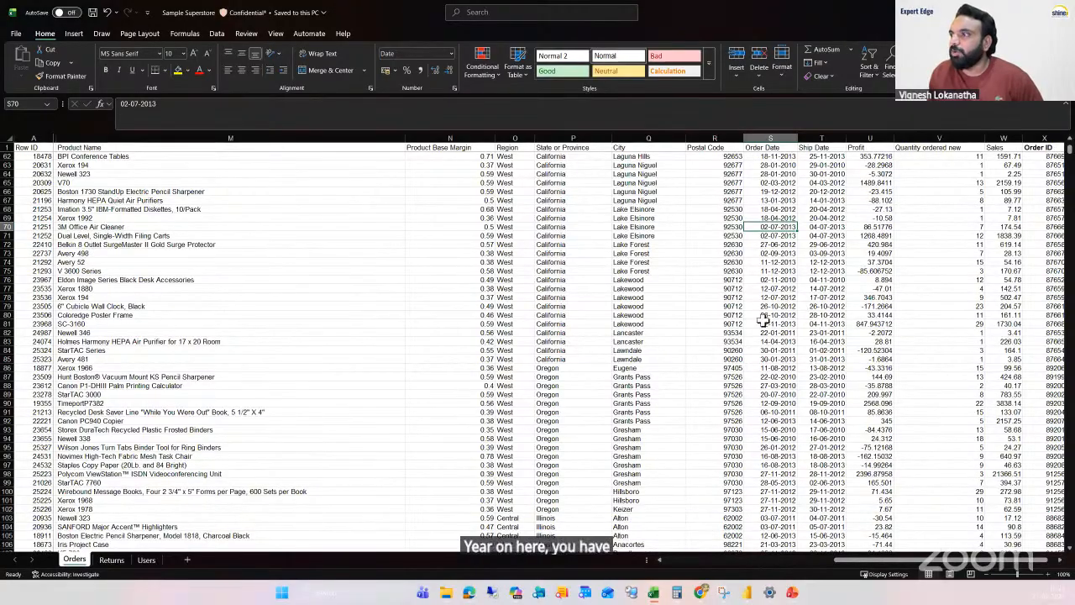
Step: Switch back to Power BI Desktop, filter by 2012, by 2013 and by both years together, and clear the Year selection
left_click(747, 593)
left_click(424, 136)
left_click(424, 155)
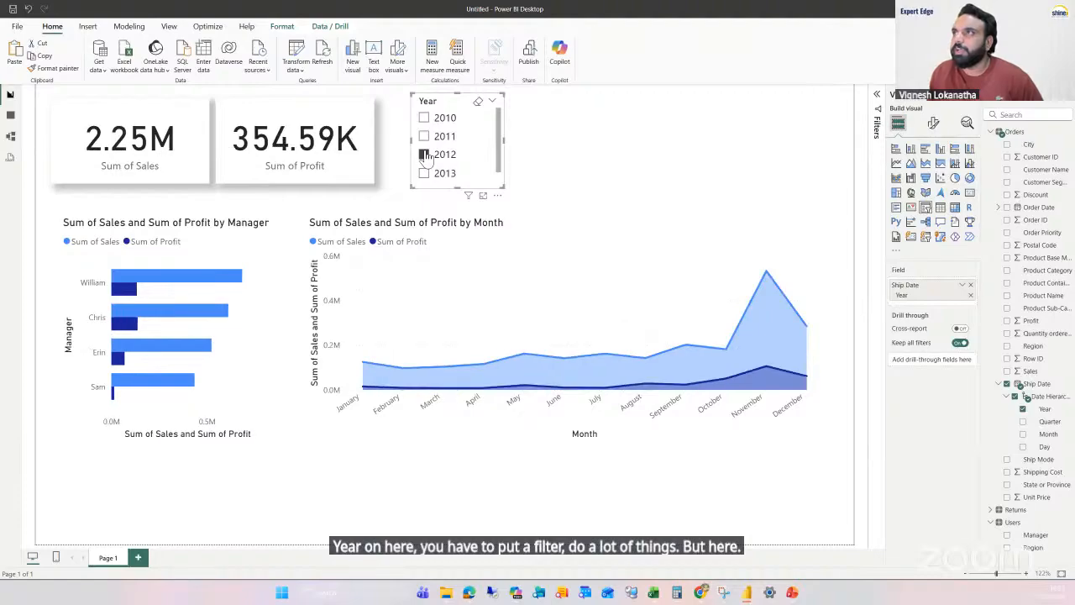
left_click(425, 158)
left_click(424, 172)
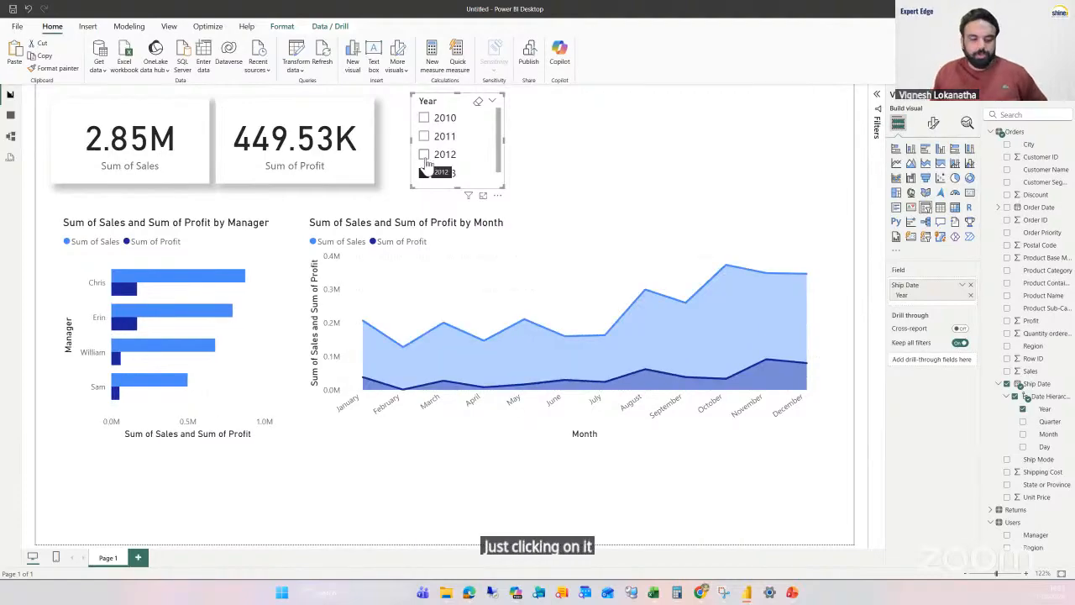
left_click(424, 155, "ctrl")
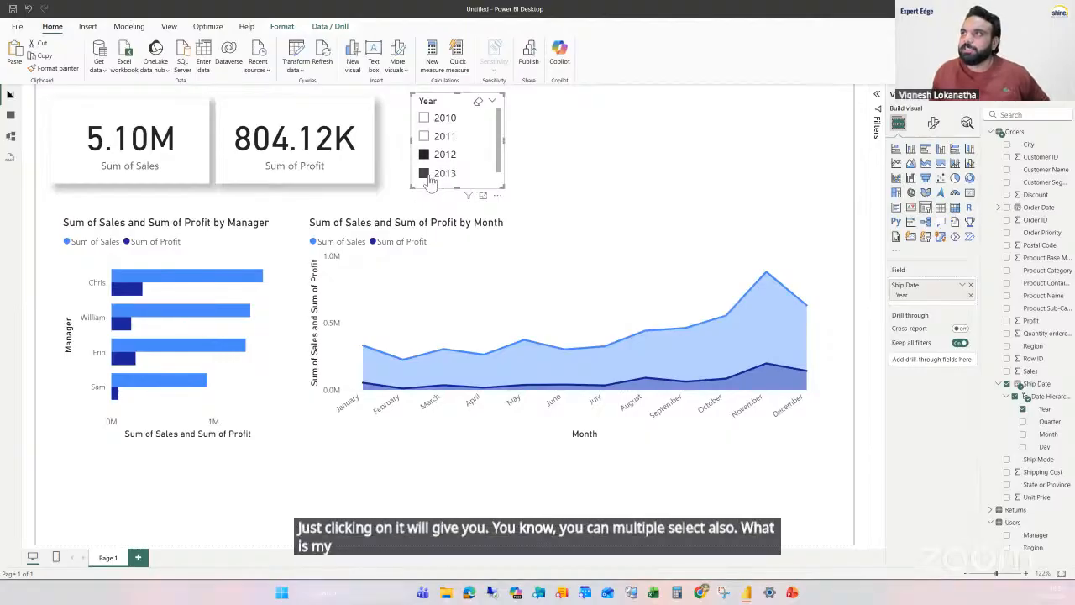
left_click(425, 156)
left_click(425, 157)
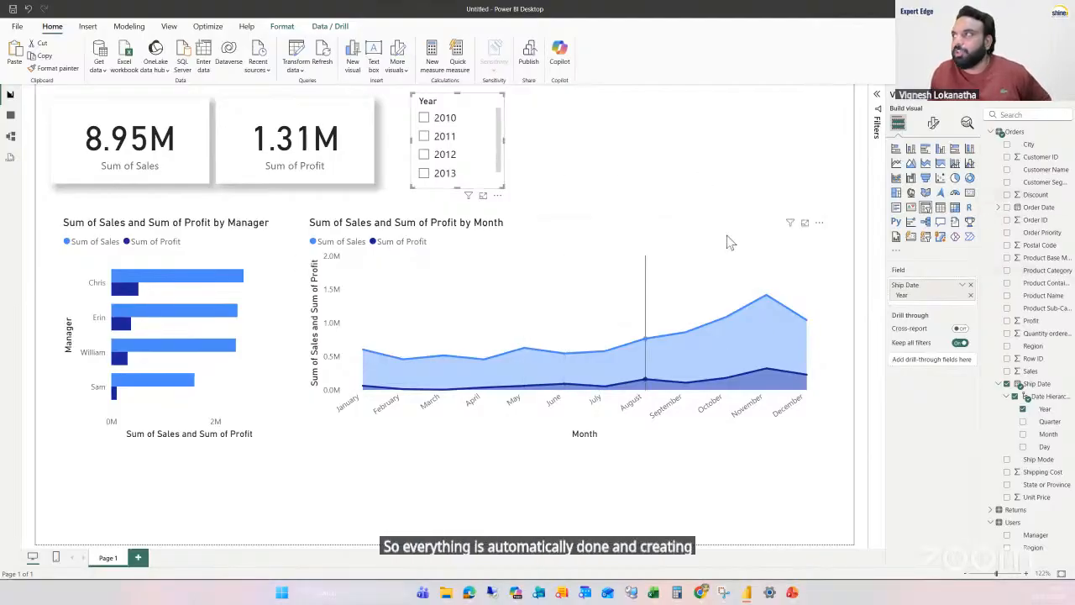
Step: Add an empty pie chart beside the Year slicer and move the area and bar charts lower on the page
left_click(790, 485)
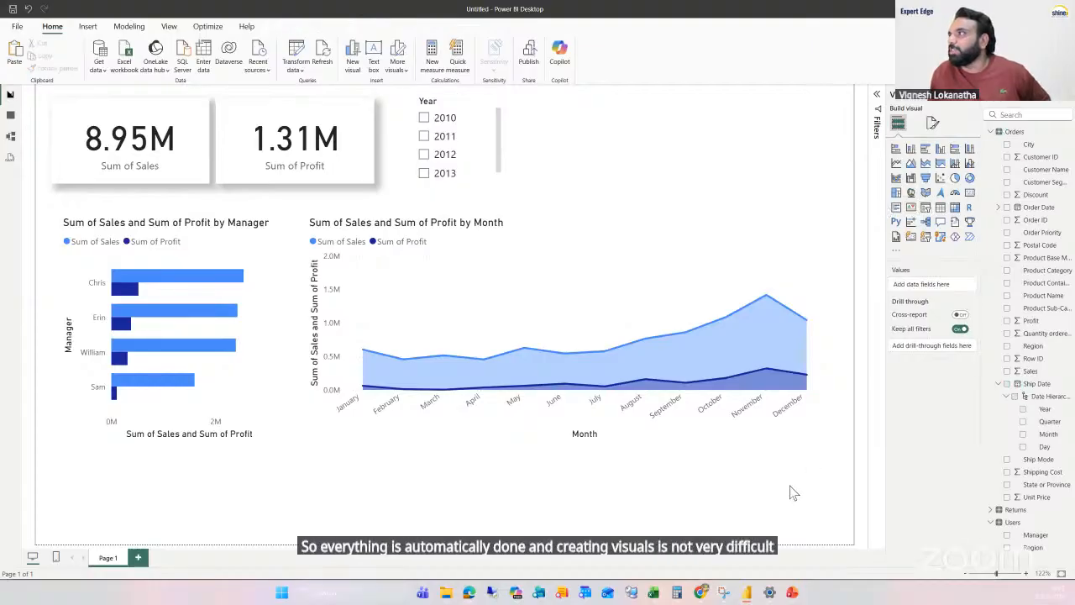
left_click(955, 177)
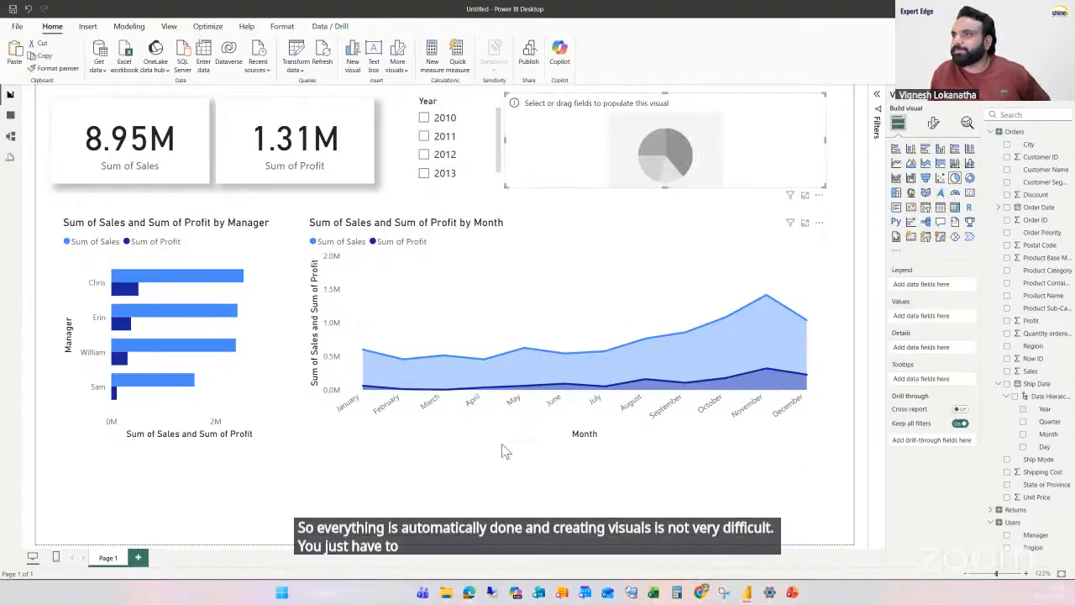
left_click_drag(706, 272, 590, 298)
left_click_drag(213, 235, 204, 326)
Step: Enlarge the pie chart and fill it with Product Category as the legend and Sales as the values
left_click(622, 185)
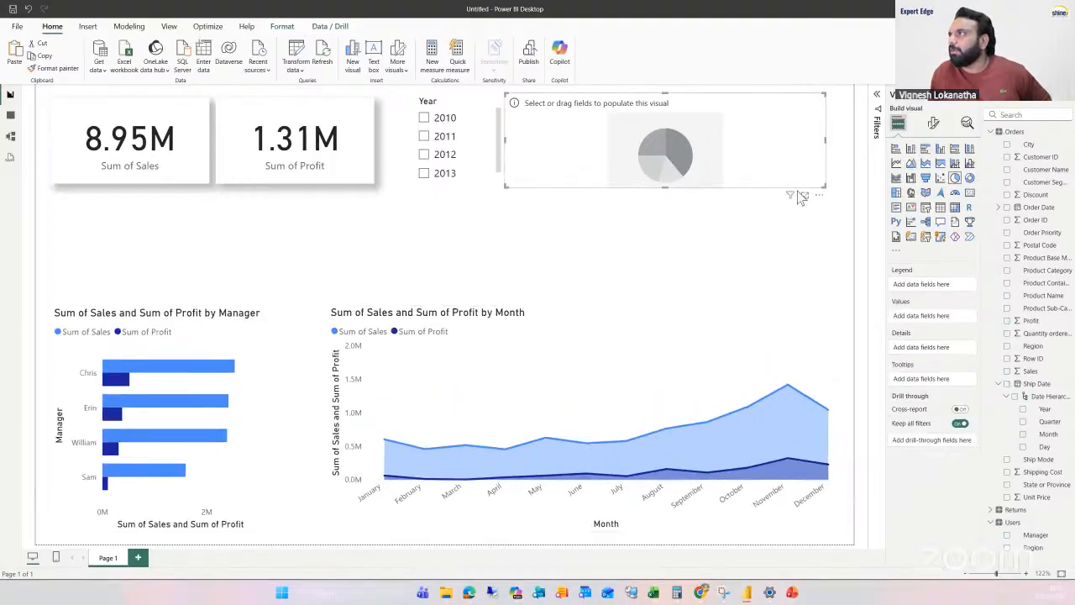
left_click_drag(825, 186, 837, 271)
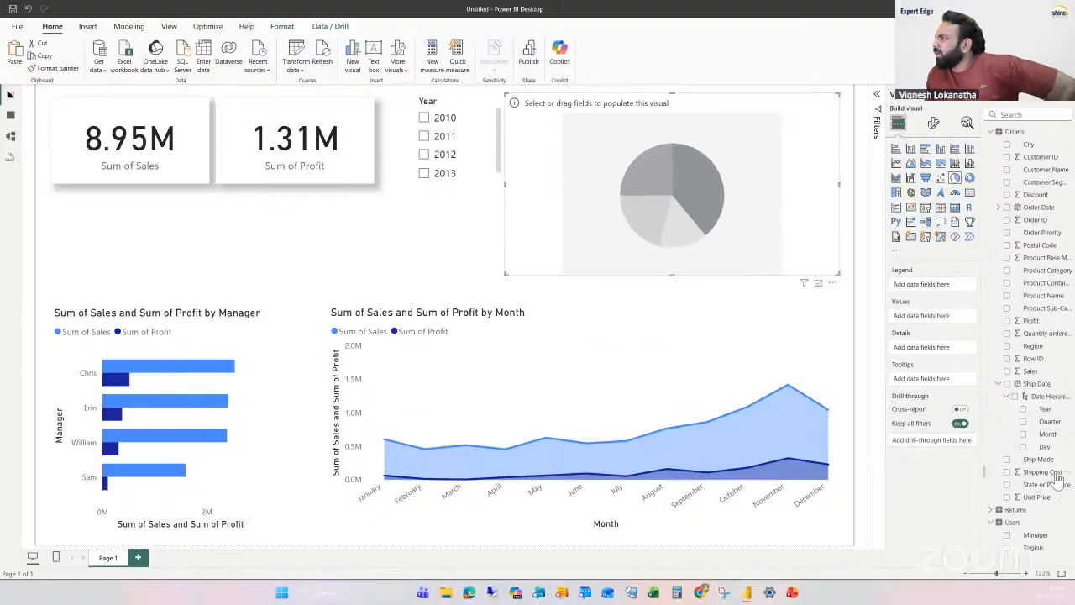
left_click_drag(1040, 270, 662, 216)
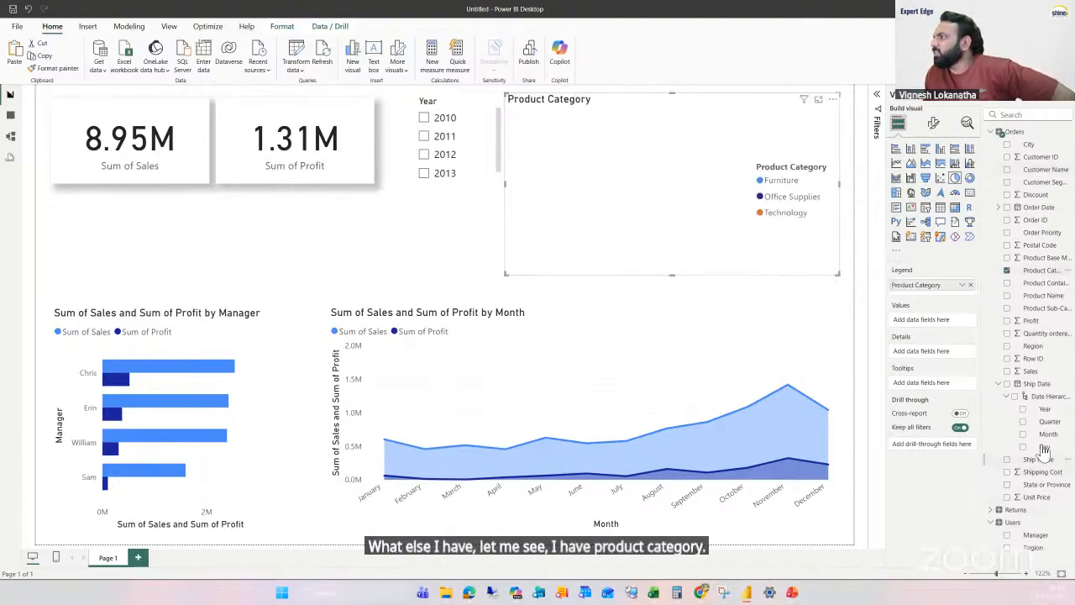
left_click_drag(1031, 371, 694, 220)
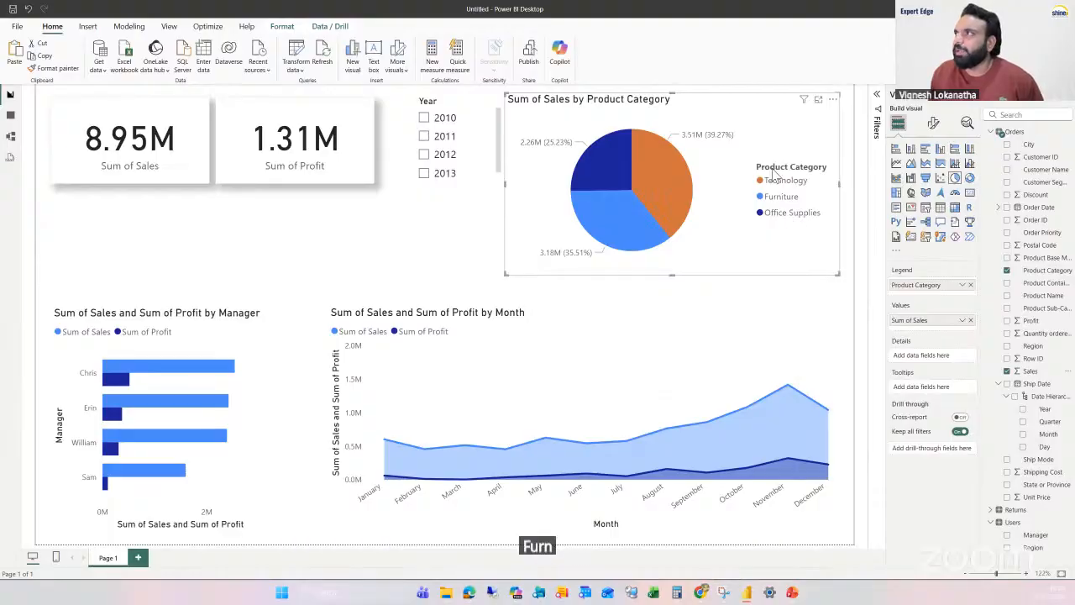
Step: Inspect the pie chart, profit card, Year slicer, area chart and bar chart in turn, filtering briefly by 2013
mouse_move(680, 170)
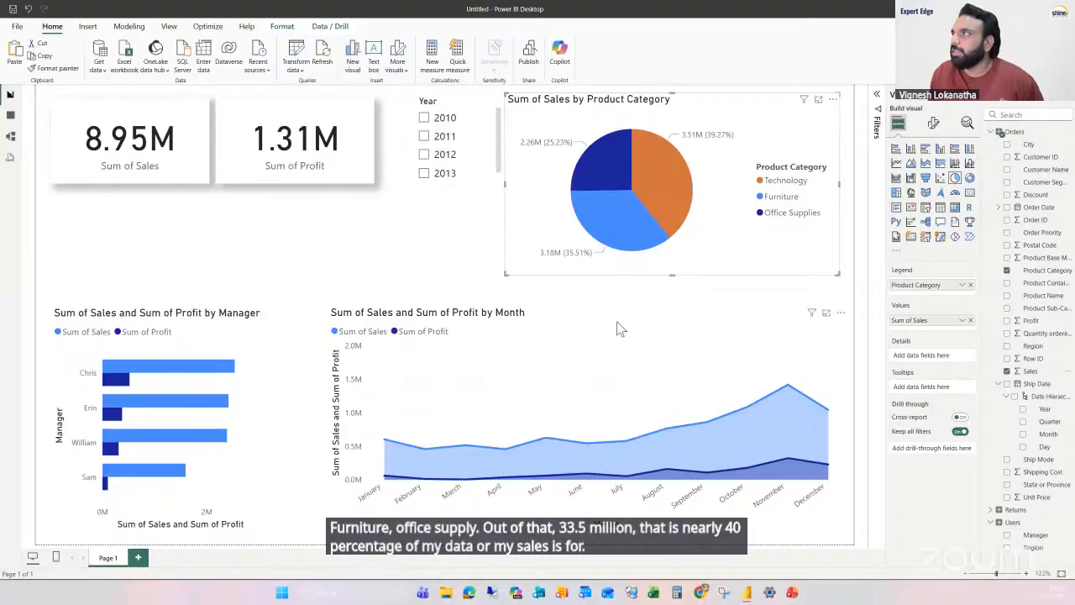
left_click(333, 174)
left_click(417, 173)
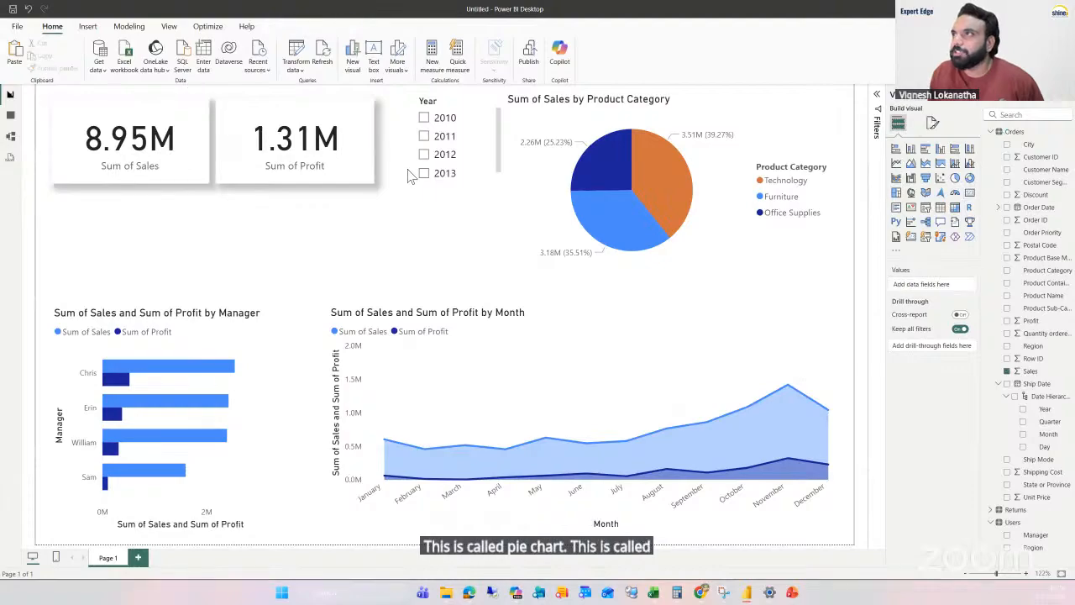
left_click(425, 173)
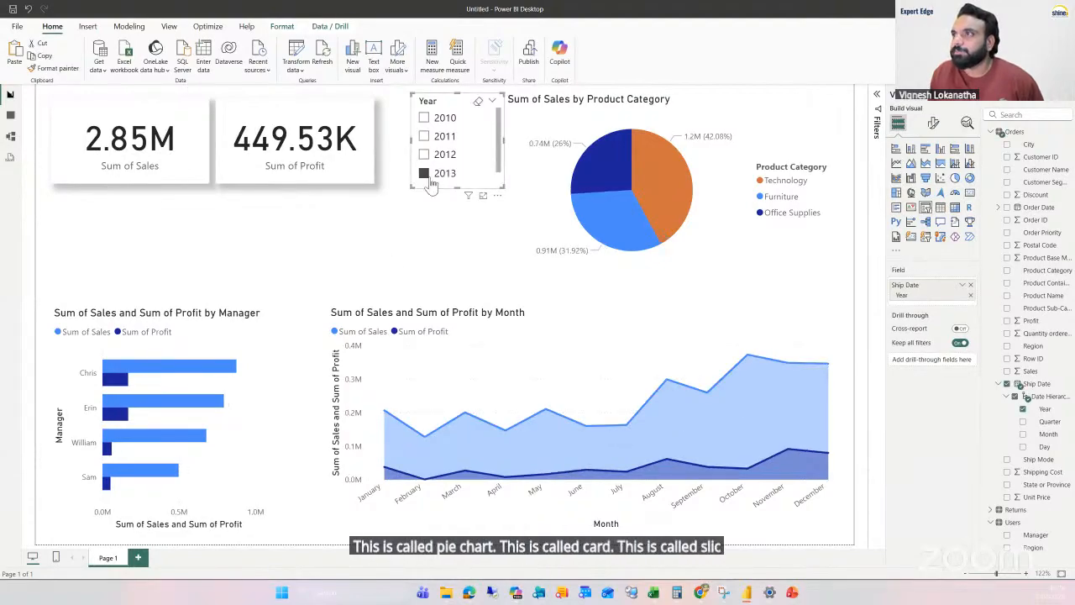
left_click(545, 315)
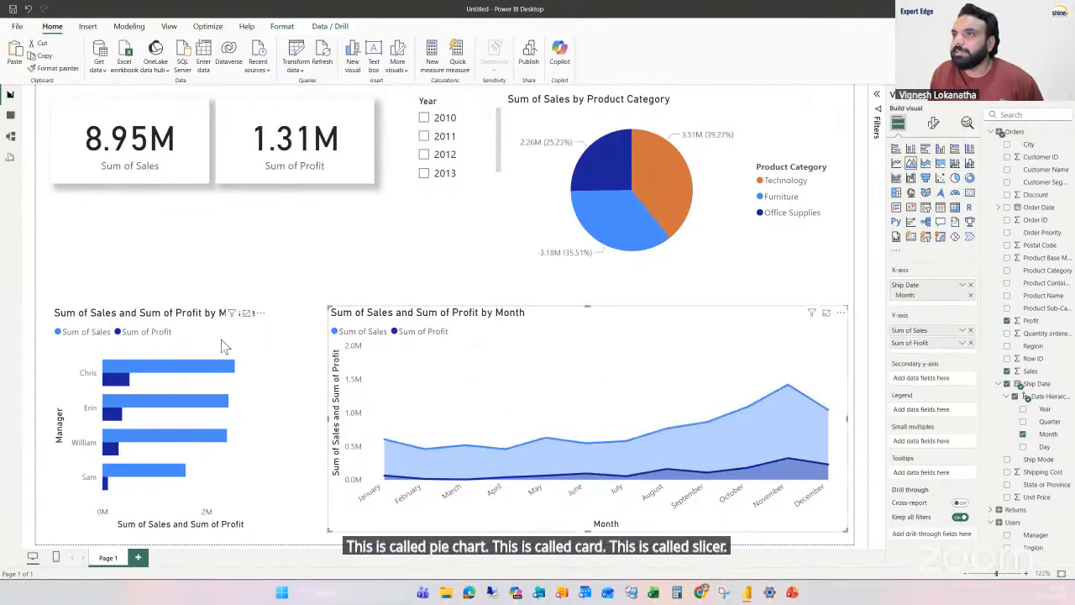
left_click(245, 348)
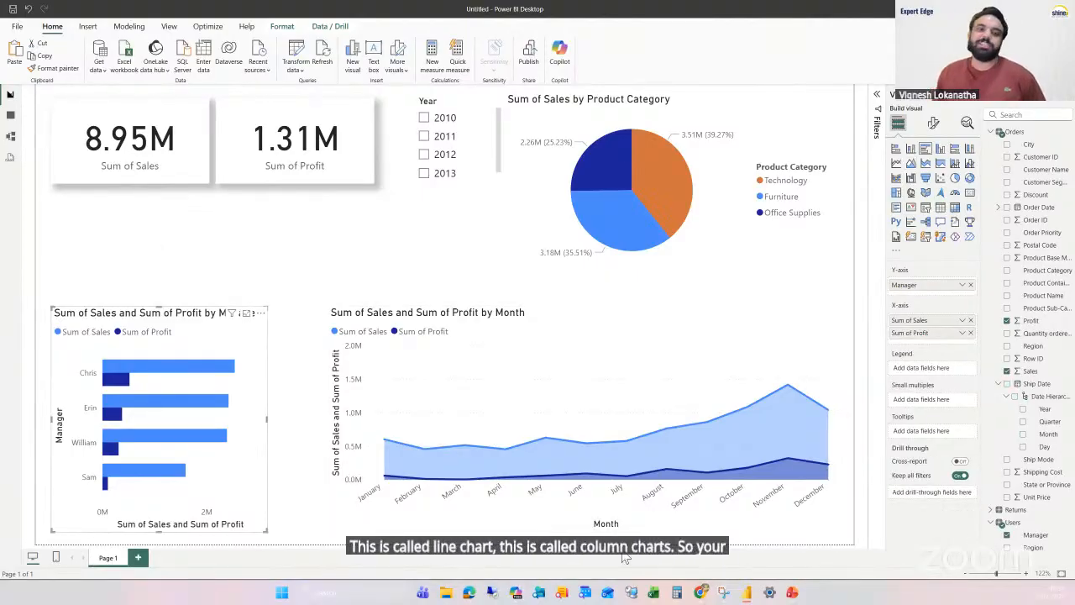
Step: Try the Sales by Product Category pie chart as a donut chart and change it back to a pie chart
left_click(681, 252)
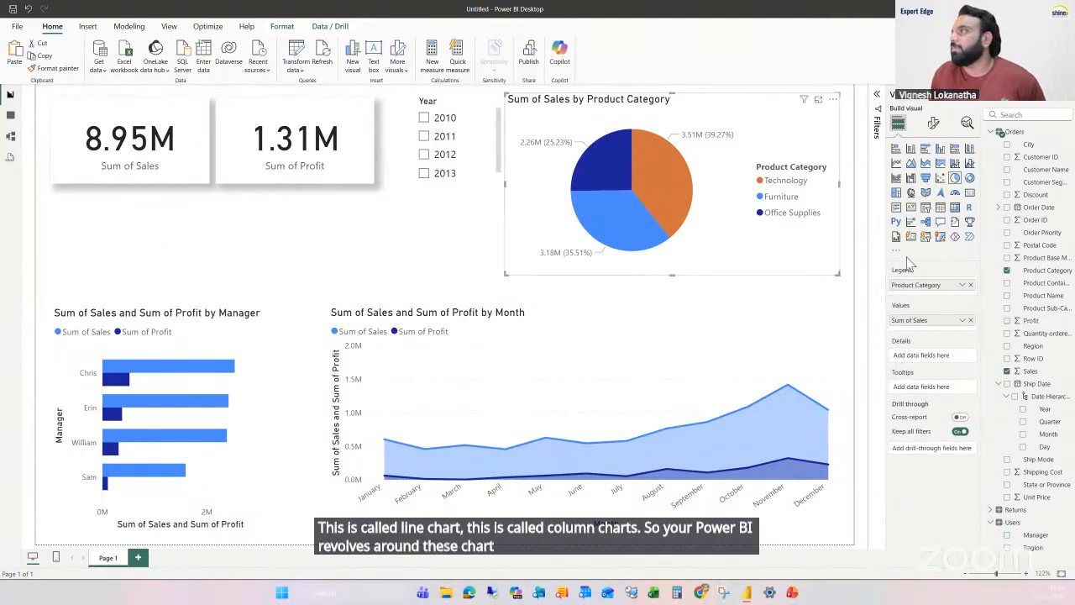
left_click(969, 179)
left_click(955, 180)
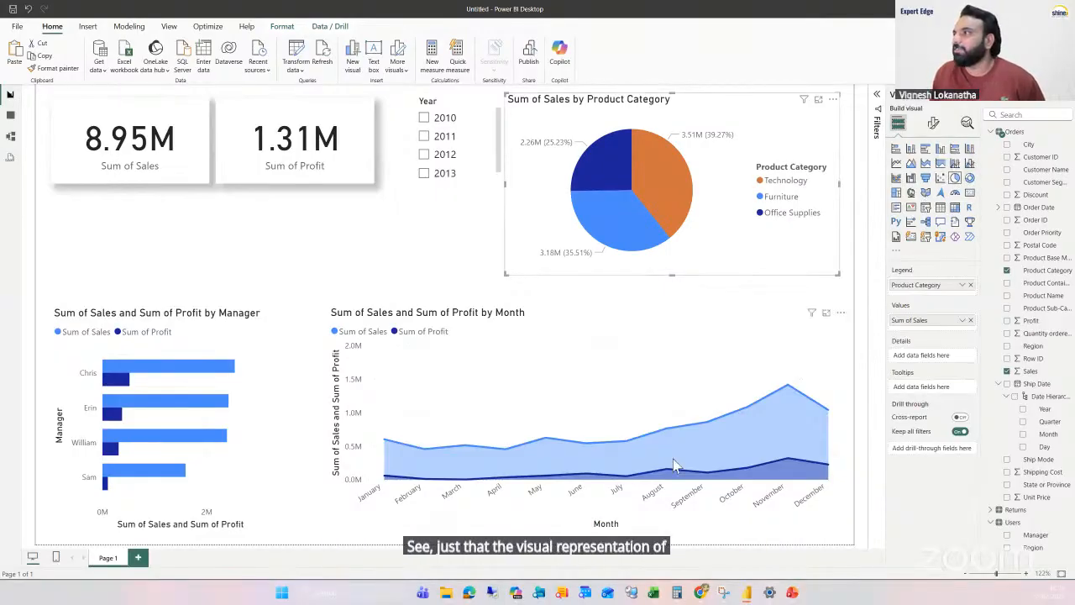
Step: Try the monthly sales and profit area chart as a line chart and return it to an area chart
left_click(750, 319)
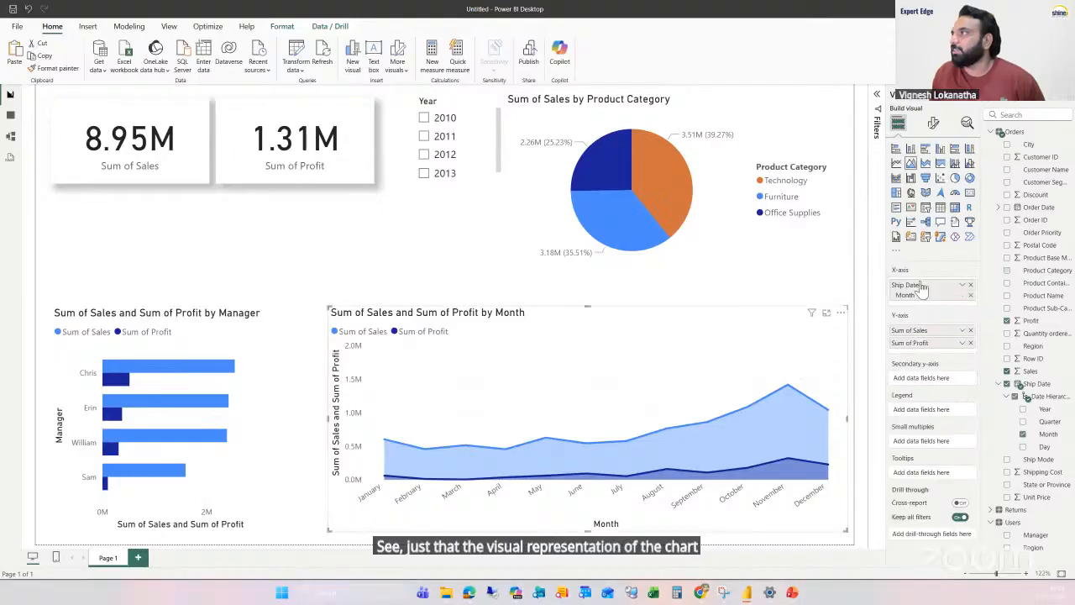
left_click(896, 164)
left_click(911, 163)
left_click(896, 164)
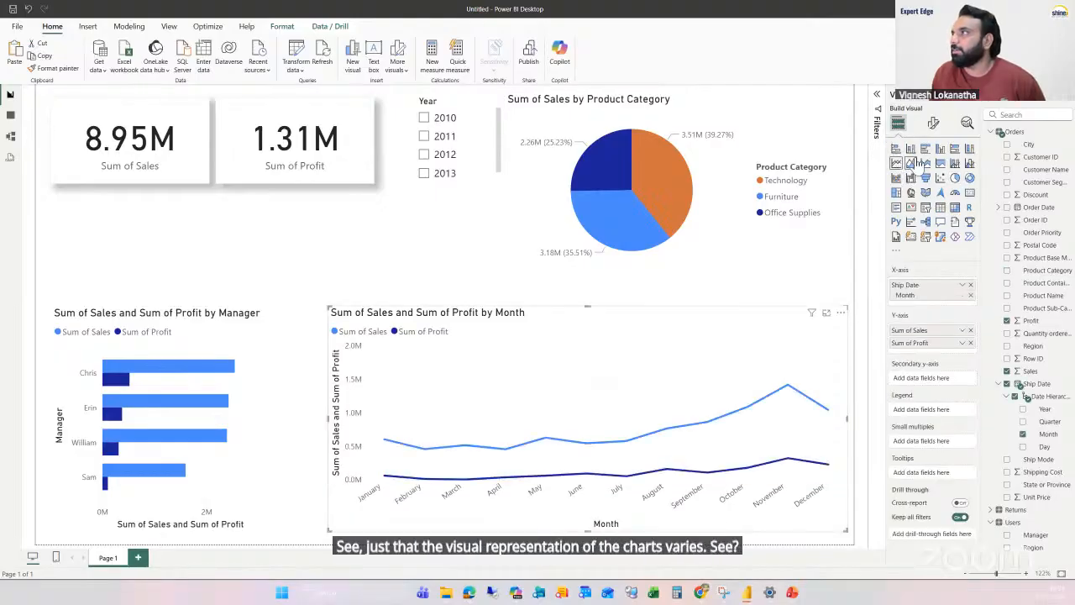
left_click(911, 164)
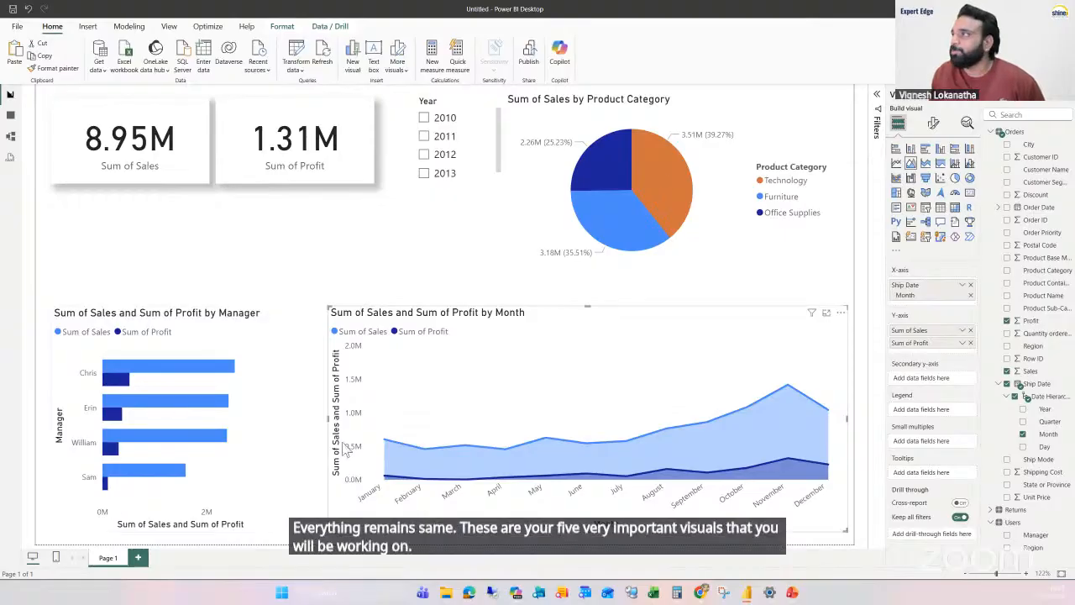
Step: Filter the report by 2012 and switch the Year slicer's selection to 2013
left_click(425, 137)
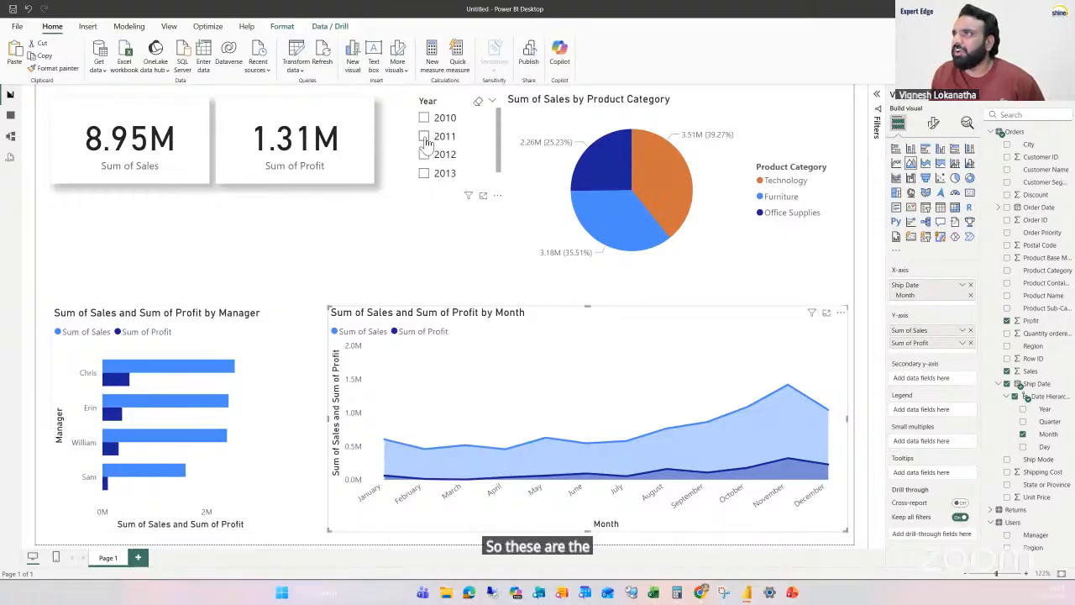
left_click(424, 156)
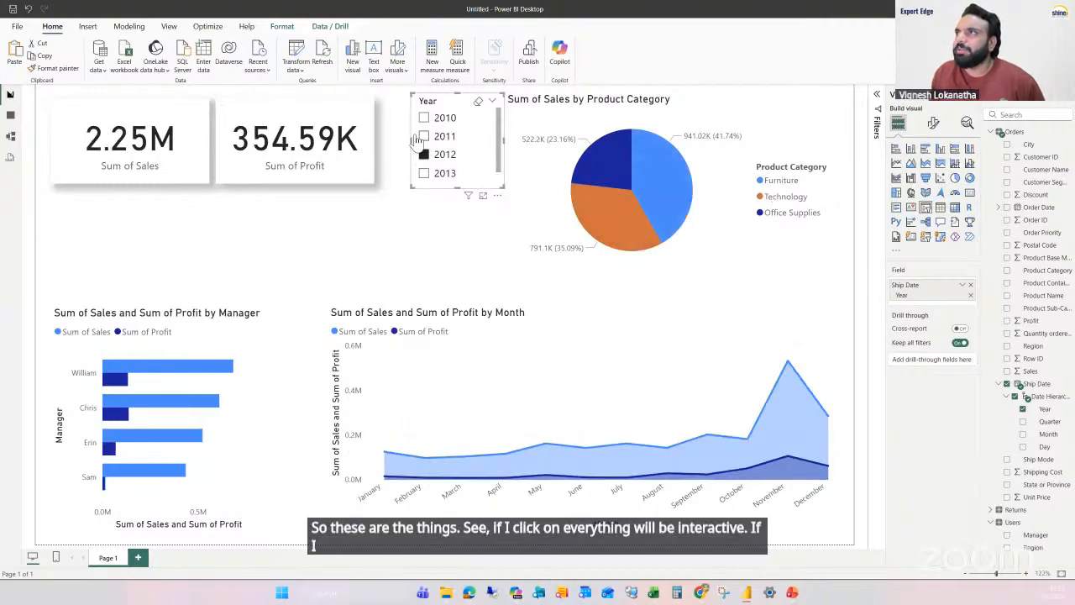
left_click(424, 155)
left_click(424, 174)
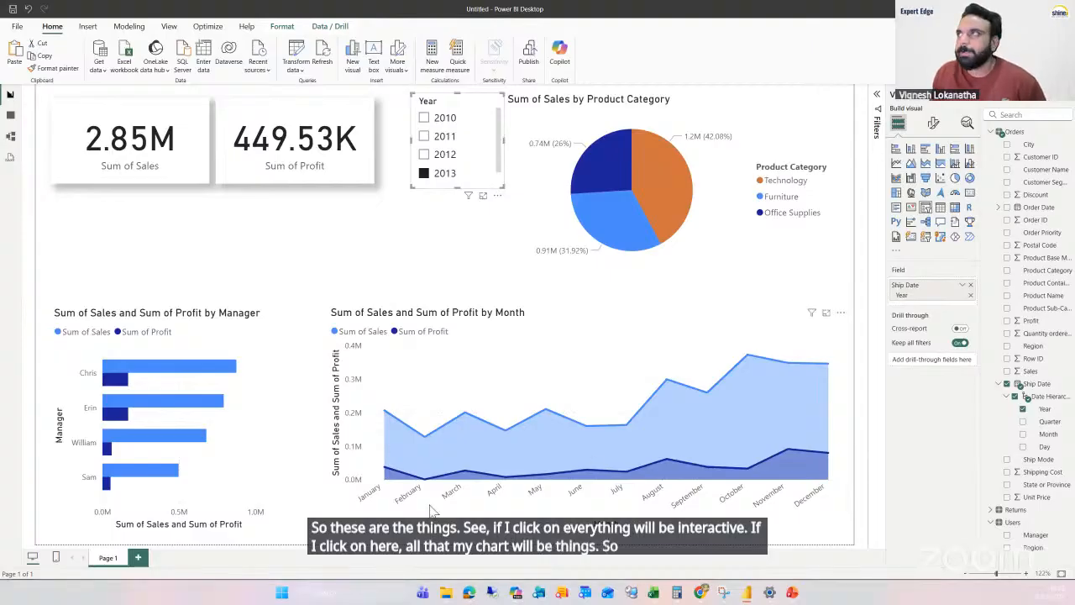
Step: Try publishing the report as far as naming the file to save, and cancel
left_click(535, 61)
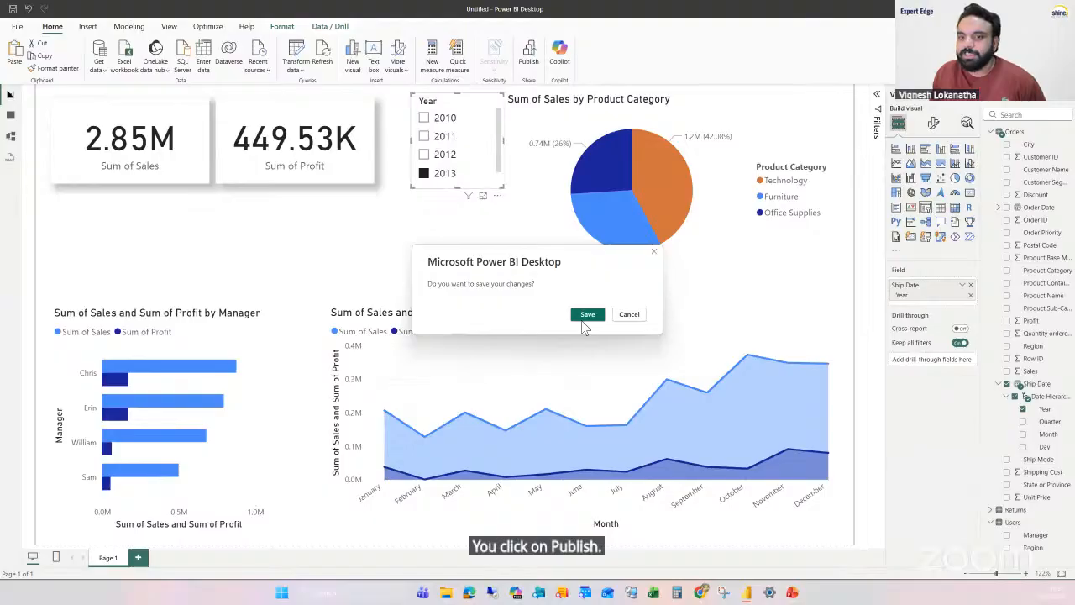
left_click(629, 314)
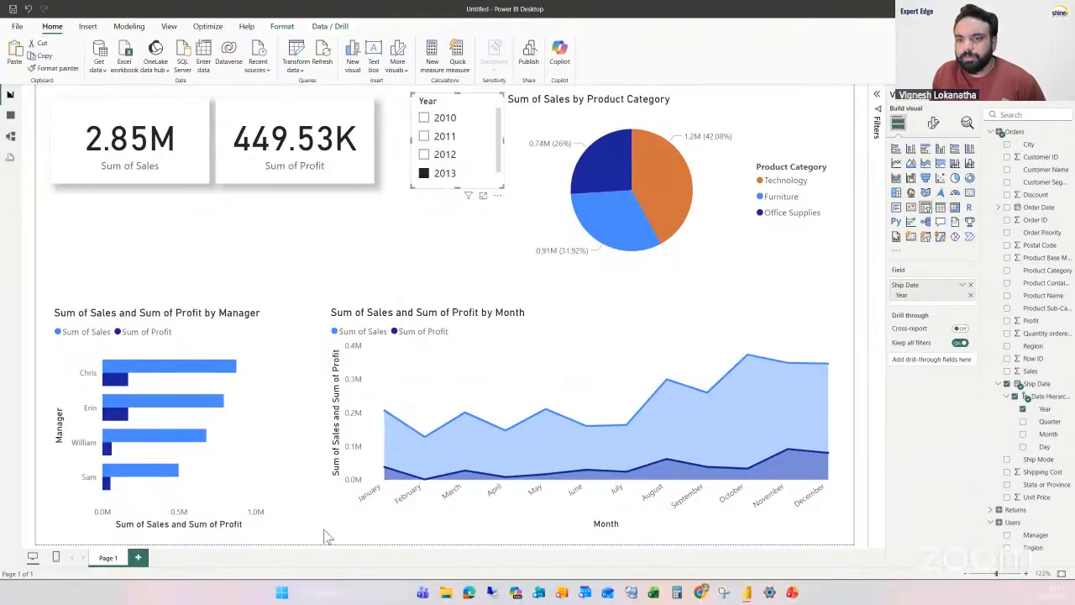
left_click(535, 61)
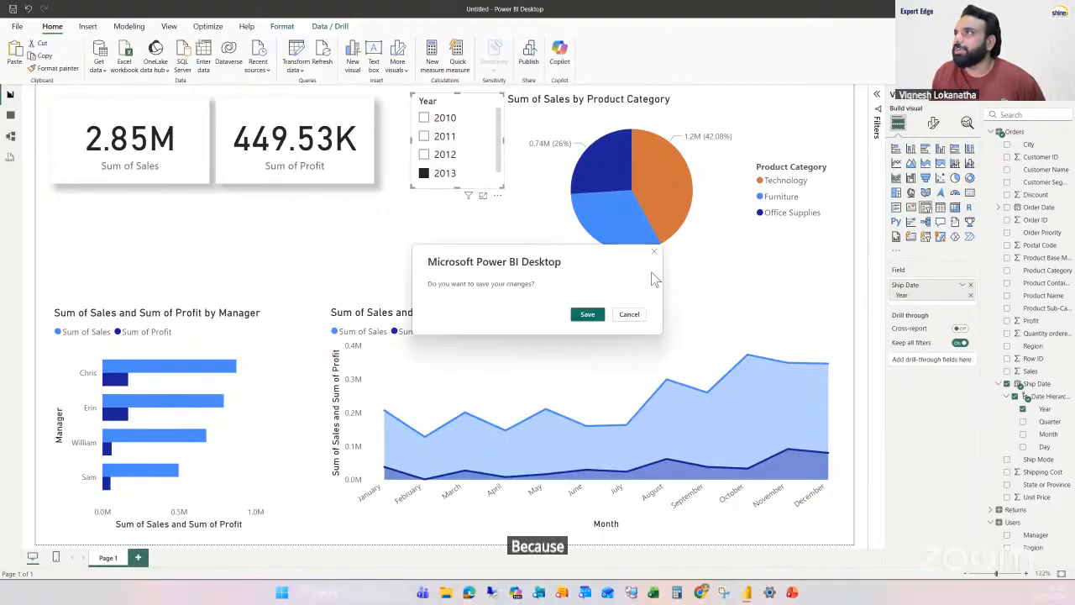
left_click(602, 318)
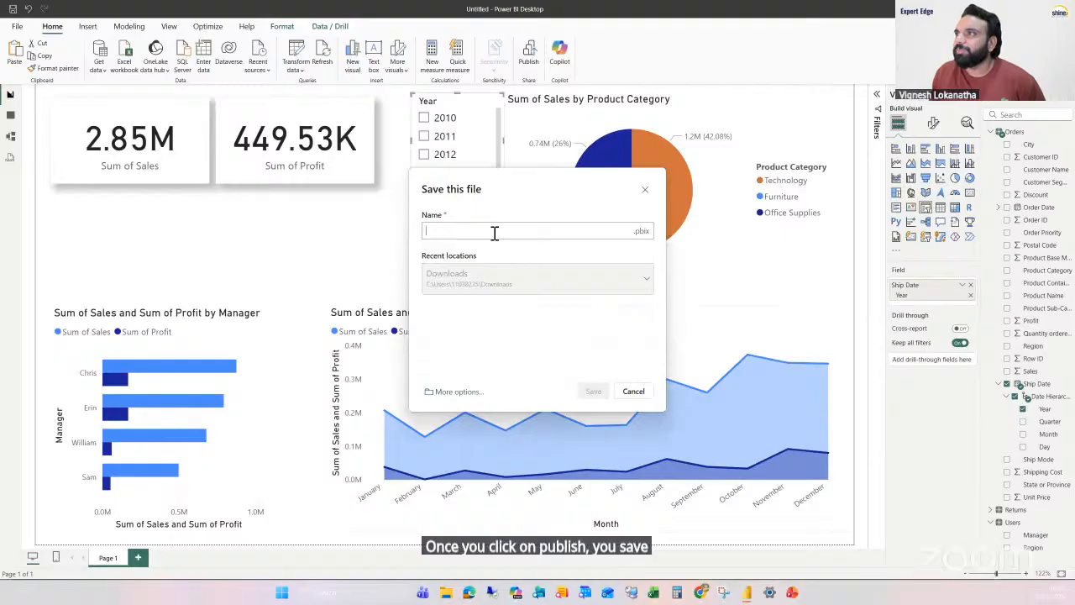
left_click(521, 223)
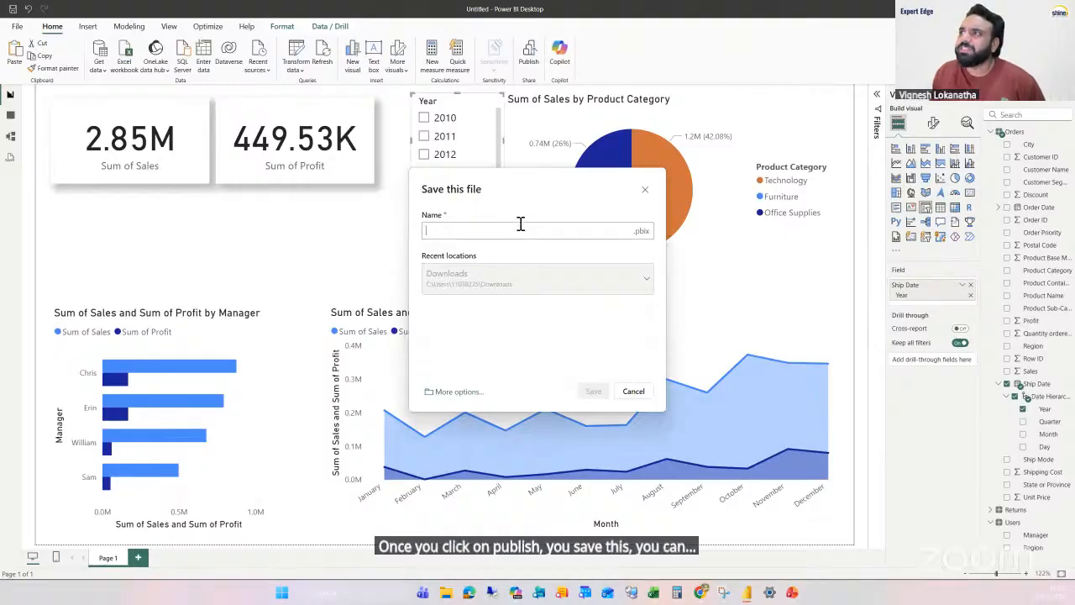
left_click(636, 391)
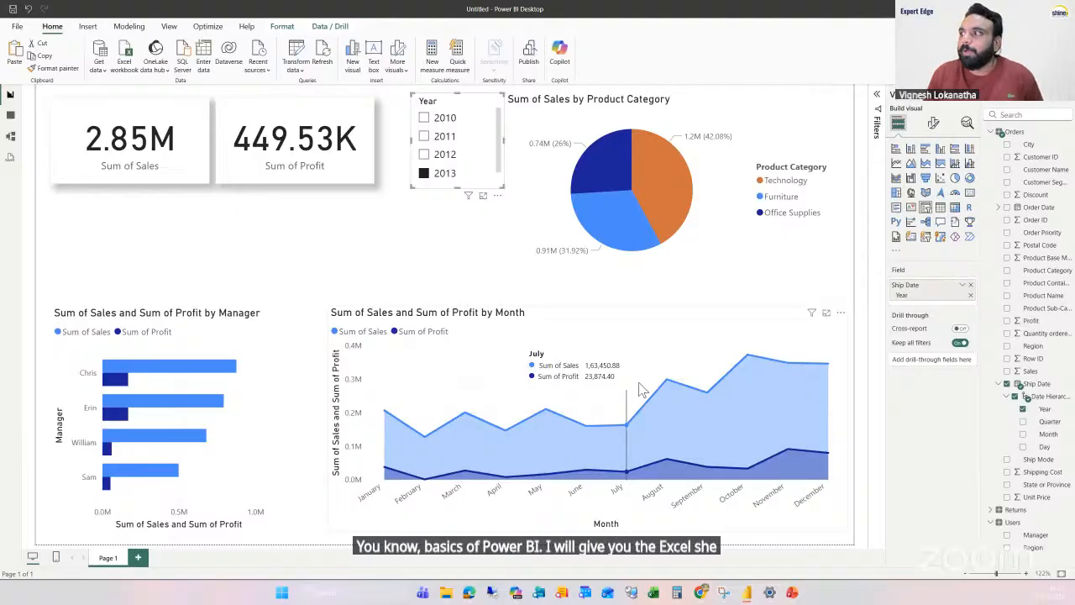
Step: Switch to the PowerPoint slide show and review the data modeling, DAX and visualization slides up to Creating Effective Visuals
left_click(789, 593)
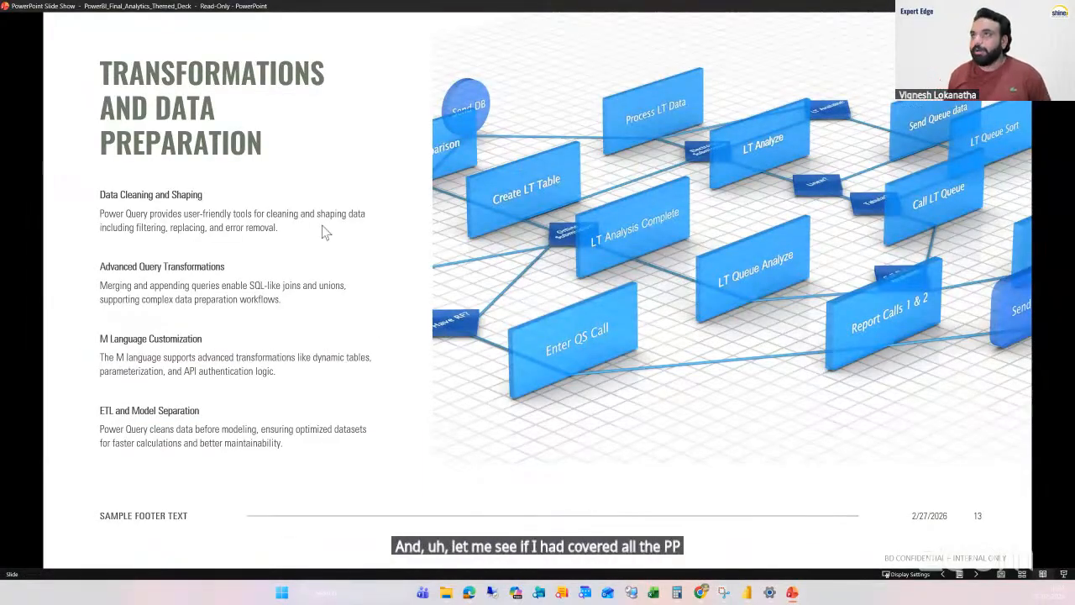
key("Right")
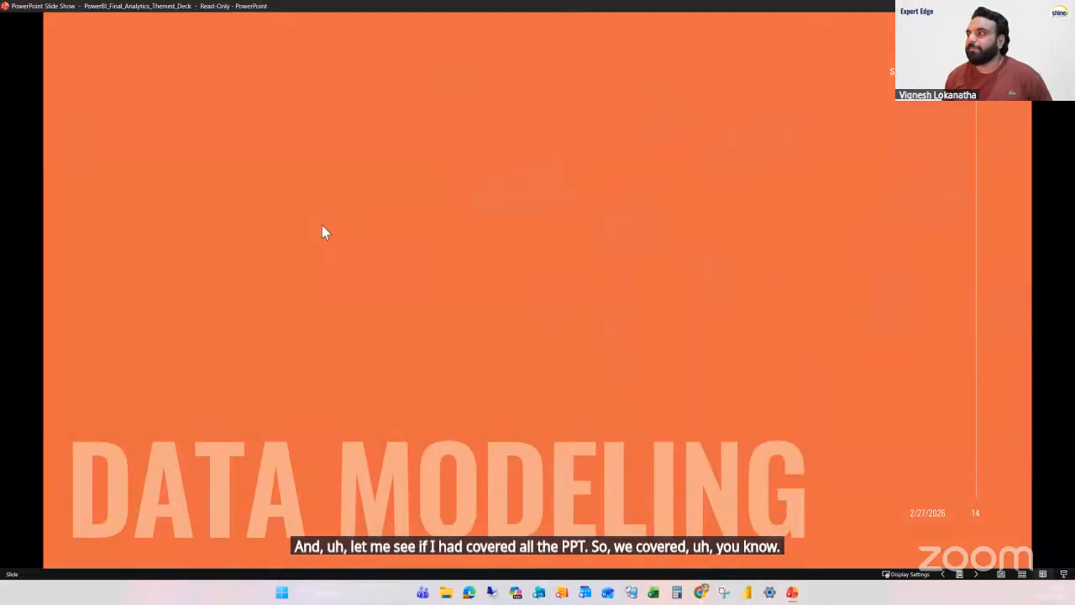
key("Right")
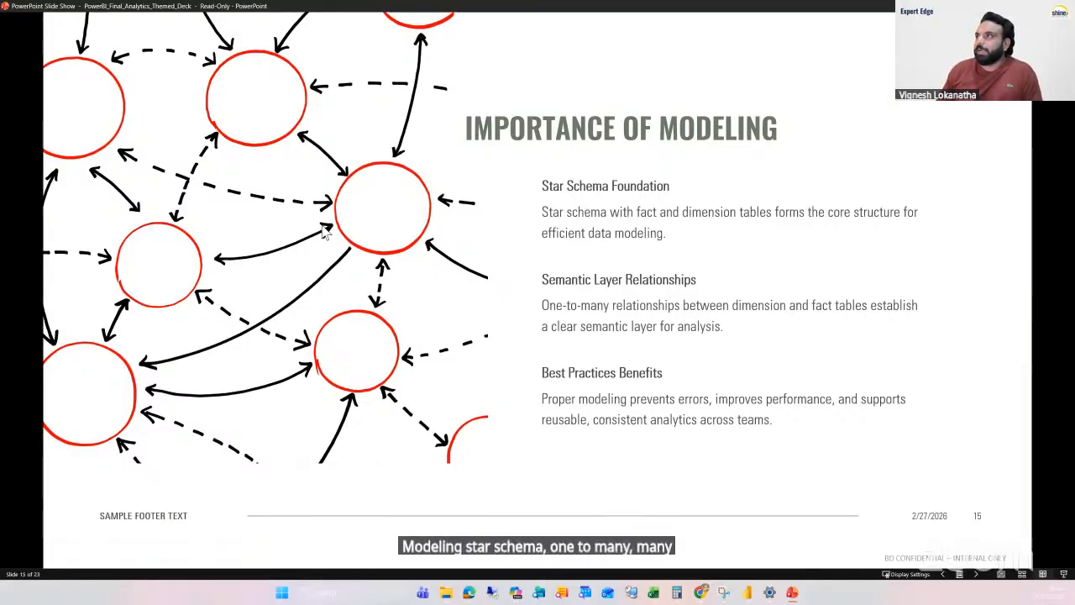
key("Right")
key("Right")
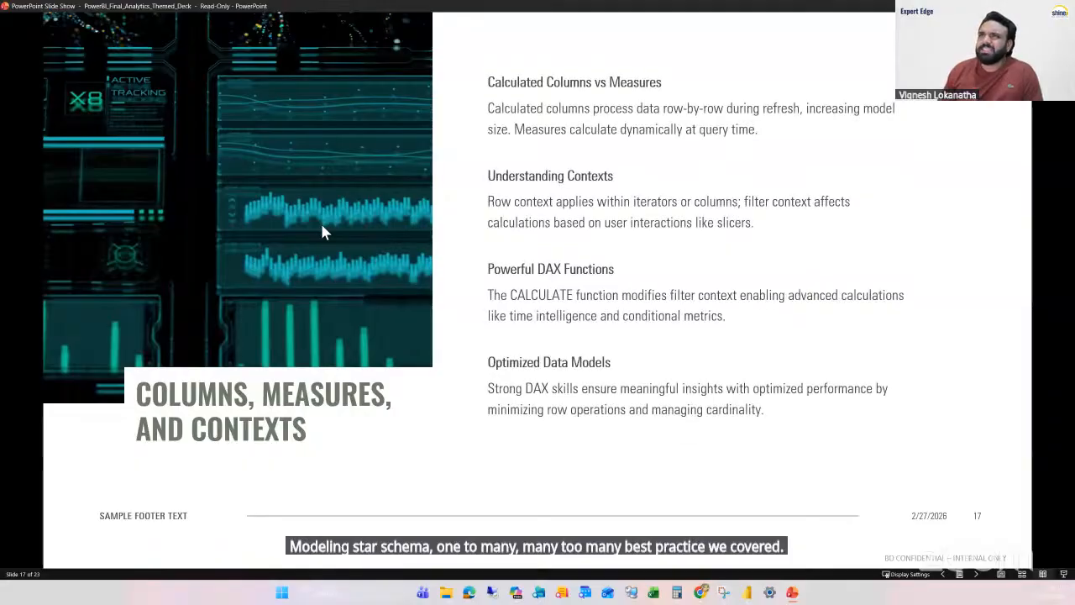
key("Right")
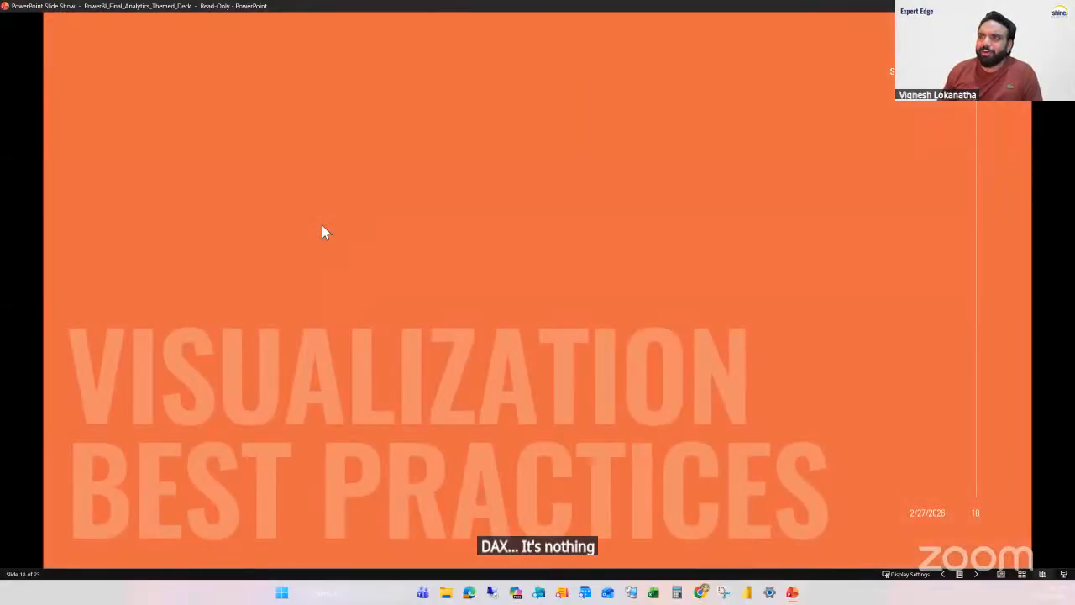
key("Right")
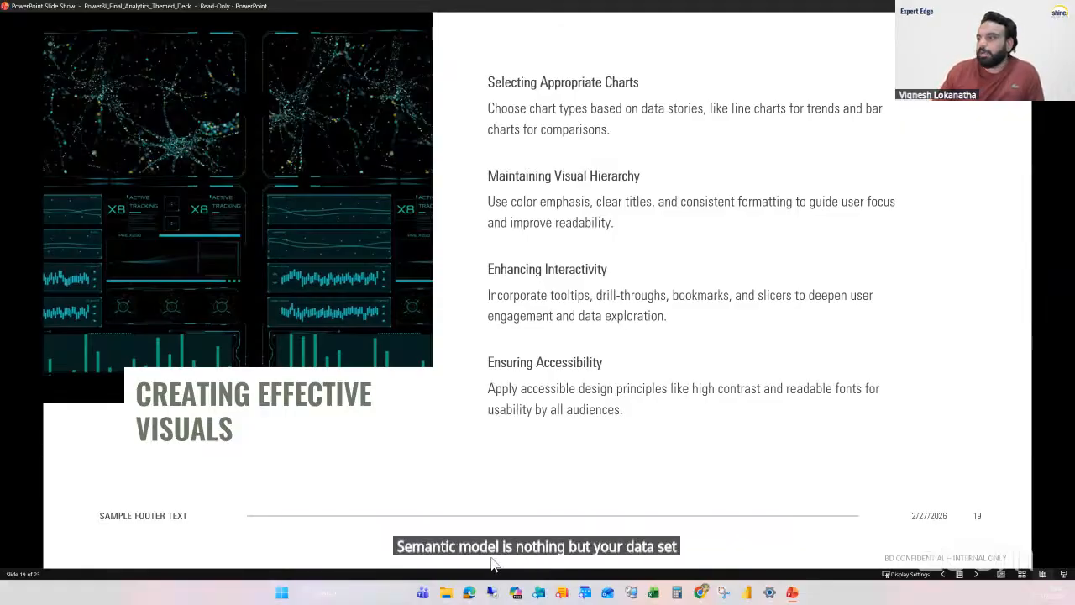
Step: Switch to Power BI Desktop, view the model's table relationships and return to the report
mouse_move(747, 592)
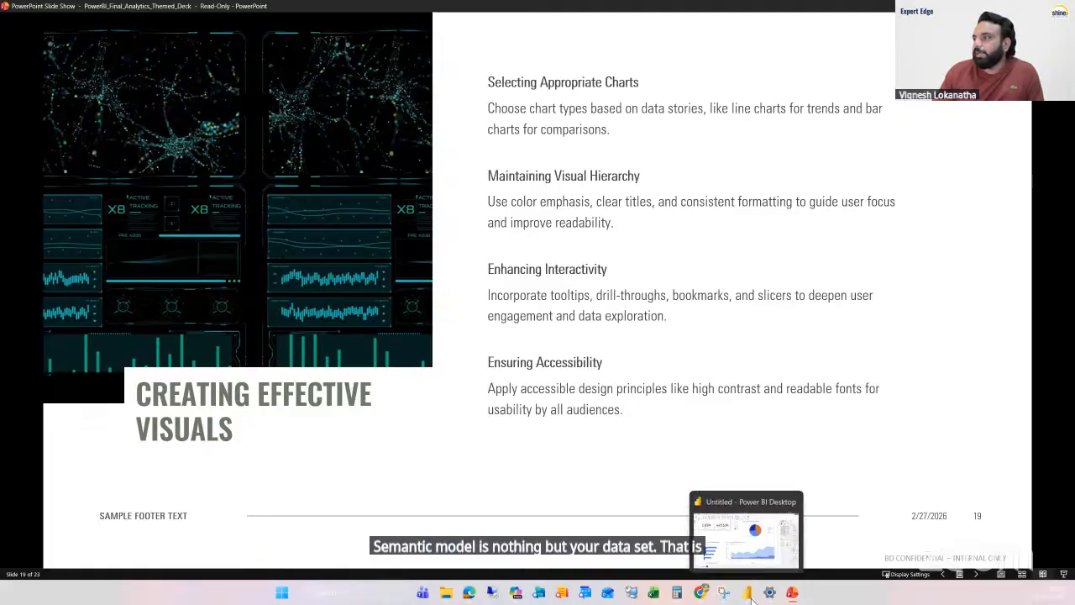
left_click(766, 550)
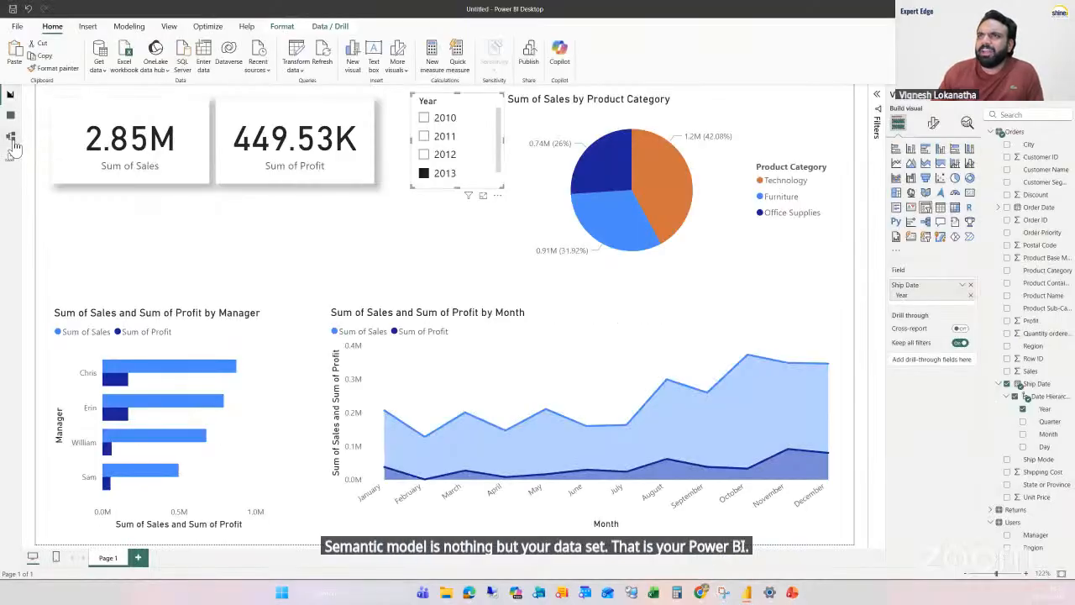
left_click(10, 136)
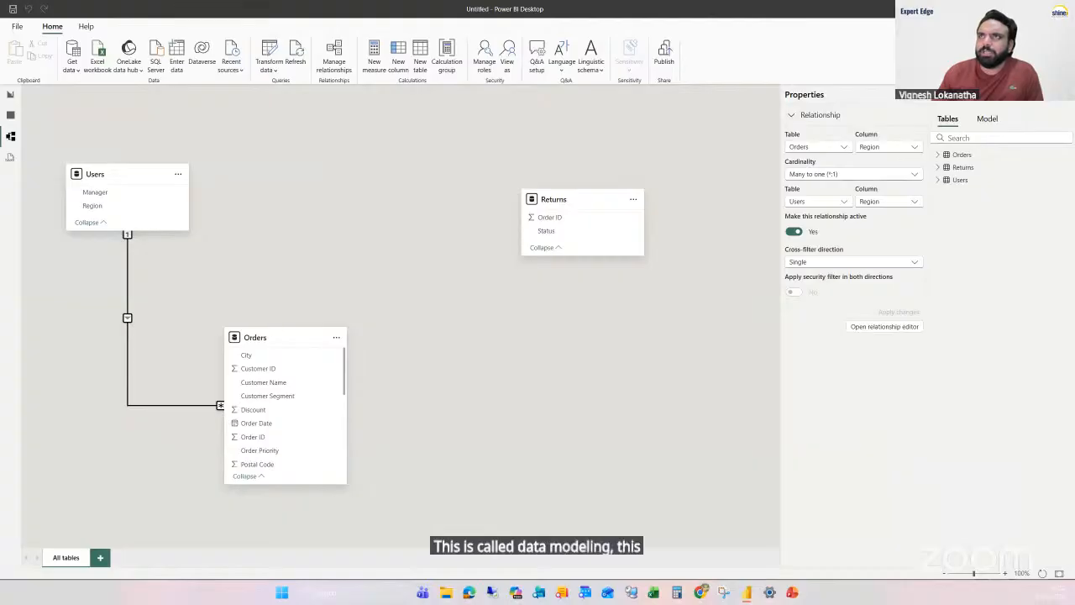
left_click(10, 94)
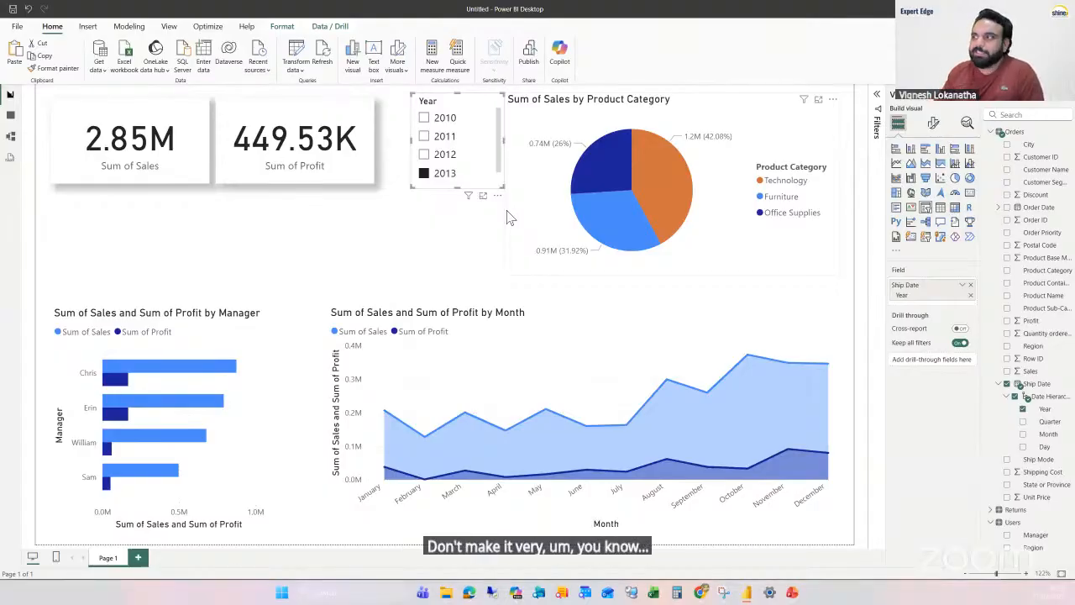
Step: Return to the PowerPoint slide show and advance to the Publishing, Sharing, and Refresh slide
left_click(792, 596)
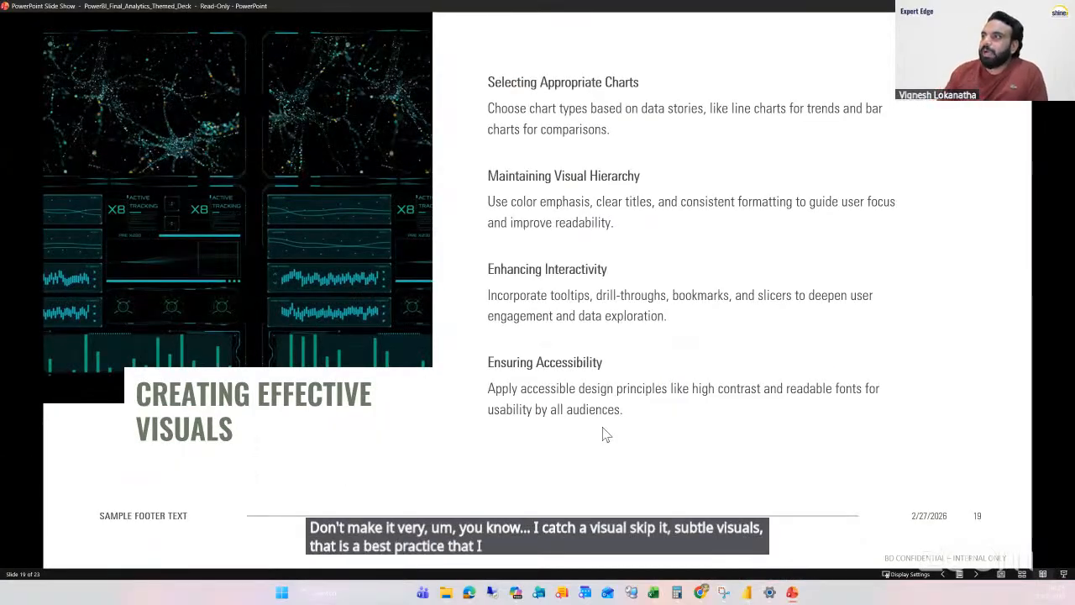
left_click(575, 270)
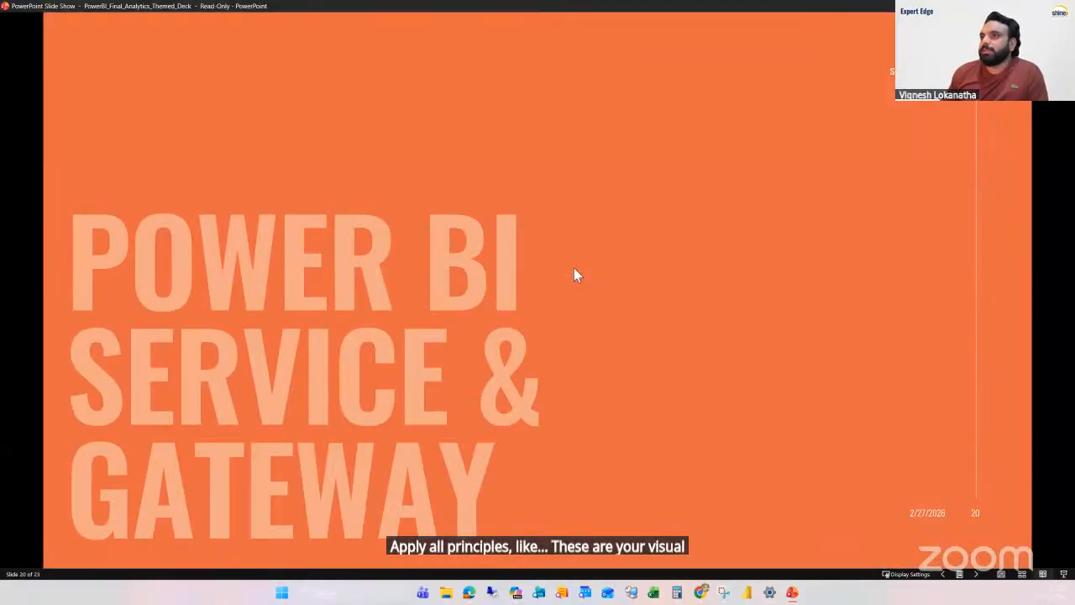
left_click(575, 270)
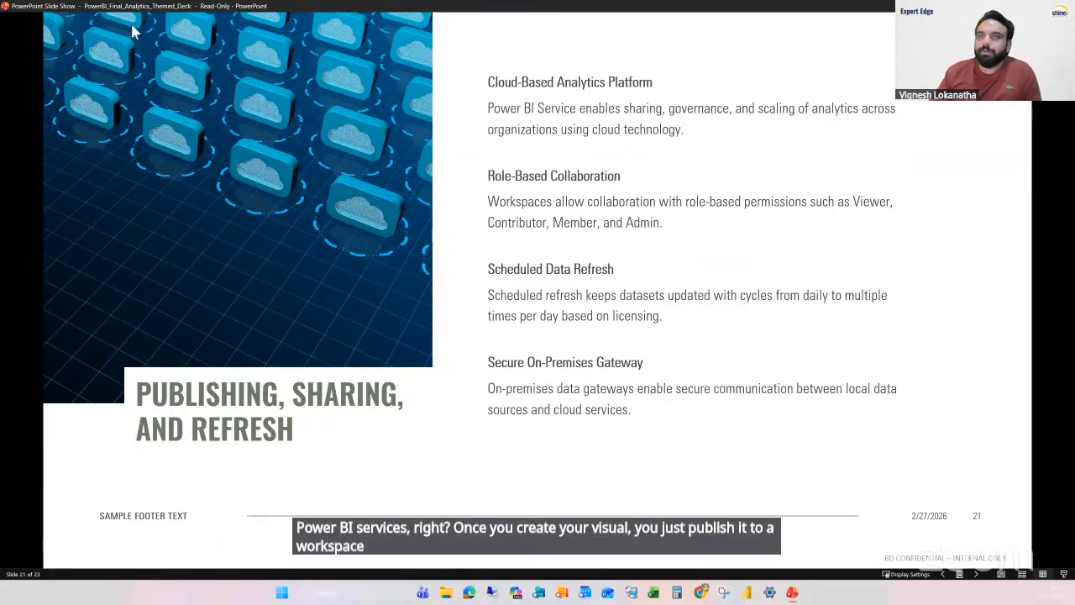
Step: Switch to Chrome and search Google for "power bi service"
mouse_move(704, 594)
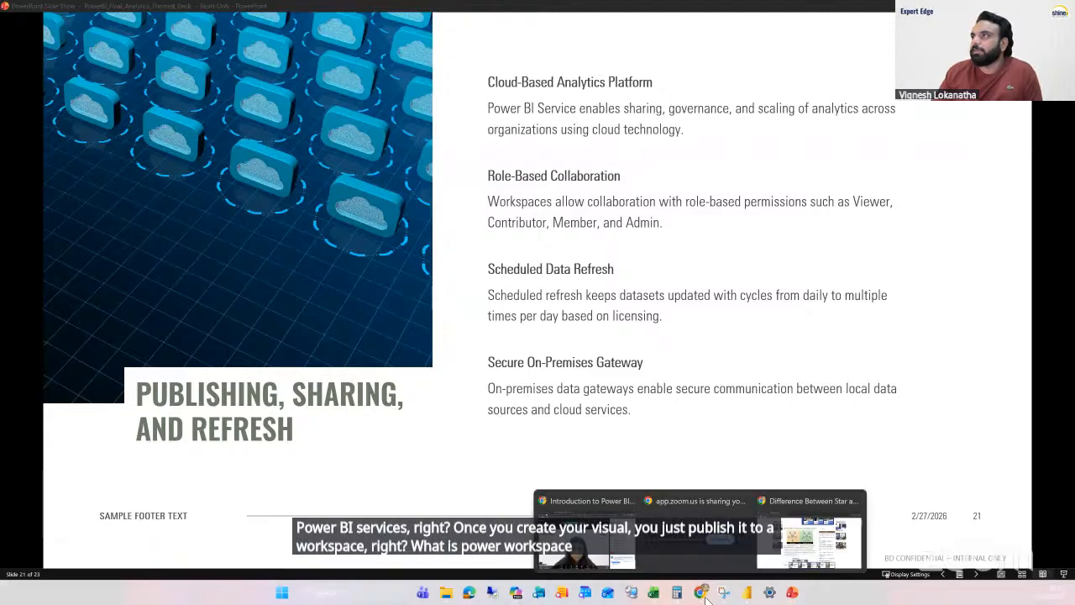
left_click(809, 538)
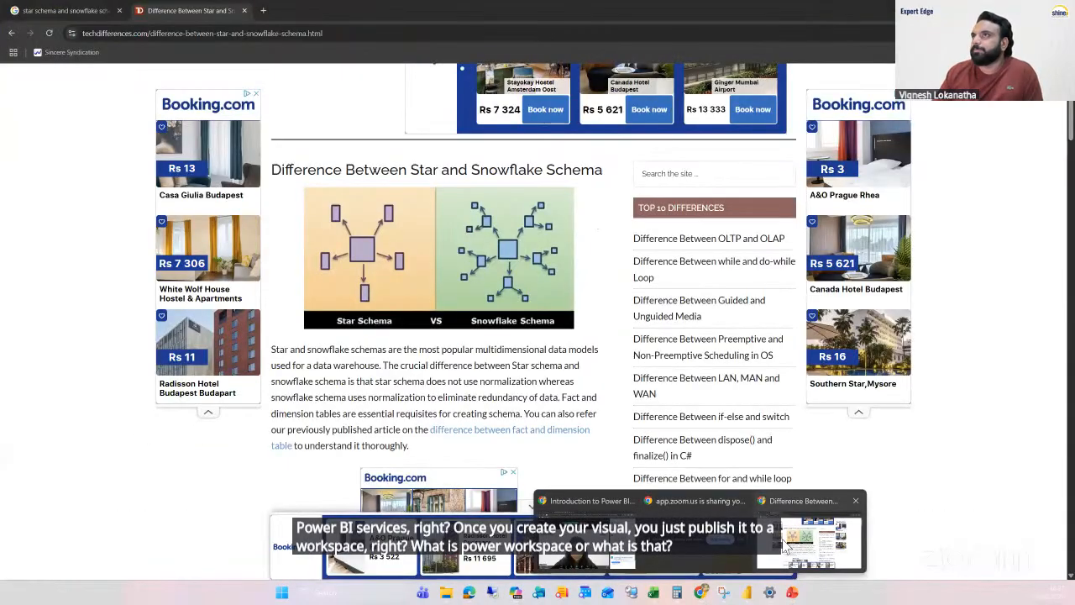
left_click(353, 35)
type("power bi ser")
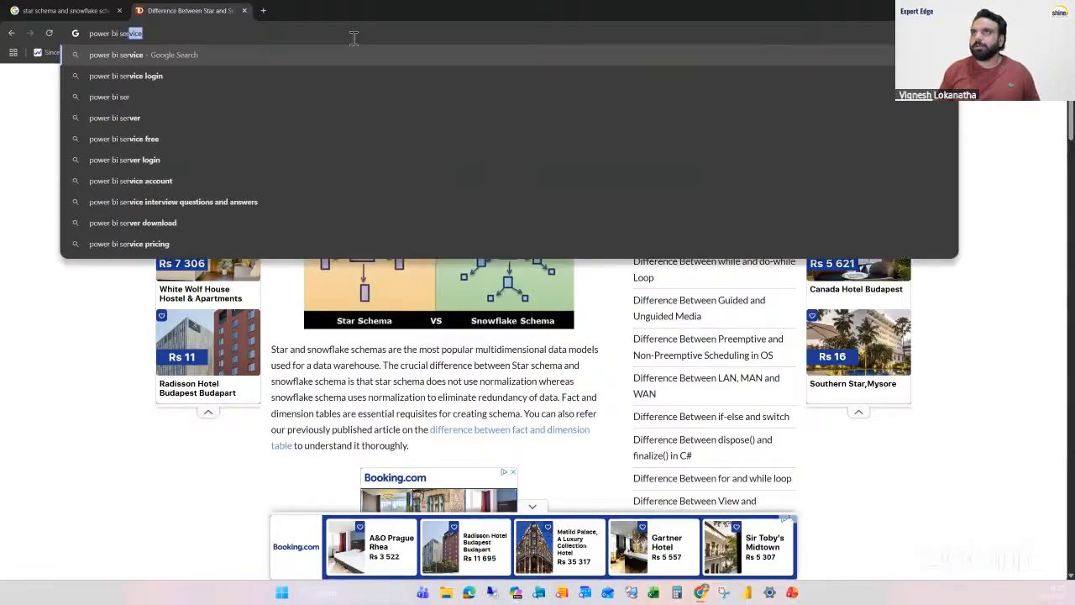
left_click(315, 61)
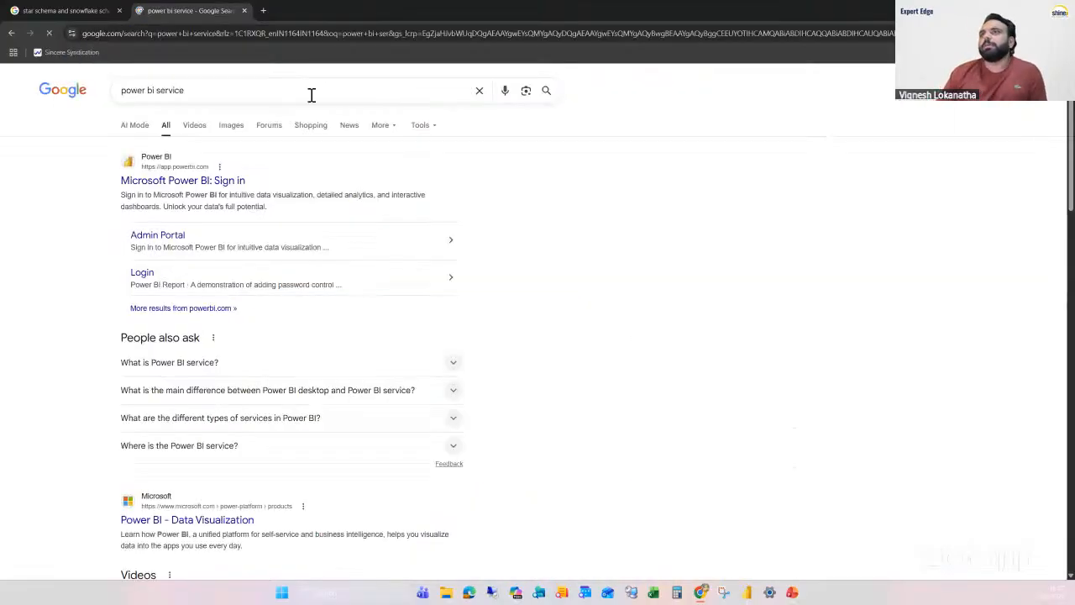
Step: Open app.powerbi.com in a new browser tab to show the Power BI sign-in page
left_click(264, 11)
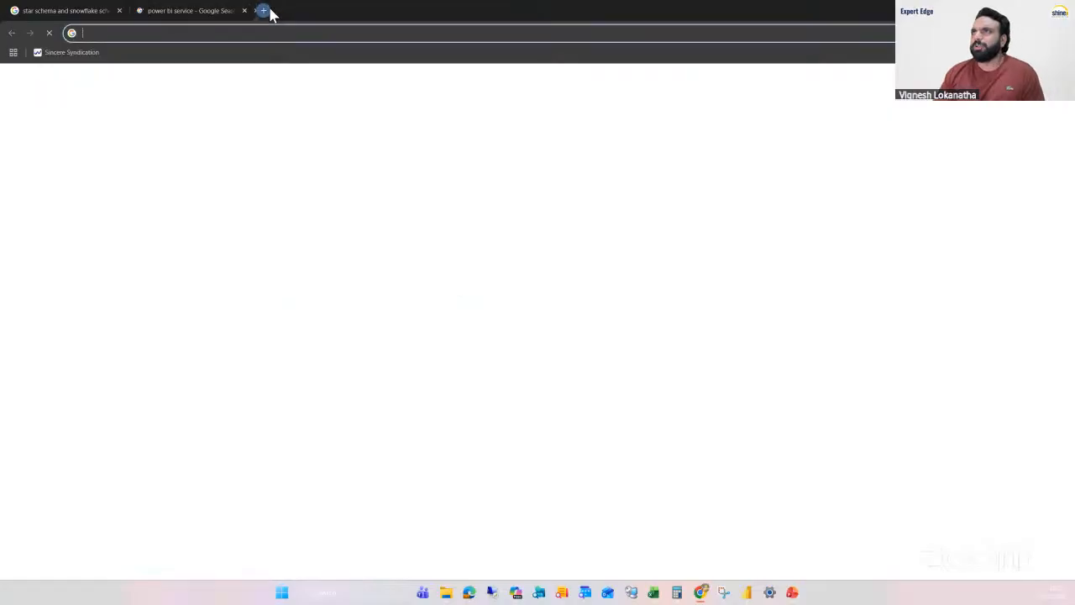
type("app")
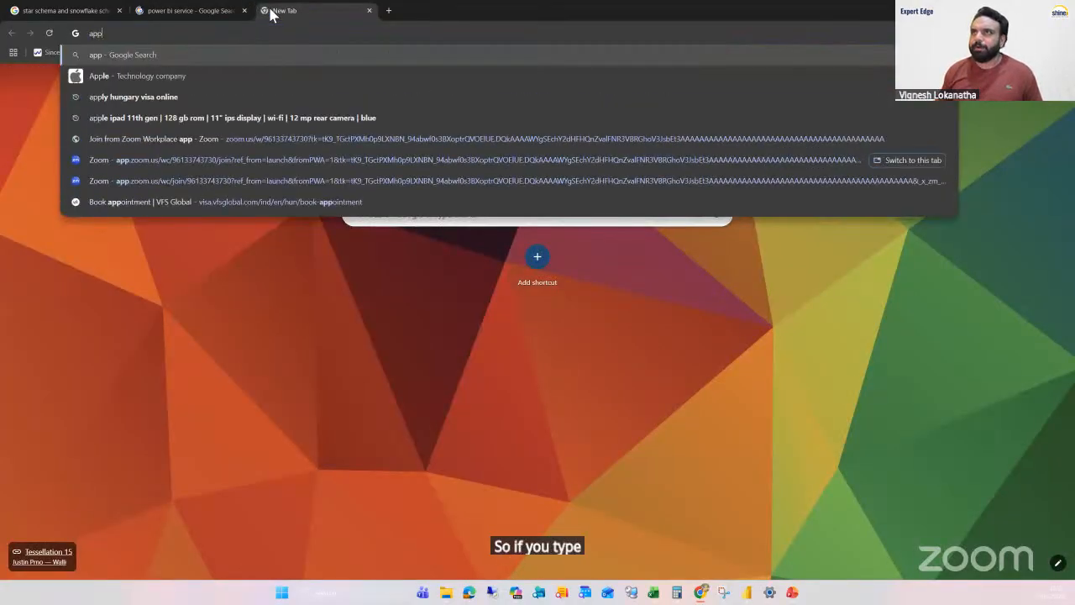
type(".powe")
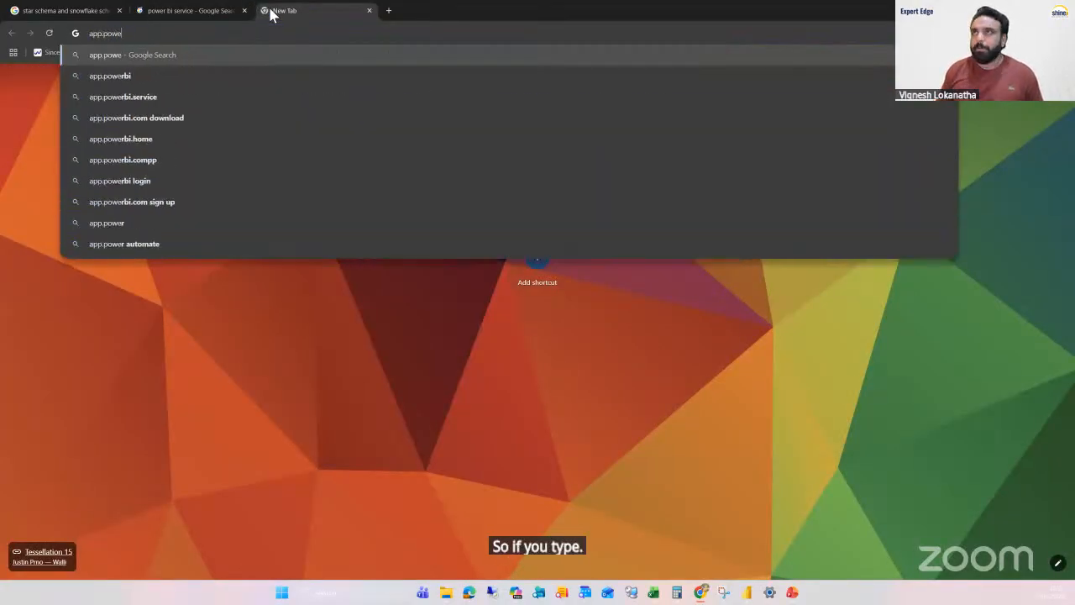
type("rbi")
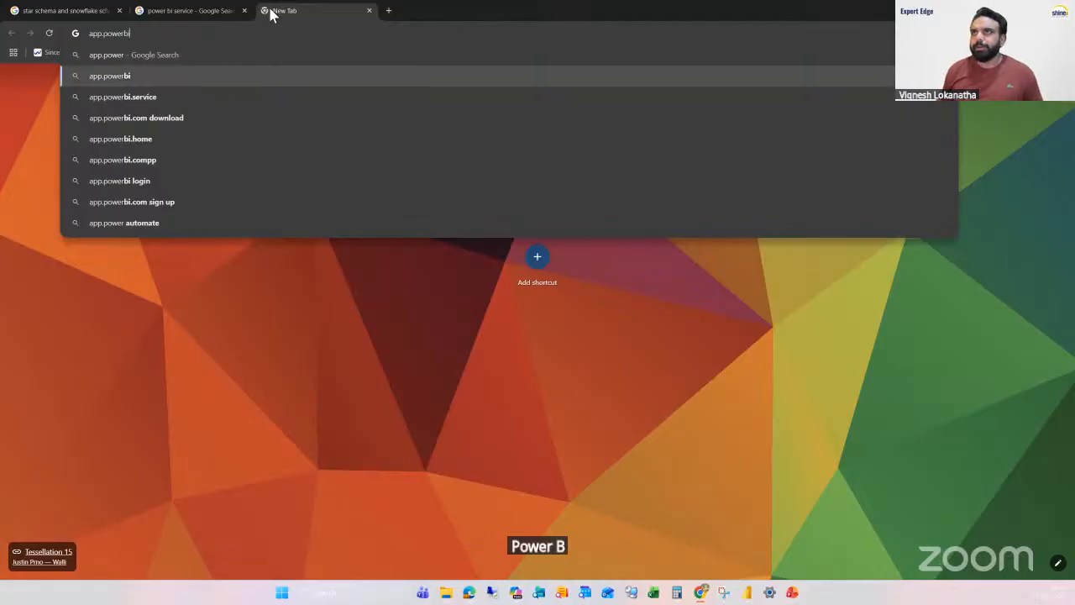
type(".com")
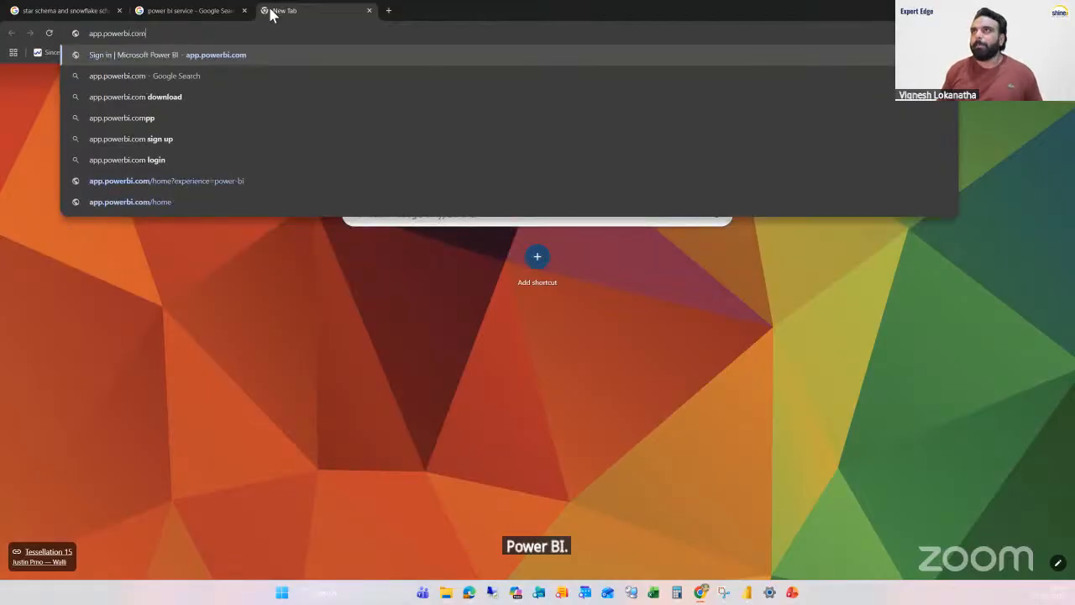
key("Return")
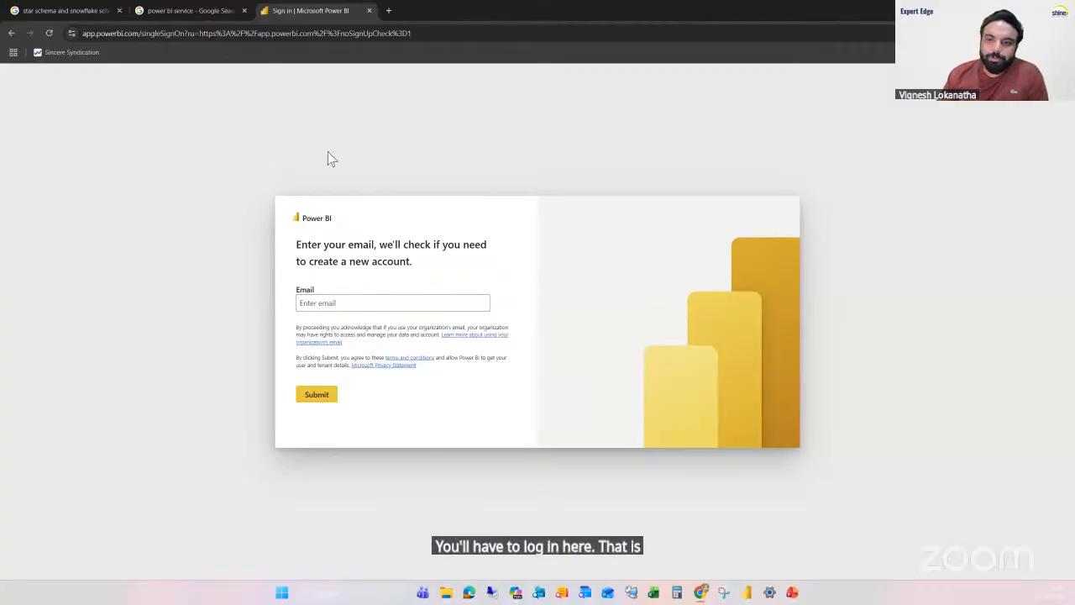
Step: Review the gateway and refresh slide in PowerPoint alongside the Refresh command in Power BI Desktop, ending on the slide
left_click(791, 592)
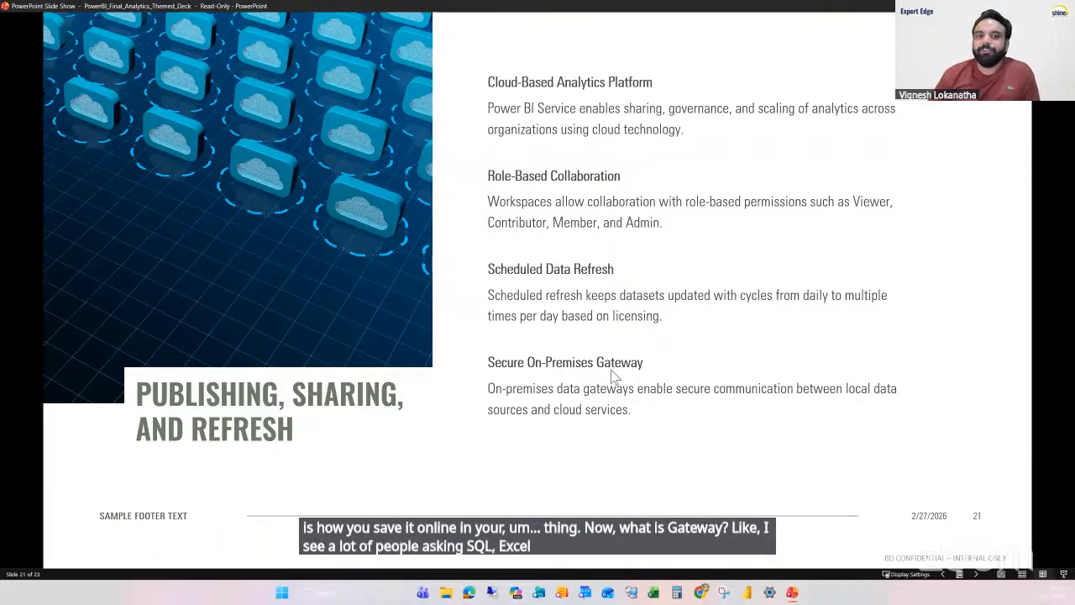
left_click(752, 593)
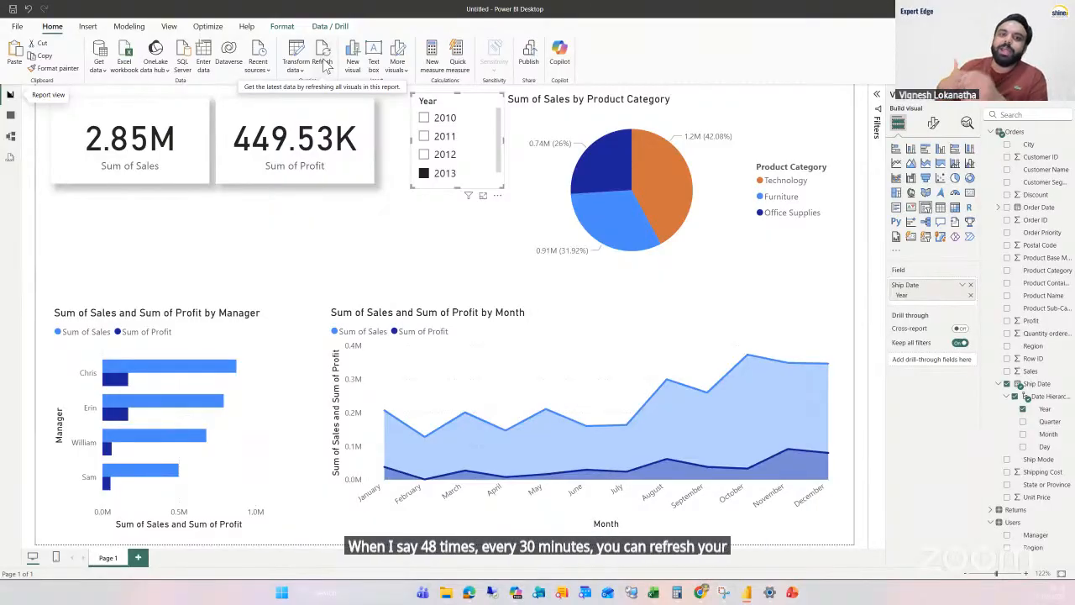
left_click(791, 592)
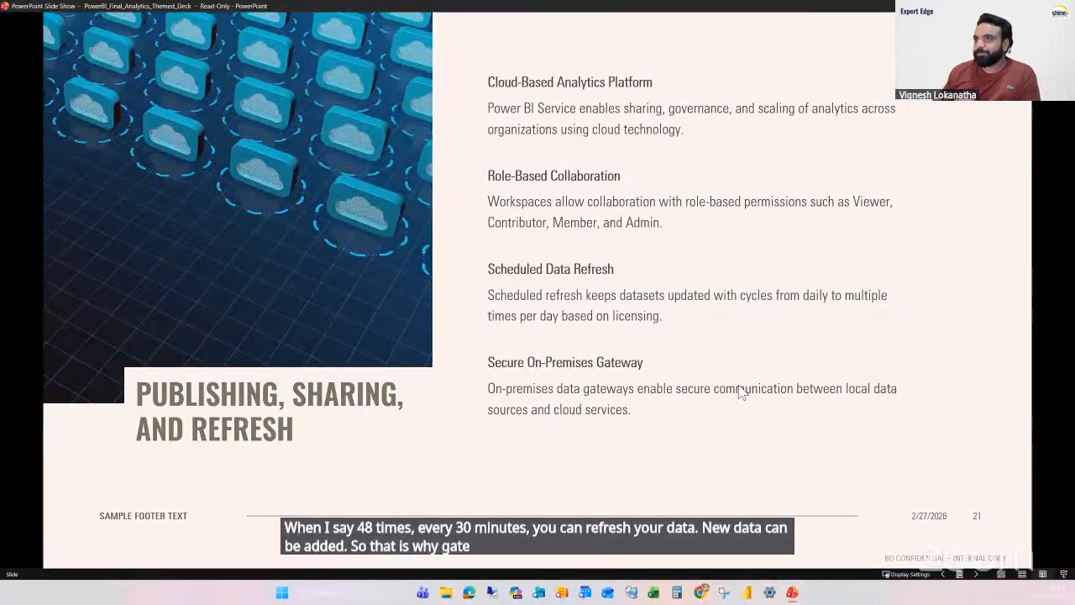
Step: Advance through the Microsoft Fabric overview slides and end the slide show
left_click(739, 386)
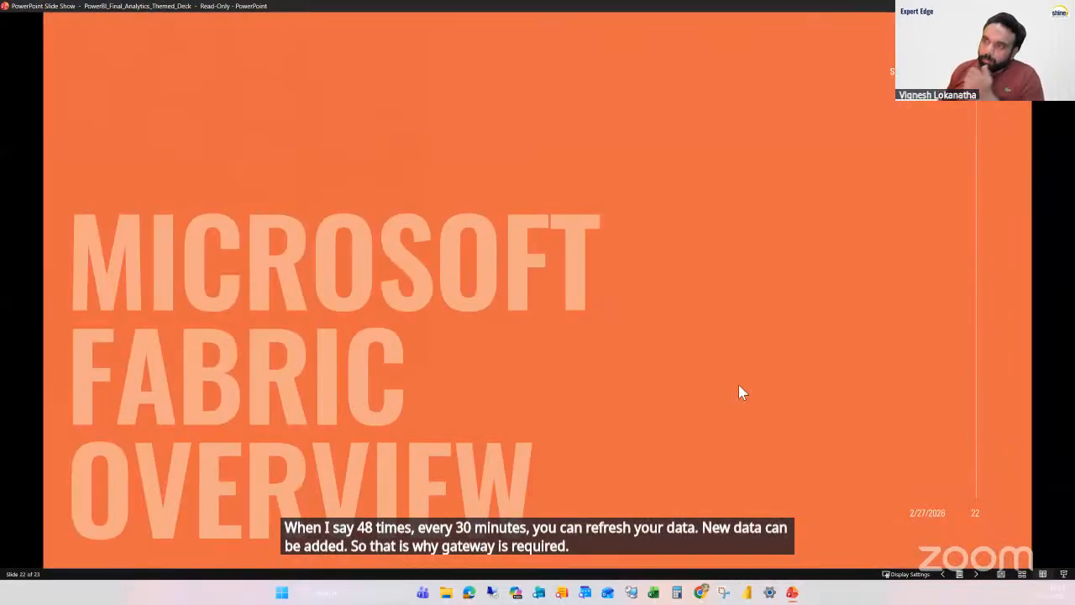
left_click(738, 384)
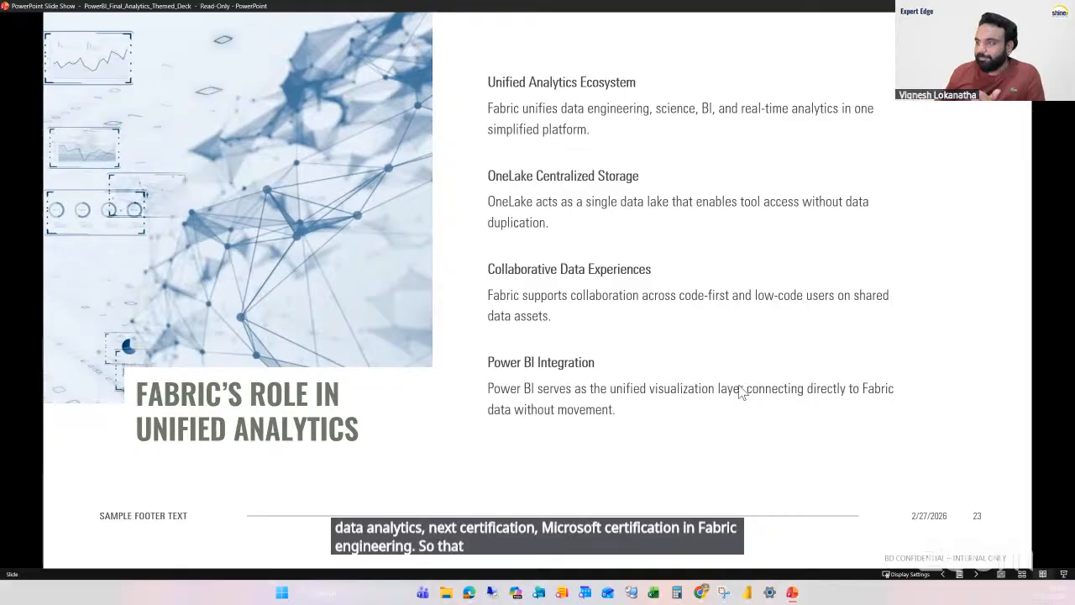
left_click(739, 387)
left_click(739, 386)
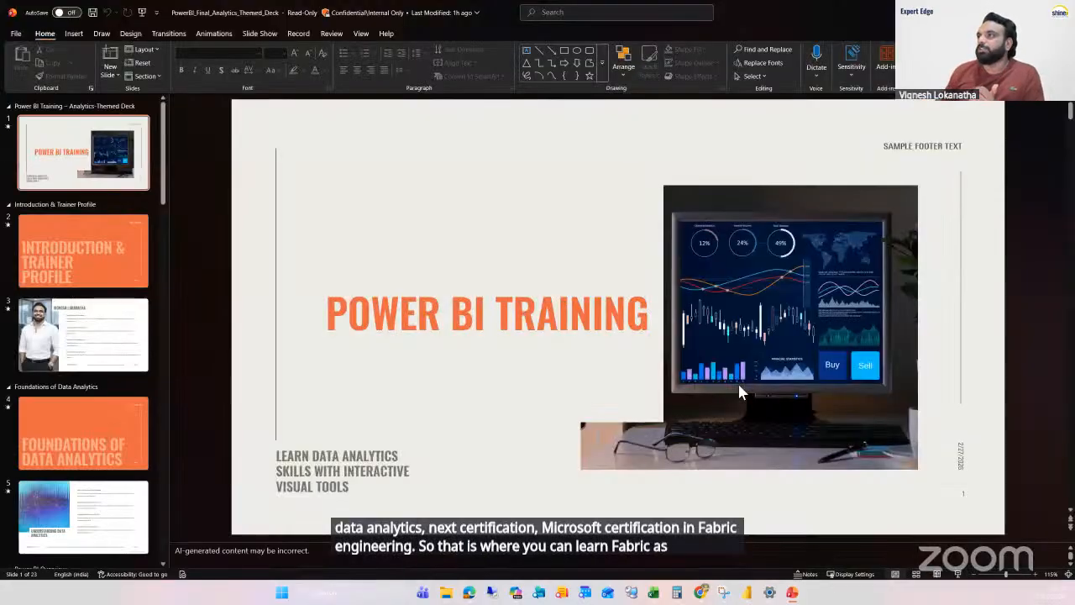